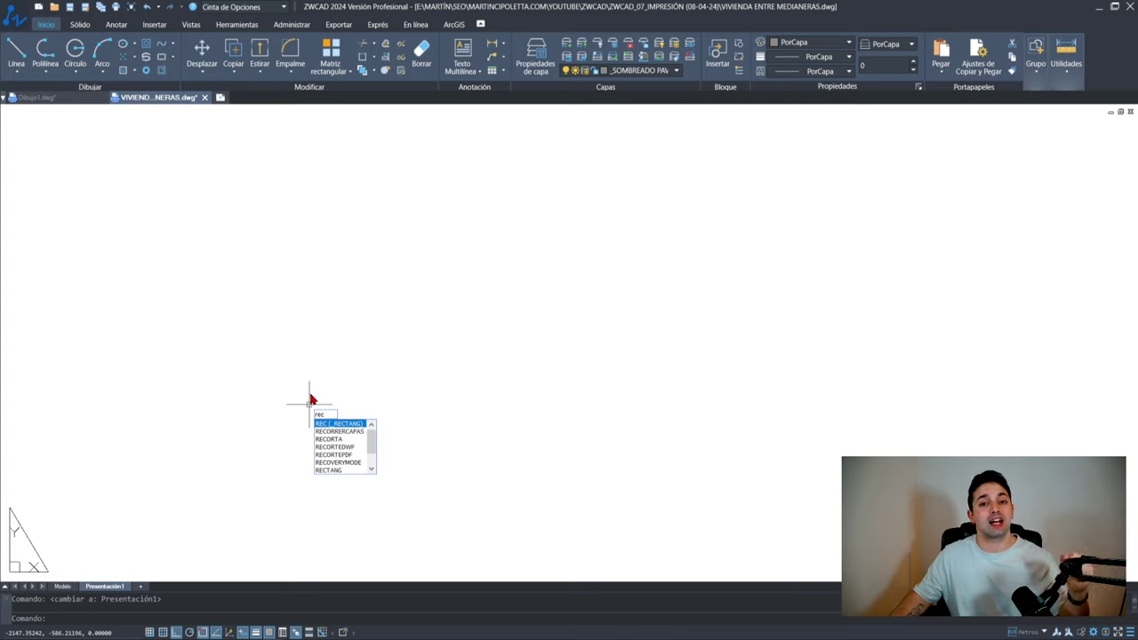
Step: Draw a rectangle 420 wide by 297 high in the Presentación1 layout as the sheet outline
{"action": "key", "text": "Return"}
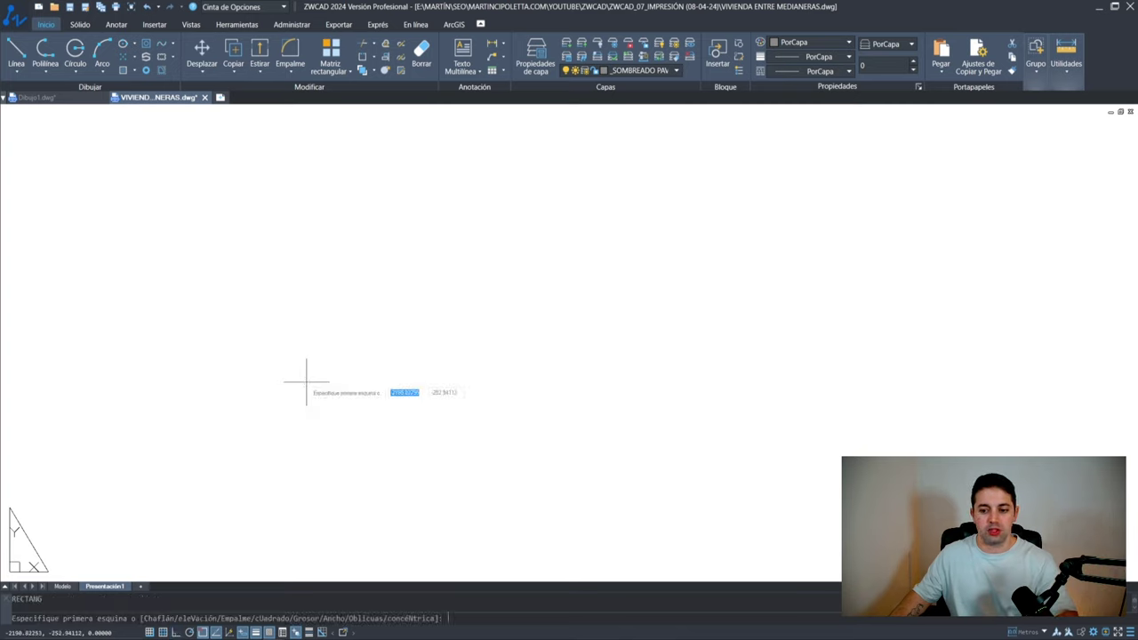
{"action": "left_click", "coordinate": [287, 468]}
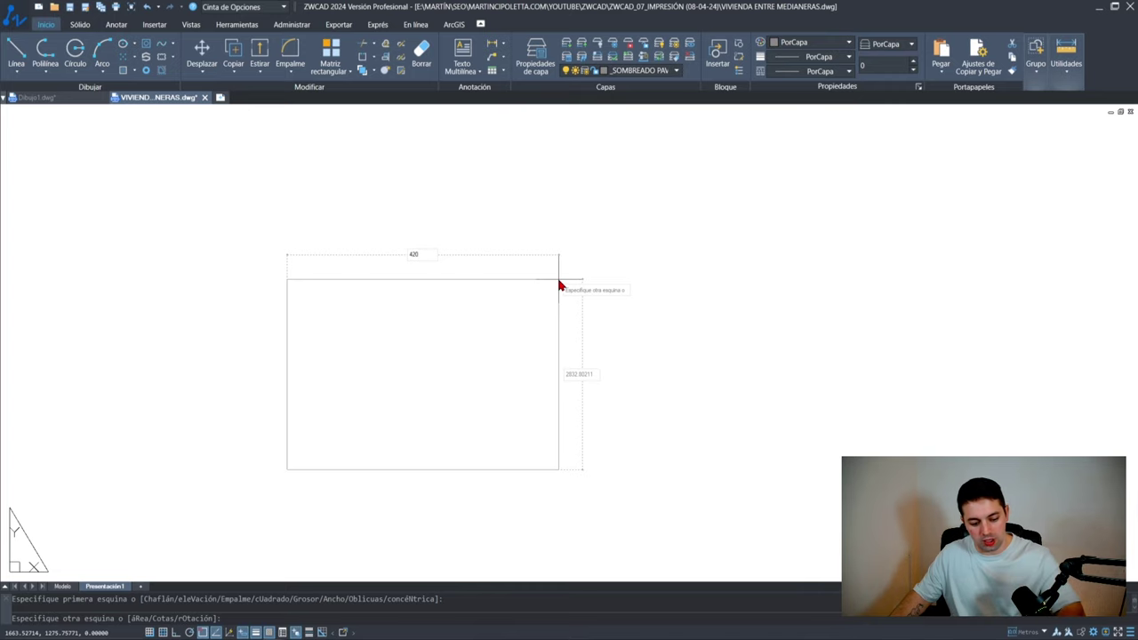
{"action": "key", "text": "Tab"}
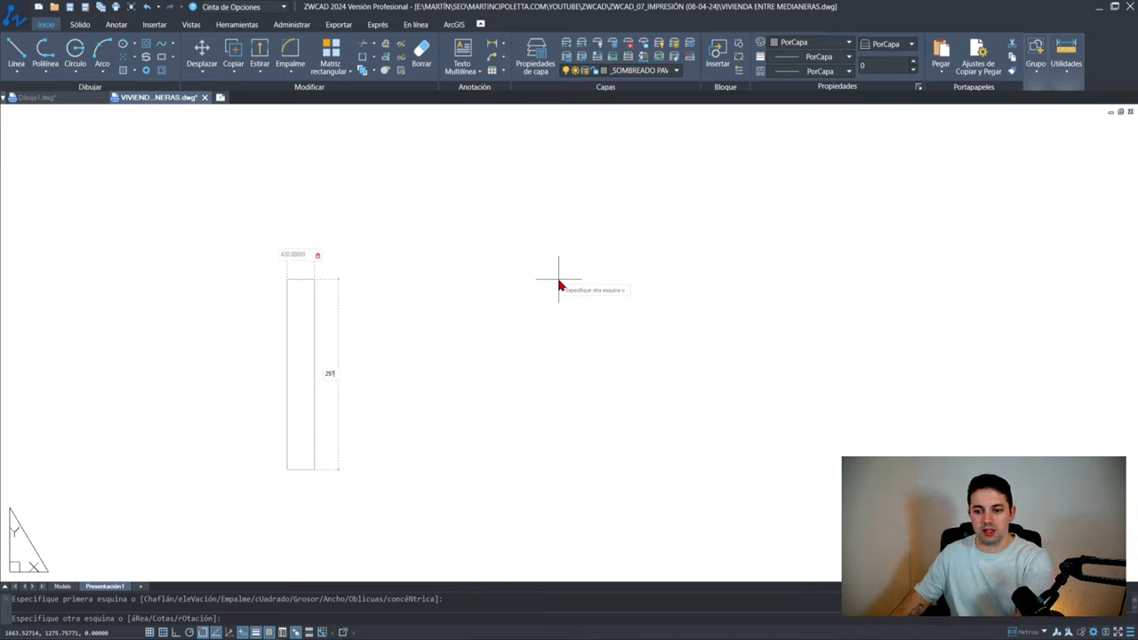
{"action": "type", "text": "297"}
{"action": "key", "text": "Return"}
Step: Move the sheet outline rectangle to layer 0 and clear the selection
{"action": "scroll", "coordinate": [294, 427], "scroll_direction": "up", "scroll_amount": 2}
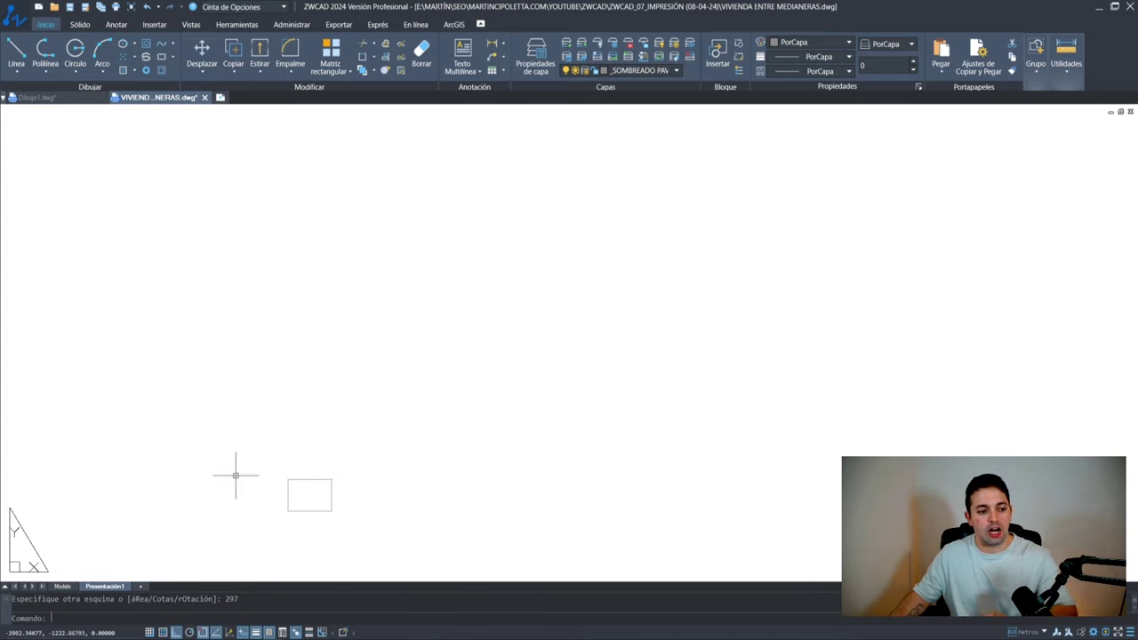
{"action": "scroll", "coordinate": [422, 352], "scroll_direction": "up", "scroll_amount": 3}
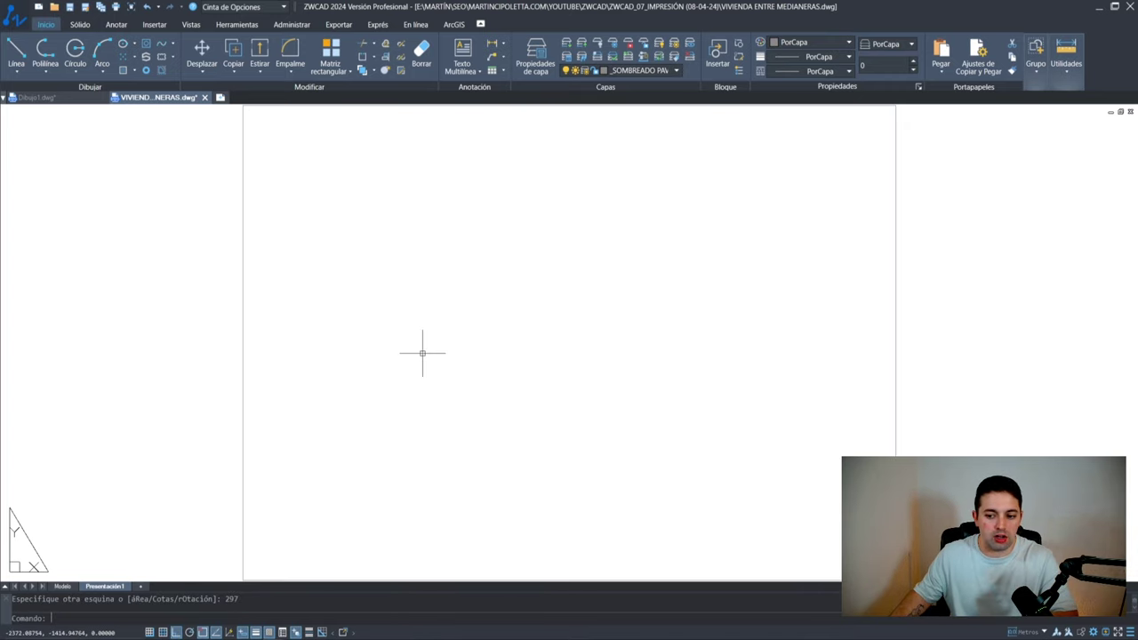
{"action": "scroll", "coordinate": [513, 347], "scroll_direction": "down", "scroll_amount": 3}
{"action": "scroll", "coordinate": [476, 331], "scroll_direction": "up", "scroll_amount": 2}
{"action": "left_click", "coordinate": [475, 331]}
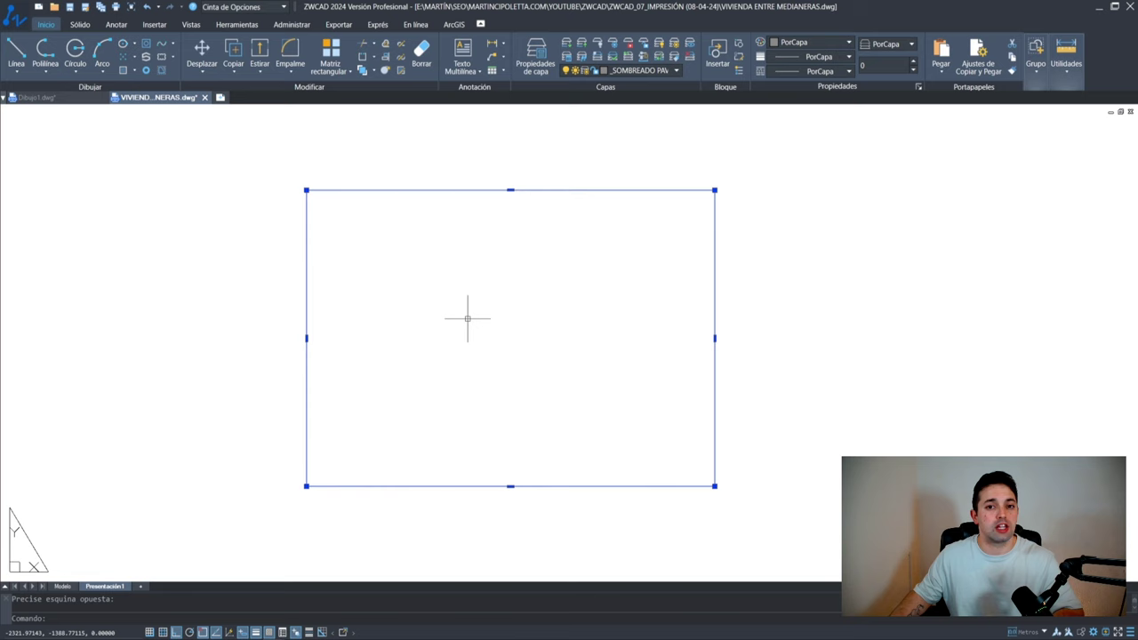
{"action": "left_click", "coordinate": [630, 73]}
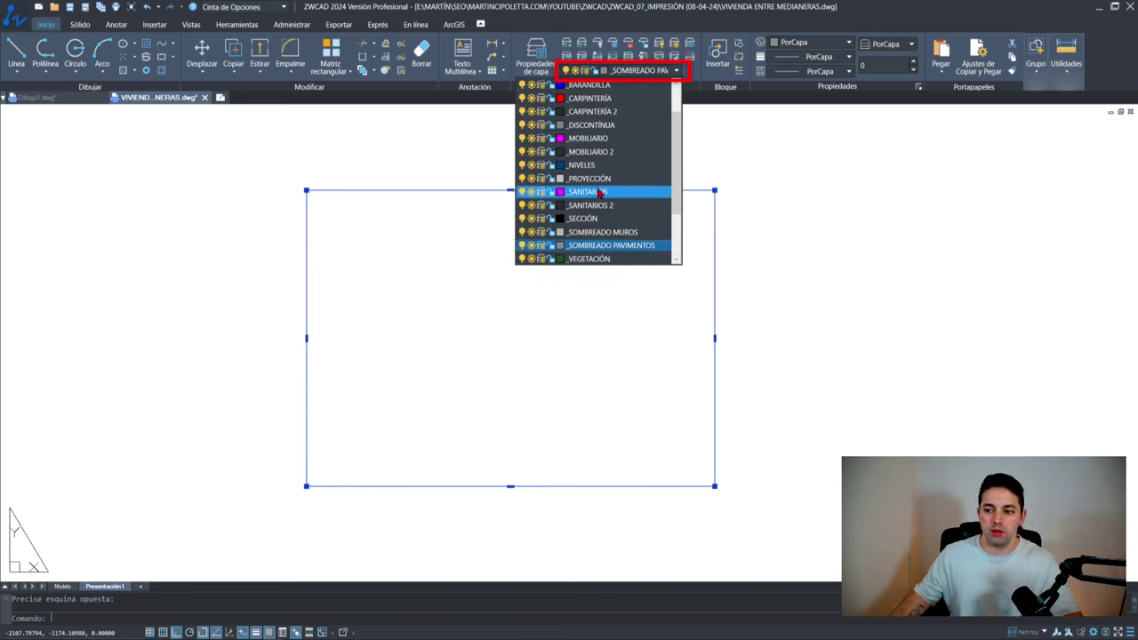
{"action": "scroll", "coordinate": [611, 195], "scroll_direction": "down", "scroll_amount": 2}
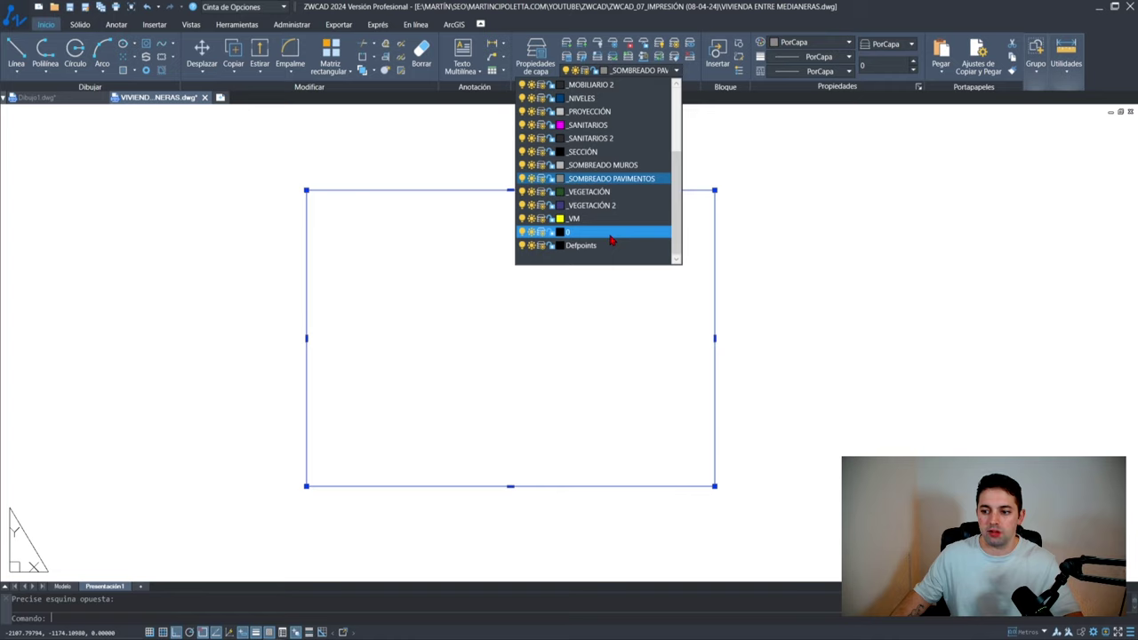
{"action": "left_click", "coordinate": [610, 232]}
{"action": "key", "text": "Escape"}
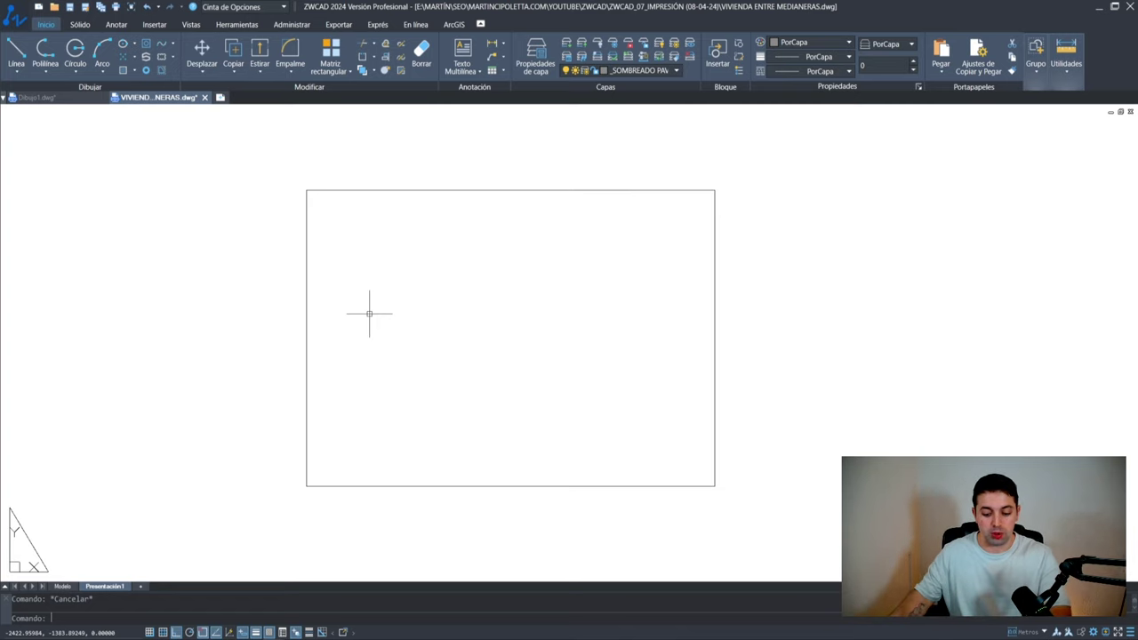
Step: Examine the plot scale and its units in the layout's plot settings, leaving them without plotting
{"action": "key", "text": "ctrl+p"}
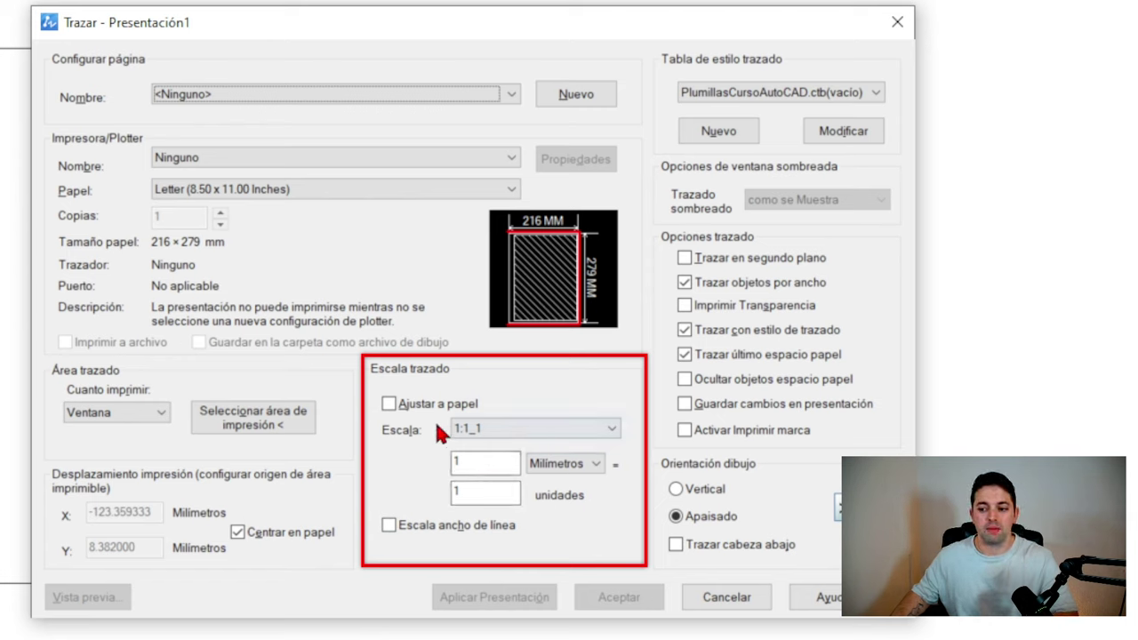
{"action": "left_click", "coordinate": [571, 463]}
{"action": "left_click", "coordinate": [561, 467]}
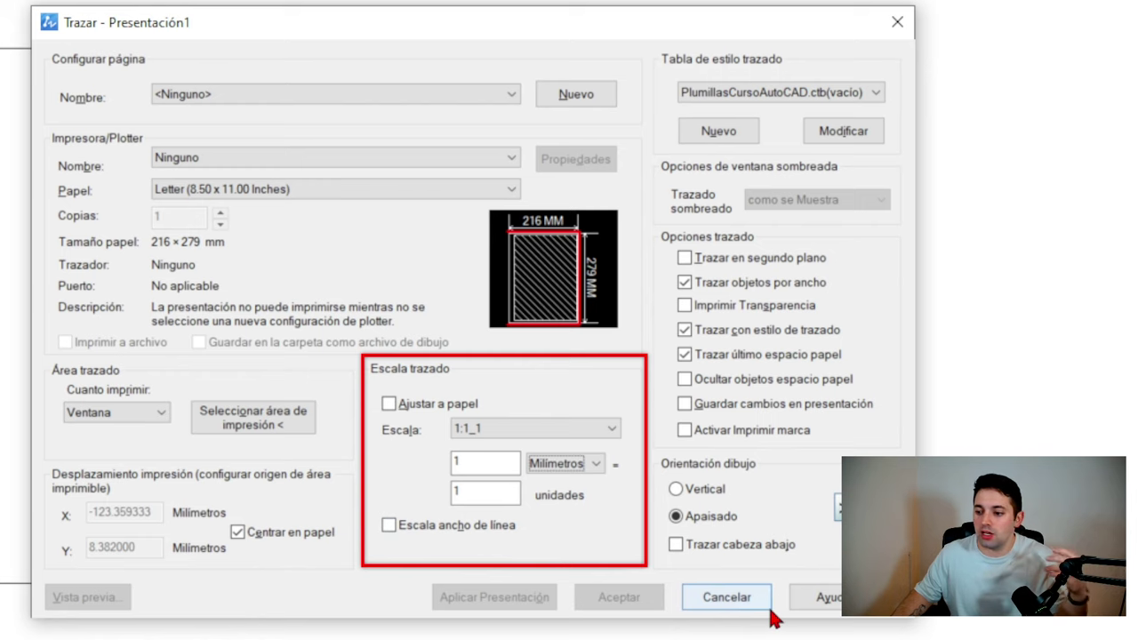
{"action": "left_click", "coordinate": [734, 602]}
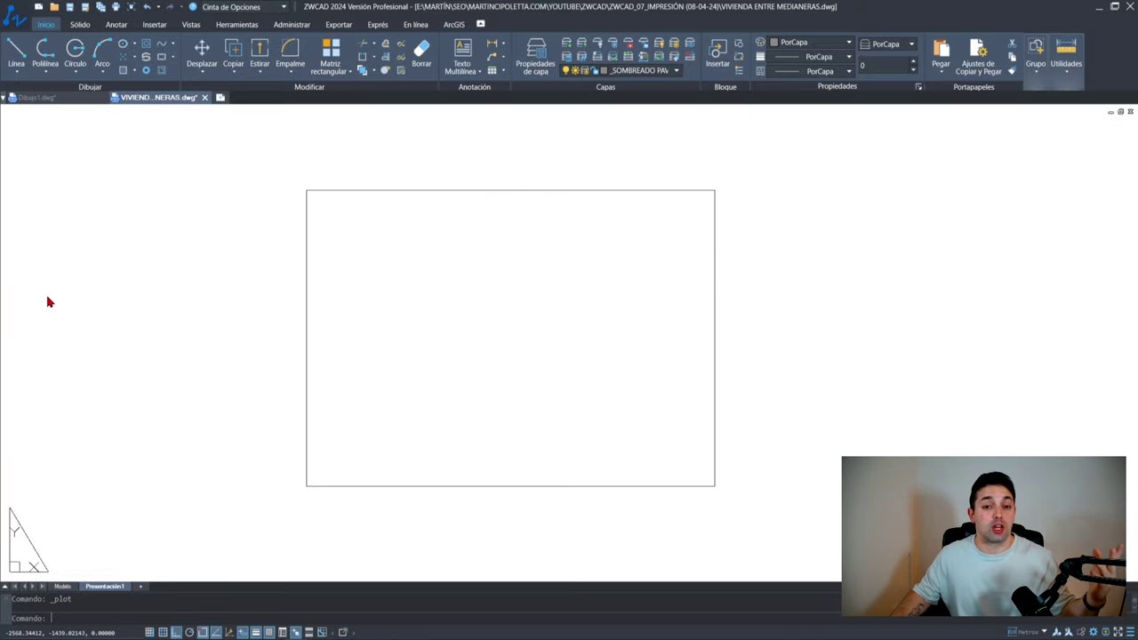
Step: Offset the sheet outline rectangle inward by 5 to form an inner margin frame
{"action": "key", "text": "ctrl+a"}
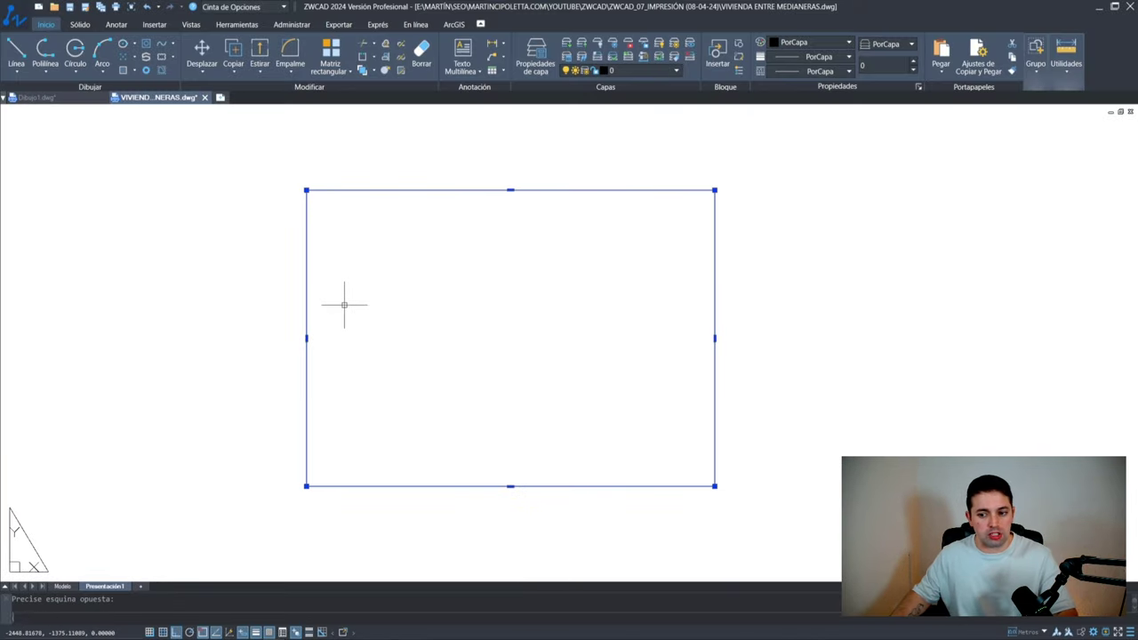
{"action": "key", "text": "Escape"}
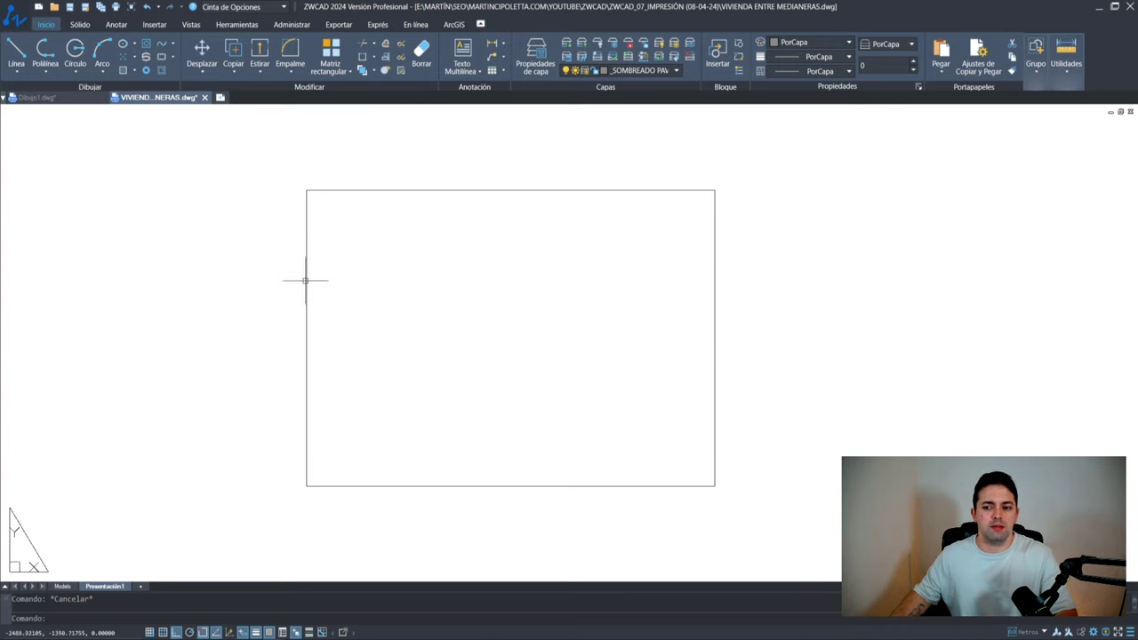
{"action": "type", "text": "df"}
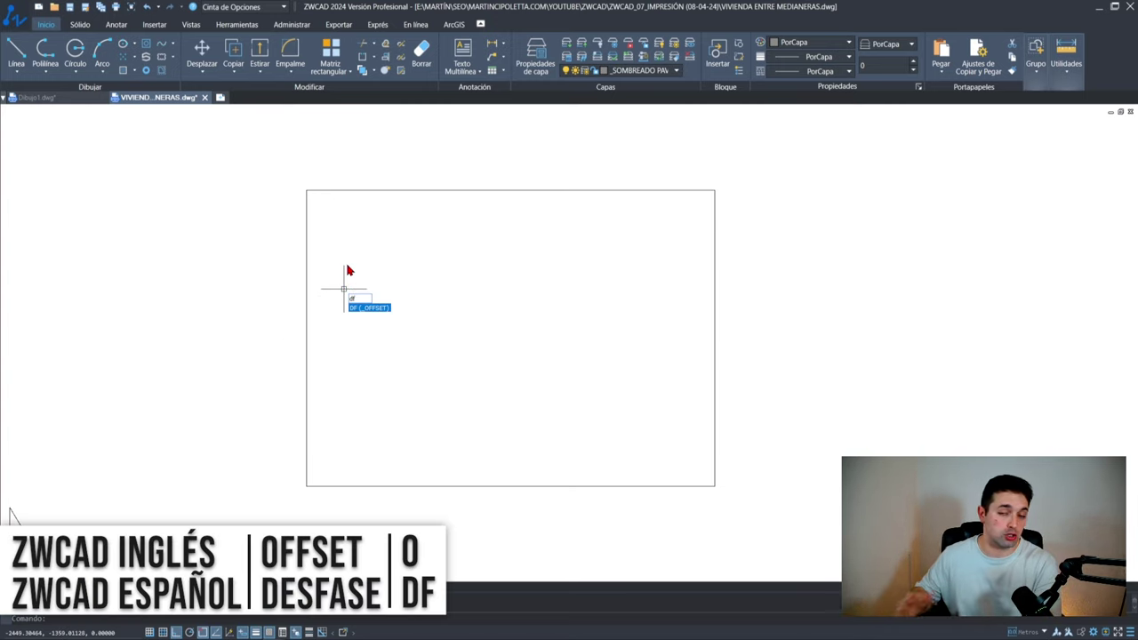
{"action": "key", "text": "Return"}
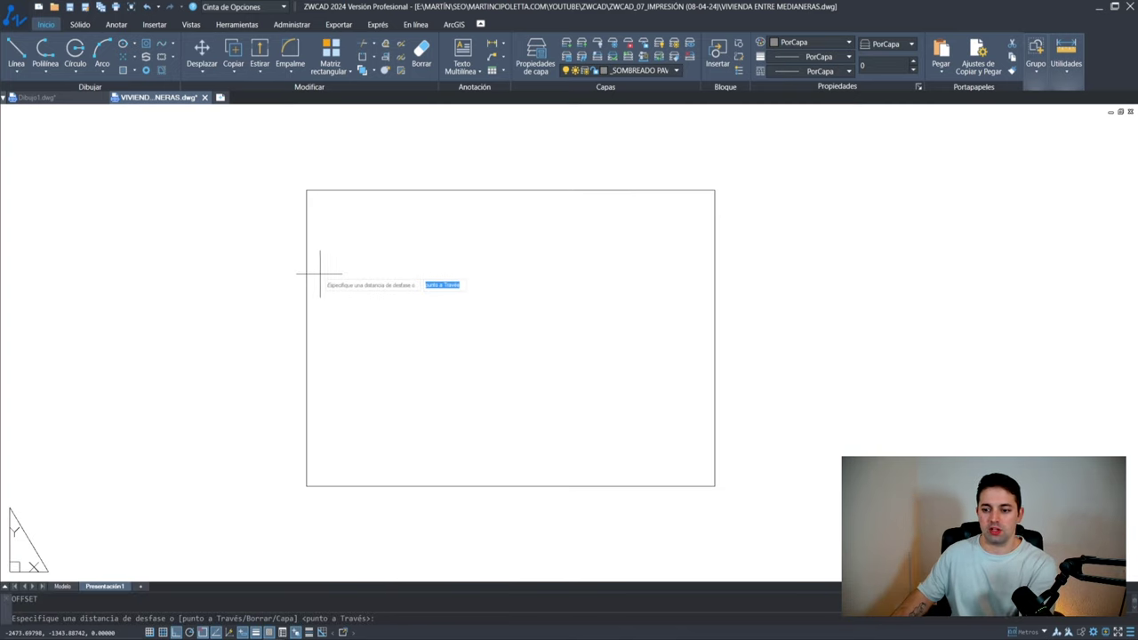
{"action": "type", "text": "5"}
{"action": "key", "text": "Return"}
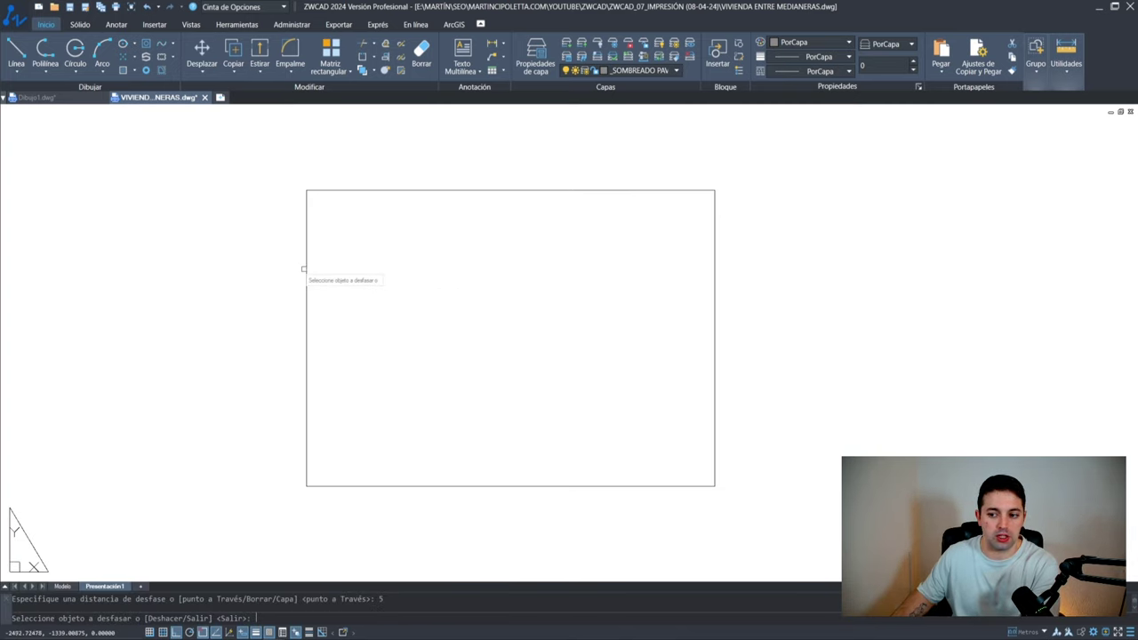
{"action": "left_click", "coordinate": [305, 269]}
{"action": "left_click", "coordinate": [423, 264]}
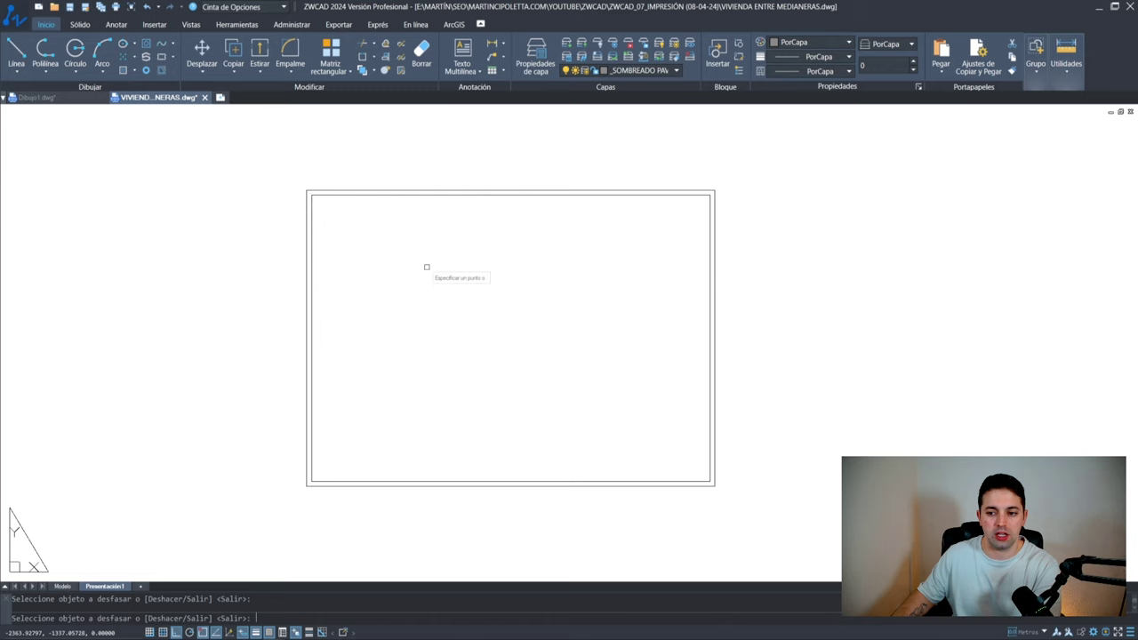
{"action": "key", "text": "Escape"}
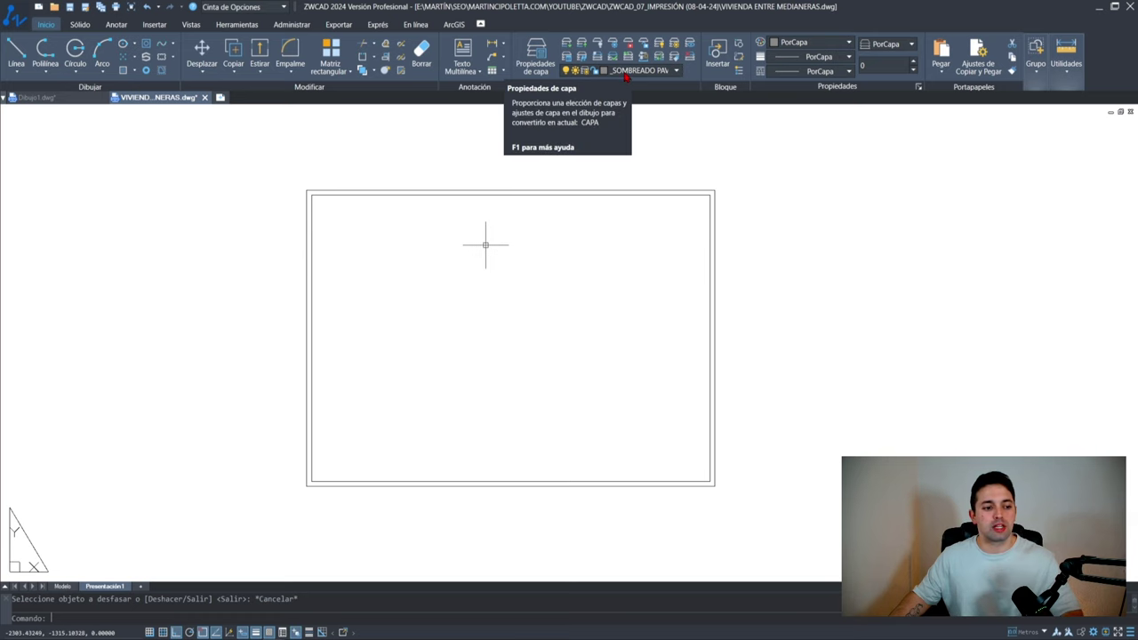
Step: Make _VM the current layer
{"action": "left_click", "coordinate": [613, 70]}
{"action": "scroll", "coordinate": [583, 227], "scroll_direction": "down", "scroll_amount": 2}
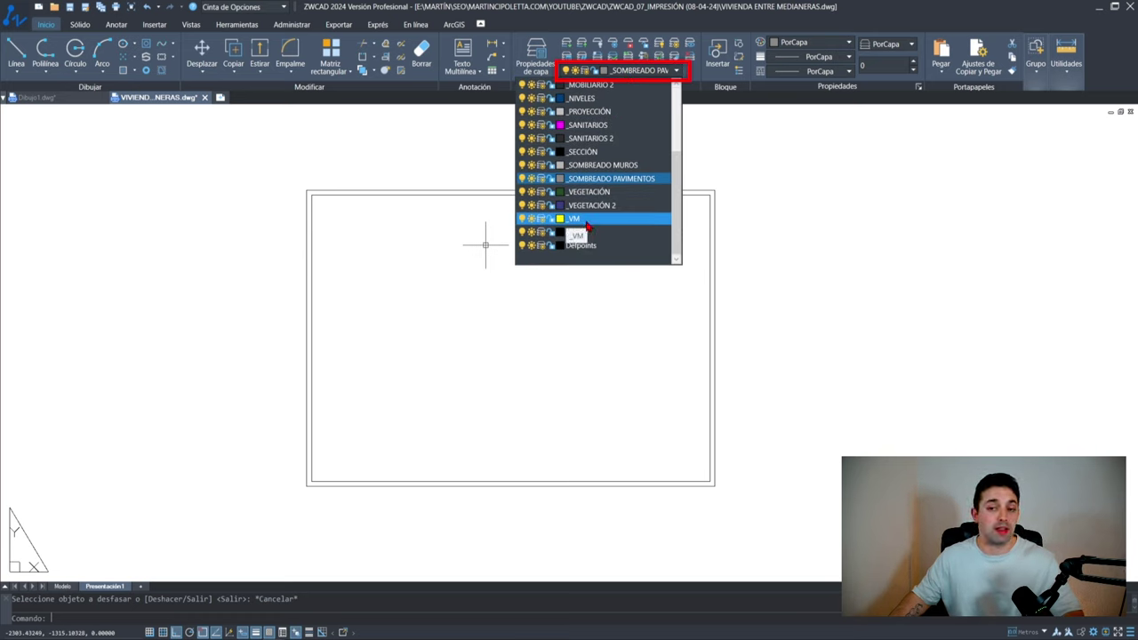
{"action": "left_click", "coordinate": [587, 221]}
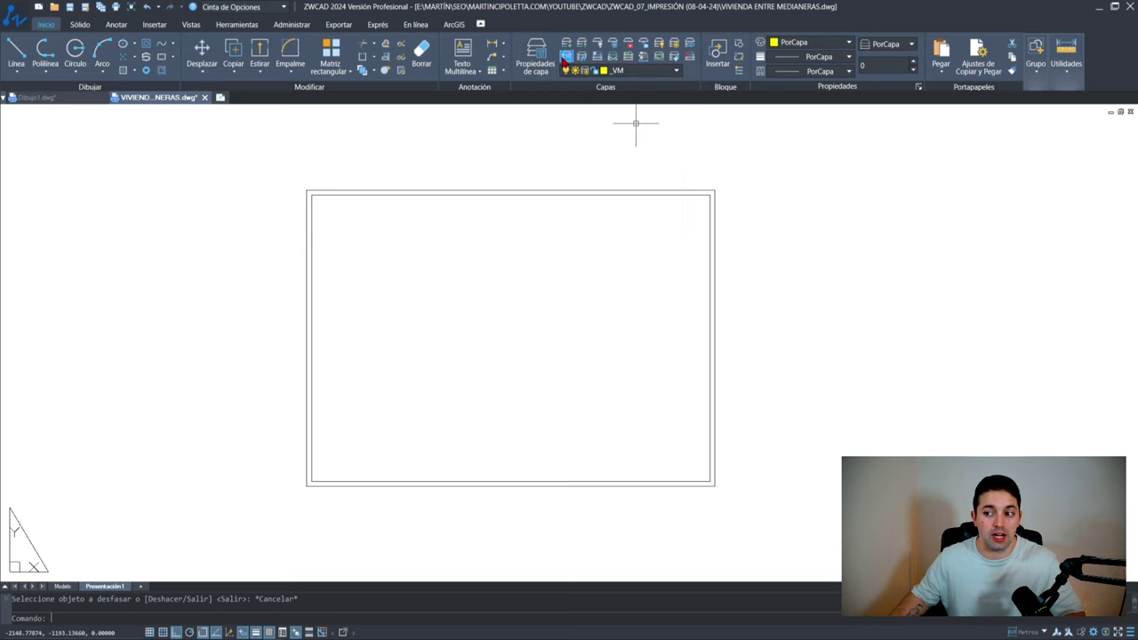
Step: Create a new layer named _Vmult in the layer properties manager
{"action": "type", "text": "ca"}
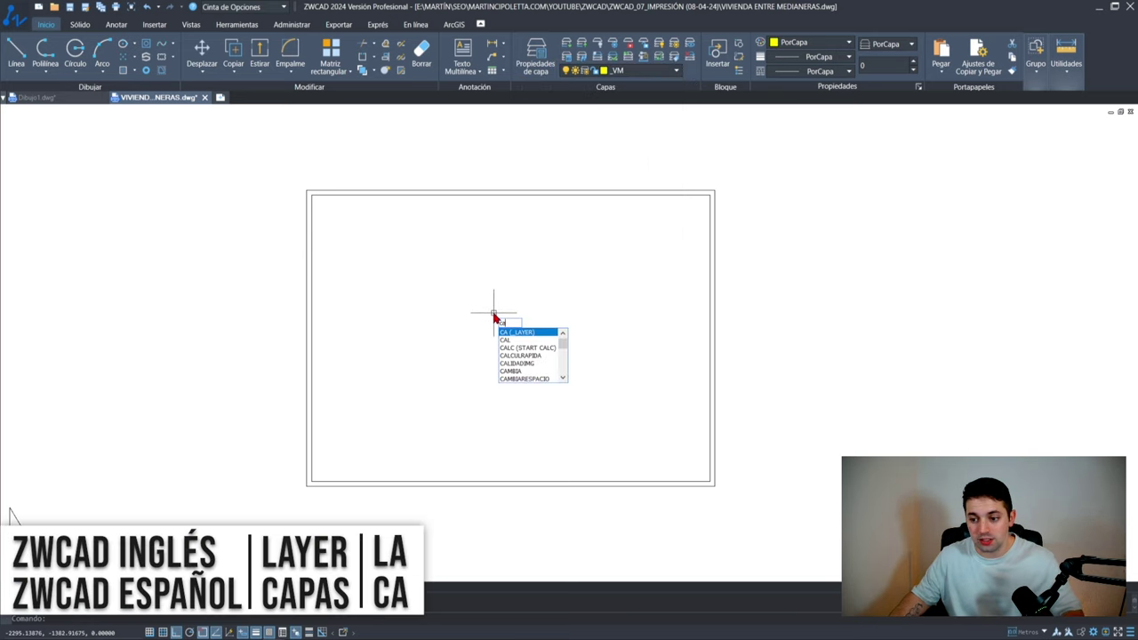
{"action": "key", "text": "Return"}
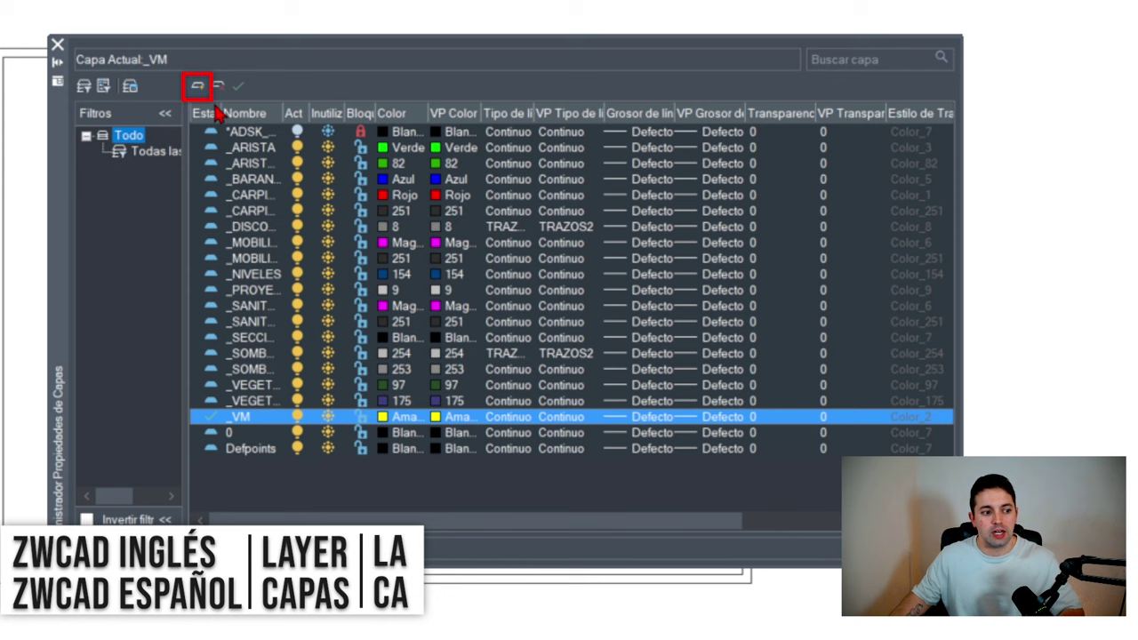
{"action": "left_click", "coordinate": [198, 86]}
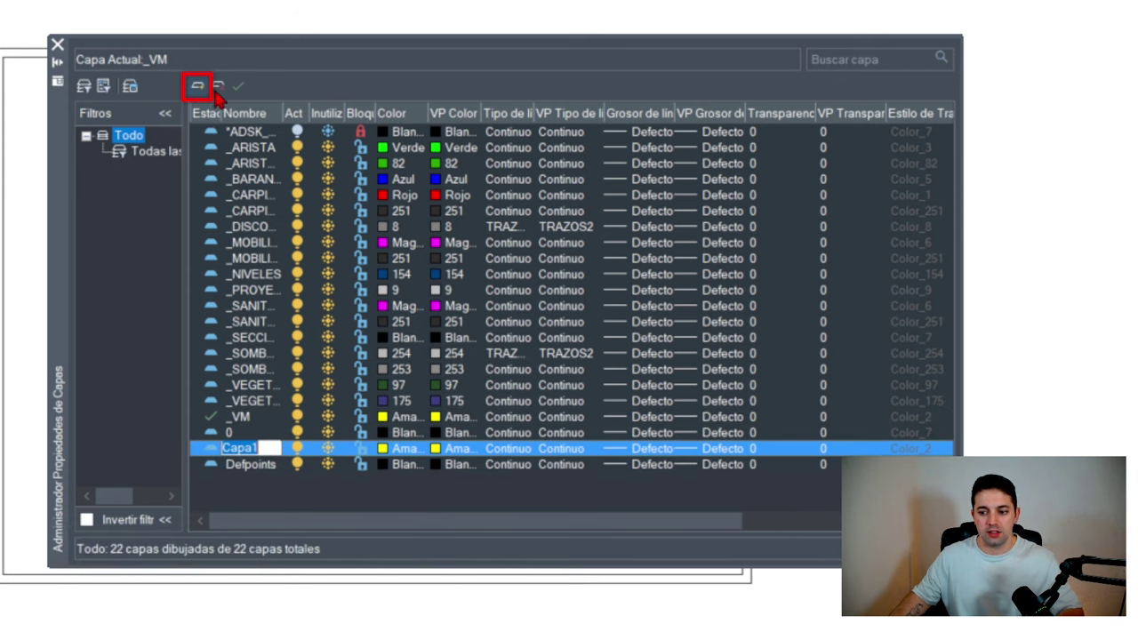
{"action": "key", "text": "Return"}
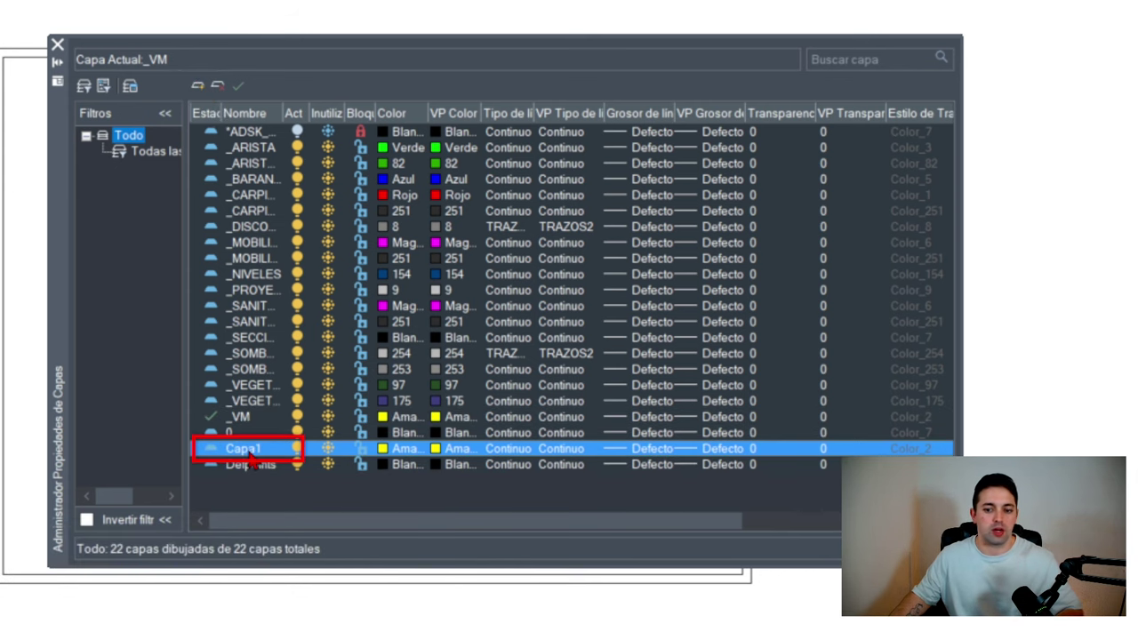
{"action": "key", "text": "F2"}
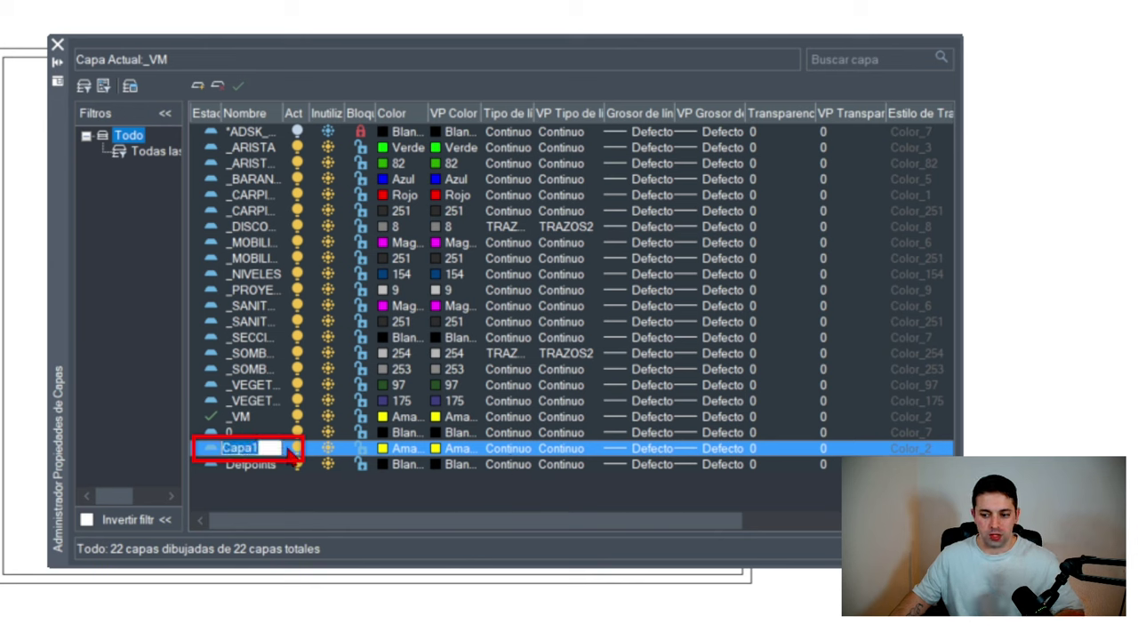
{"action": "key", "text": "BackSpace"}
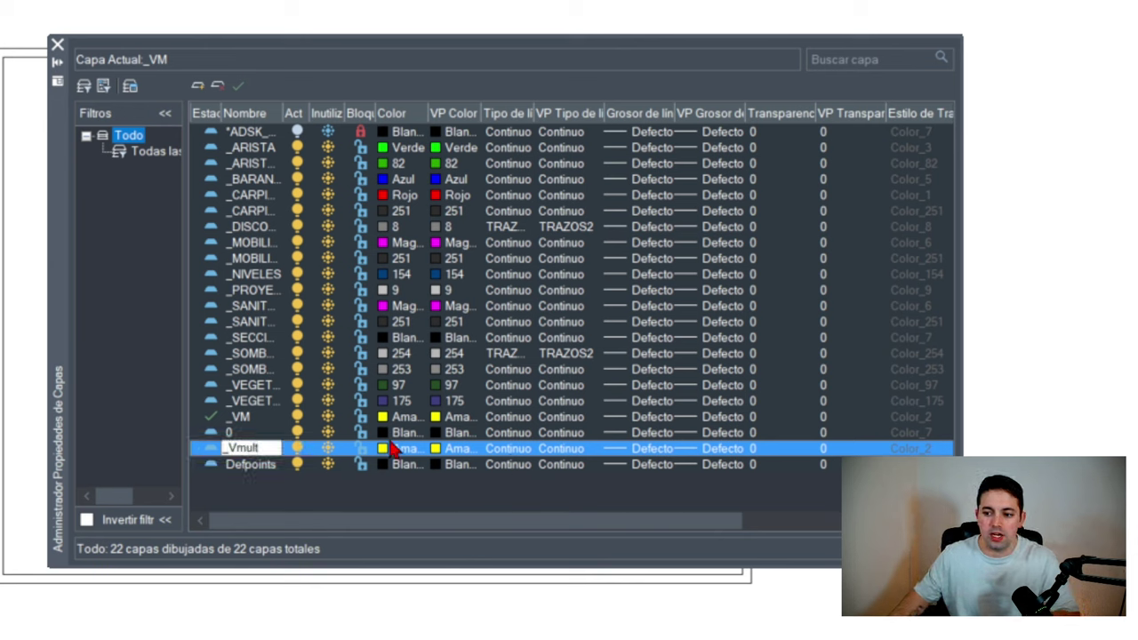
{"action": "key", "text": "Return"}
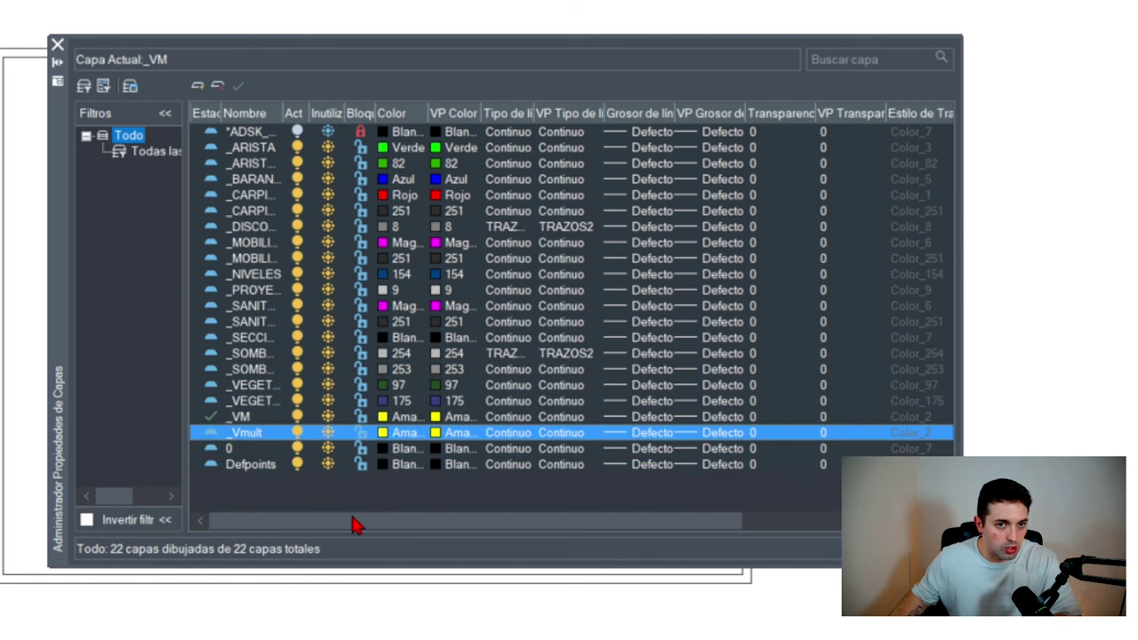
Step: Check the _Vmult layer's plot setting, delete that layer and close the layer properties manager
{"action": "left_click_drag", "start_coordinate": [357, 531], "coordinate": [624, 551]}
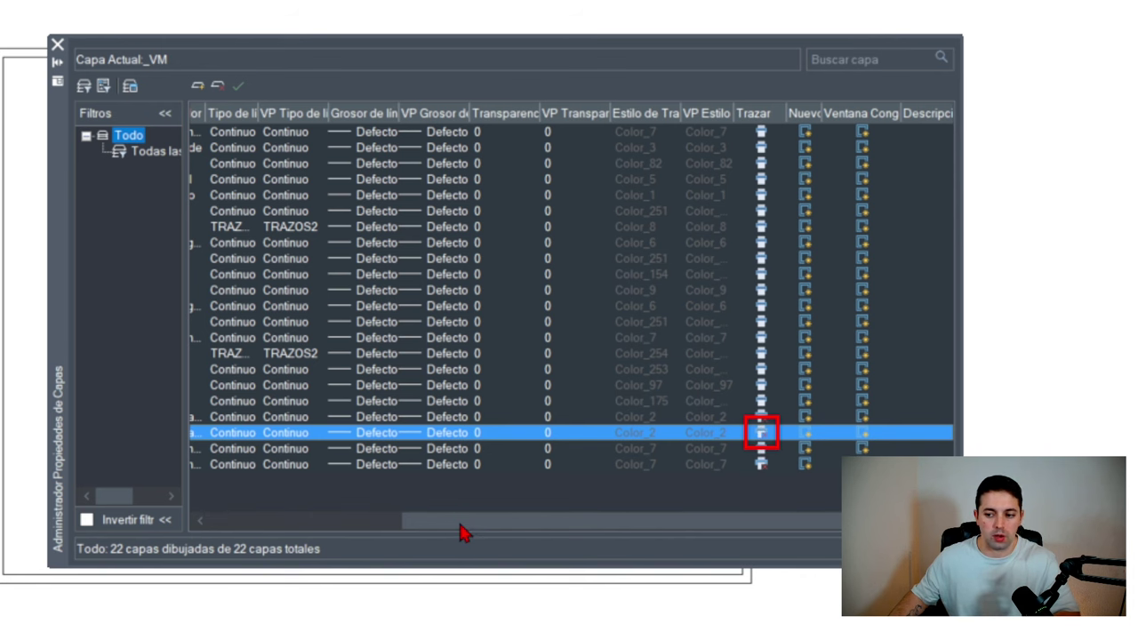
{"action": "left_click_drag", "start_coordinate": [461, 533], "coordinate": [249, 528]}
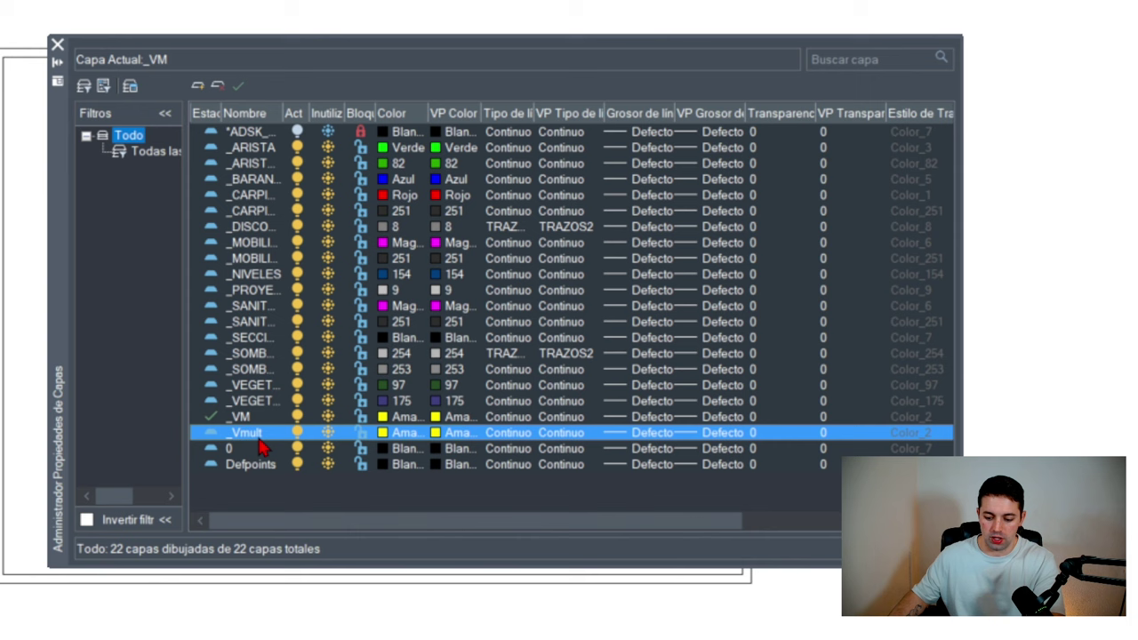
{"action": "key", "text": "Delete"}
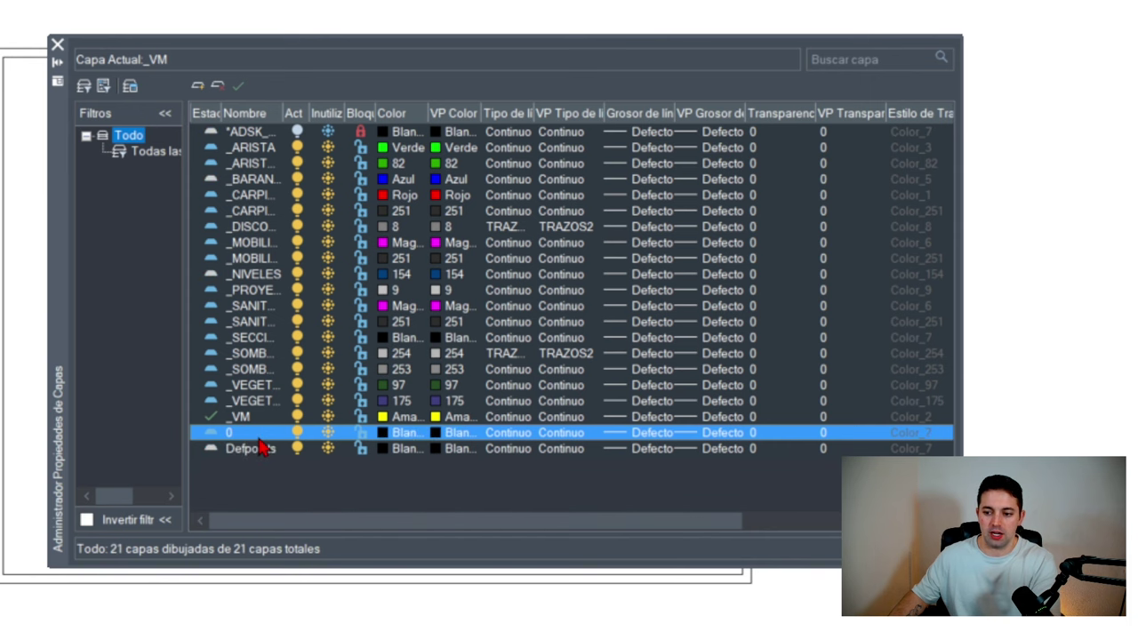
{"action": "left_click", "coordinate": [57, 45]}
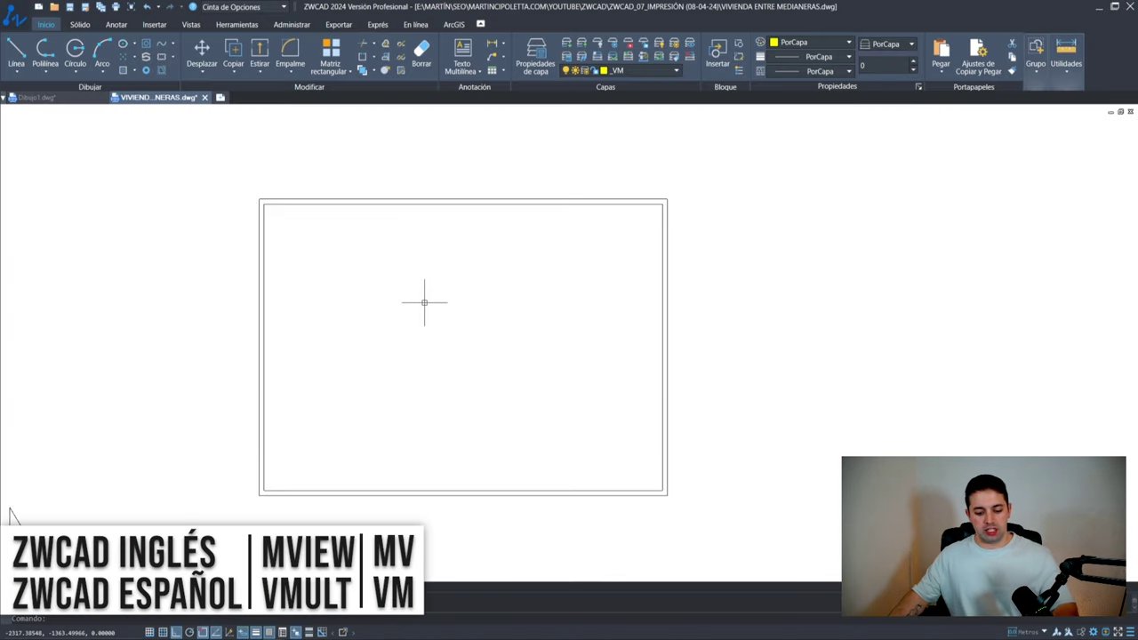
Step: Create a rectangular viewport spanning the full width of the inner margin frame, slightly short of its upper and lower edges
{"action": "type", "text": "vm"}
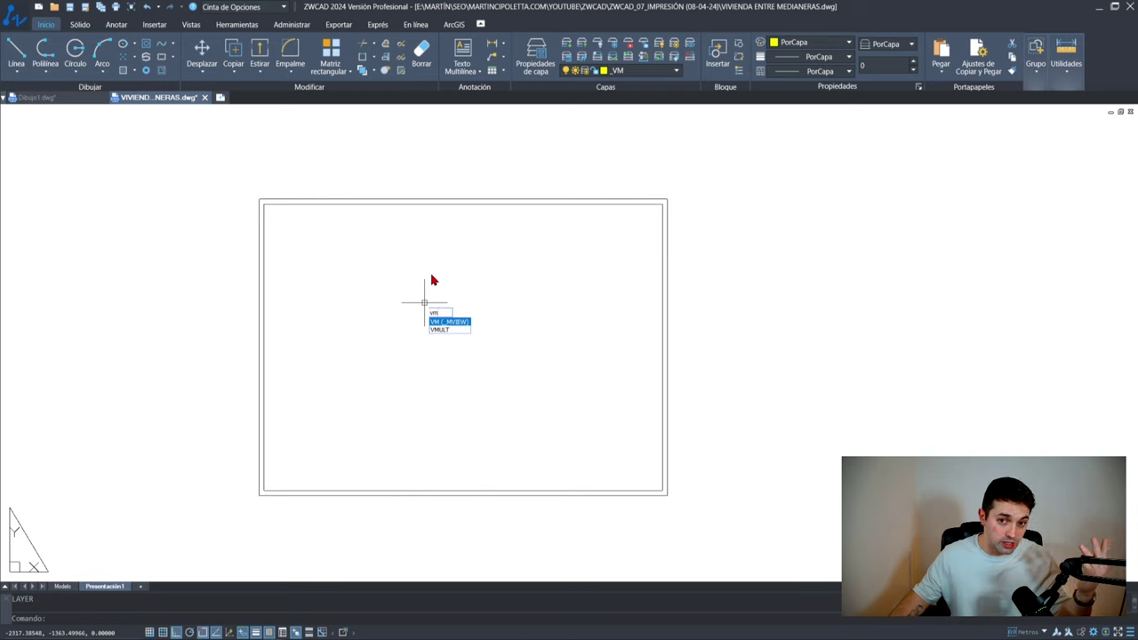
{"action": "key", "text": "Return"}
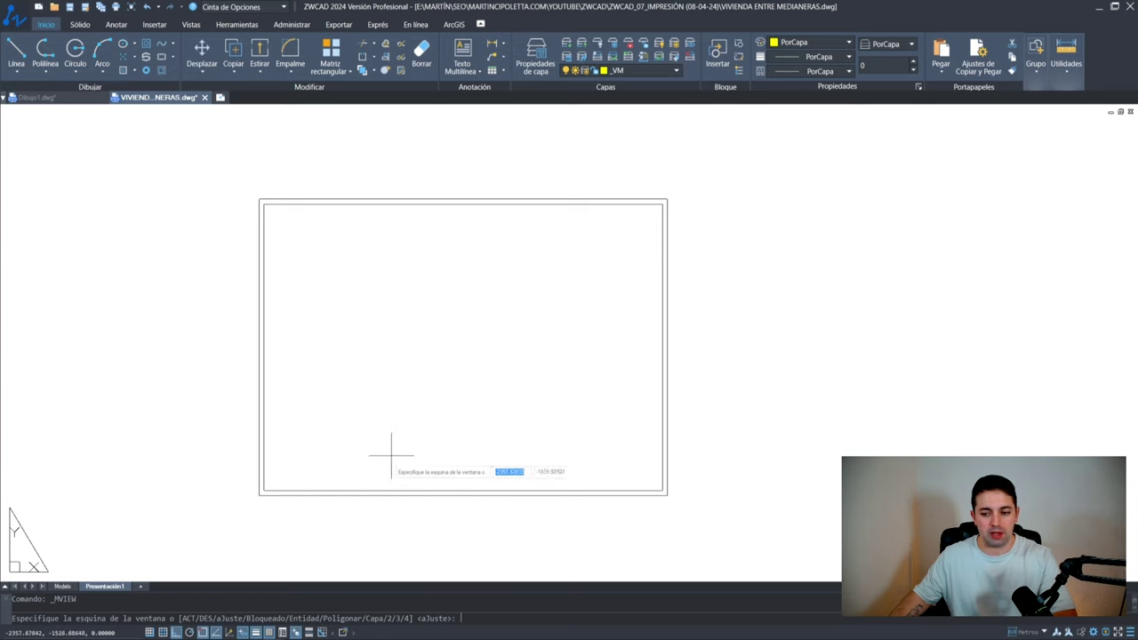
{"action": "scroll", "coordinate": [271, 494], "scroll_direction": "up", "scroll_amount": 2}
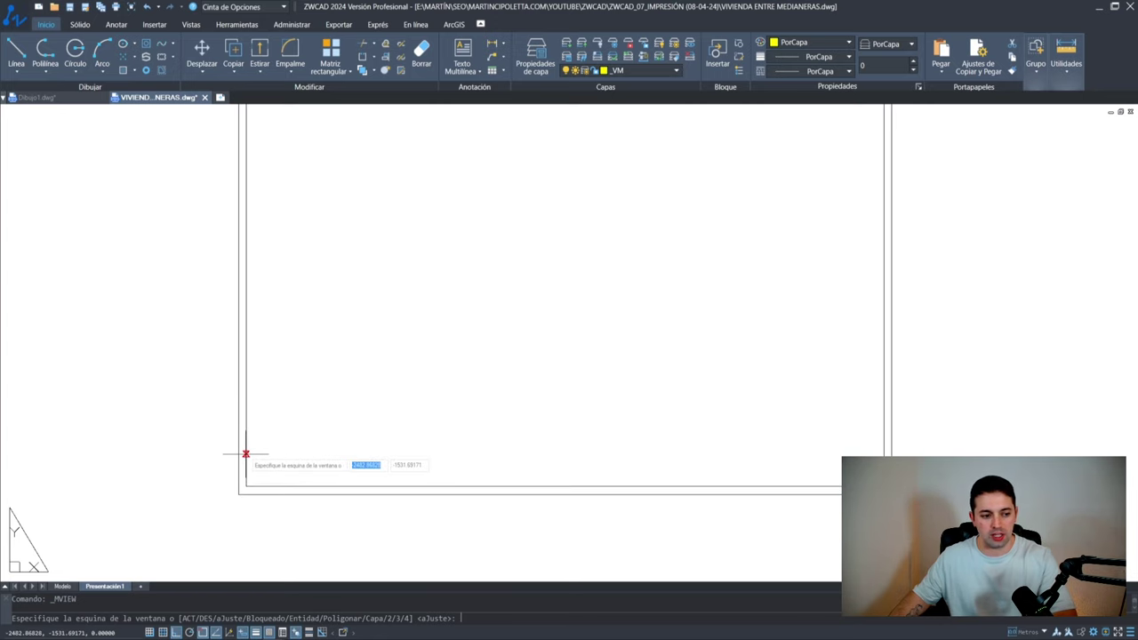
{"action": "left_click", "coordinate": [245, 454]}
{"action": "scroll", "coordinate": [246, 453], "scroll_direction": "down", "scroll_amount": 2}
{"action": "scroll", "coordinate": [617, 279], "scroll_direction": "up", "scroll_amount": 2}
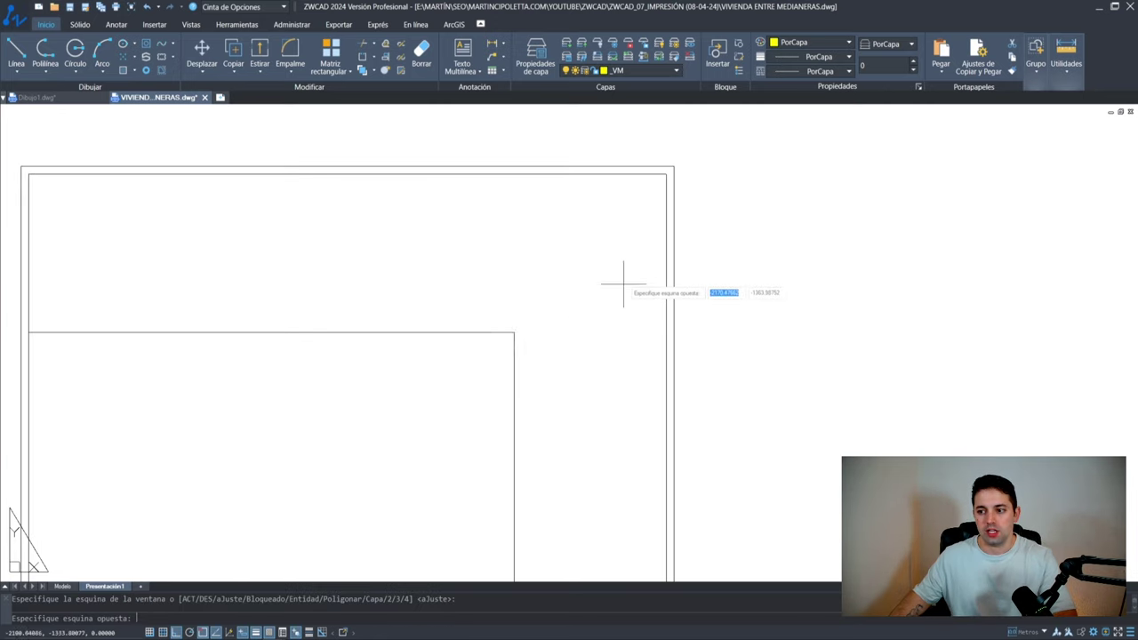
{"action": "left_click", "coordinate": [665, 206]}
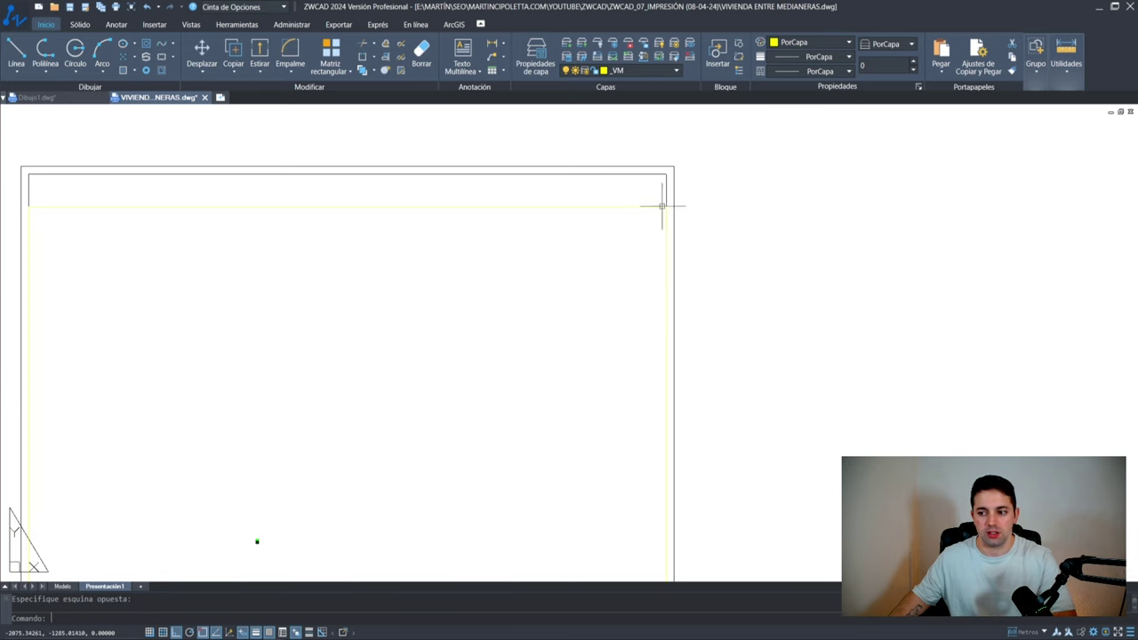
Step: Activate the model space inside the viewport and frame the ground-floor plan with the car within it
{"action": "middle_click", "coordinate": [665, 206]}
{"action": "middle_click", "coordinate": [665, 206]}
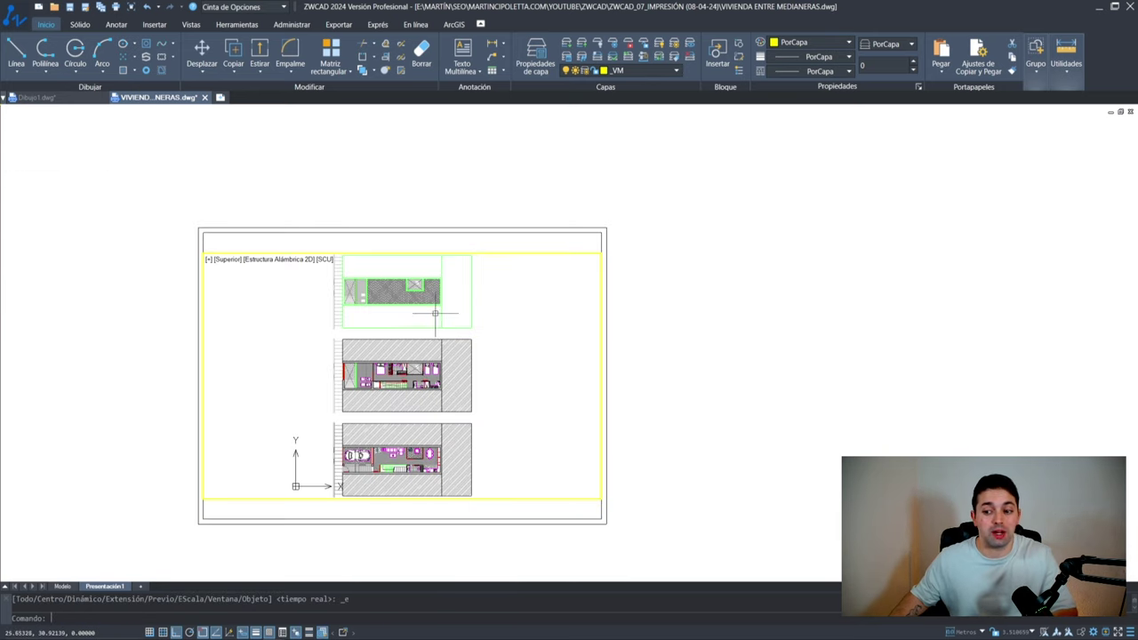
{"action": "scroll", "coordinate": [444, 337], "scroll_direction": "down", "scroll_amount": 4}
{"action": "scroll", "coordinate": [437, 345], "scroll_direction": "up", "scroll_amount": 6}
{"action": "scroll", "coordinate": [436, 345], "scroll_direction": "down", "scroll_amount": 2}
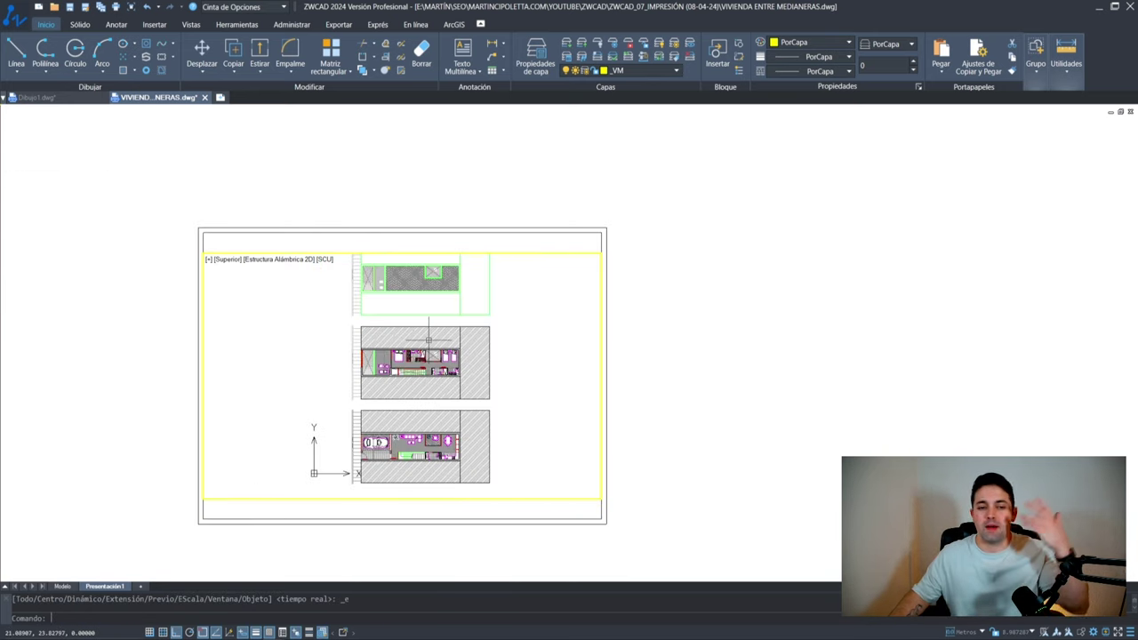
{"action": "scroll", "coordinate": [438, 391], "scroll_direction": "up", "scroll_amount": 2}
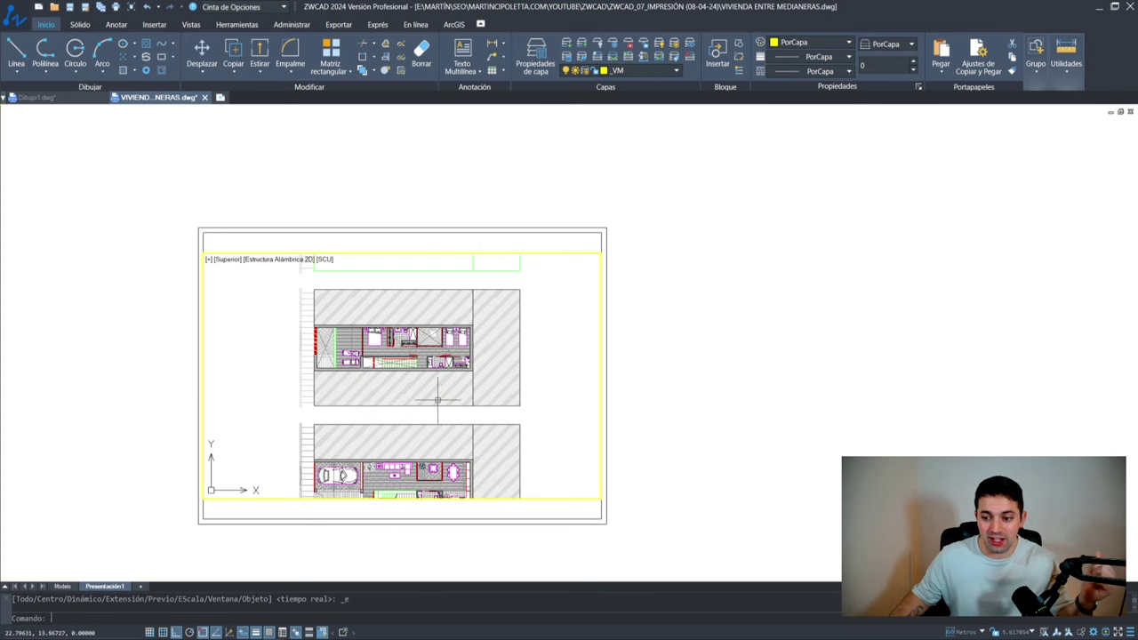
{"action": "mouse_move", "coordinate": [437, 394]}
{"action": "middle_mouse_down"}
{"action": "mouse_move", "coordinate": [434, 326]}
{"action": "mouse_move", "coordinate": [445, 350]}
{"action": "middle_mouse_up"}
{"action": "scroll", "coordinate": [435, 325], "scroll_direction": "up", "scroll_amount": 2}
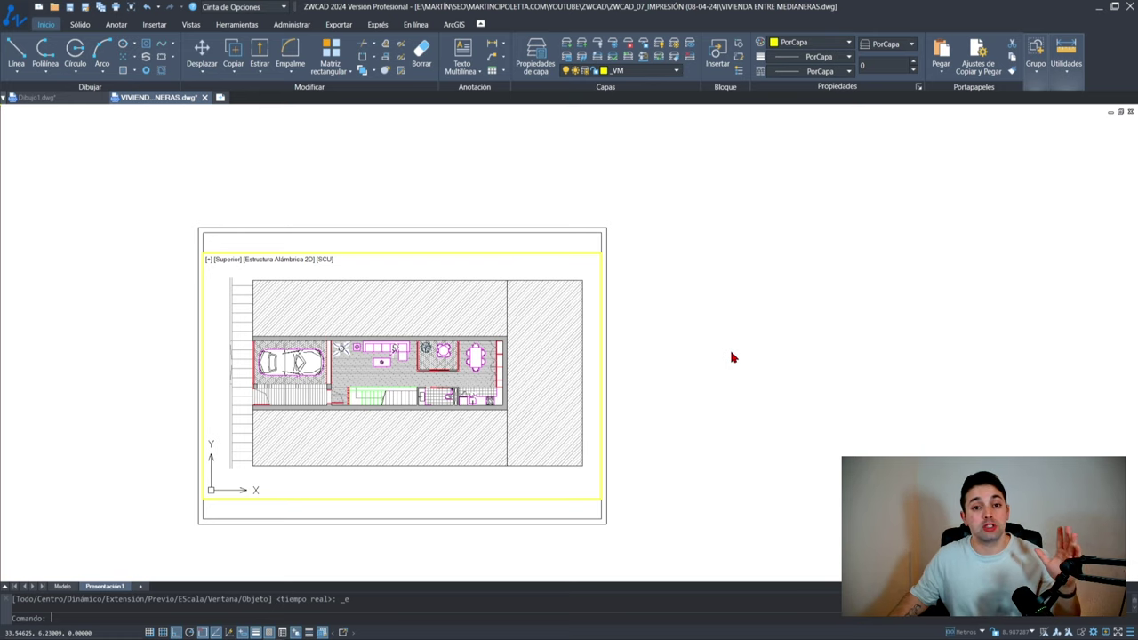
Step: Leave the viewport's model space, re-enter it, and return to paper space
{"action": "double_click", "coordinate": [378, 208]}
{"action": "double_click", "coordinate": [360, 373]}
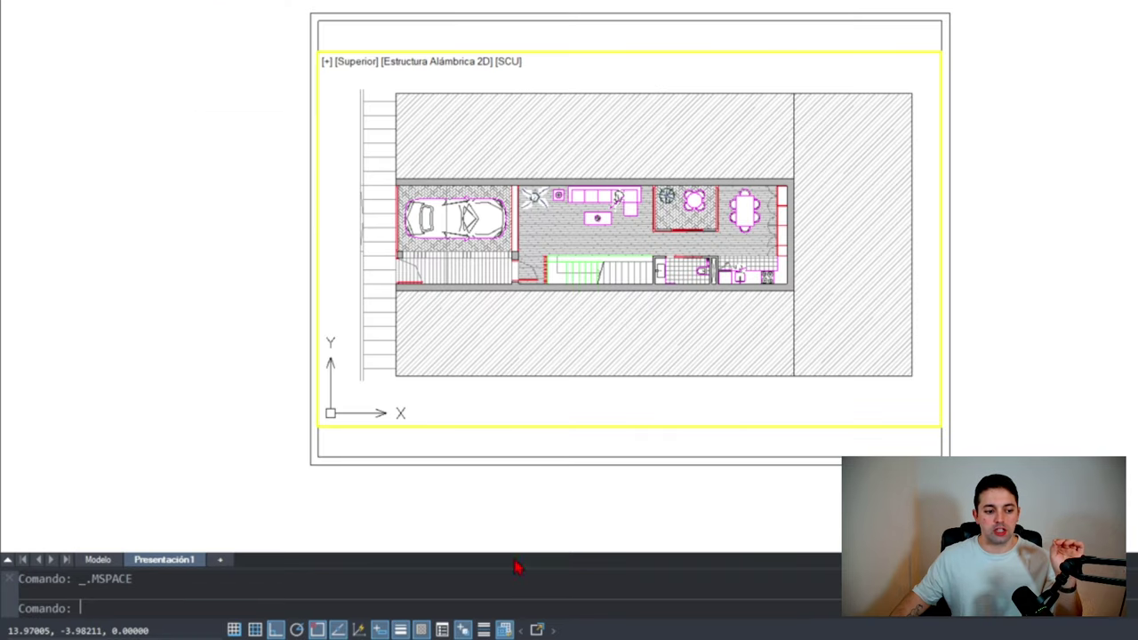
{"action": "left_click", "coordinate": [504, 628]}
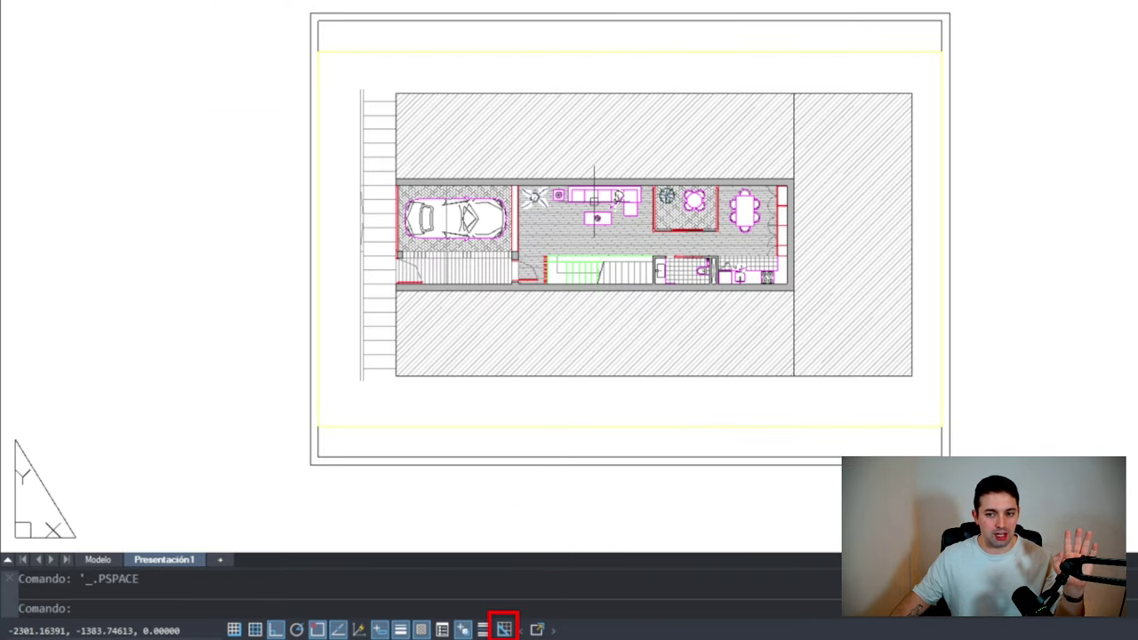
Step: Select the viewport and set its scale to 1:50
{"action": "left_click", "coordinate": [586, 51]}
{"action": "left_click", "coordinate": [538, 107]}
{"action": "left_click", "coordinate": [538, 107]}
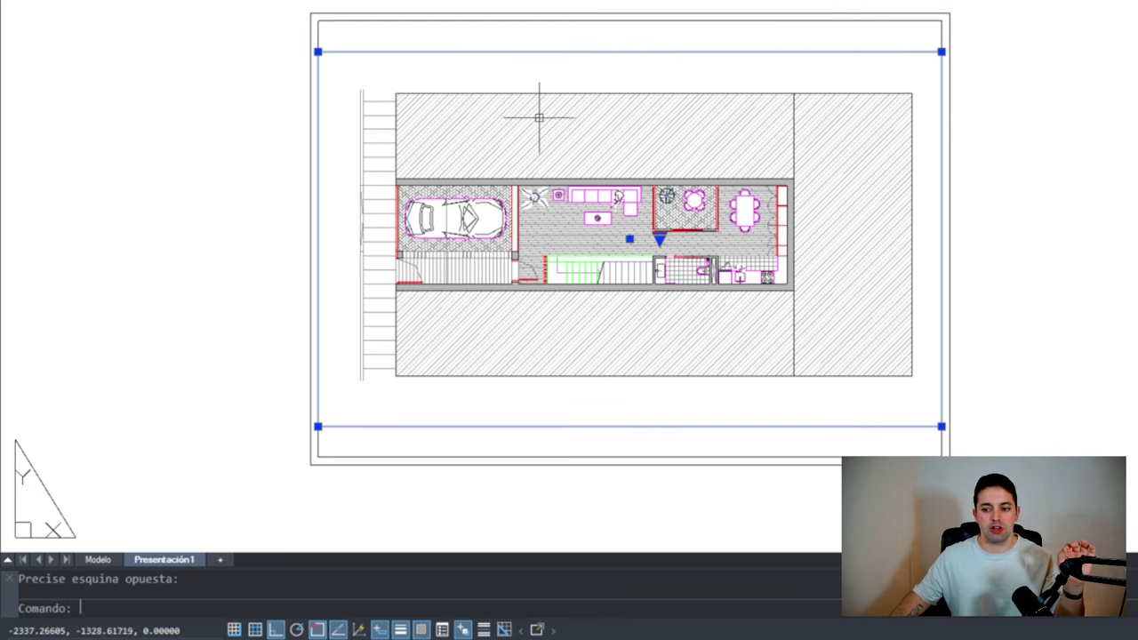
{"action": "scroll", "coordinate": [629, 302], "scroll_direction": "up", "scroll_amount": 2}
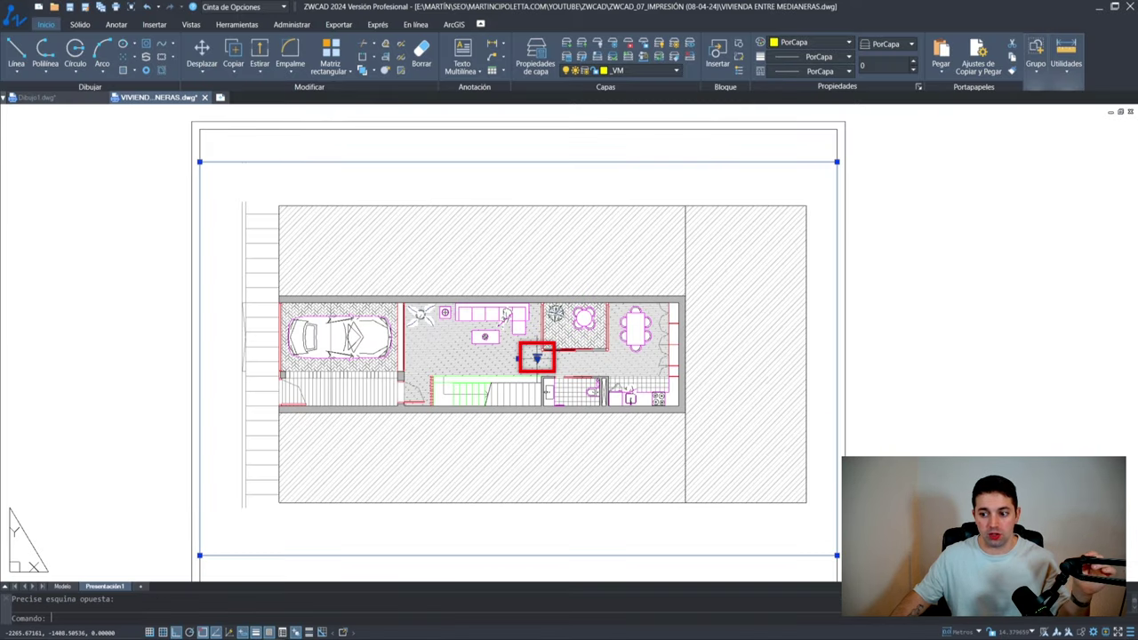
{"action": "left_click", "coordinate": [536, 357]}
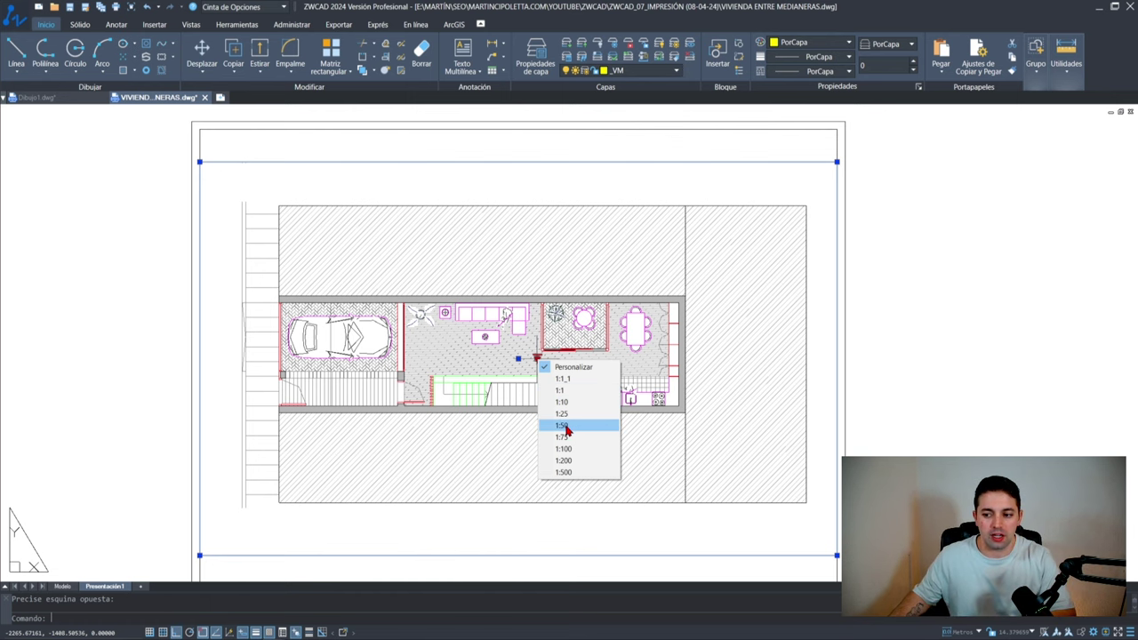
{"action": "left_click", "coordinate": [562, 426]}
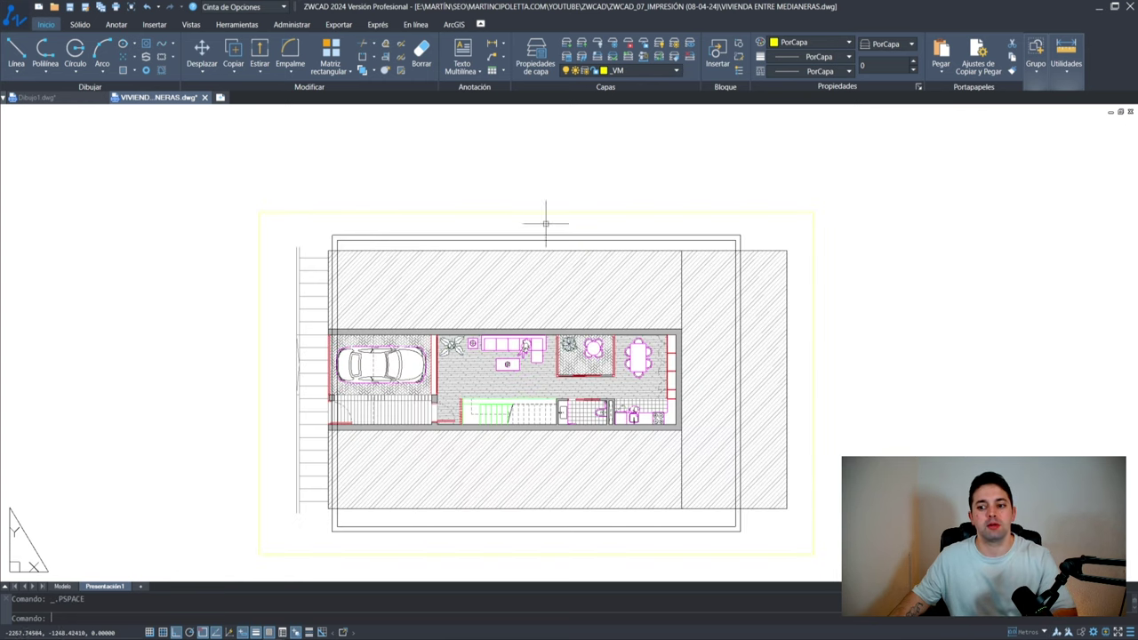
Step: Move the viewport horizontally so the street side of the ground-floor plan falls inside the inner margin frame
{"action": "left_click", "coordinate": [393, 195]}
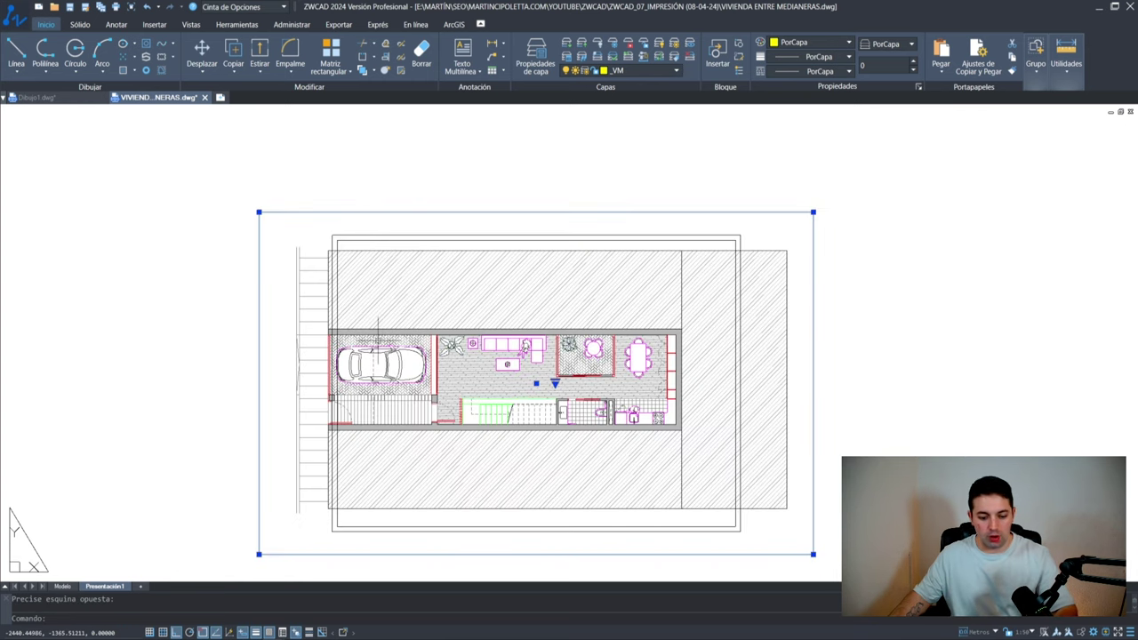
{"action": "type", "text": "m"}
{"action": "key", "text": "Return"}
{"action": "left_click", "coordinate": [409, 334]}
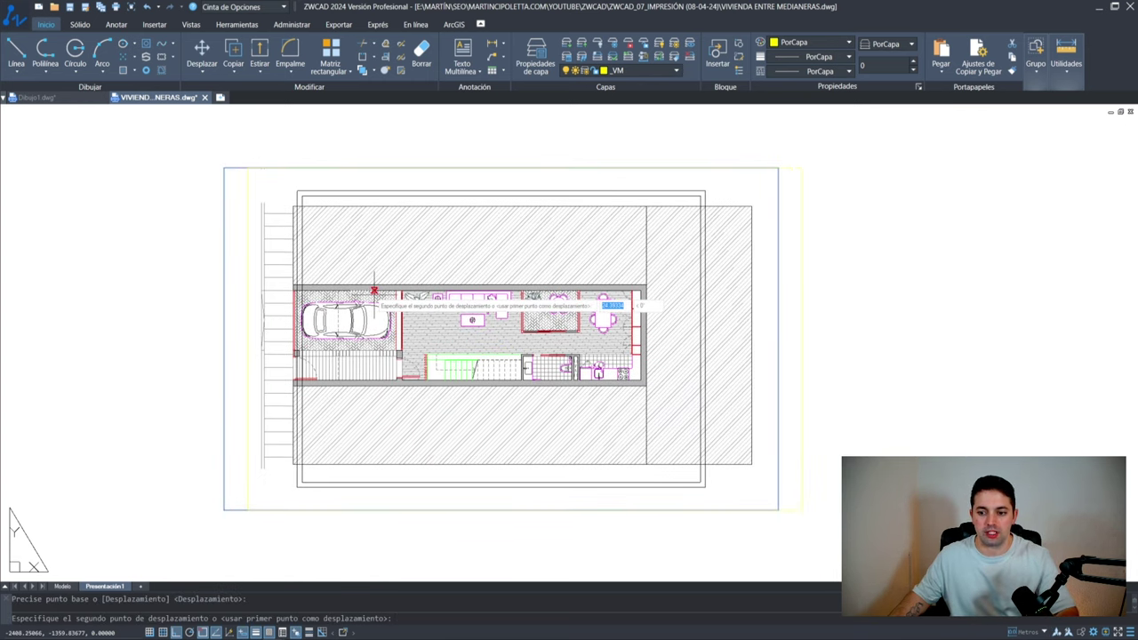
{"action": "left_click", "coordinate": [397, 290]}
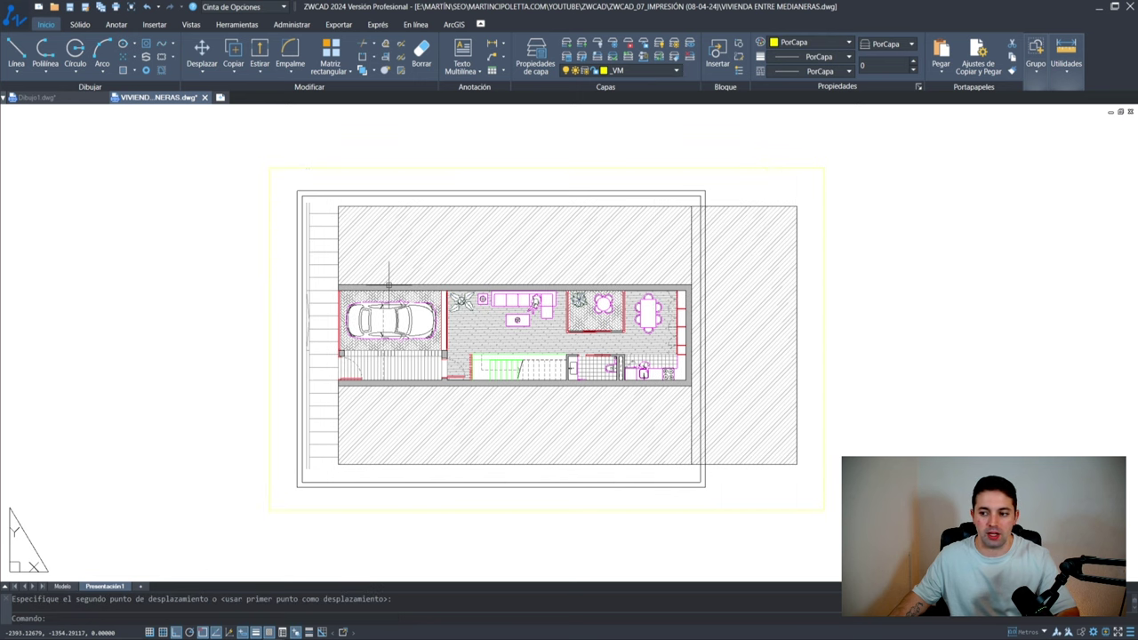
Step: Stretch the viewport's upper-right and lower-left corners inward so its border fits around the plan inside the margin frame
{"action": "left_click", "coordinate": [711, 146]}
{"action": "left_click", "coordinate": [682, 179]}
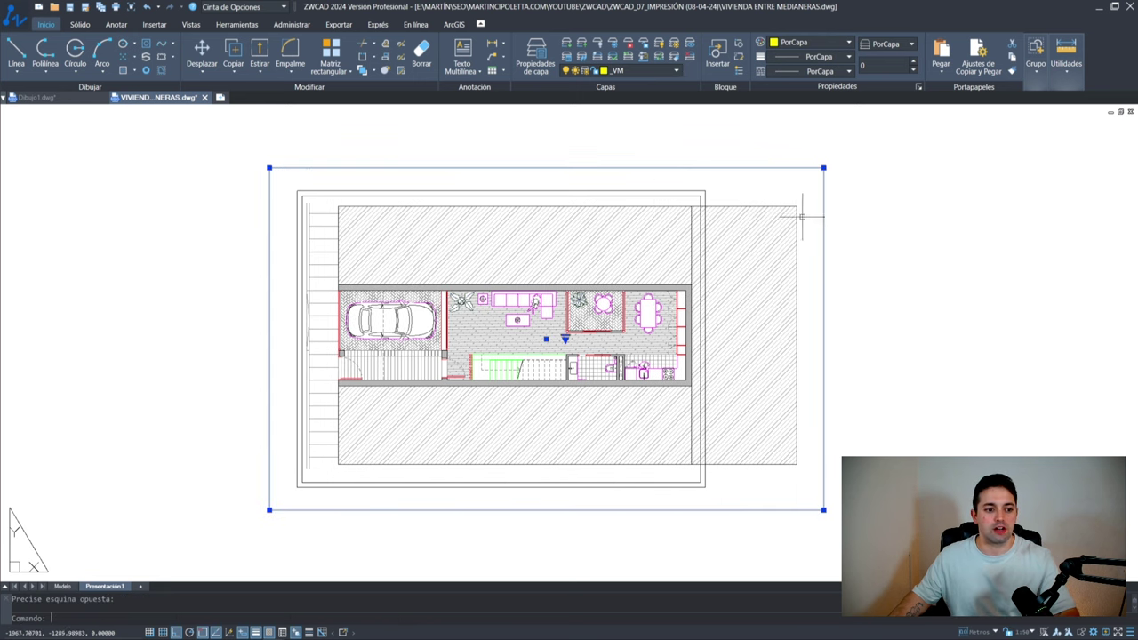
{"action": "left_click", "coordinate": [824, 168]}
{"action": "scroll", "coordinate": [698, 213], "scroll_direction": "up", "scroll_amount": 2}
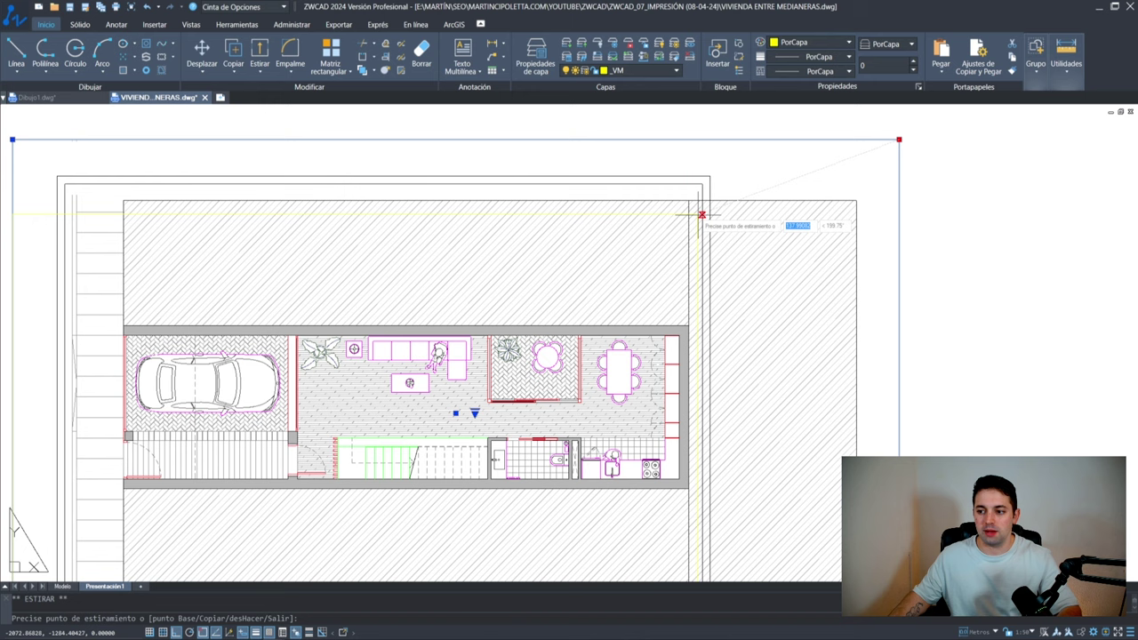
{"action": "left_click", "coordinate": [696, 220]}
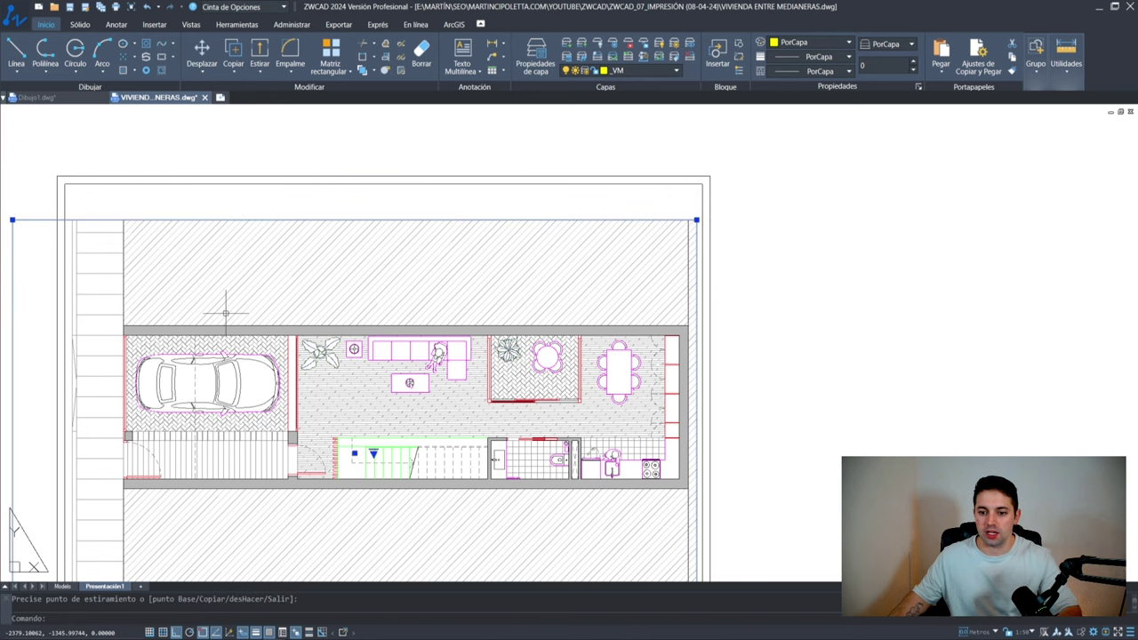
{"action": "middle_click_drag", "start_coordinate": [225, 313], "coordinate": [505, 117]}
{"action": "left_click", "coordinate": [291, 490]}
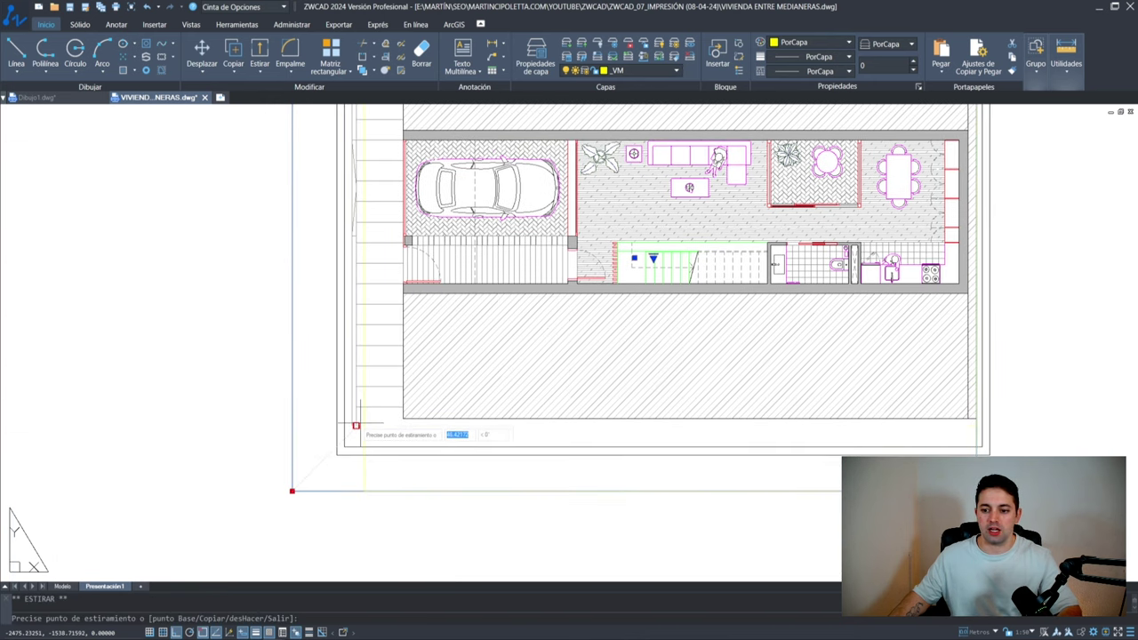
{"action": "key", "text": "Escape"}
{"action": "scroll", "coordinate": [337, 425], "scroll_direction": "down", "scroll_amount": 3}
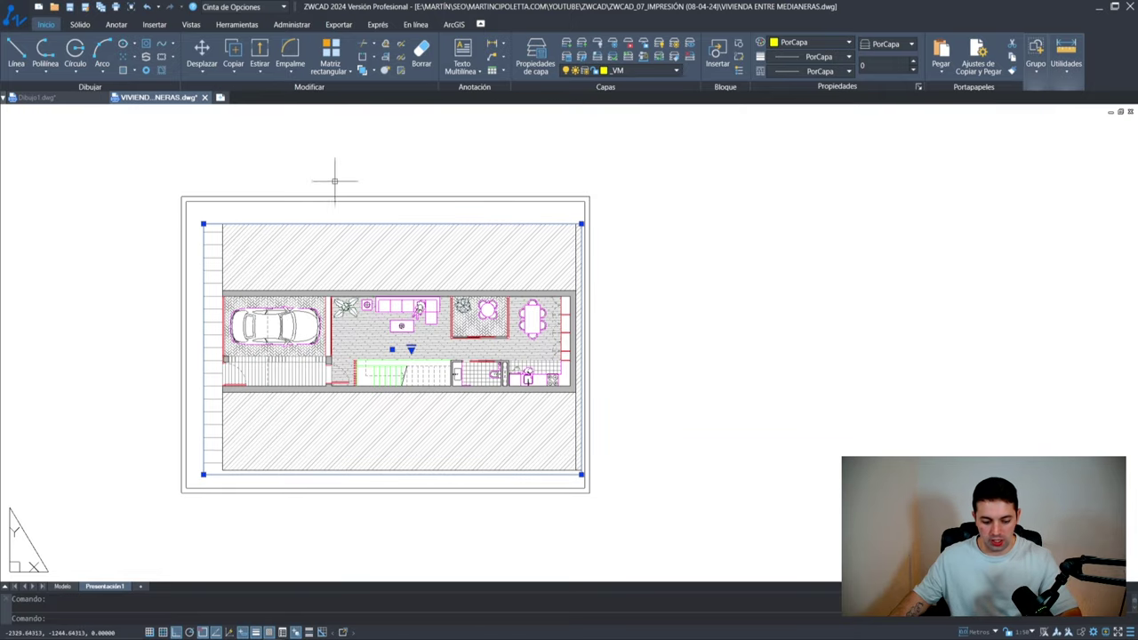
Step: Move the resized viewport to centre it horizontally in the margin frame, leaving room for a title below the plan
{"action": "type", "text": "m"}
{"action": "key", "text": "Return"}
{"action": "left_click", "coordinate": [343, 148]}
{"action": "left_click", "coordinate": [396, 130]}
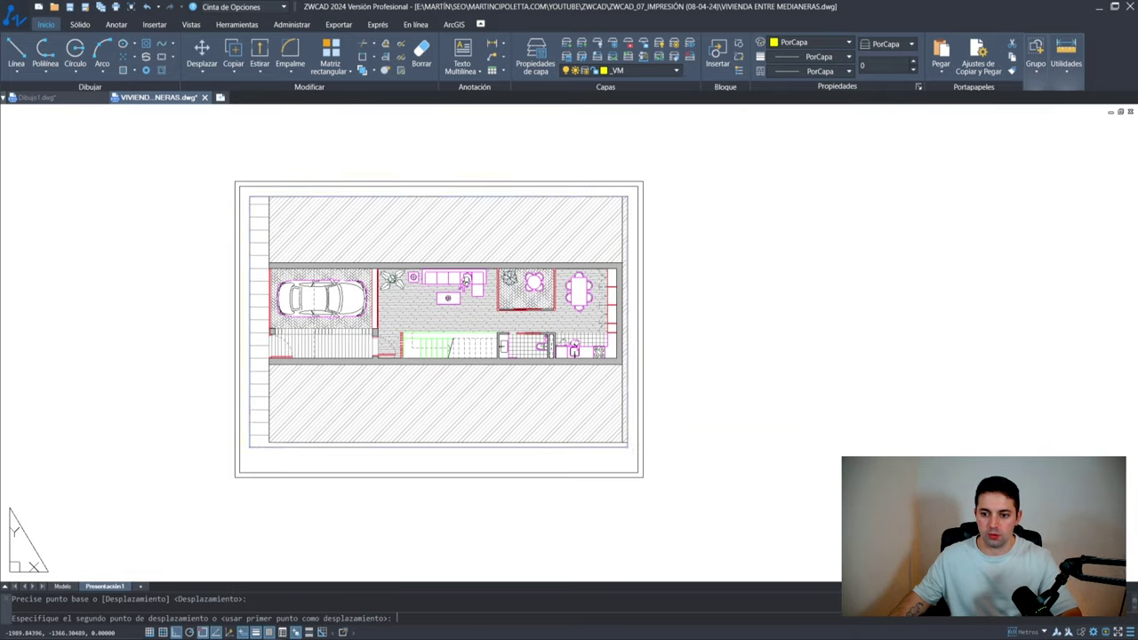
{"action": "scroll", "coordinate": [548, 469], "scroll_direction": "up", "scroll_amount": 4}
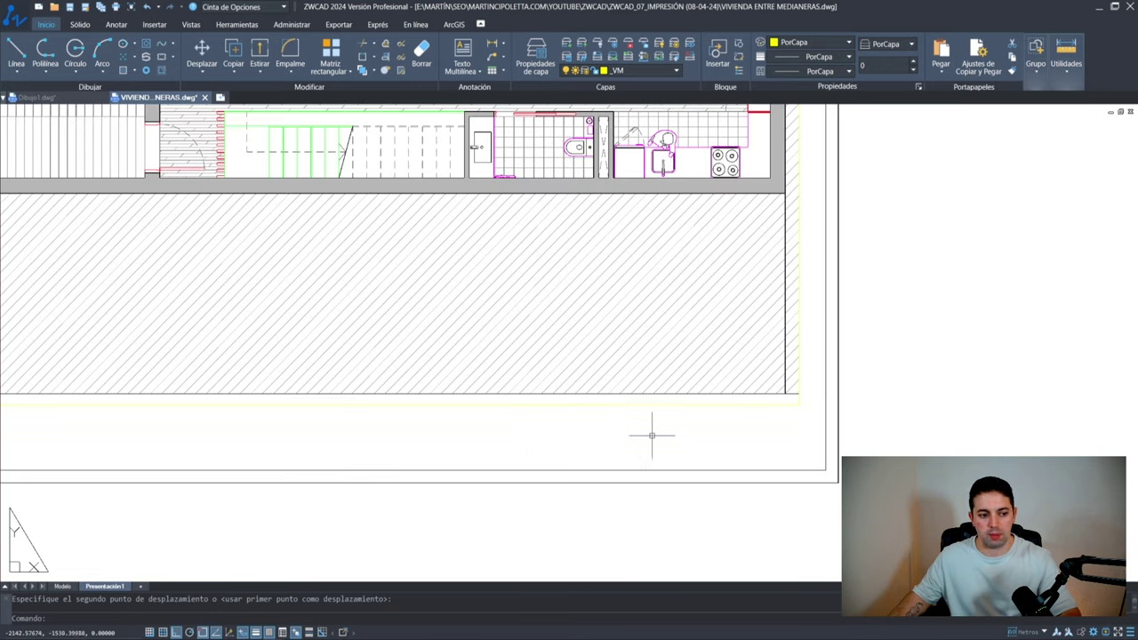
{"action": "scroll", "coordinate": [655, 436], "scroll_direction": "down", "scroll_amount": 4}
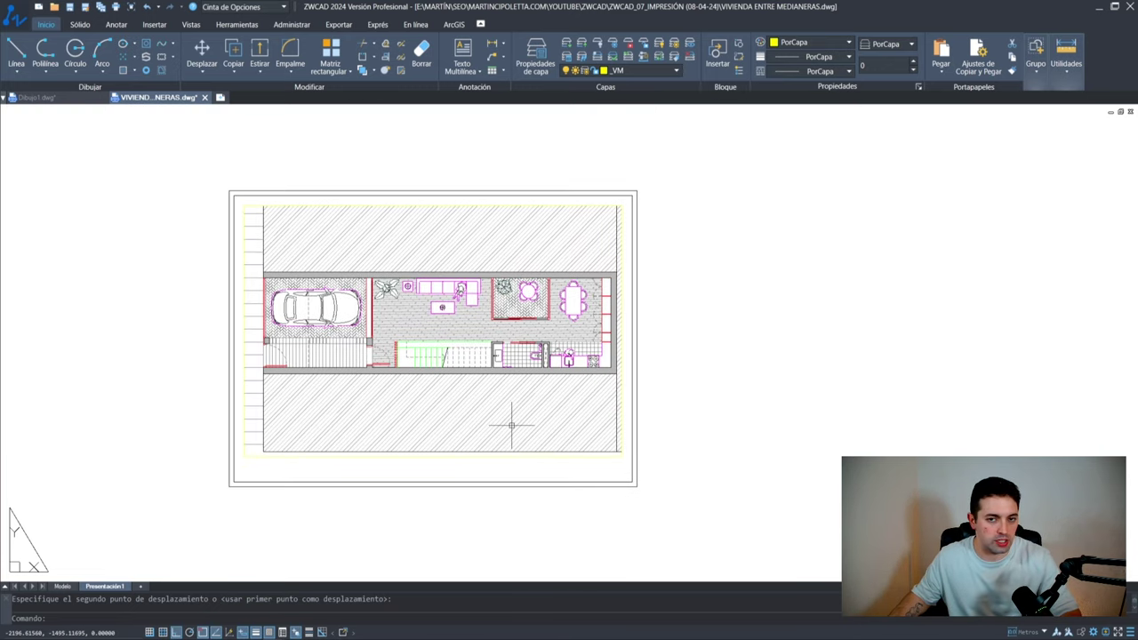
Step: Add the single-line text PLANTA BAJA below the viewport with a height of 3.5 and 0 rotation
{"action": "type", "text": "t"}
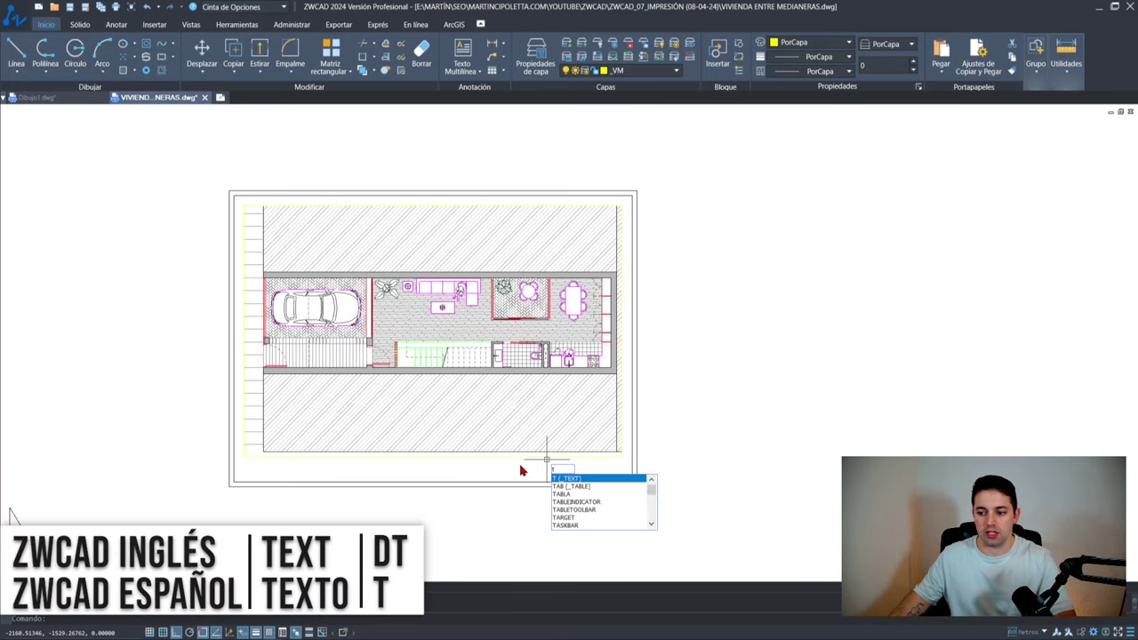
{"action": "key", "text": "Return"}
{"action": "scroll", "coordinate": [544, 475], "scroll_direction": "up", "scroll_amount": 4}
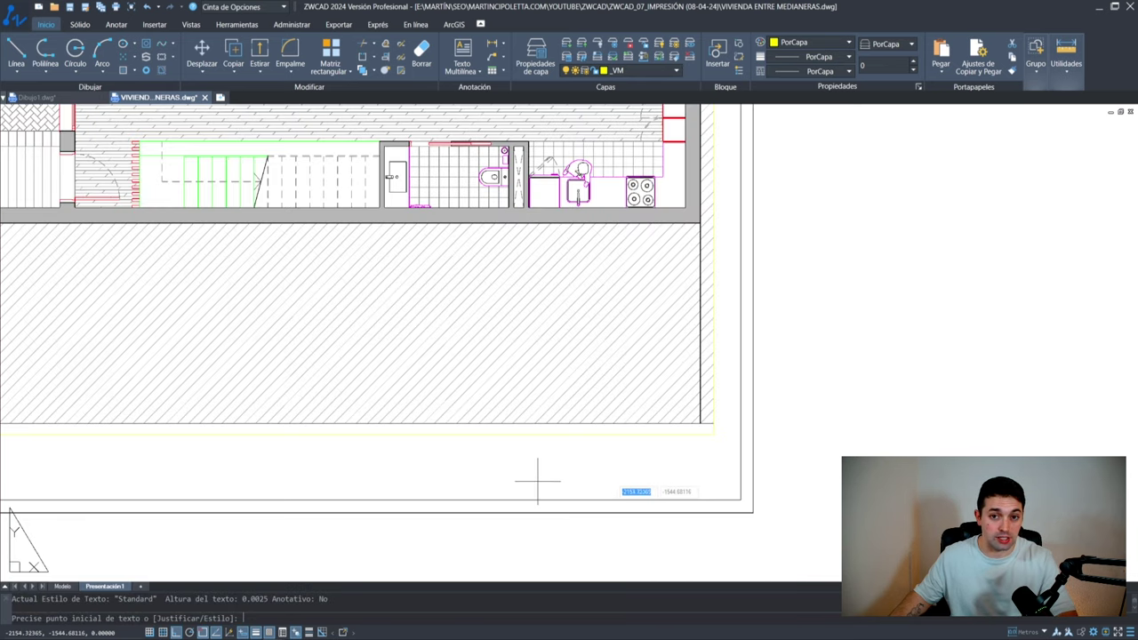
{"action": "left_click", "coordinate": [480, 464]}
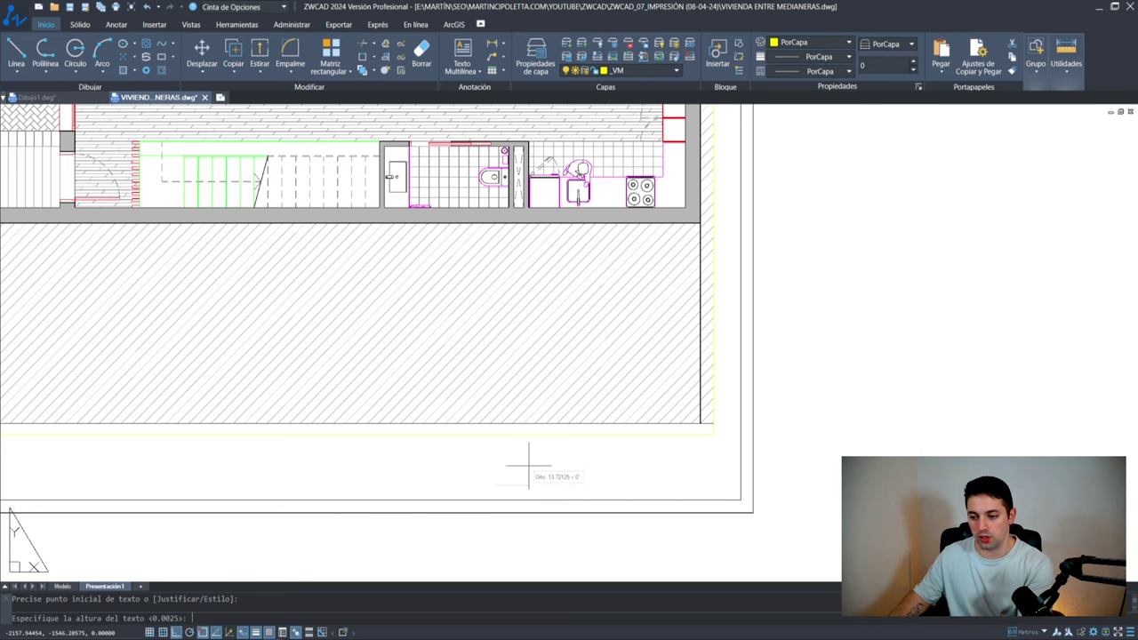
{"action": "type", "text": "3.5"}
{"action": "key", "text": "Return"}
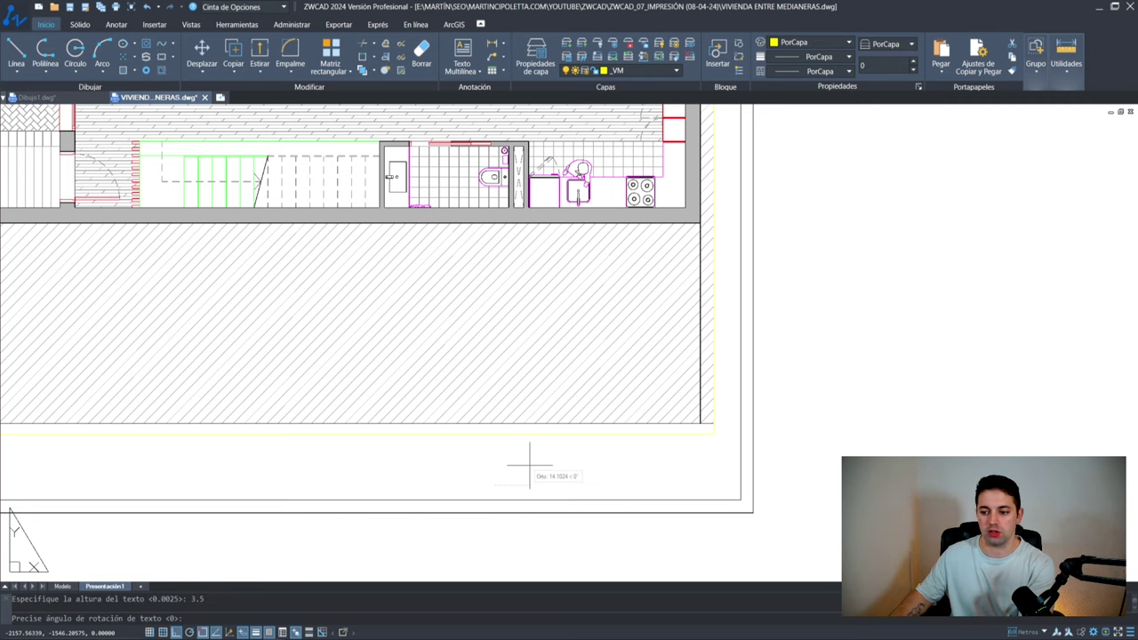
{"action": "key", "text": "Return"}
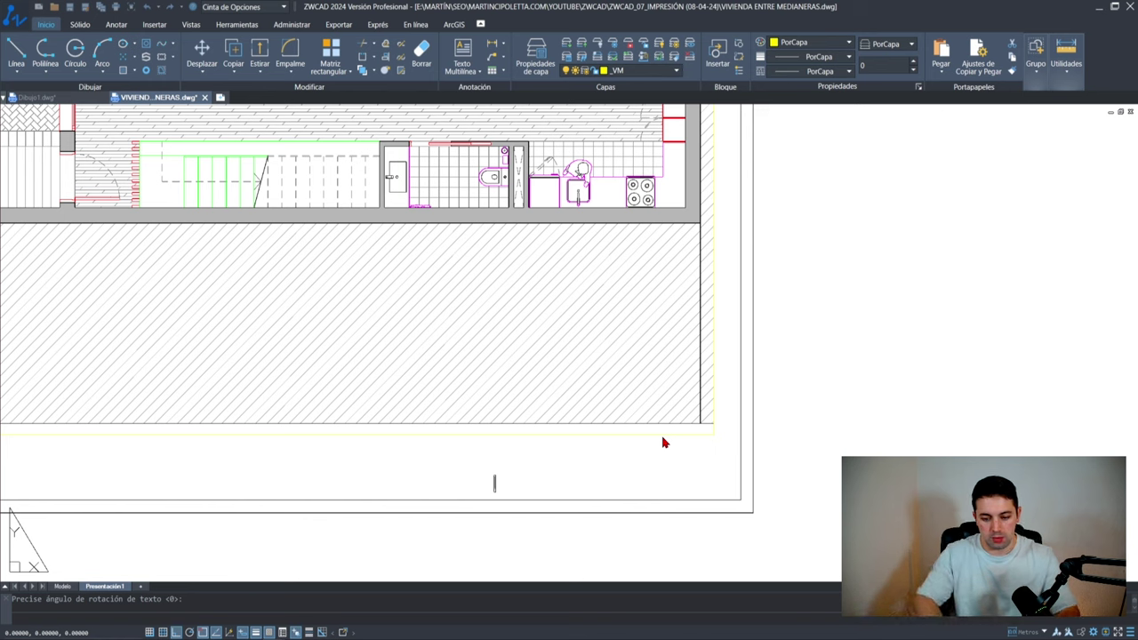
{"action": "type", "text": "PLANTA BAJA"}
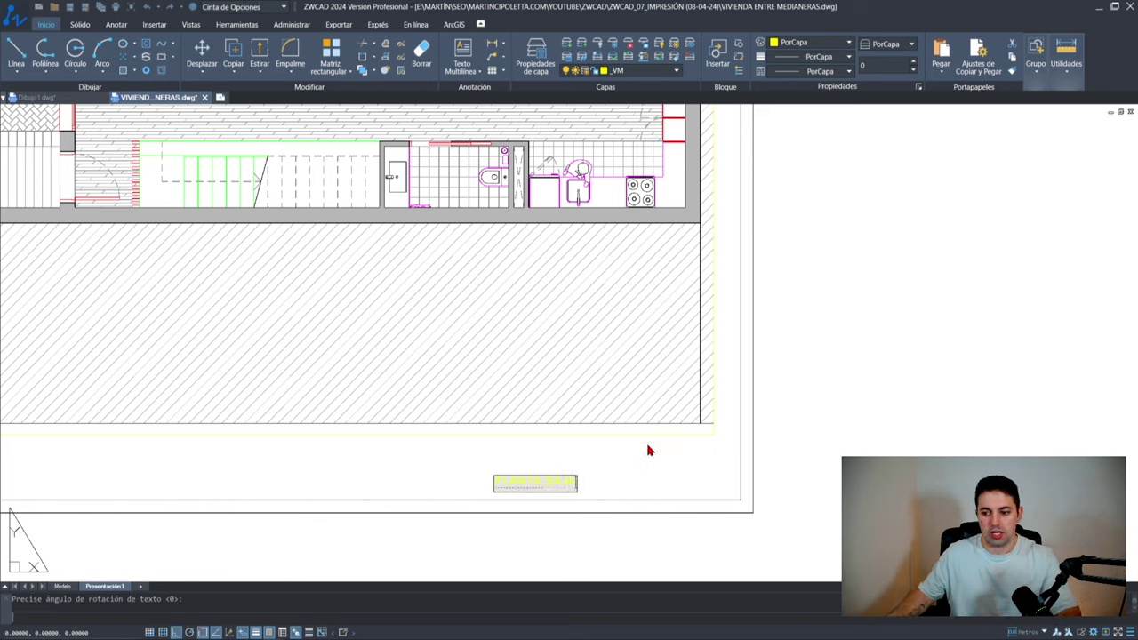
{"action": "key", "text": "Return"}
{"action": "key", "text": "Return"}
Step: Finish the PLANTA BAJA text entry and assign the title to layer 0
{"action": "left_click", "coordinate": [668, 487]}
{"action": "left_click", "coordinate": [524, 501]}
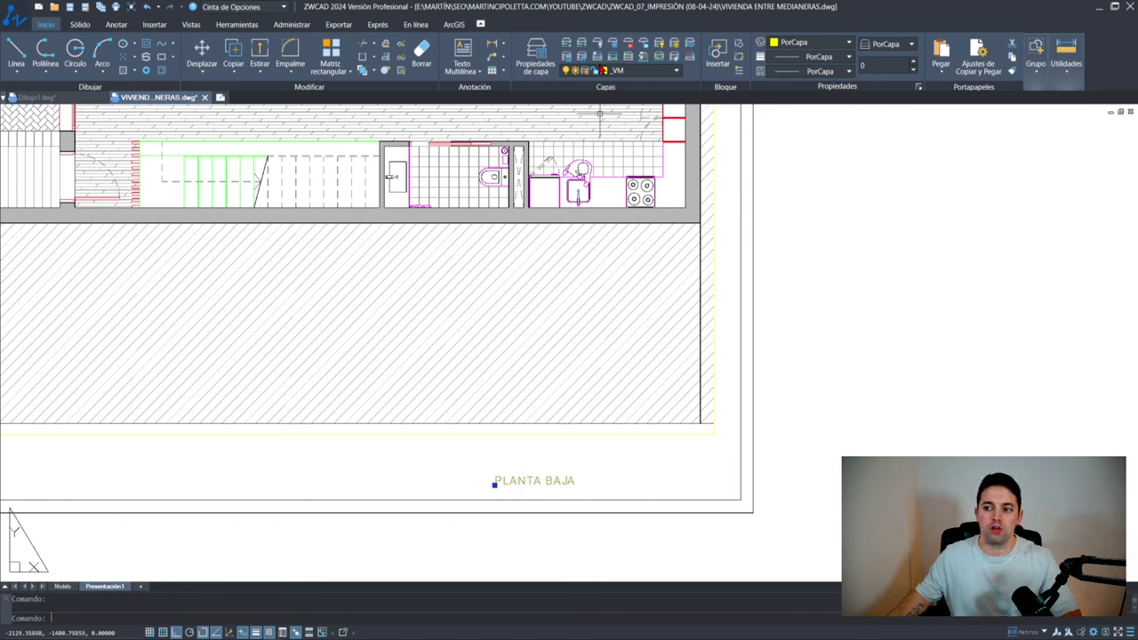
{"action": "left_click", "coordinate": [625, 75]}
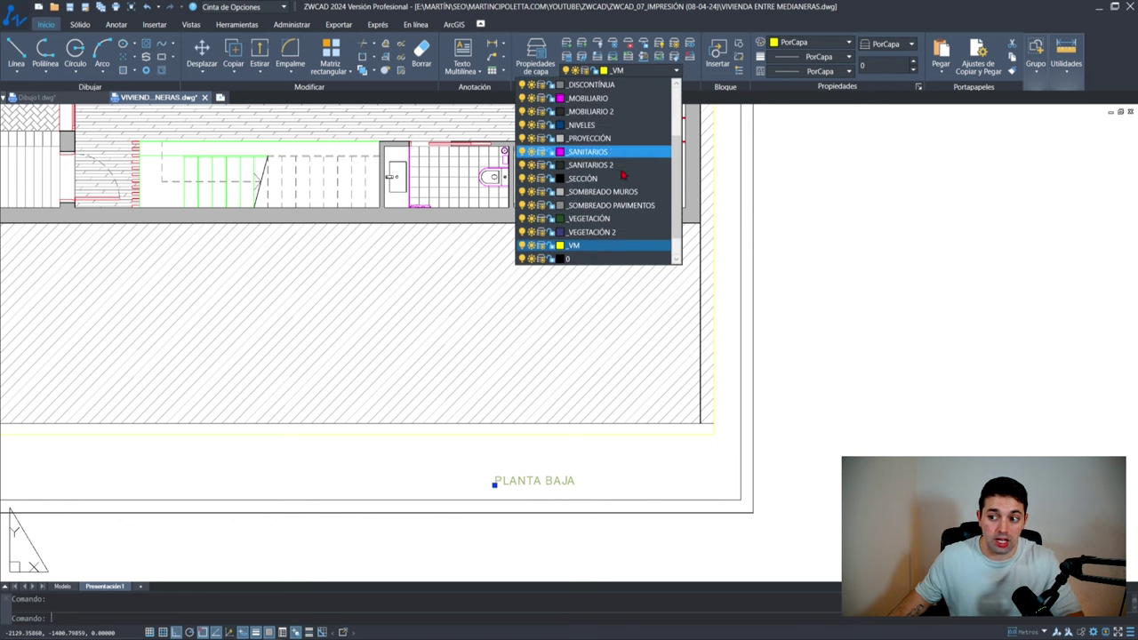
{"action": "scroll", "coordinate": [622, 191], "scroll_direction": "up", "scroll_amount": 3}
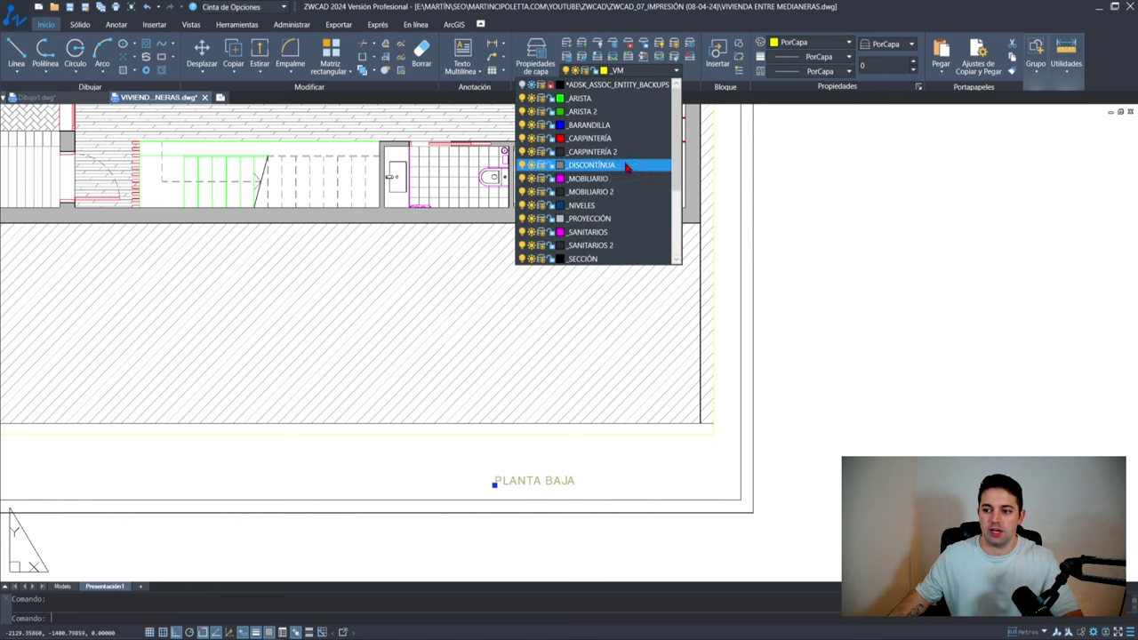
{"action": "scroll", "coordinate": [597, 226], "scroll_direction": "down", "scroll_amount": 4}
{"action": "left_click", "coordinate": [597, 232]}
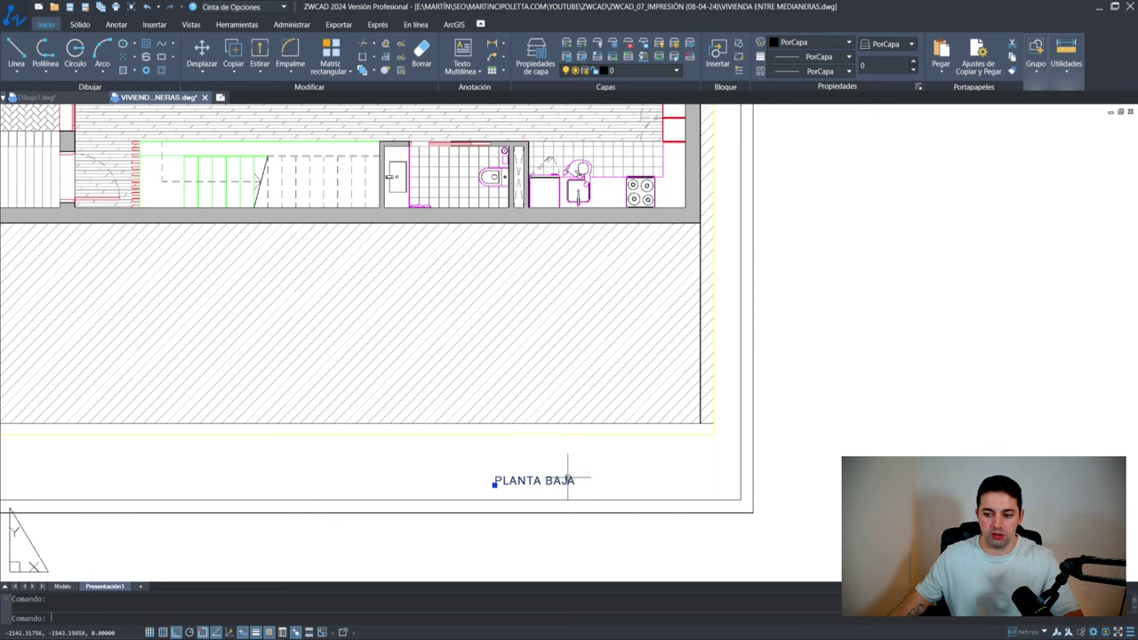
Step: Set the justification of the PLANTA BAJA title to Derecha in its object properties
{"action": "left_click", "coordinate": [544, 478]}
{"action": "left_click", "coordinate": [496, 480]}
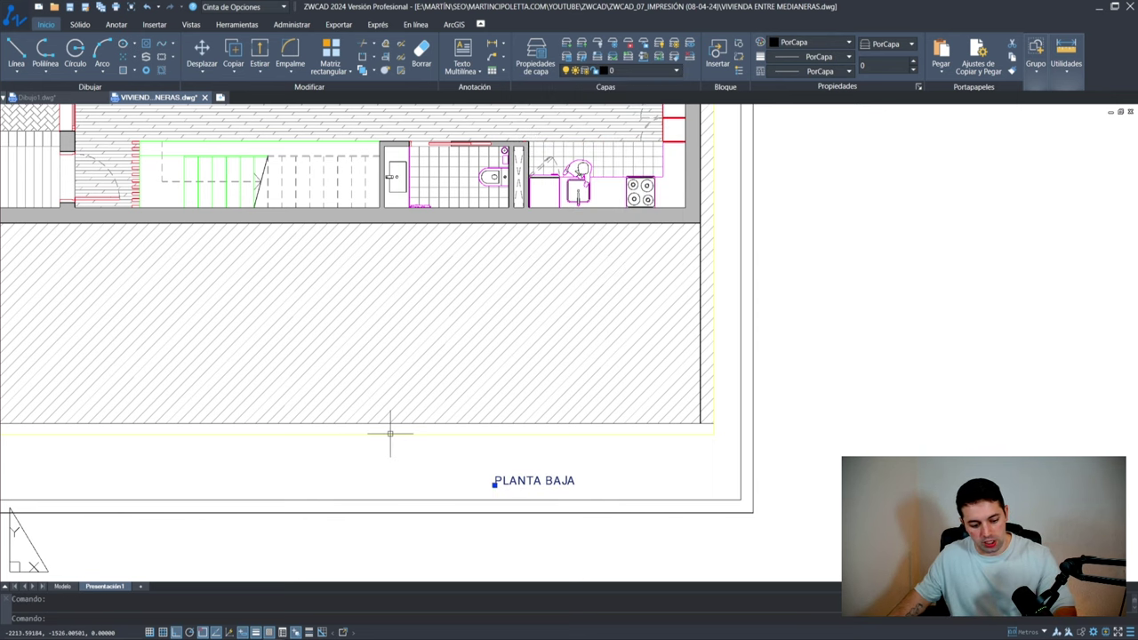
{"action": "key", "text": "ctrl+1"}
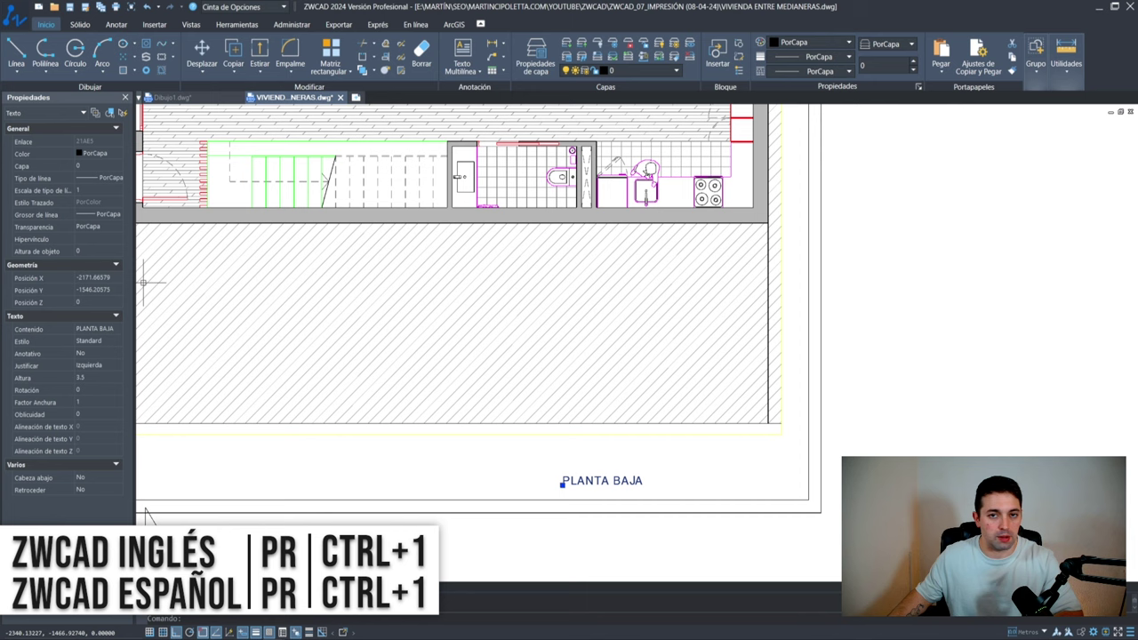
{"action": "left_click", "coordinate": [108, 366]}
{"action": "left_click", "coordinate": [116, 365]}
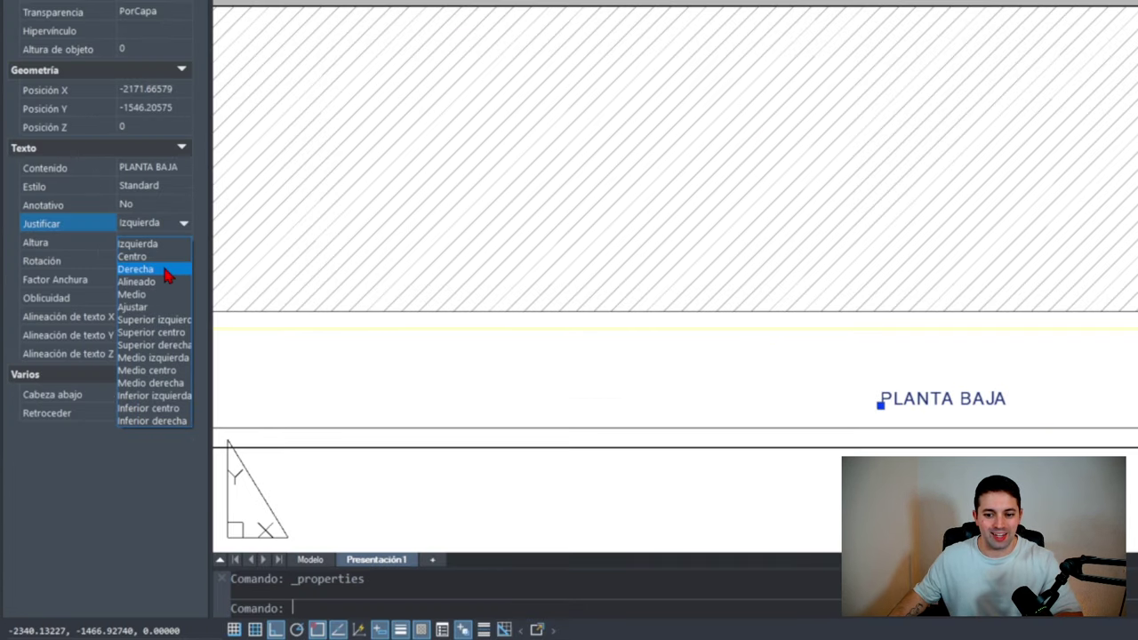
{"action": "left_click", "coordinate": [135, 269]}
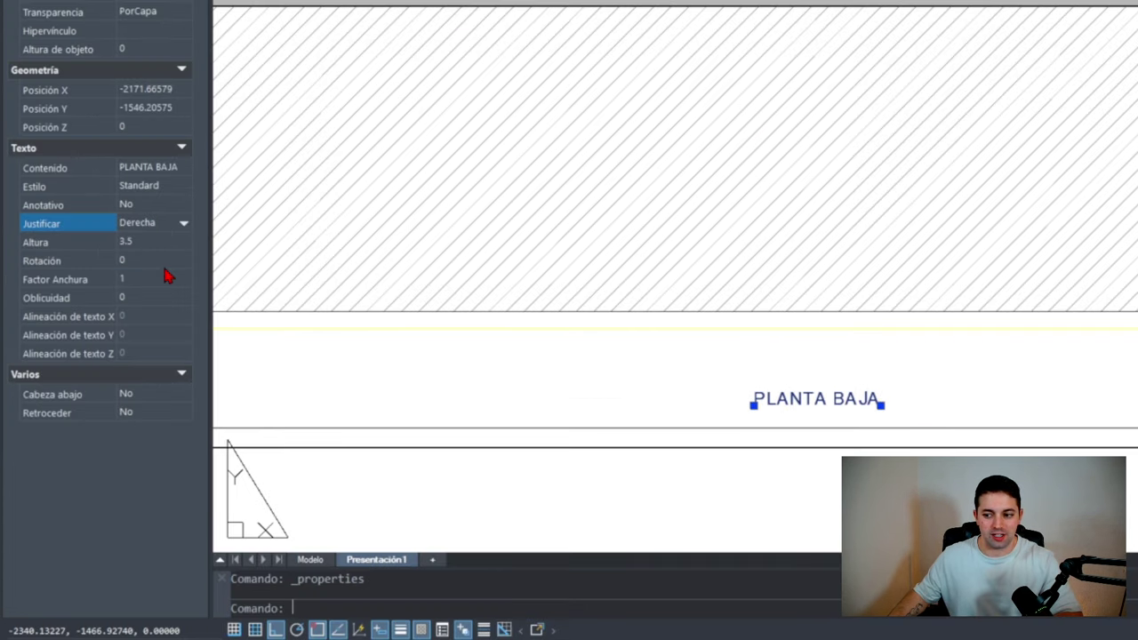
{"action": "key", "text": "Escape"}
Step: Move the PLANTA BAJA title horizontally to sit below the viewport's lower-right corner, inside the margin frame
{"action": "scroll", "coordinate": [549, 399], "scroll_direction": "down", "scroll_amount": 2}
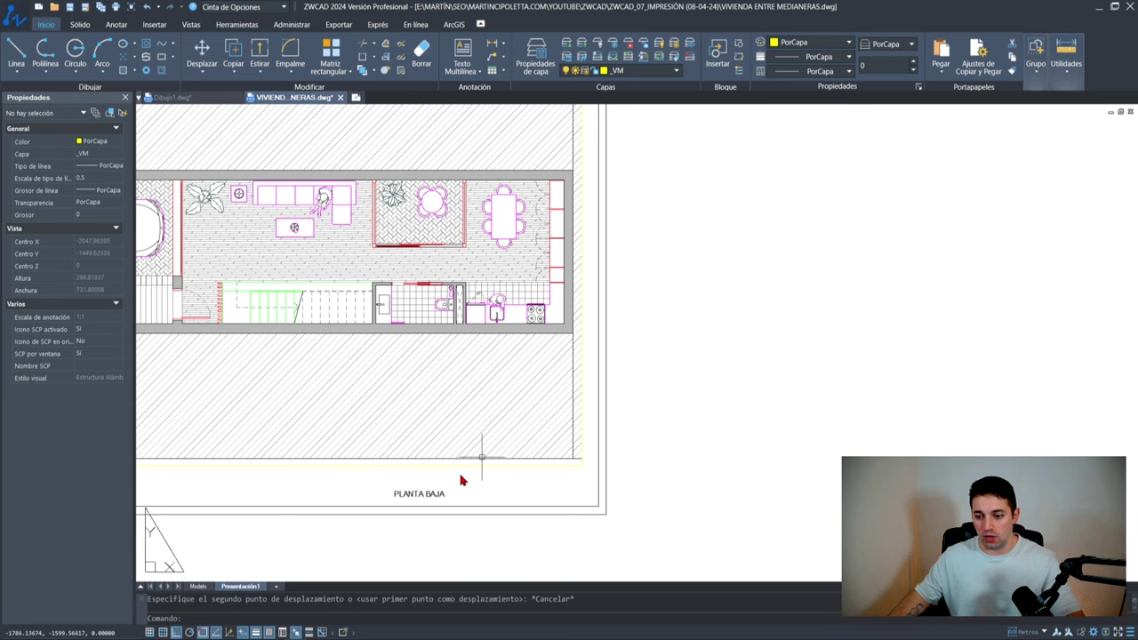
{"action": "left_click", "coordinate": [419, 493]}
{"action": "key", "text": "Return"}
{"action": "left_click", "coordinate": [444, 494]}
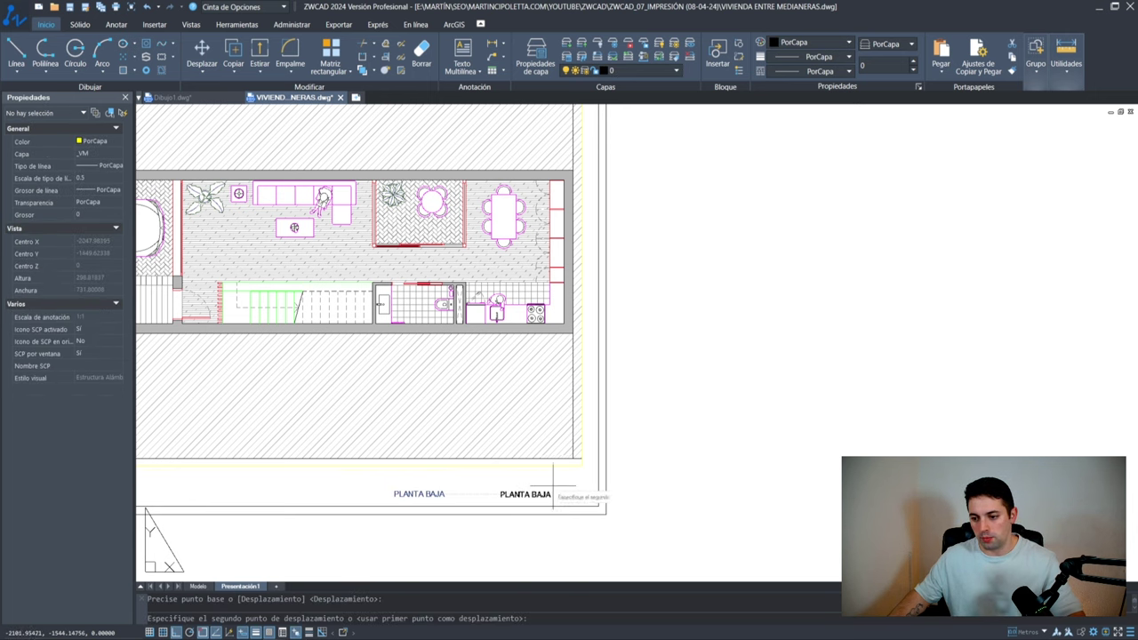
{"action": "left_click", "coordinate": [578, 494]}
{"action": "scroll", "coordinate": [586, 494], "scroll_direction": "up", "scroll_amount": 3}
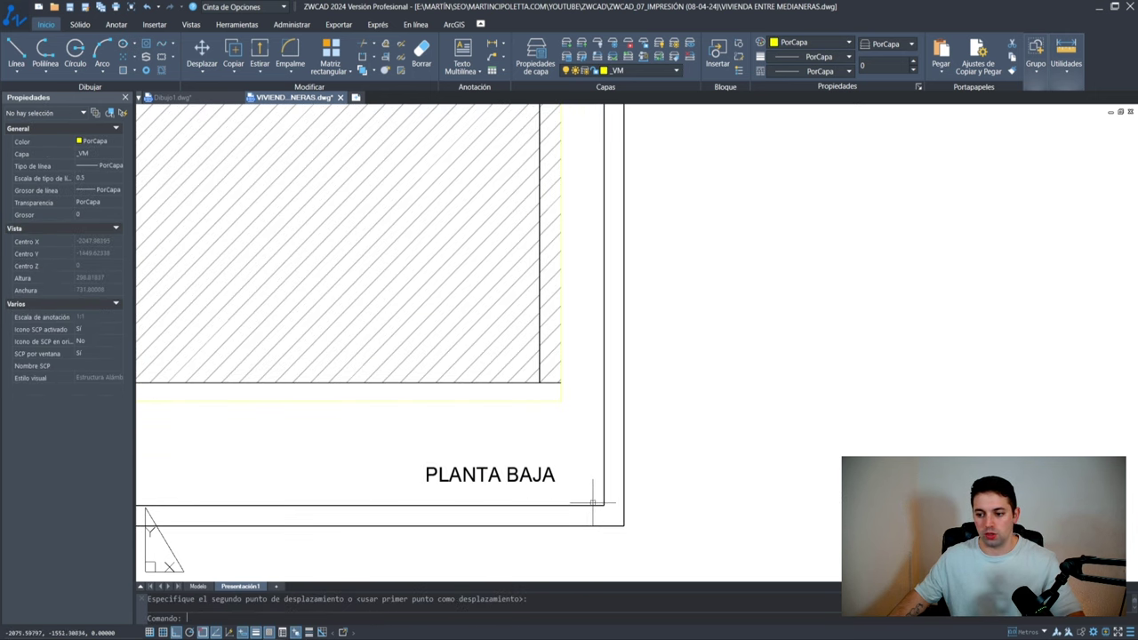
{"action": "key", "text": "Escape"}
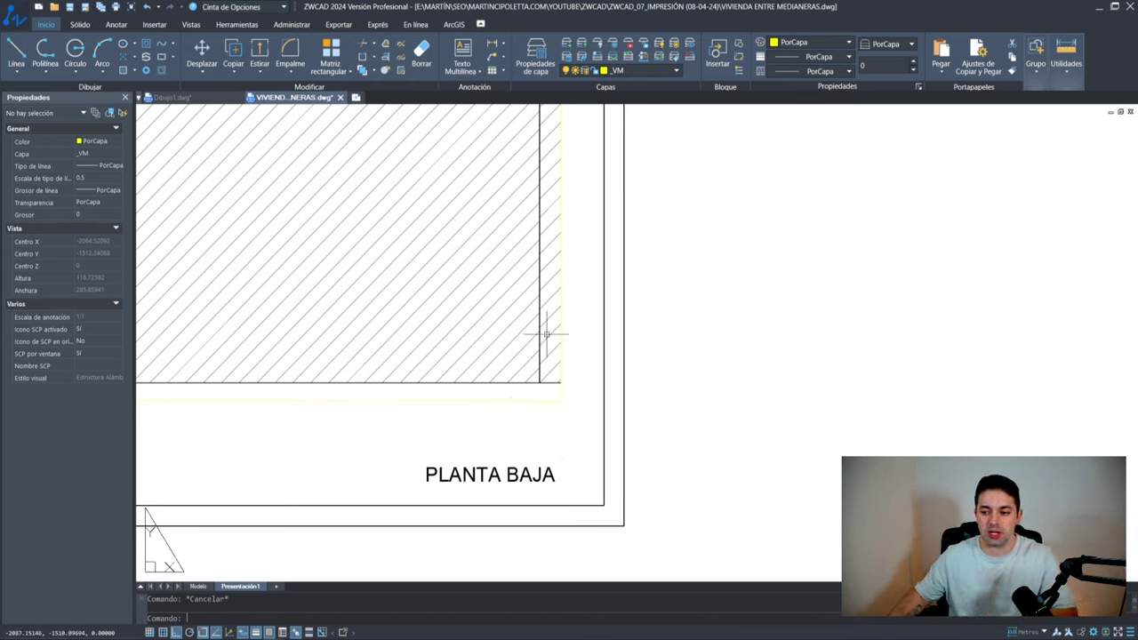
Step: Set the text height of the PLANTA BAJA title to 5
{"action": "scroll", "coordinate": [560, 418], "scroll_direction": "down", "scroll_amount": 3}
{"action": "left_click", "coordinate": [524, 448]}
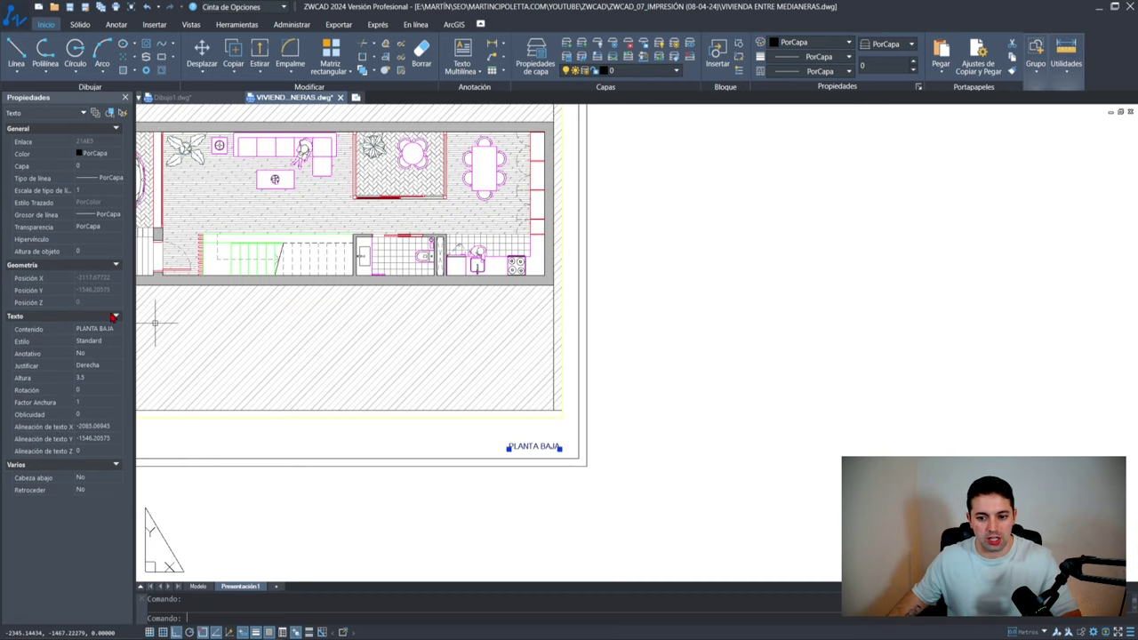
{"action": "left_click", "coordinate": [95, 377]}
{"action": "type", "text": "5"}
{"action": "key", "text": "Return"}
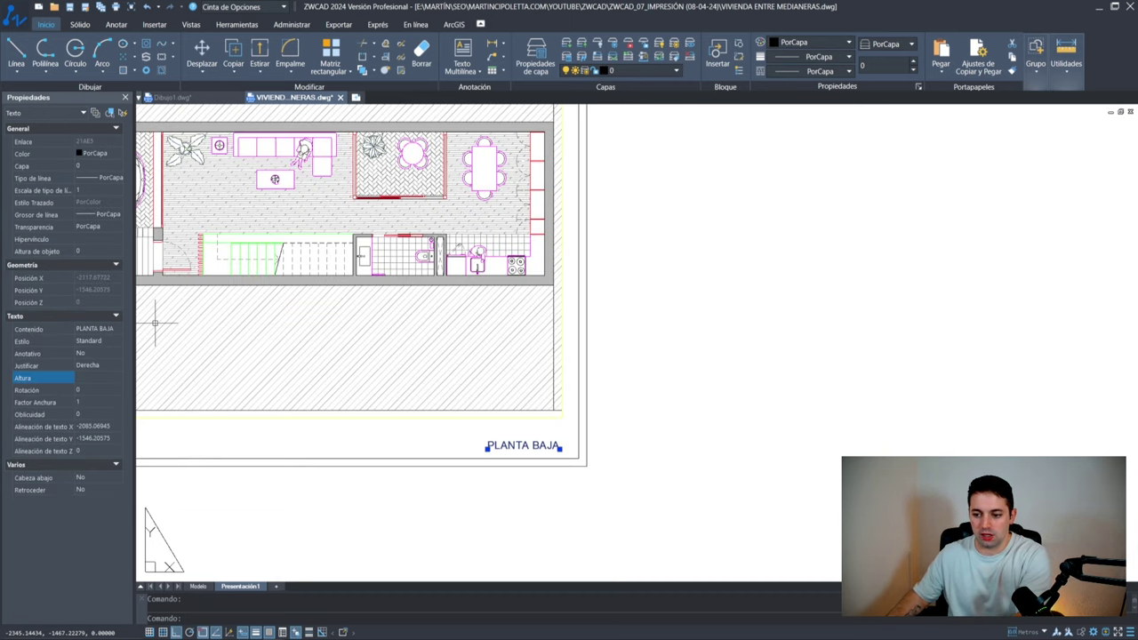
{"action": "scroll", "coordinate": [720, 407], "scroll_direction": "down", "scroll_amount": 2}
{"action": "key", "text": "Escape"}
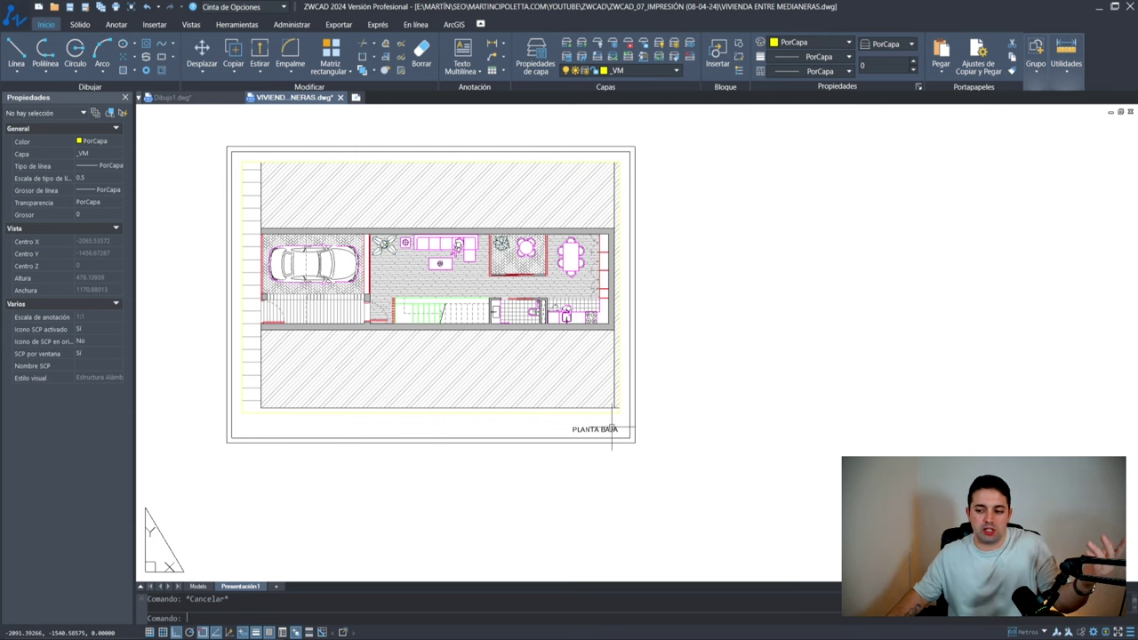
Step: Hide the object properties and bring the whole sheet into view
{"action": "scroll", "coordinate": [612, 430], "scroll_direction": "up", "scroll_amount": 2}
{"action": "scroll", "coordinate": [216, 347], "scroll_direction": "down", "scroll_amount": 2}
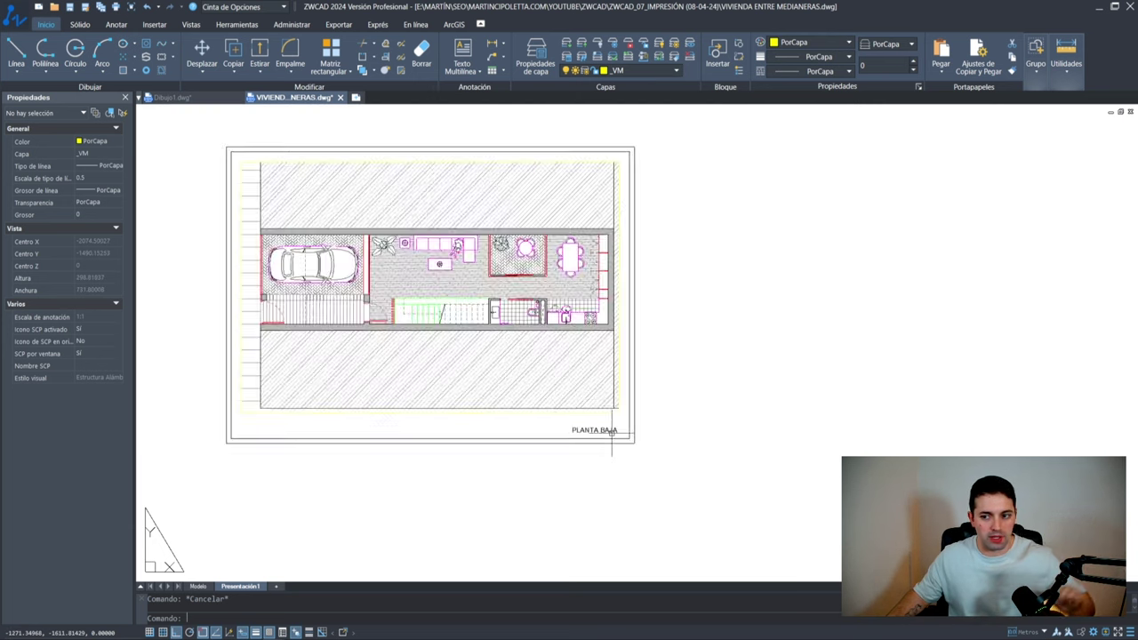
{"action": "key", "text": "ctrl+1"}
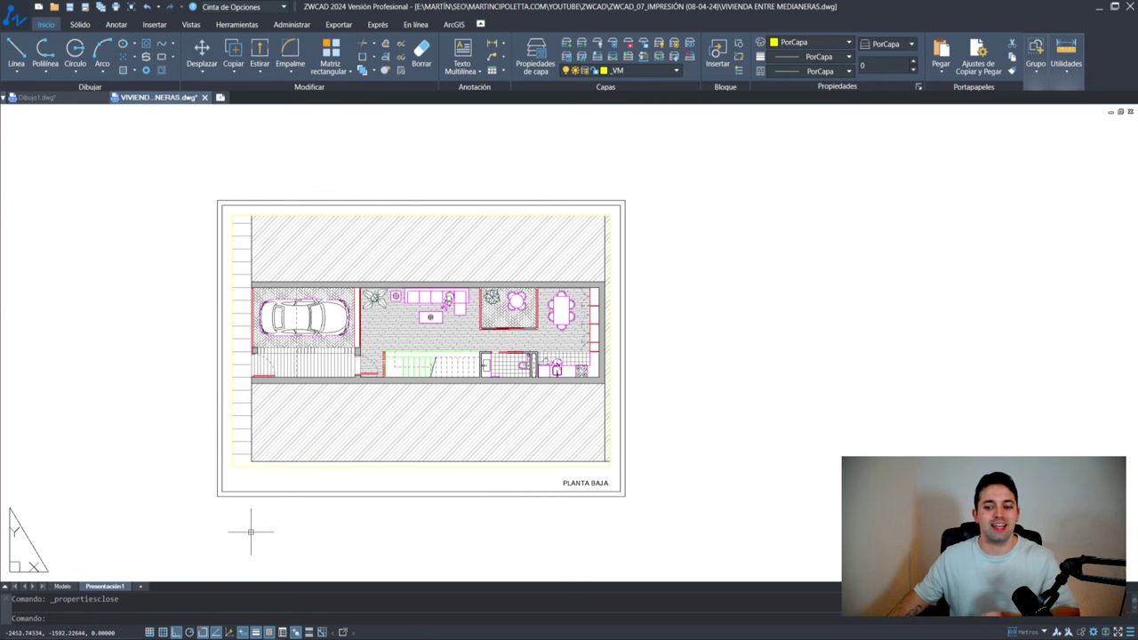
{"action": "scroll", "coordinate": [228, 545], "scroll_direction": "up", "scroll_amount": 2}
{"action": "scroll", "coordinate": [267, 482], "scroll_direction": "down", "scroll_amount": 2}
{"action": "middle_click_drag", "start_coordinate": [376, 399], "coordinate": [361, 424]}
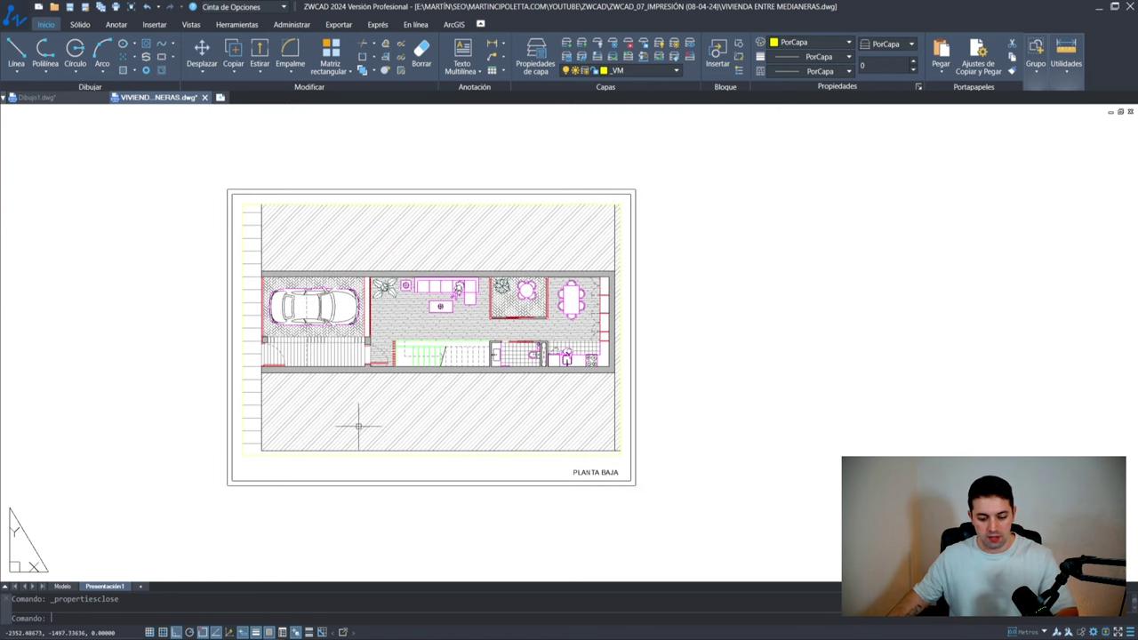
Step: Run PREPPAGINA and create a new page setup based on Presentación1, named with the author's first name
{"action": "type", "text": "preppagin"}
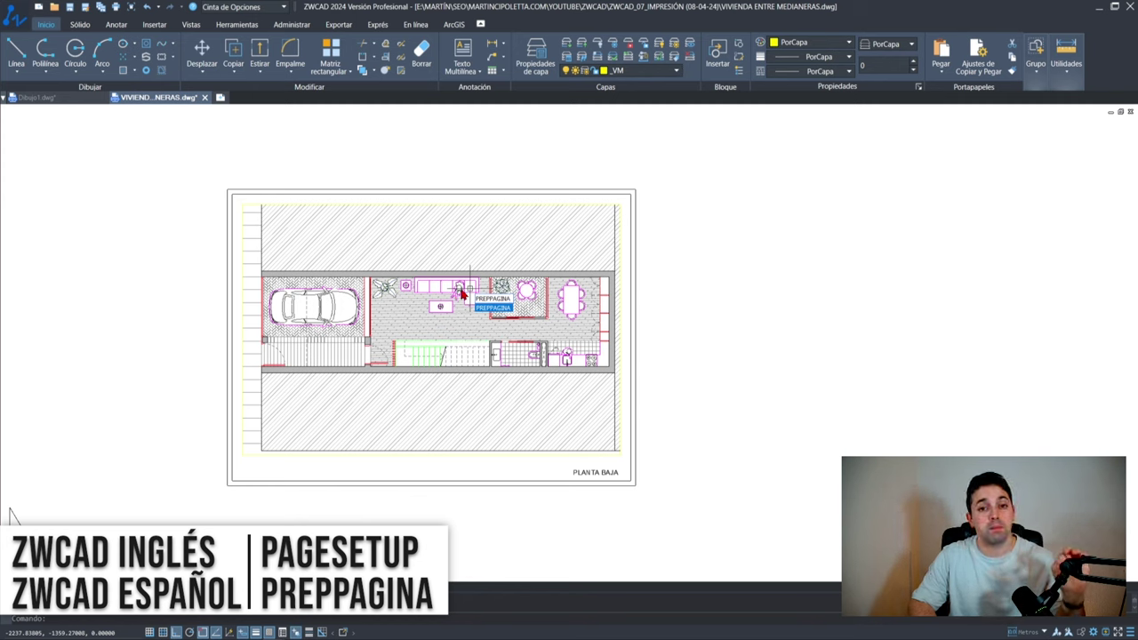
{"action": "type", "text": "a"}
{"action": "key", "text": "Return"}
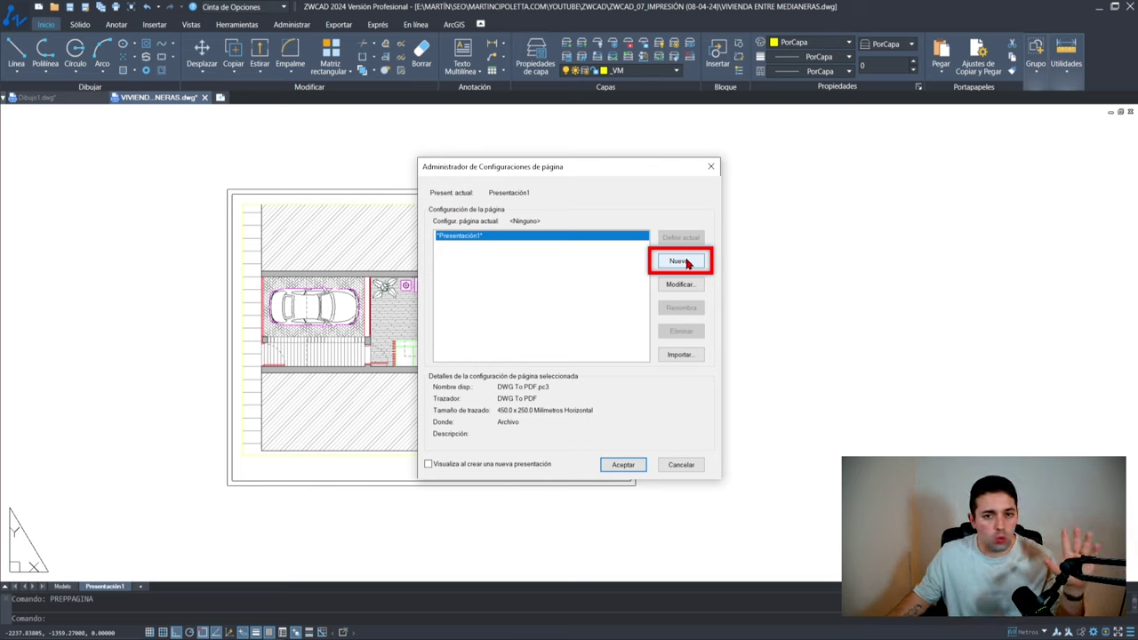
{"action": "left_click", "coordinate": [687, 261]}
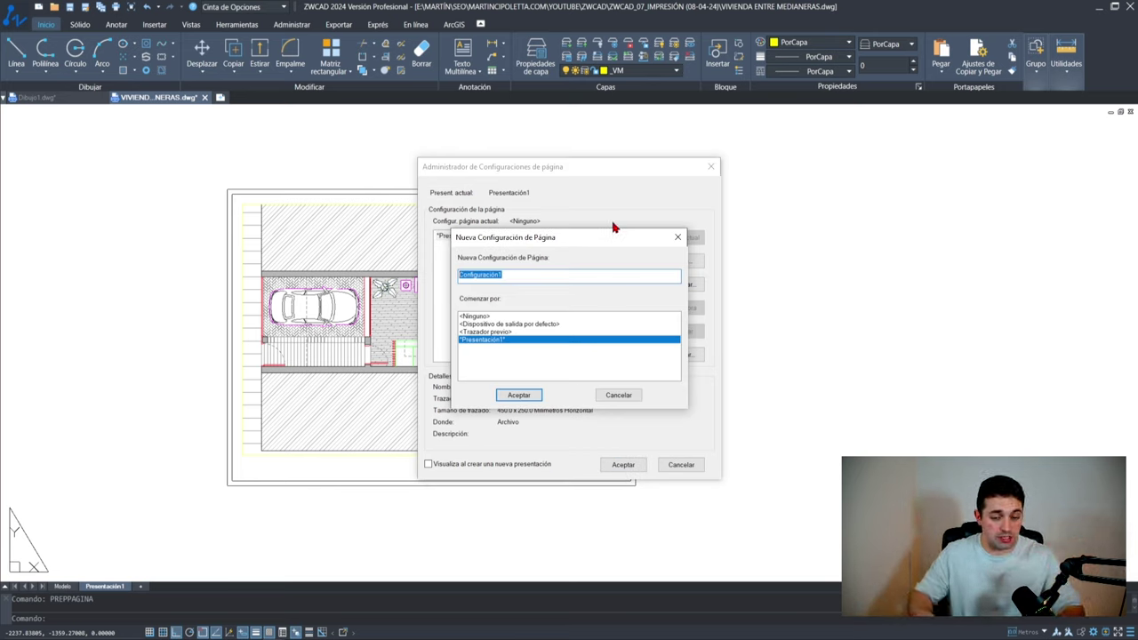
{"action": "type", "text": "m"}
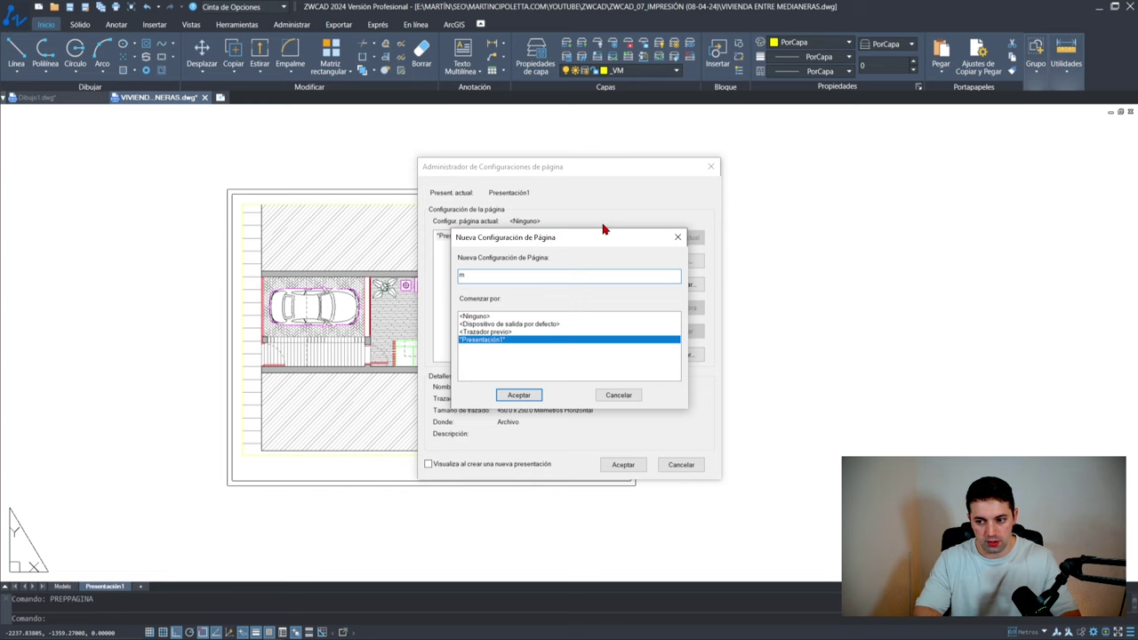
{"action": "type", "text": "artin"}
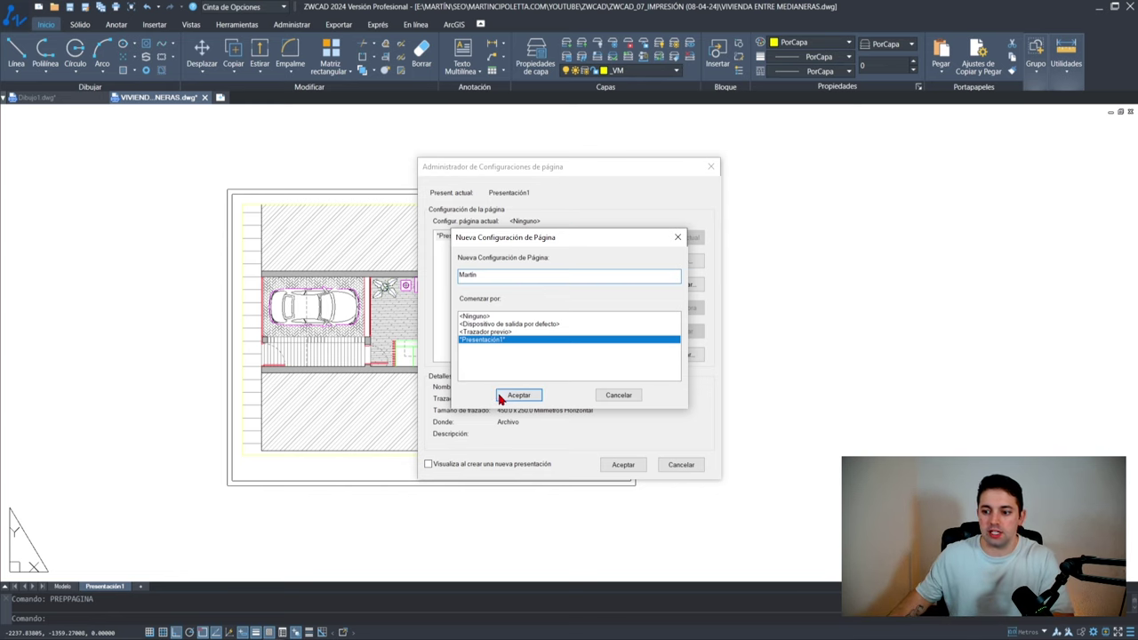
{"action": "left_click", "coordinate": [519, 396]}
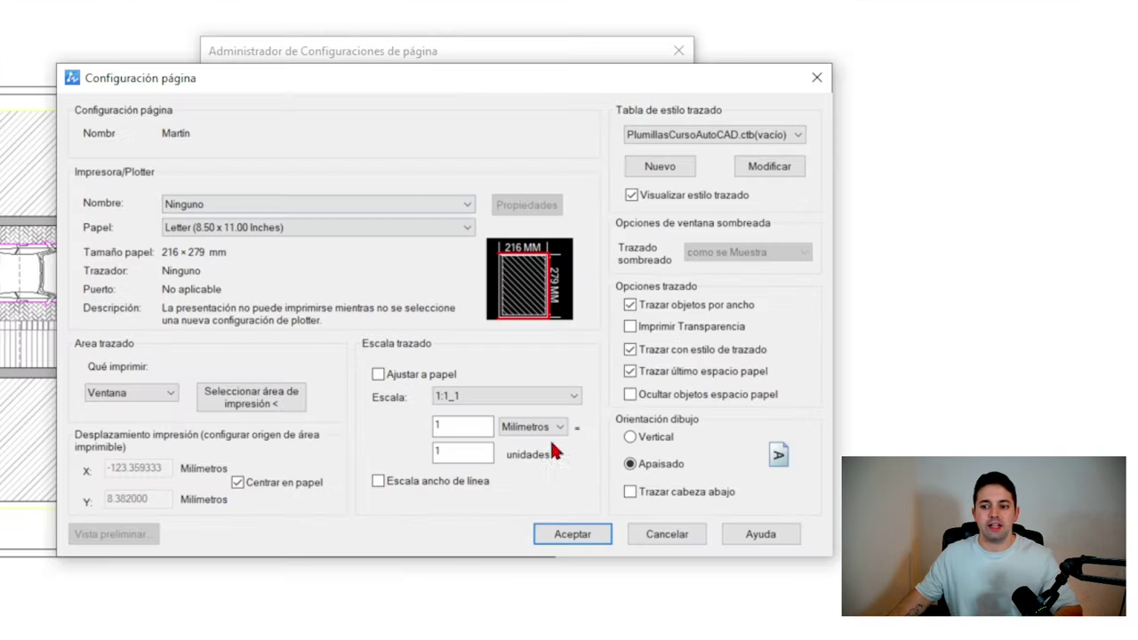
Step: Assign the DWG to PDF.pc5 plotter to the new page setup
{"action": "left_click", "coordinate": [267, 204]}
{"action": "left_click", "coordinate": [254, 218]}
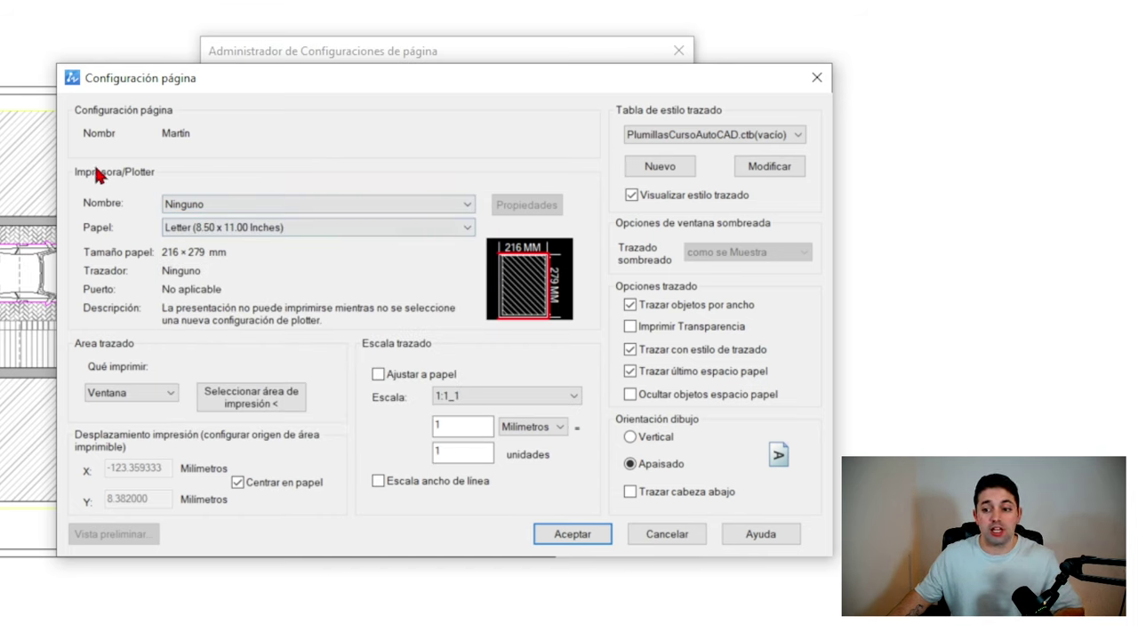
{"action": "left_click", "coordinate": [223, 204]}
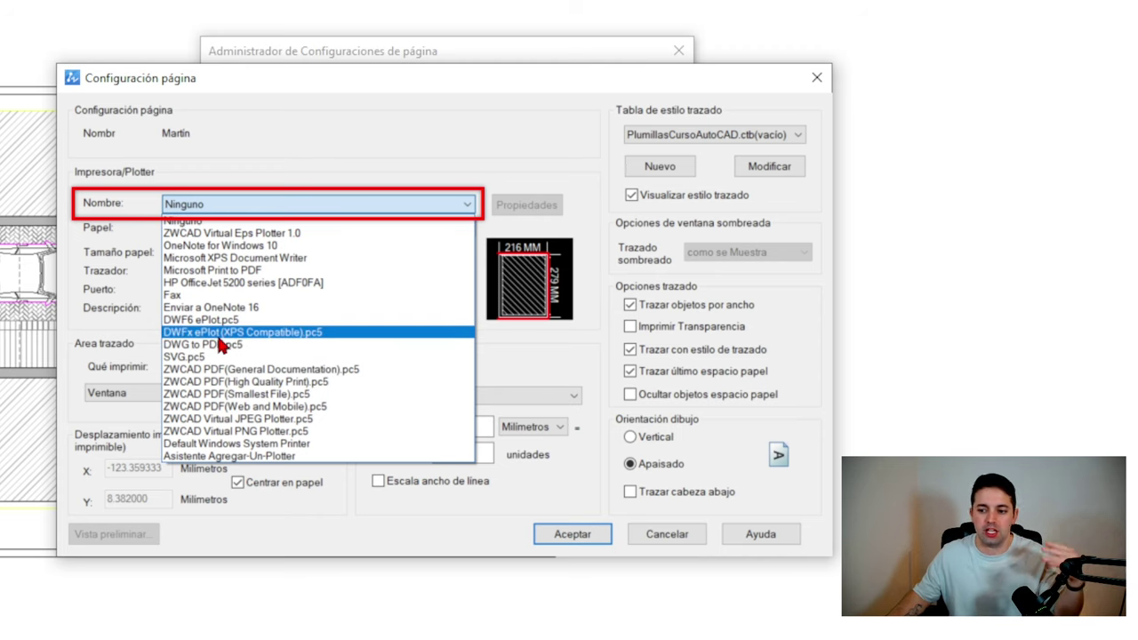
{"action": "left_click", "coordinate": [247, 346]}
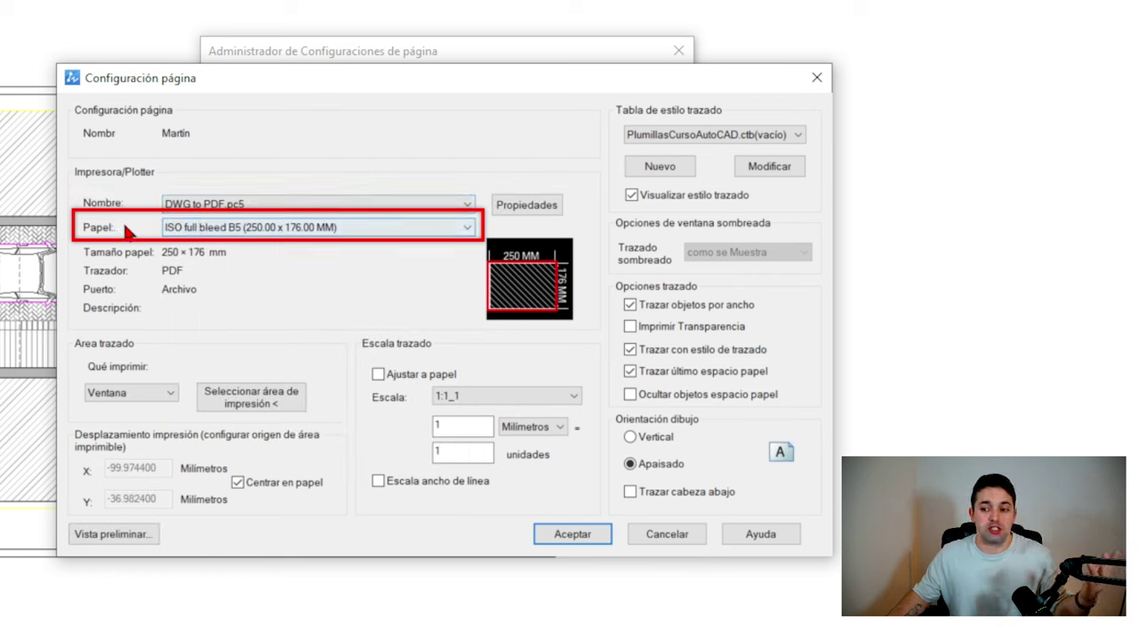
Step: Set the paper size to ISO full bleed A3 (420.00 x 297.00 MM) and compare it with the other A3 formats
{"action": "left_click", "coordinate": [178, 228]}
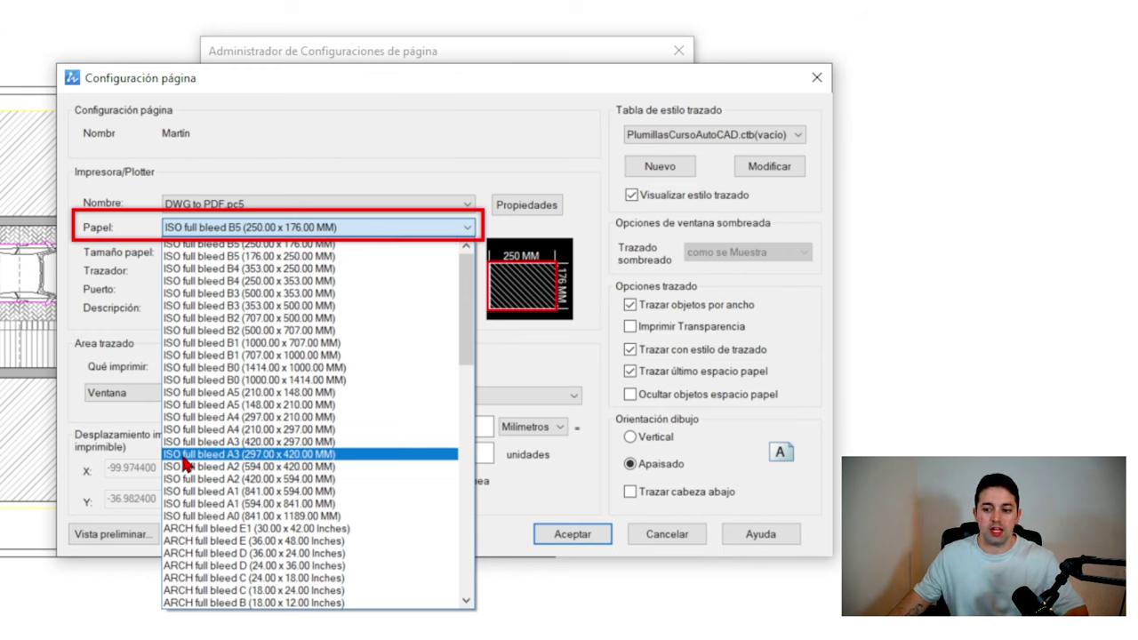
{"action": "left_click", "coordinate": [287, 441]}
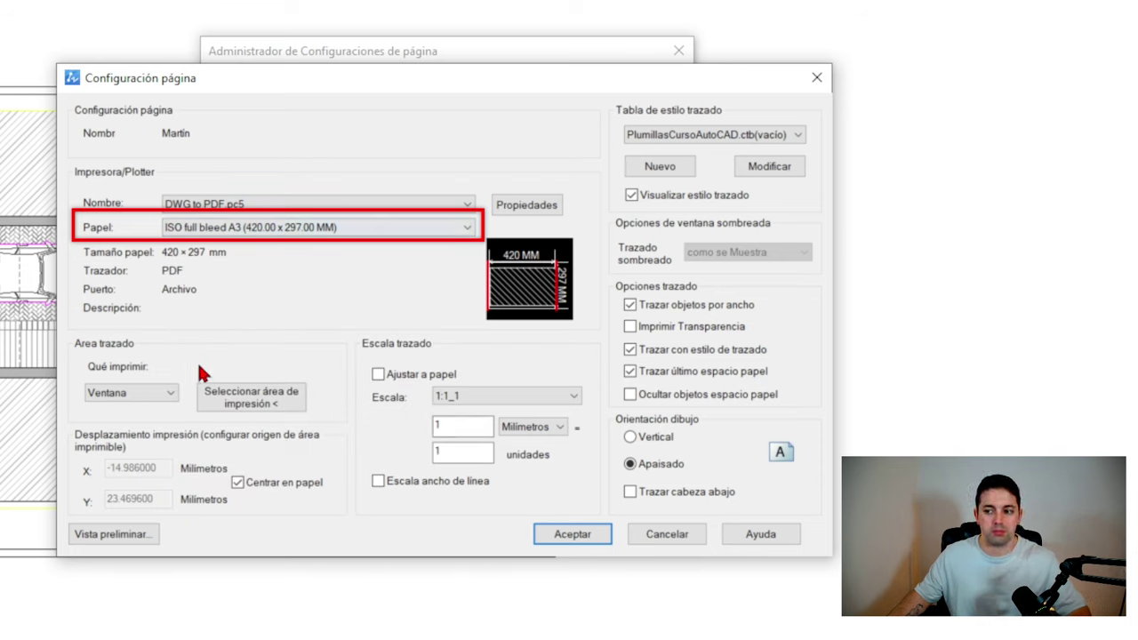
{"action": "left_click", "coordinate": [182, 233]}
{"action": "scroll", "coordinate": [464, 457], "scroll_direction": "down", "scroll_amount": 5}
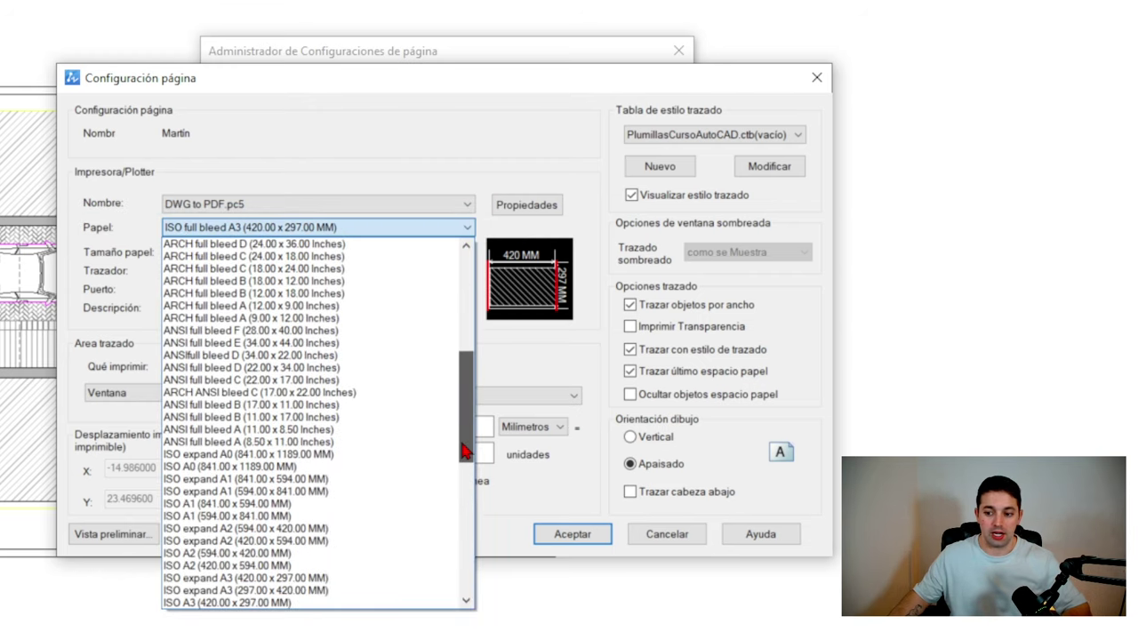
{"action": "scroll", "coordinate": [464, 457], "scroll_direction": "down", "scroll_amount": 3}
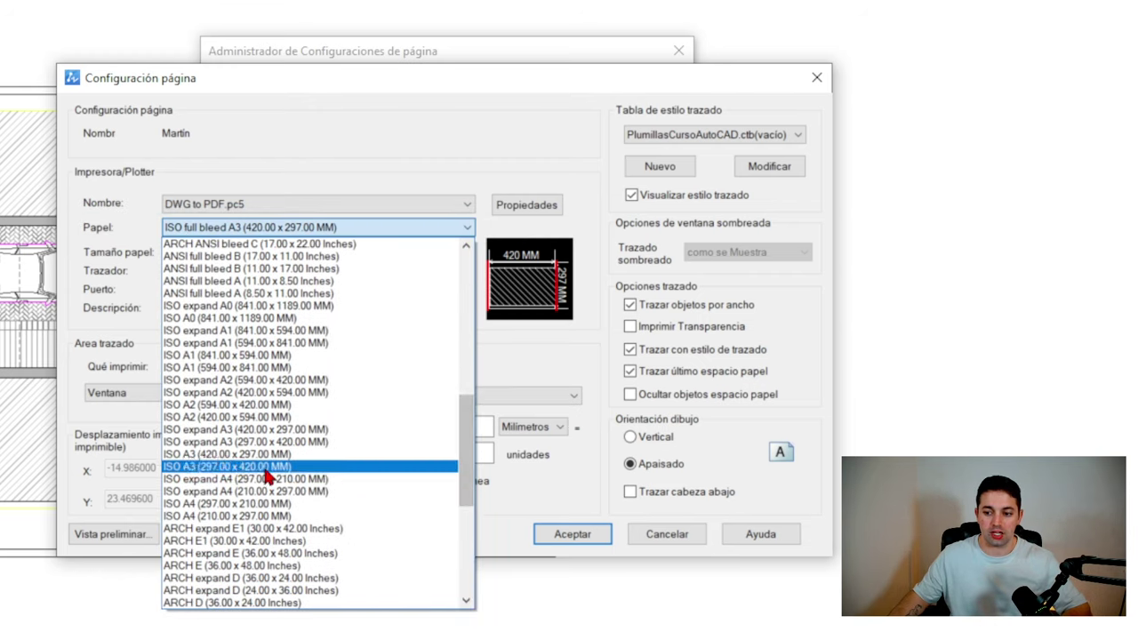
{"action": "left_click", "coordinate": [416, 165]}
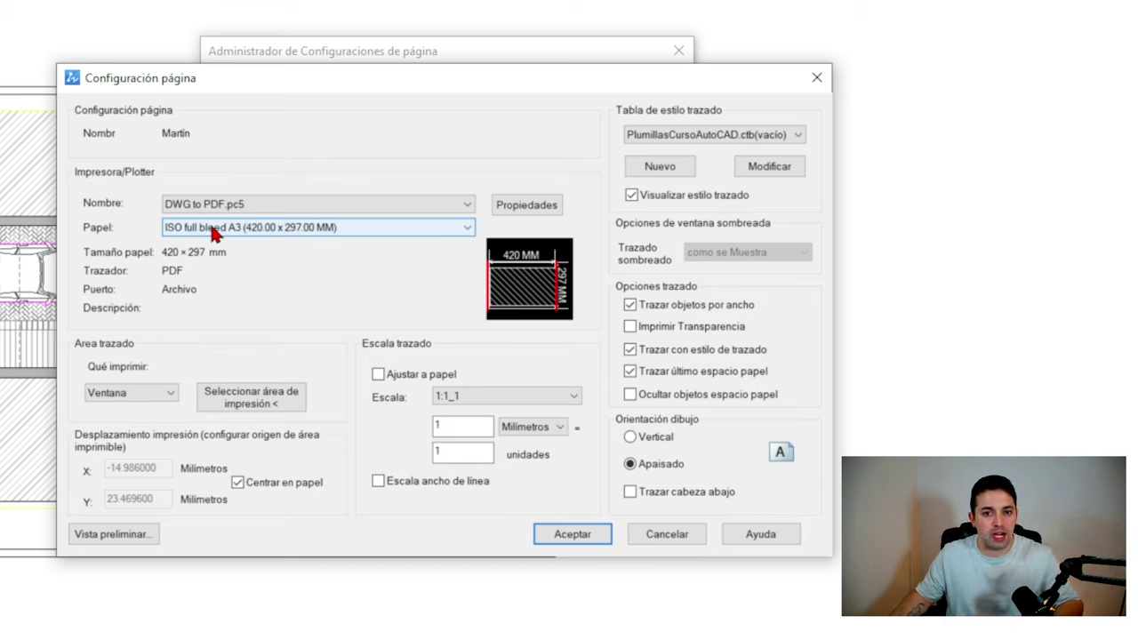
Step: Choose Ventana as the plot area type for the page setup
{"action": "left_click", "coordinate": [127, 392]}
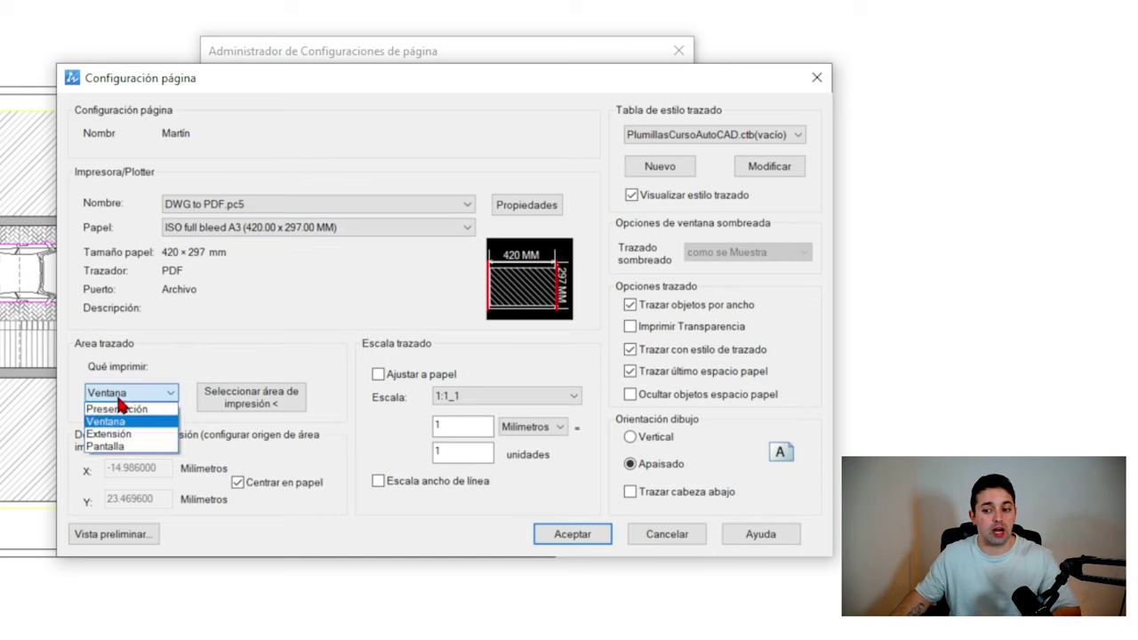
{"action": "left_click", "coordinate": [127, 391]}
{"action": "left_click", "coordinate": [126, 391]}
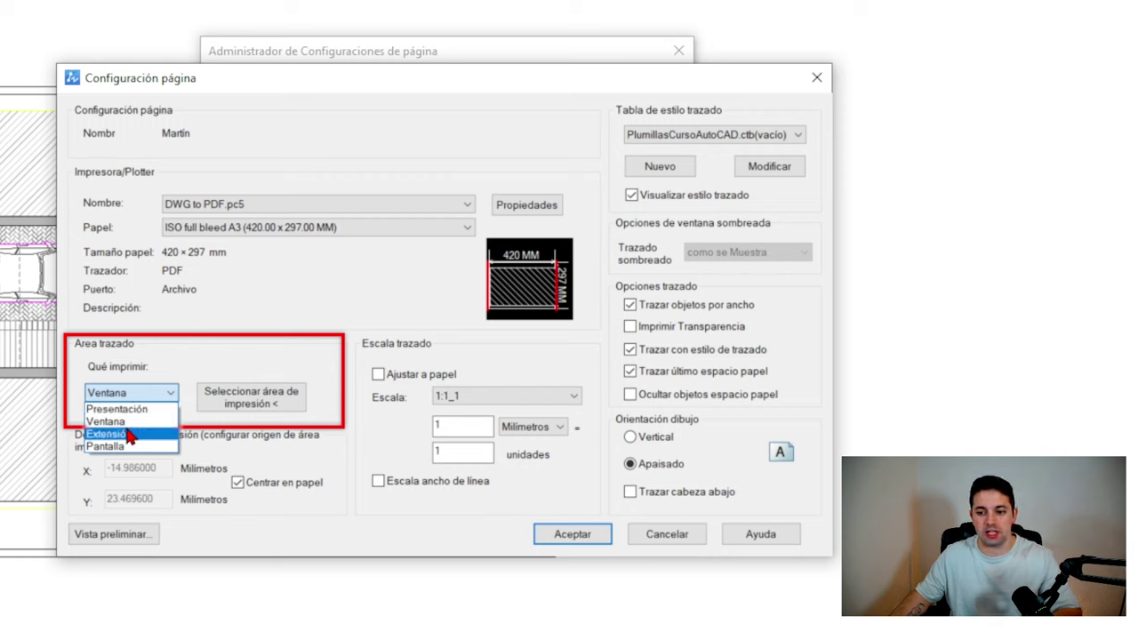
{"action": "left_click", "coordinate": [129, 423]}
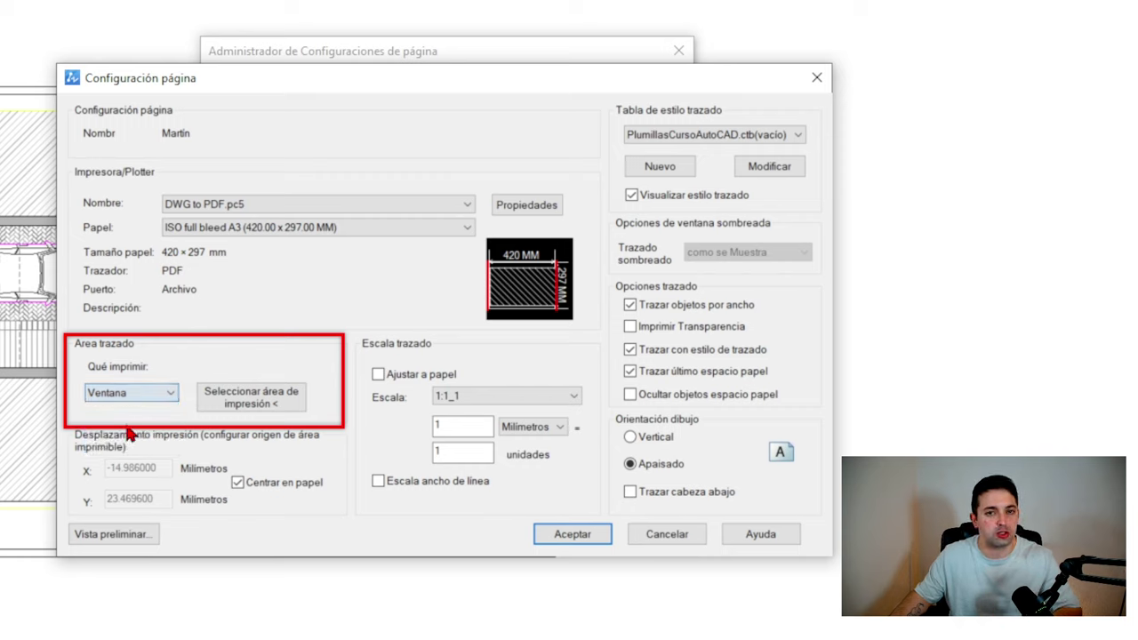
Step: Define the plot window from the lower-left to the upper-right corner of the outer sheet frame and review the 1:1 scale in millimetres
{"action": "left_click", "coordinate": [238, 404]}
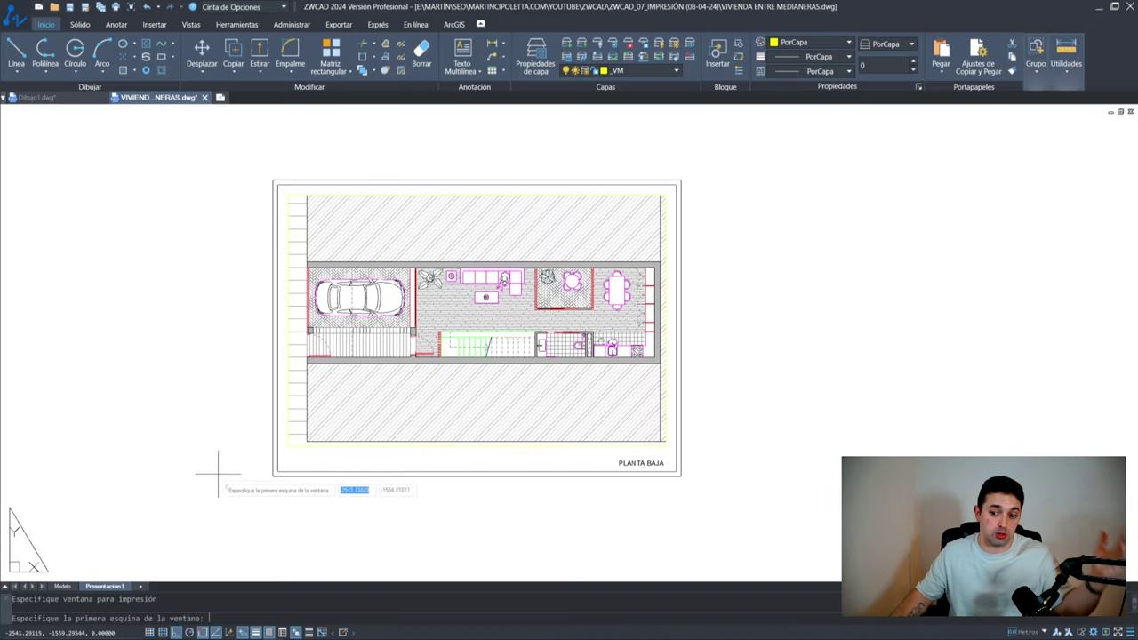
{"action": "left_click", "coordinate": [273, 476]}
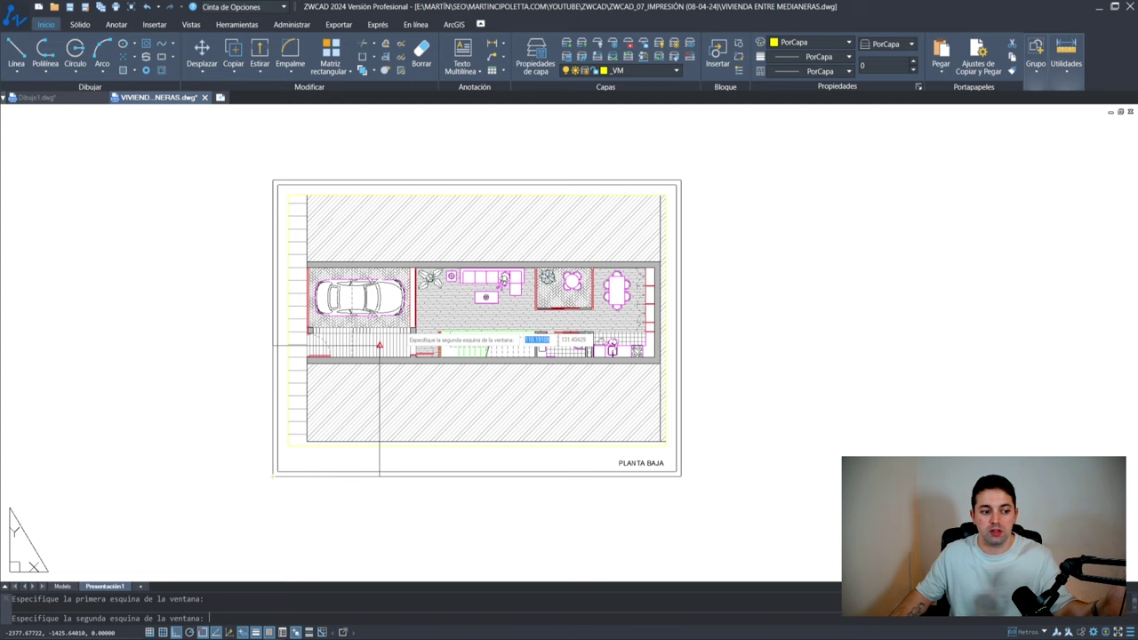
{"action": "left_click", "coordinate": [680, 180]}
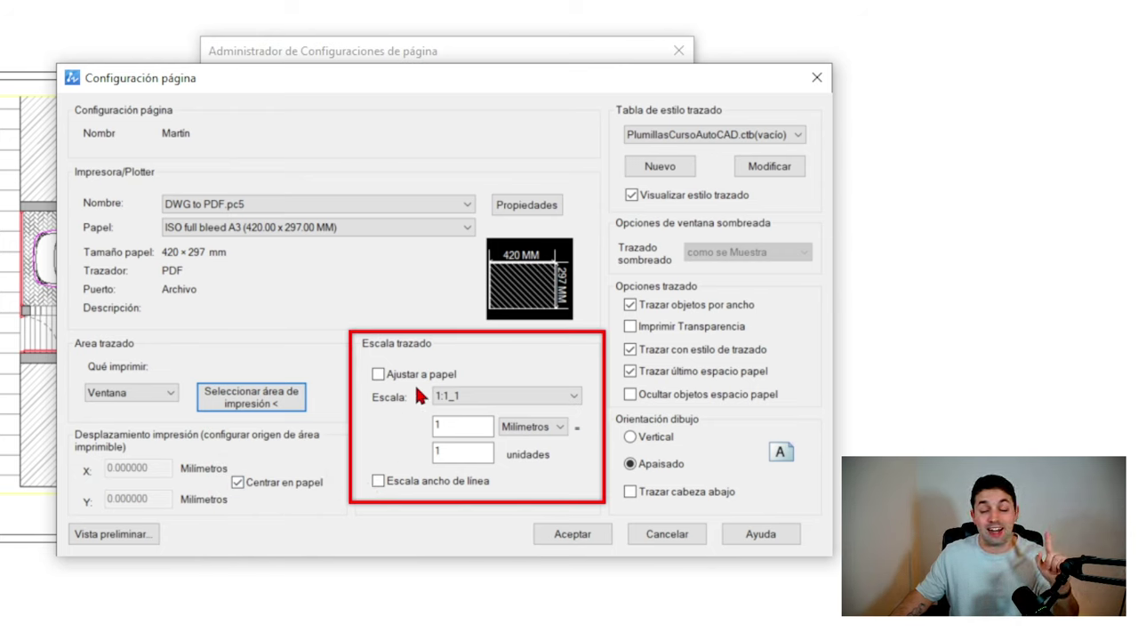
{"action": "left_click", "coordinate": [463, 453]}
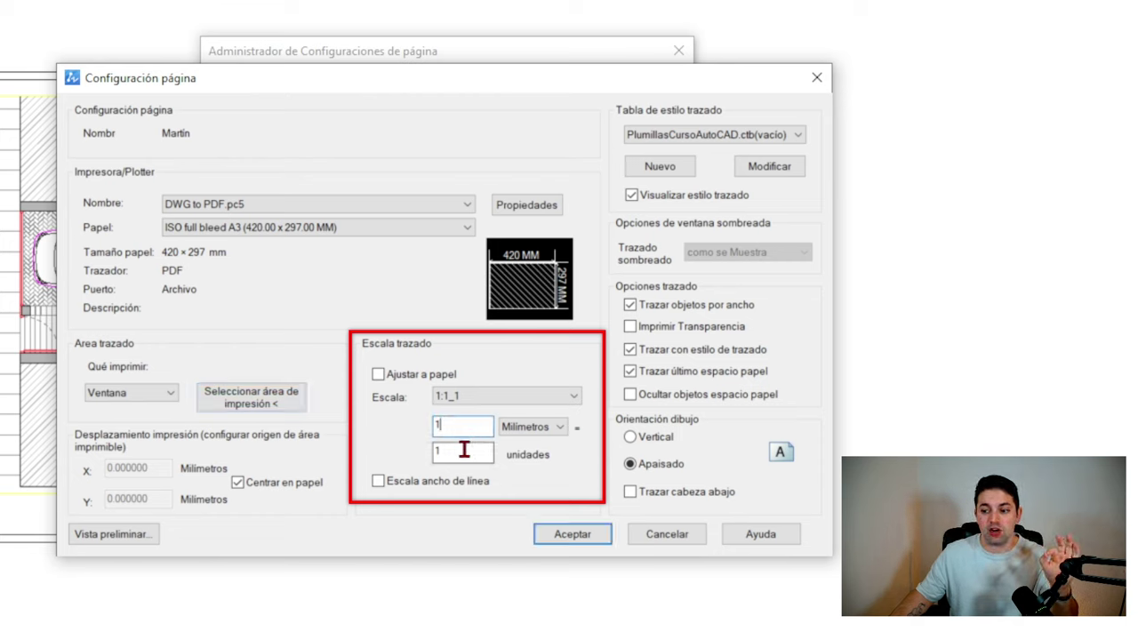
{"action": "left_click", "coordinate": [460, 426]}
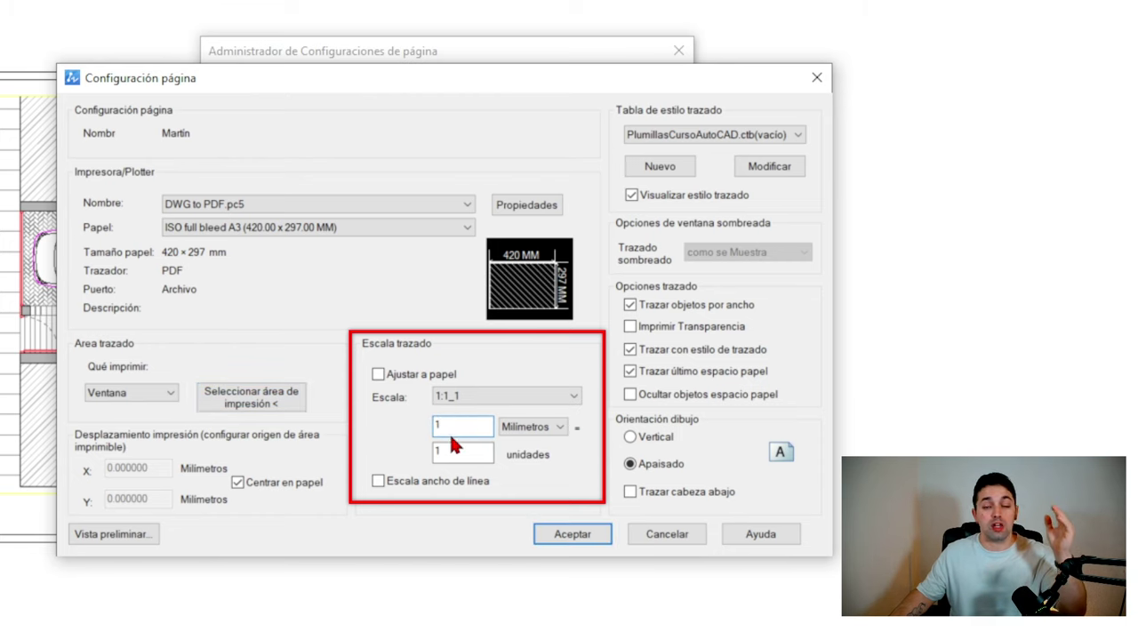
{"action": "left_click", "coordinate": [448, 451]}
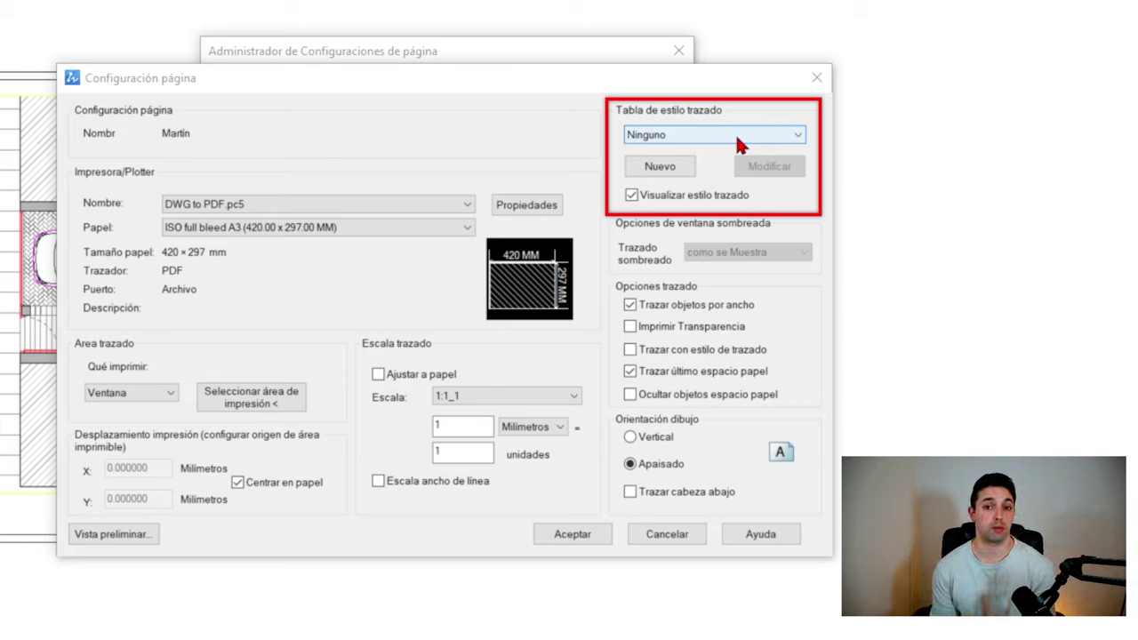
Step: Create a new colour-dependent plot style table from scratch named Curso ZWCAD and assign it to the page setup
{"action": "left_click", "coordinate": [648, 169]}
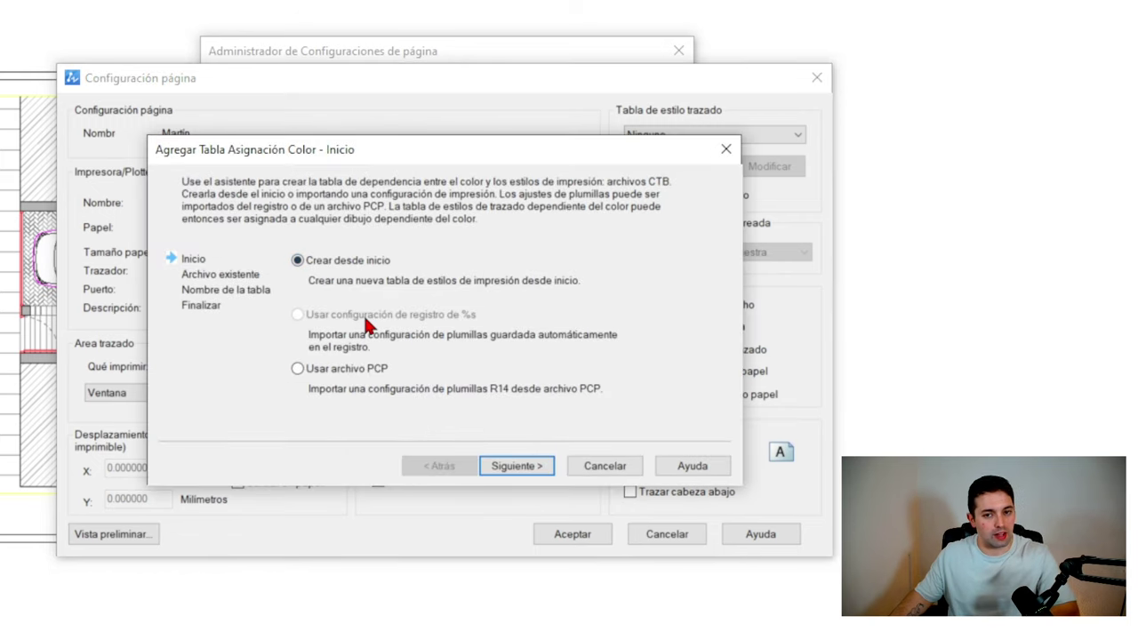
{"action": "left_click", "coordinate": [516, 466]}
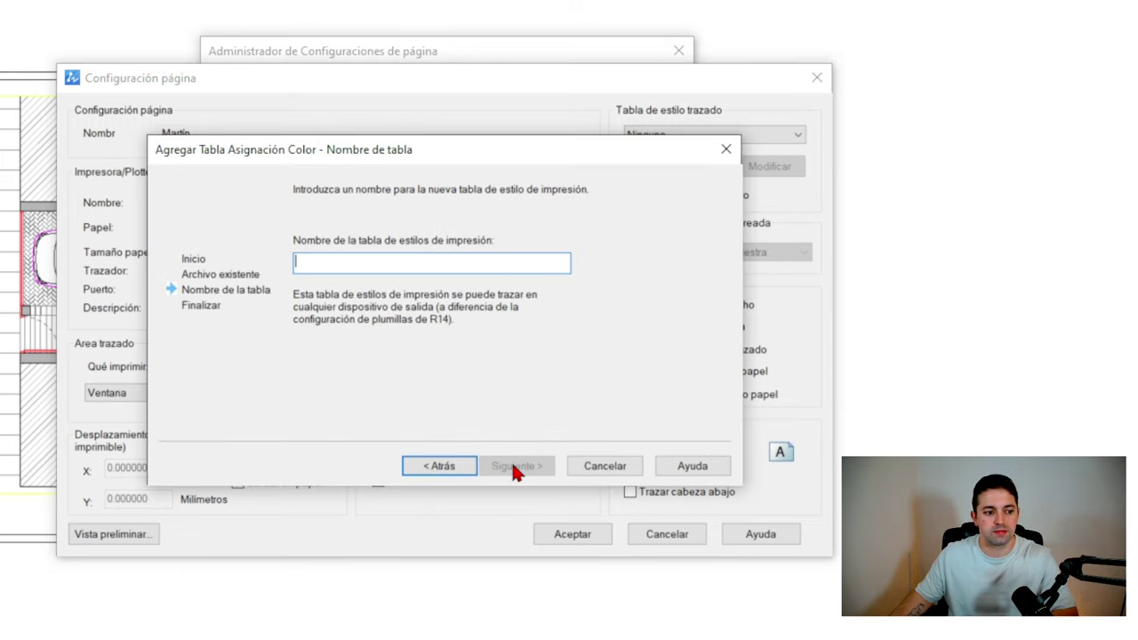
{"action": "type", "text": "Curso"}
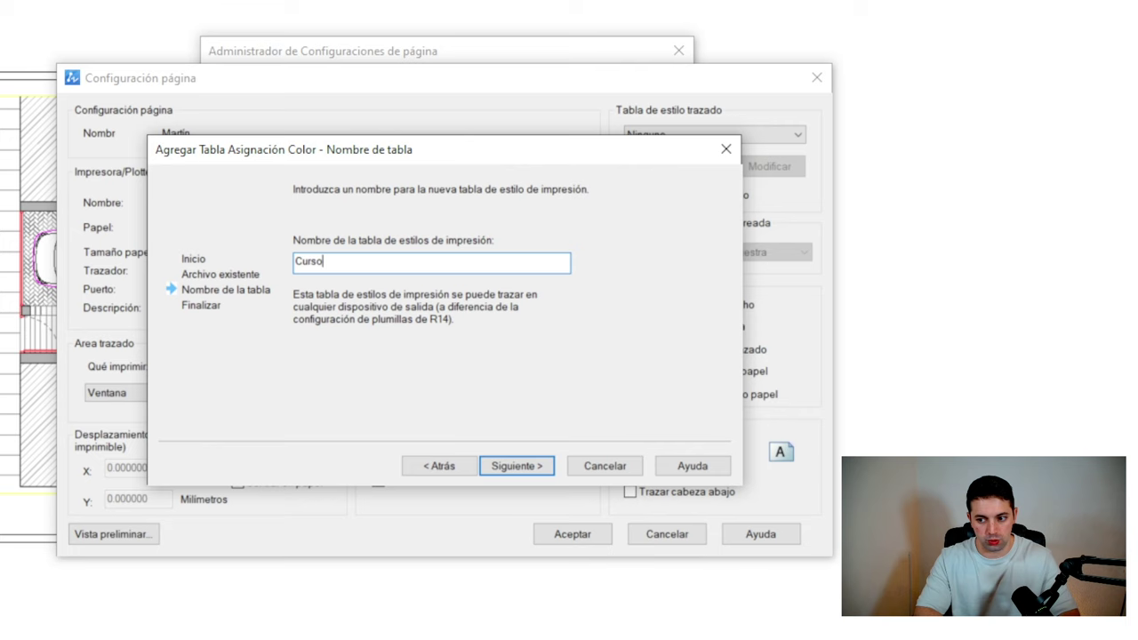
{"action": "type", "text": " ZWCAD"}
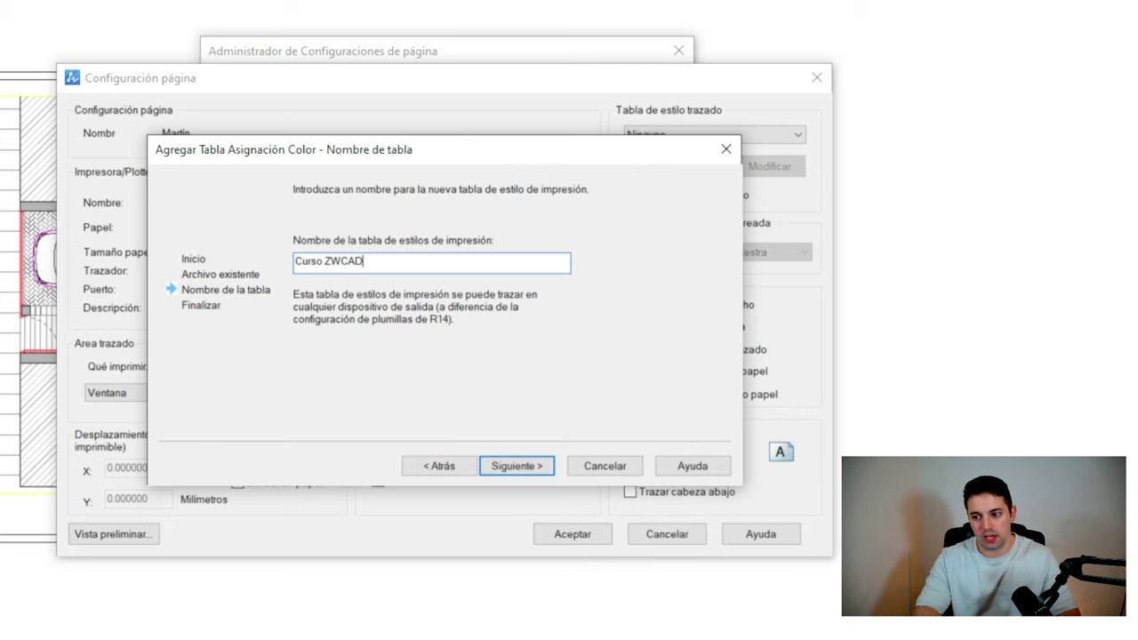
{"action": "left_click", "coordinate": [507, 464]}
{"action": "left_click", "coordinate": [504, 463]}
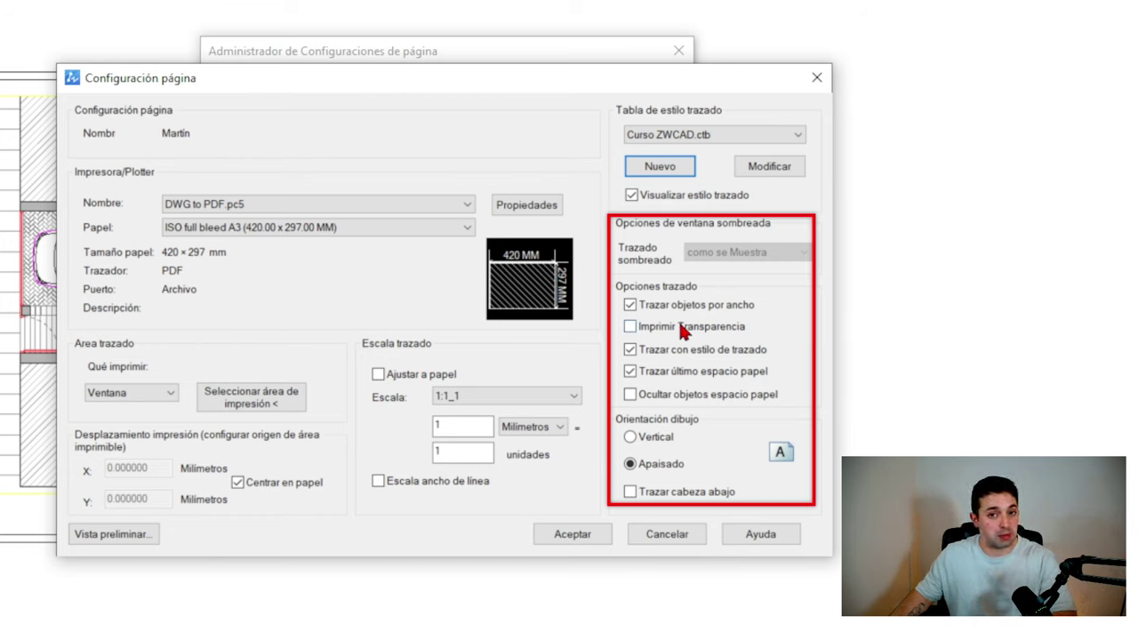
Step: Compare the Vertical and Apaisado orientations, keep Apaisado, and accept the page setup
{"action": "left_click_drag", "start_coordinate": [679, 325], "coordinate": [699, 339]}
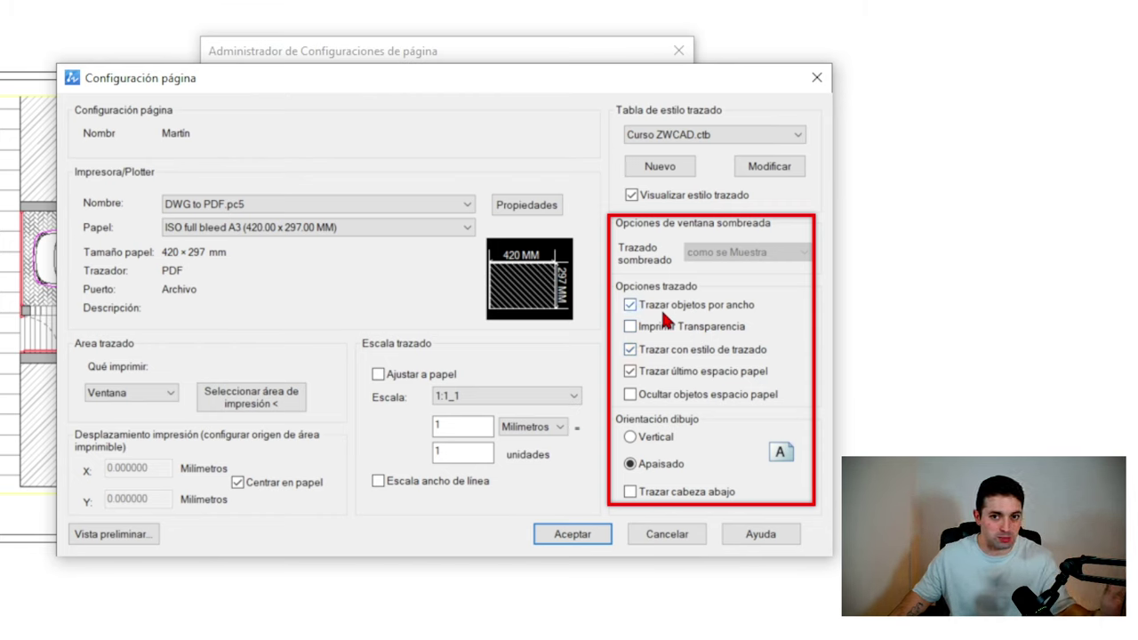
{"action": "left_click", "coordinate": [654, 438]}
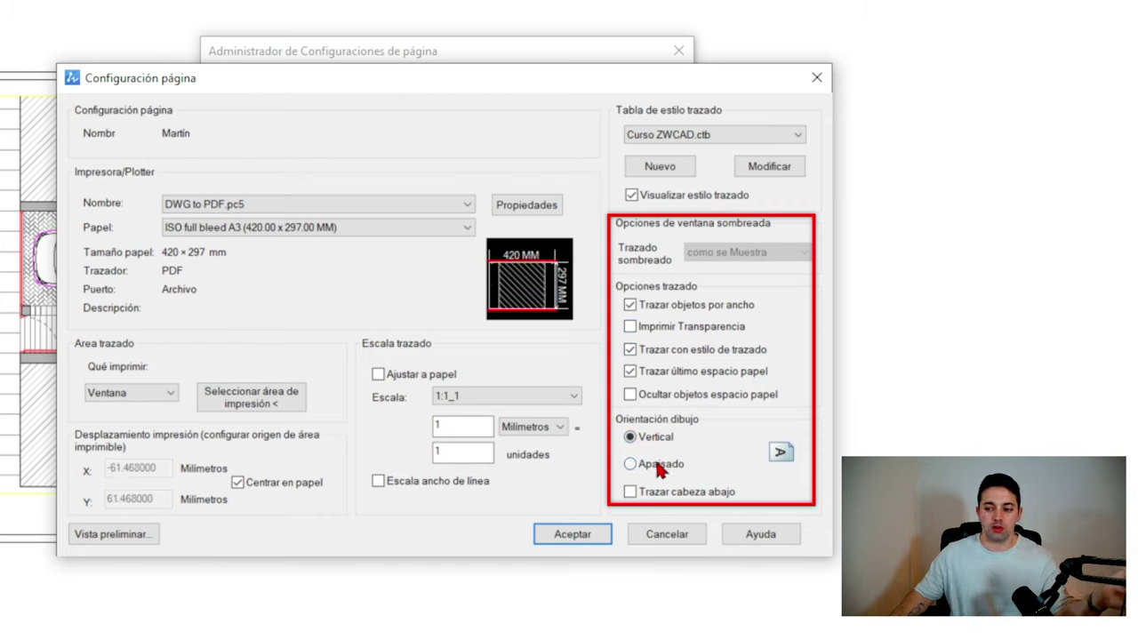
{"action": "left_click", "coordinate": [658, 464]}
{"action": "key", "text": "Up"}
{"action": "left_click", "coordinate": [659, 468]}
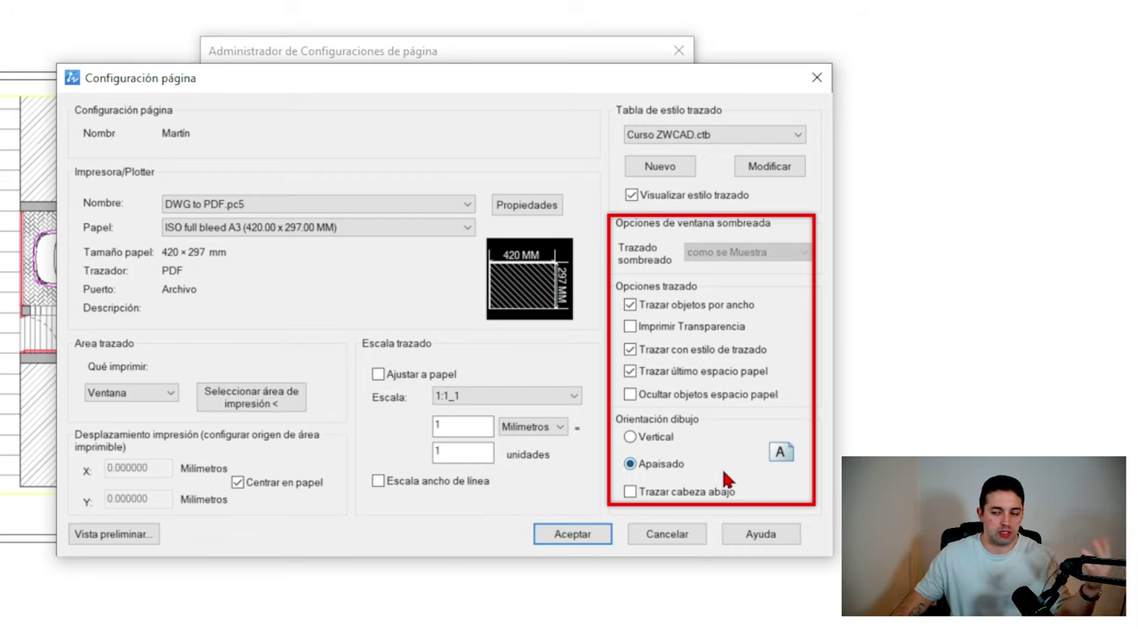
{"action": "left_click", "coordinate": [573, 534]}
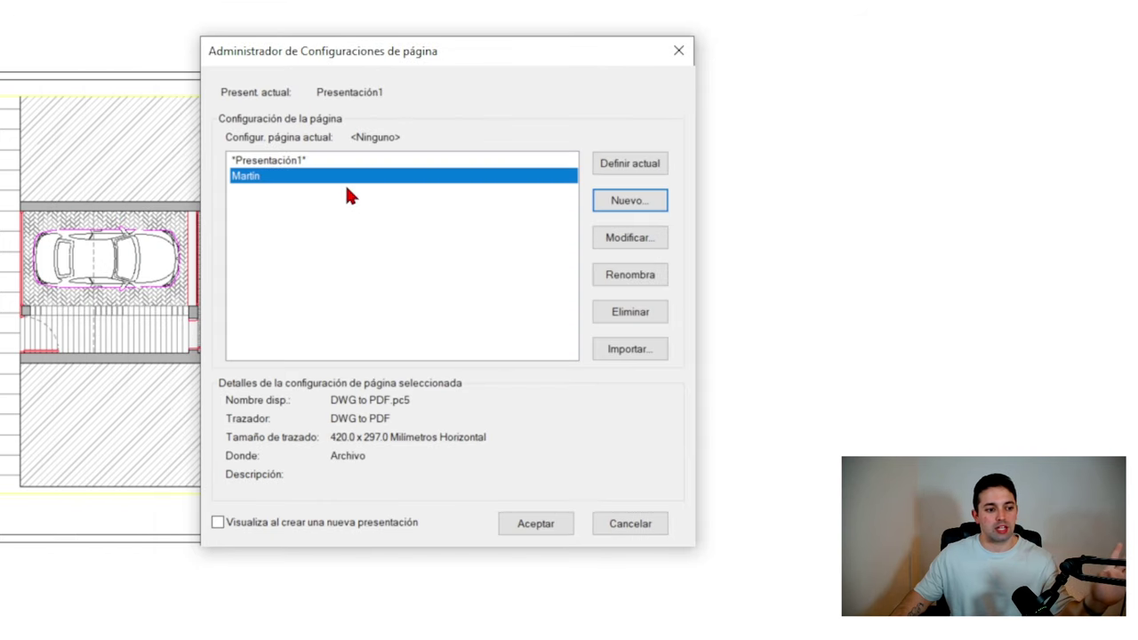
Step: Make the new page setup current for Presentación1 and close the page setup manager
{"action": "left_click", "coordinate": [638, 166]}
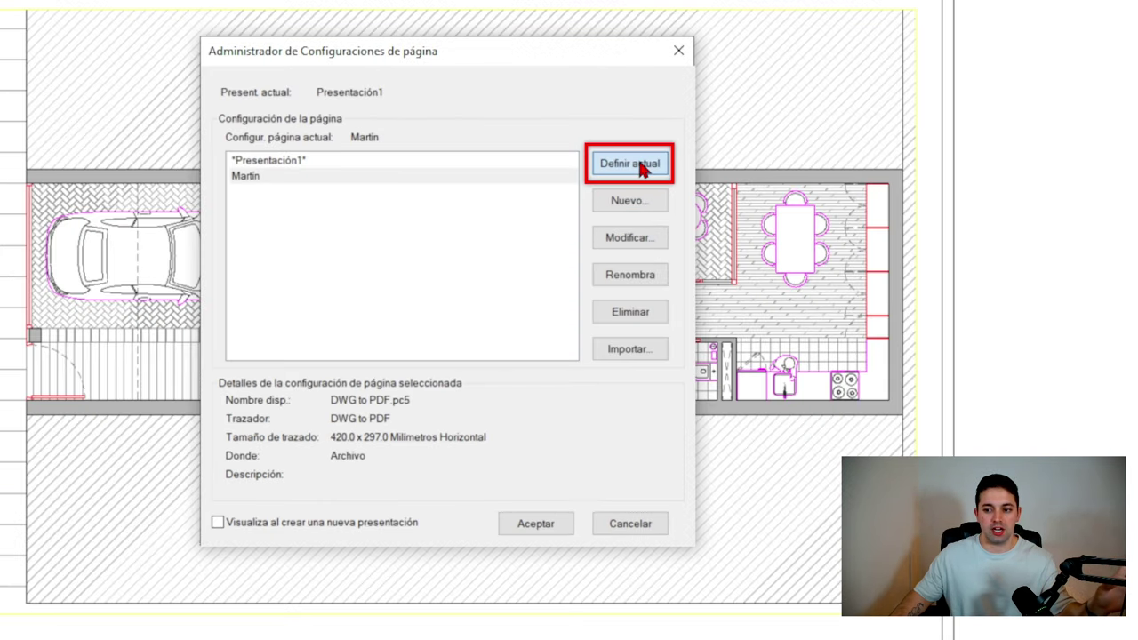
{"action": "left_click", "coordinate": [253, 166]}
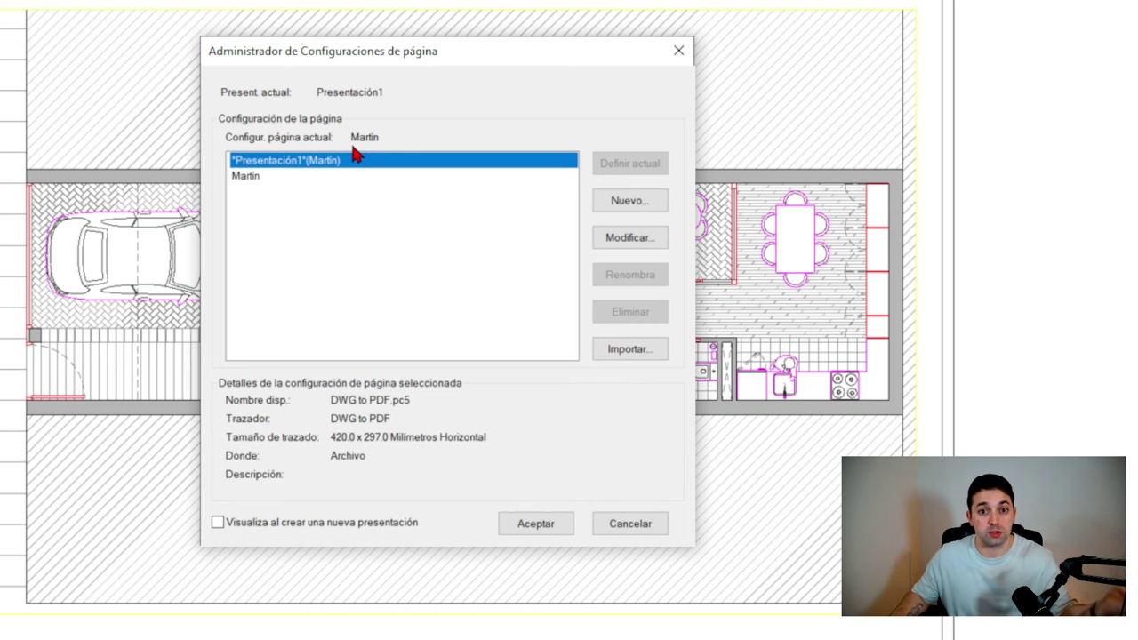
{"action": "left_click", "coordinate": [544, 525]}
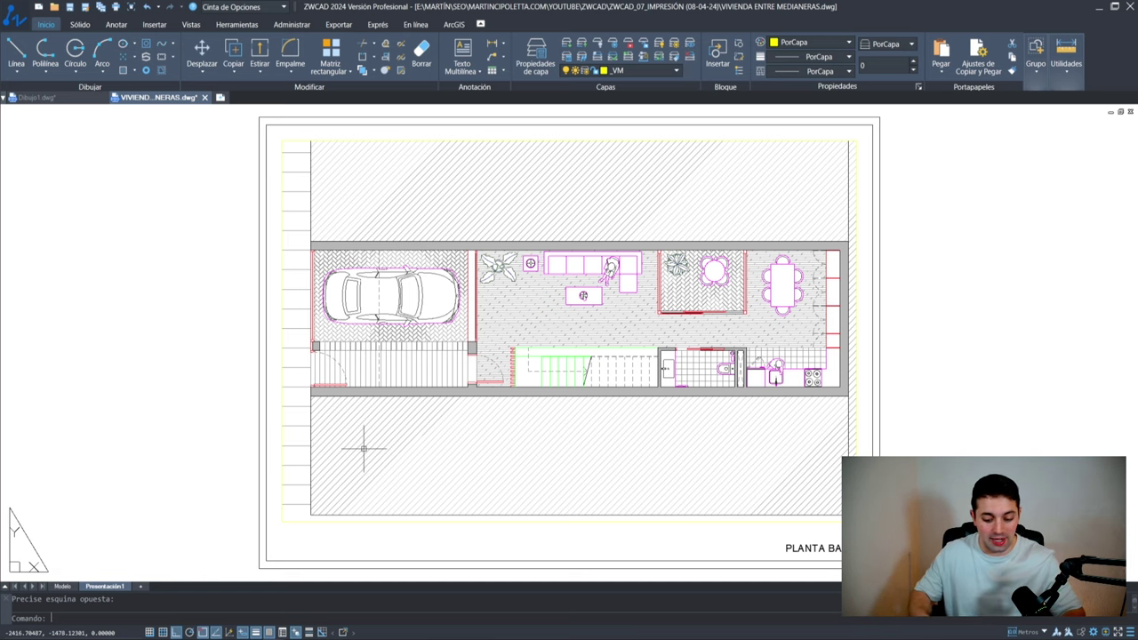
Step: Open the layer properties manager with CA, place it narrowed beside the plan, and widen its Nombre column to fit the layer names
{"action": "type", "text": "ca"}
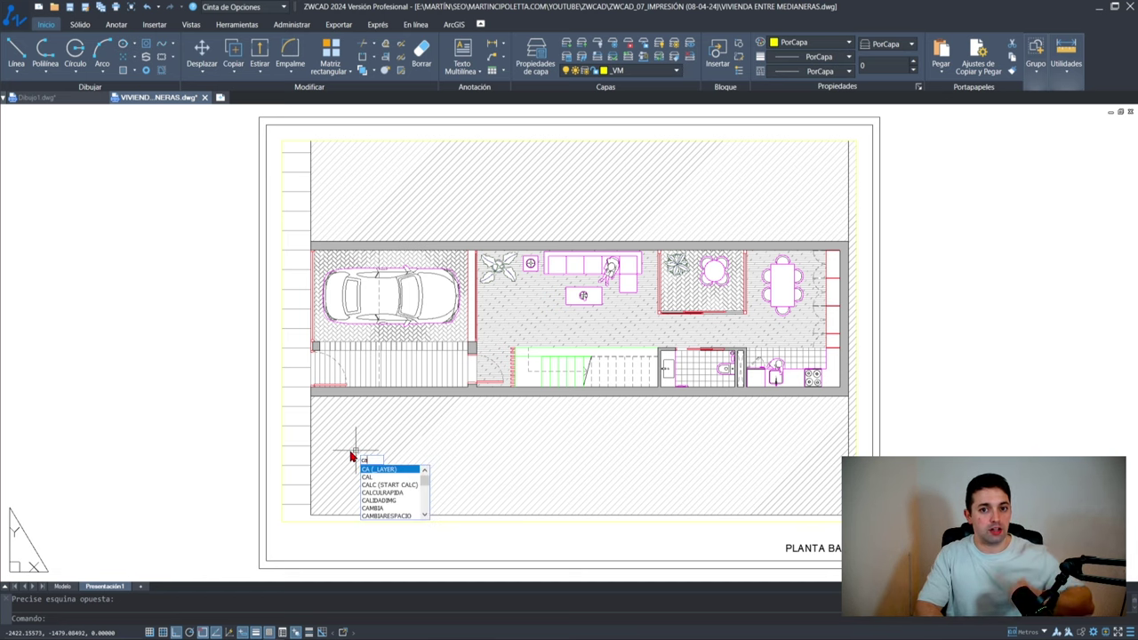
{"action": "key", "text": "Return"}
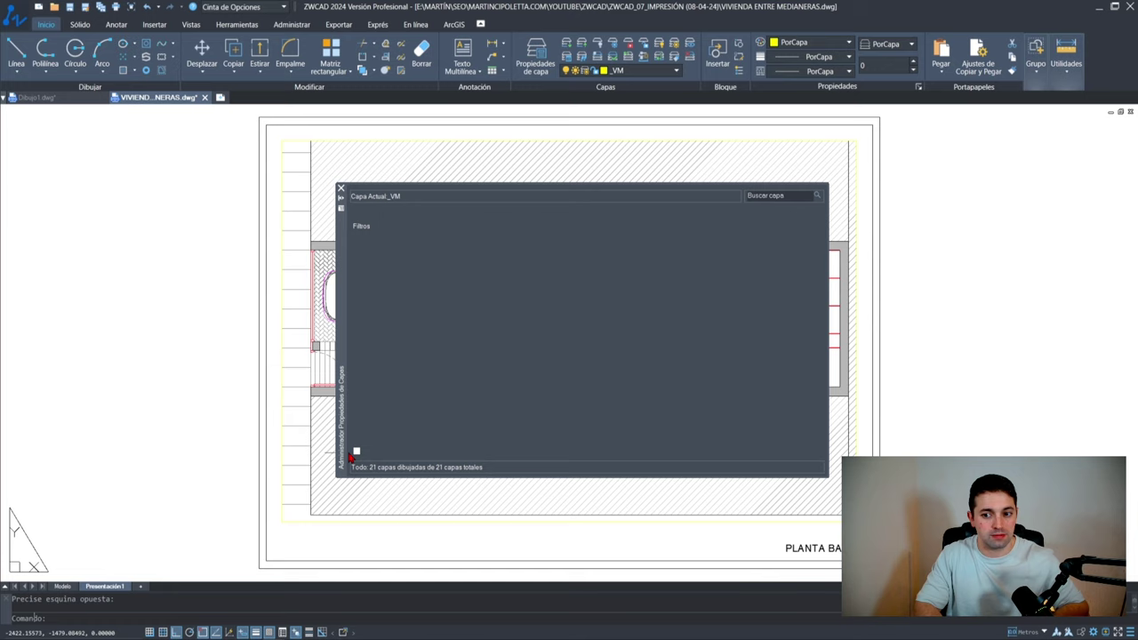
{"action": "left_click_drag", "start_coordinate": [350, 374], "coordinate": [2, 408]}
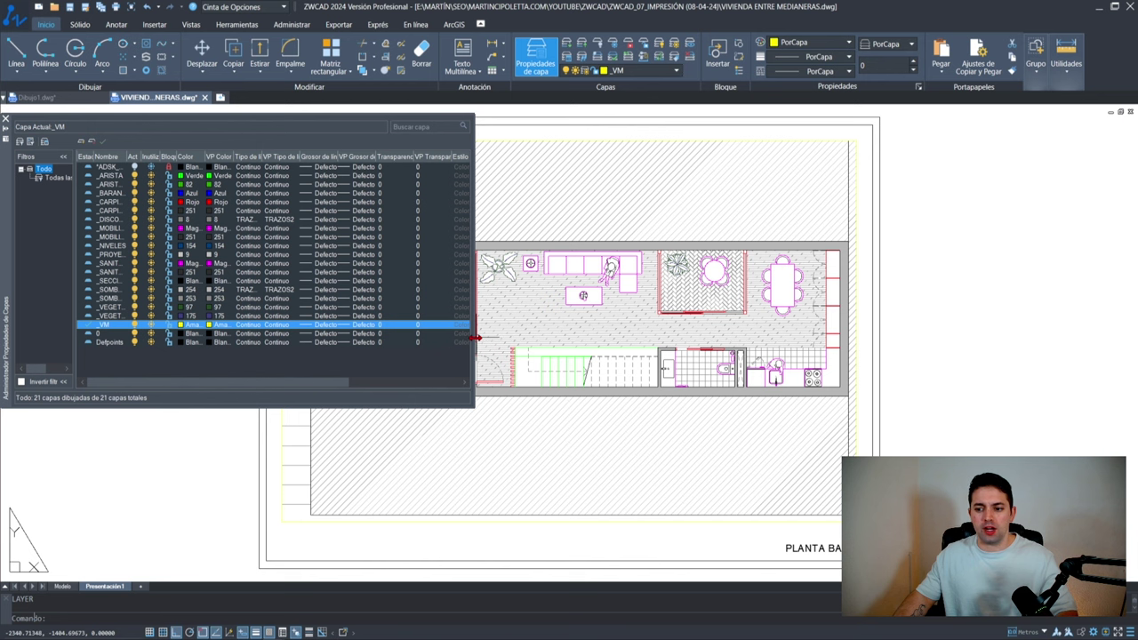
{"action": "left_click_drag", "start_coordinate": [474, 336], "coordinate": [275, 338]}
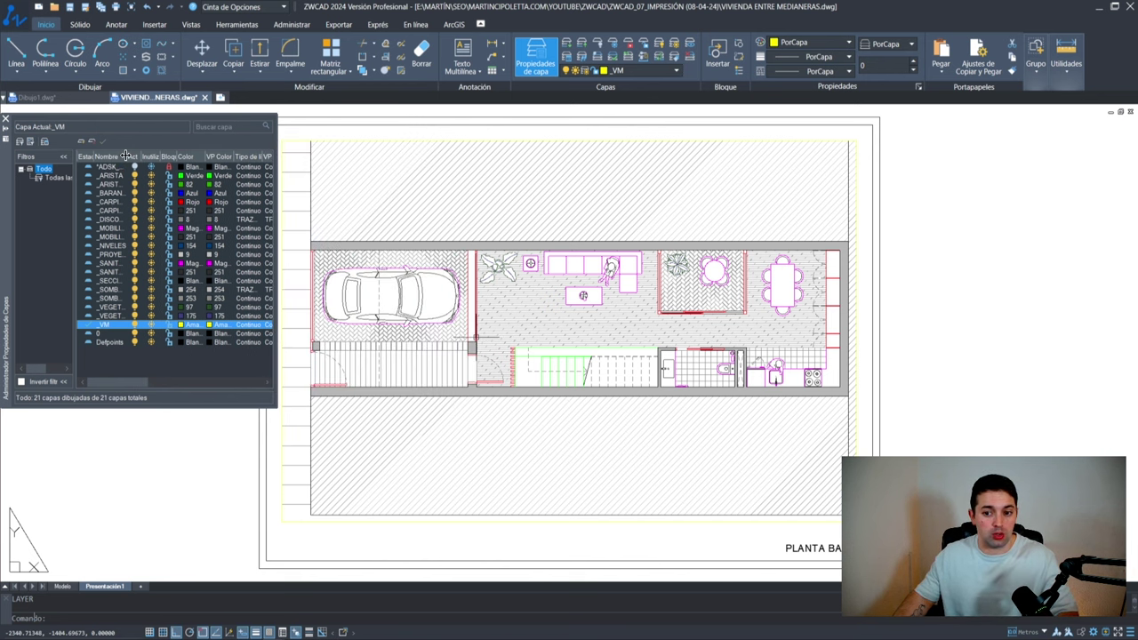
{"action": "left_click_drag", "start_coordinate": [125, 156], "coordinate": [151, 157]}
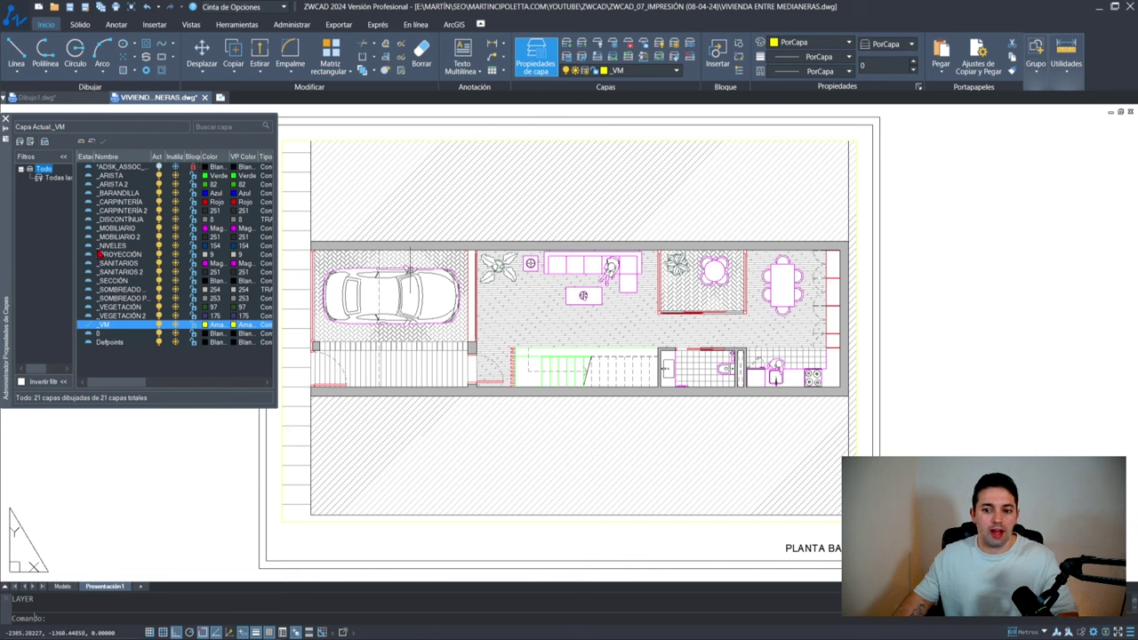
{"action": "left_click", "coordinate": [317, 327]}
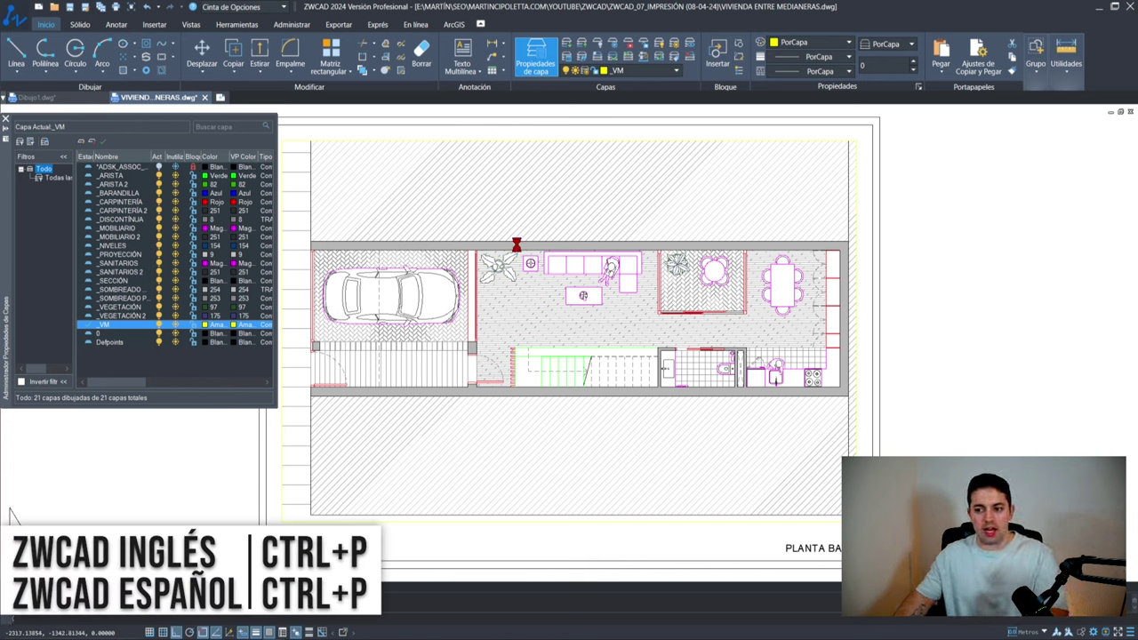
Step: Start plotting Presentación1, open the Curso ZWCAD.ctb plot style table for editing, and look through its colour list
{"action": "key", "text": "ctrl+p"}
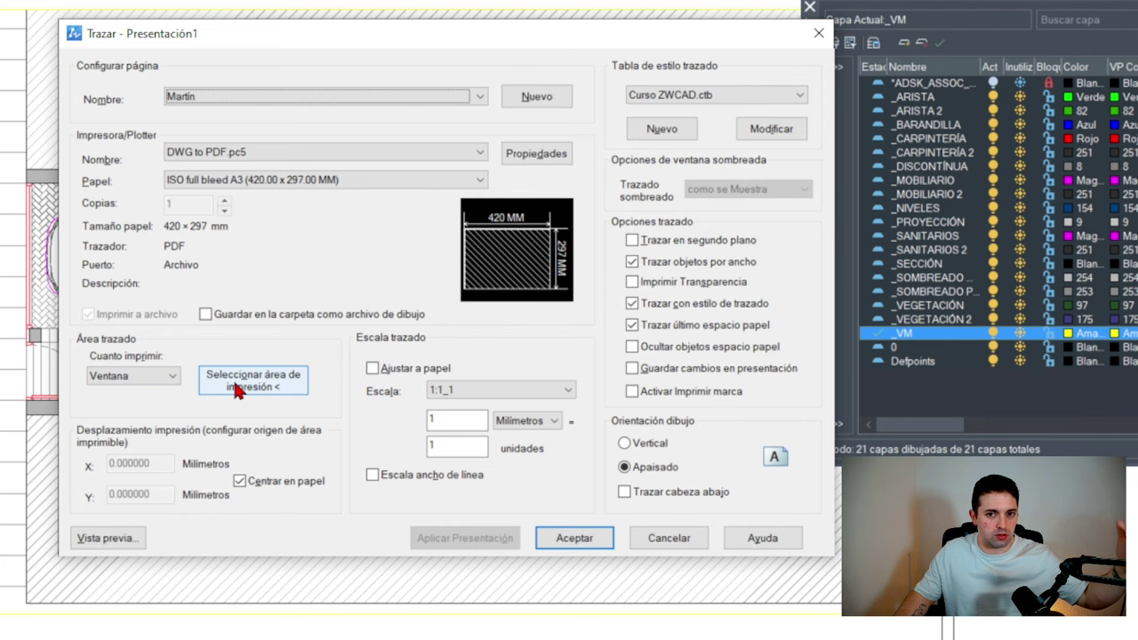
{"action": "left_click", "coordinate": [782, 130]}
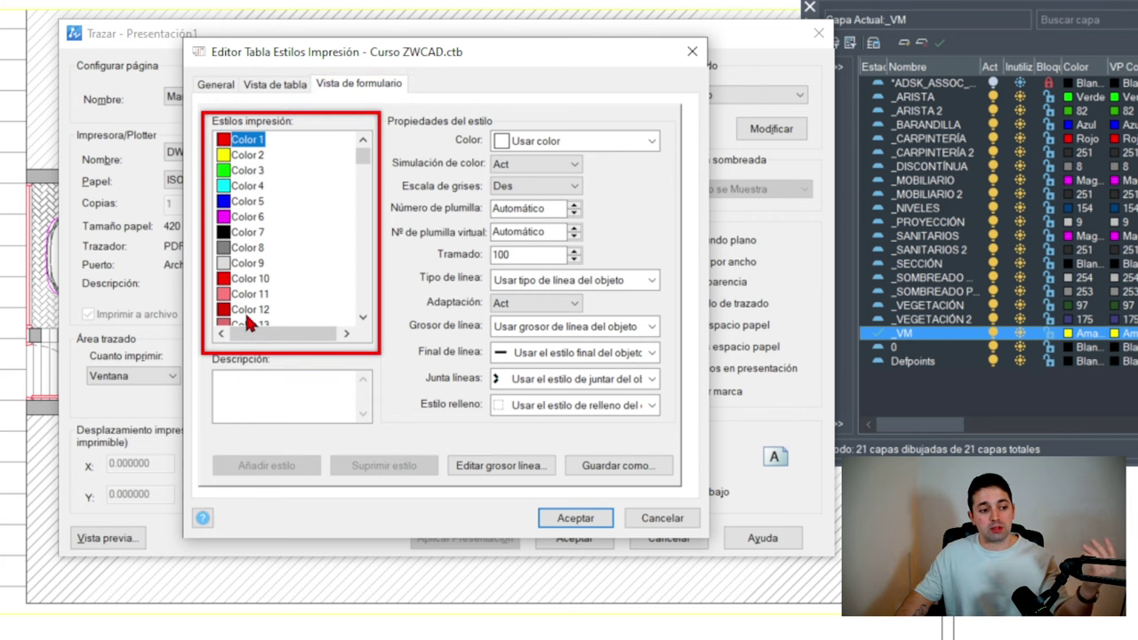
{"action": "scroll", "coordinate": [242, 226], "scroll_direction": "down", "scroll_amount": 9}
{"action": "scroll", "coordinate": [264, 233], "scroll_direction": "up", "scroll_amount": 9}
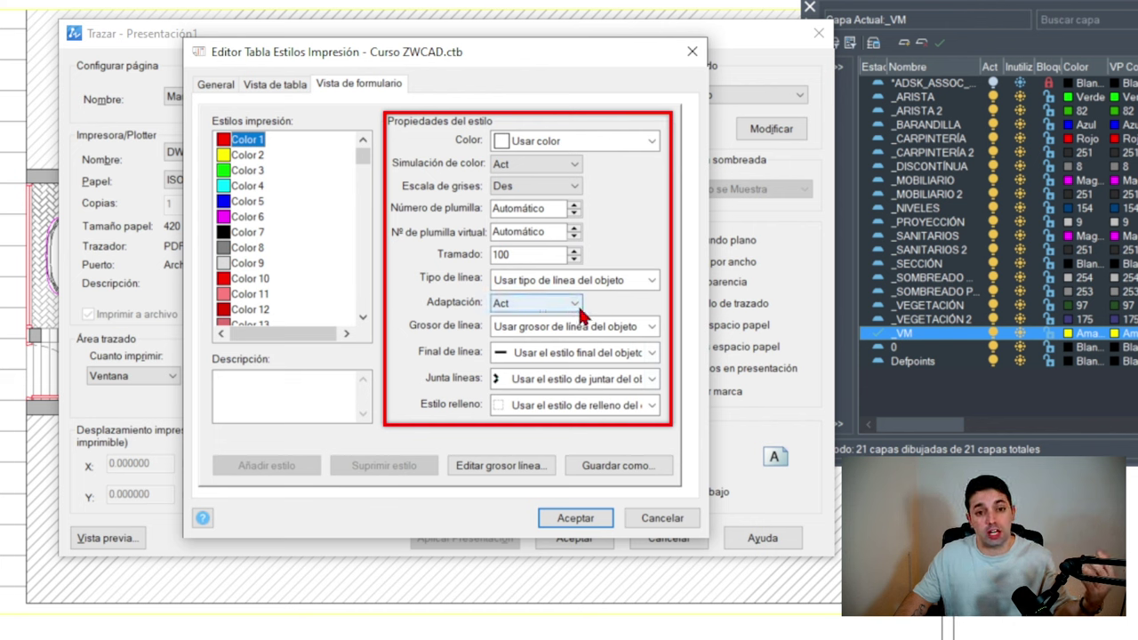
Step: Examine the colour, lineweight and linetype options available for the Color 1 plot style
{"action": "left_click", "coordinate": [612, 144]}
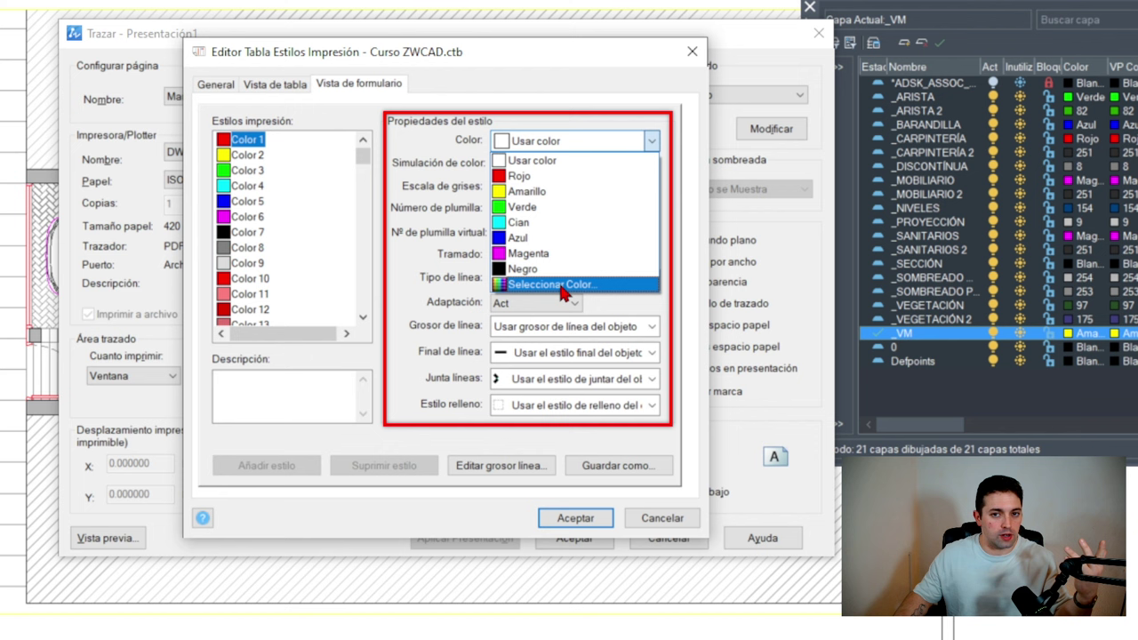
{"action": "left_click", "coordinate": [409, 142]}
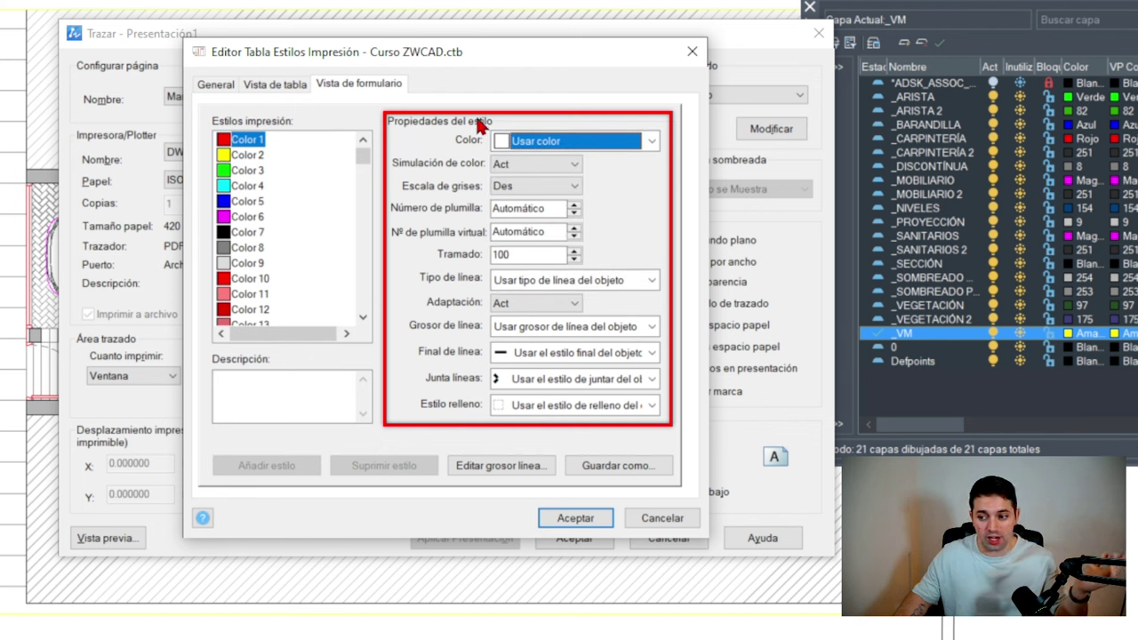
{"action": "left_click", "coordinate": [651, 326]}
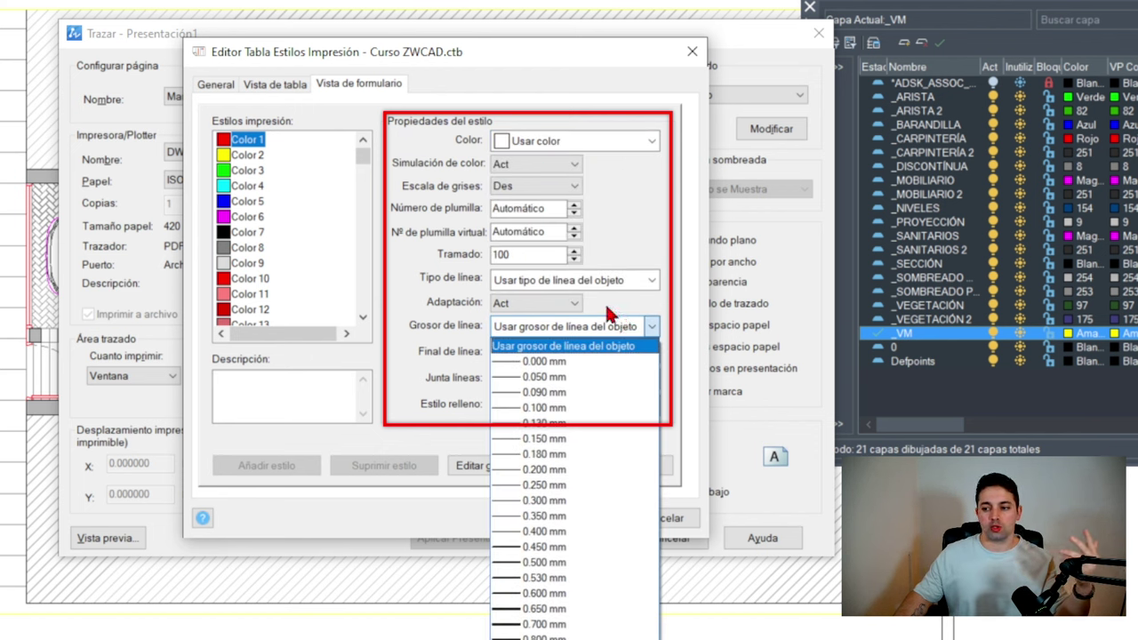
{"action": "left_click", "coordinate": [612, 316]}
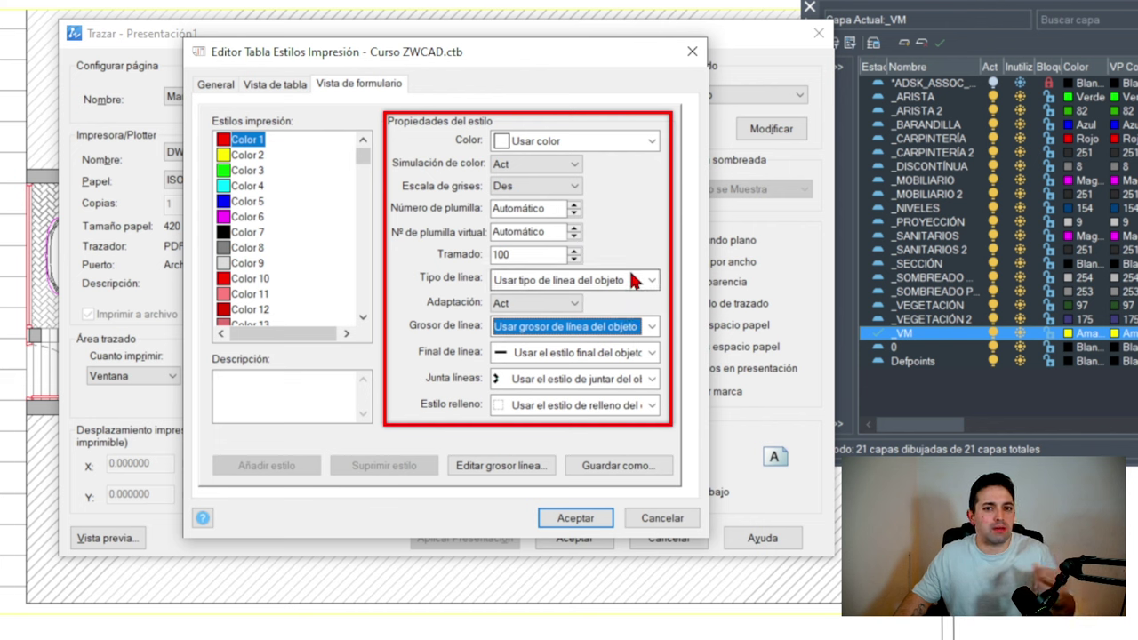
{"action": "left_click", "coordinate": [611, 284]}
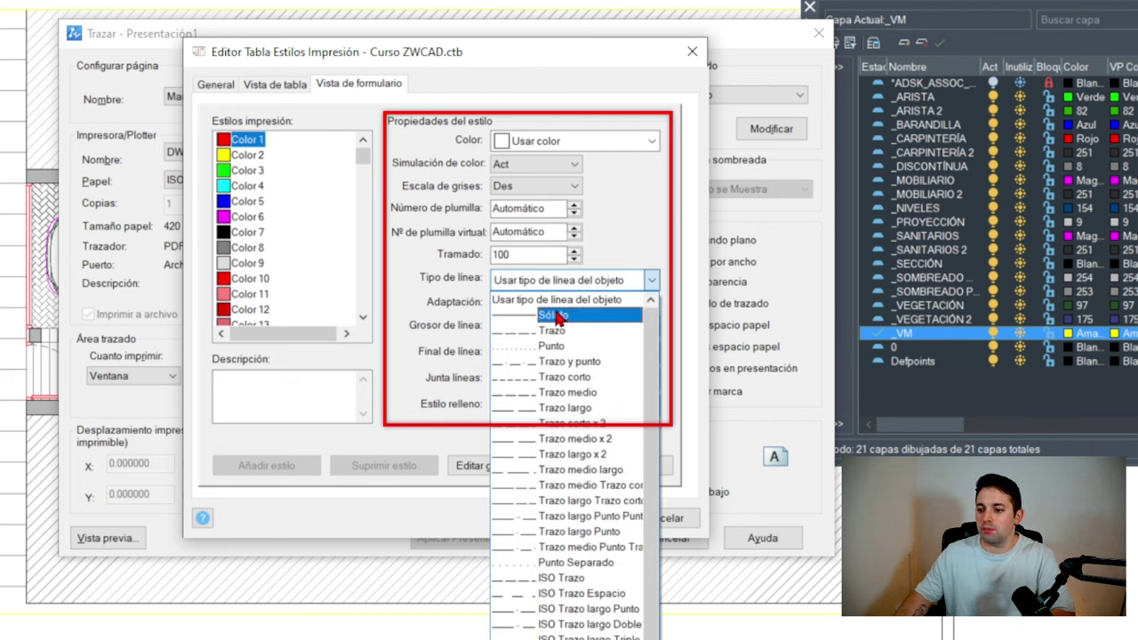
{"action": "left_click", "coordinate": [603, 282]}
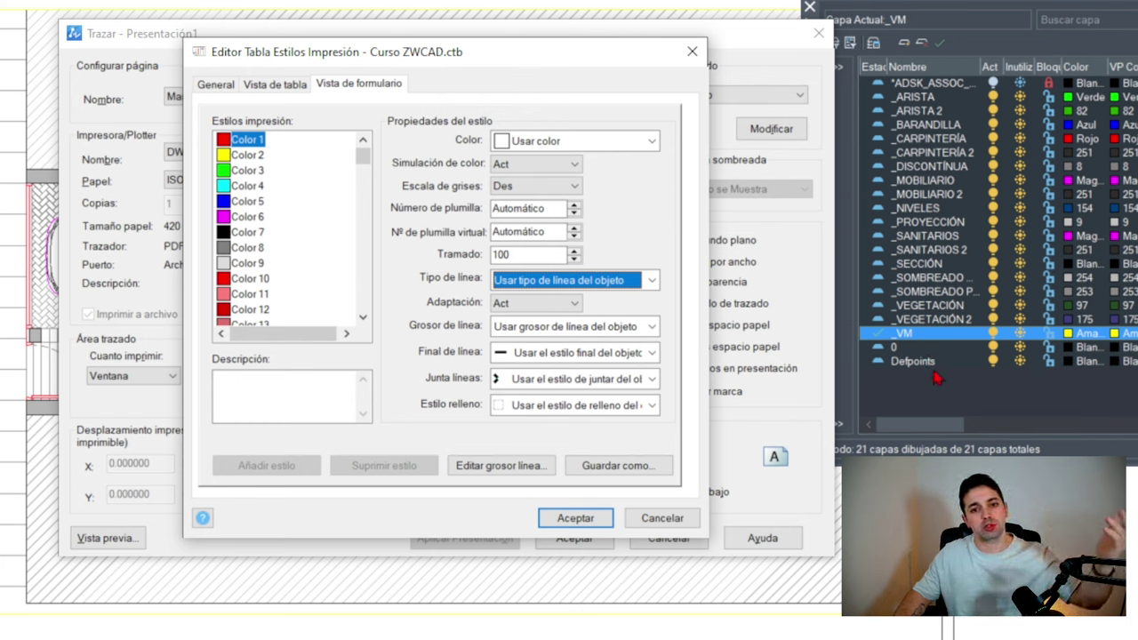
{"action": "left_click", "coordinate": [418, 216]}
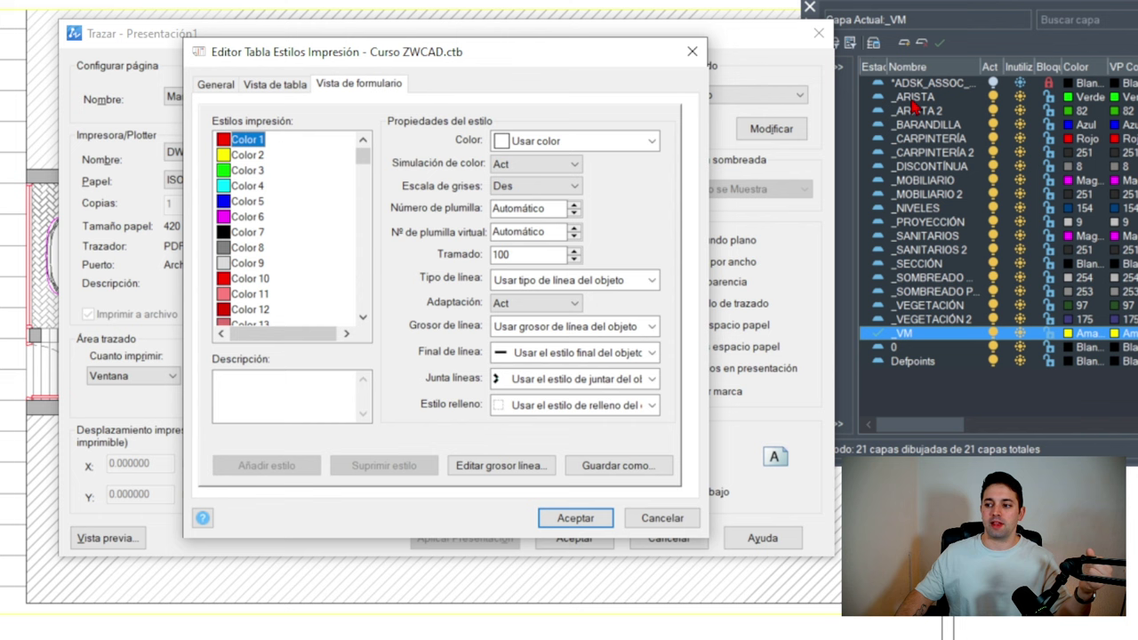
Step: Set the Color 3 plot style to print in Negro with a 0.100 mm lineweight
{"action": "left_click", "coordinate": [248, 170]}
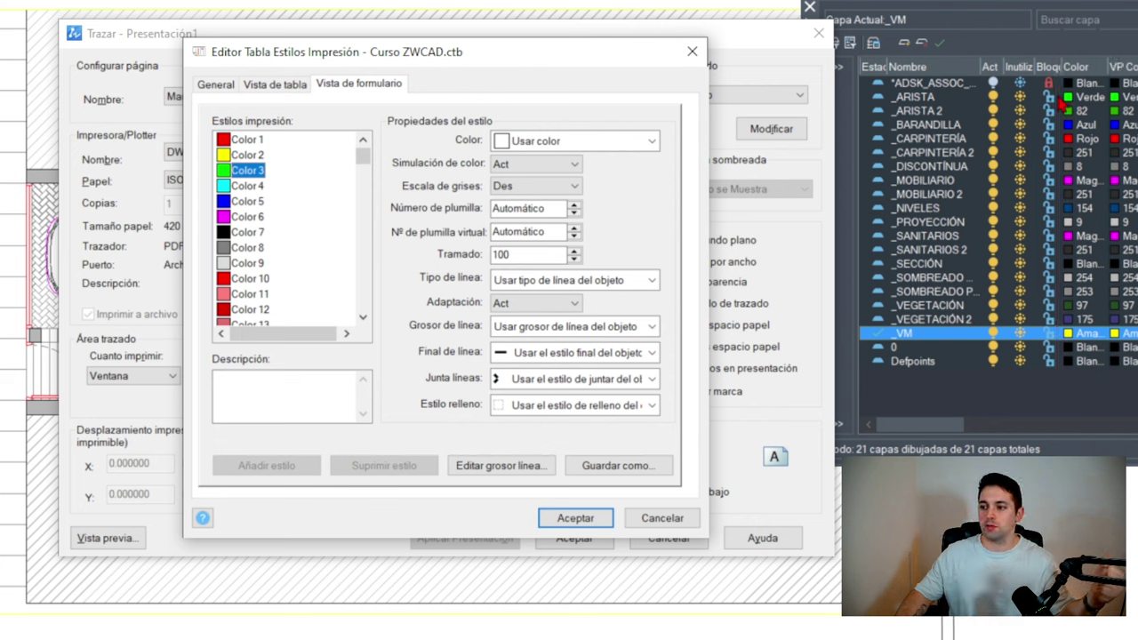
{"action": "left_click", "coordinate": [537, 146]}
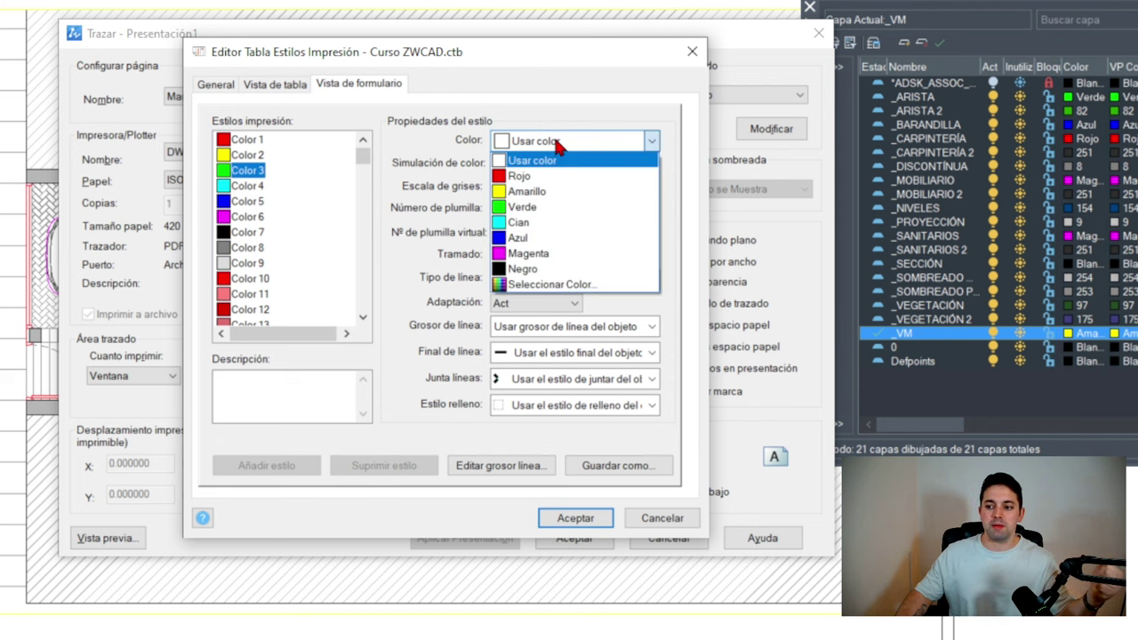
{"action": "left_click", "coordinate": [573, 269]}
{"action": "left_click", "coordinate": [540, 329]}
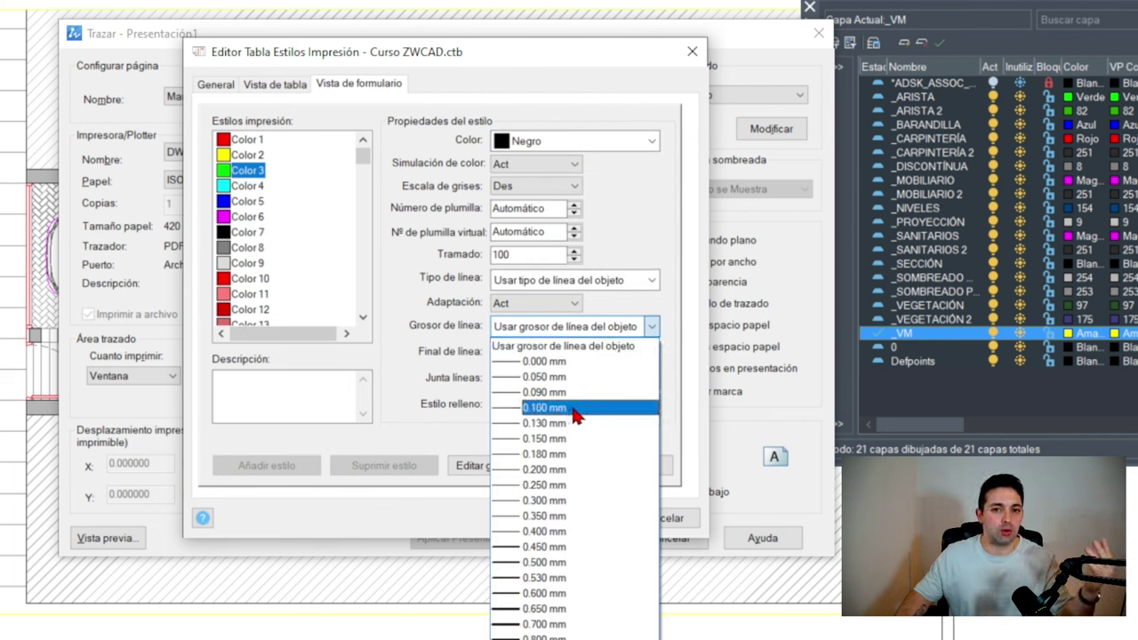
{"action": "left_click", "coordinate": [551, 408]}
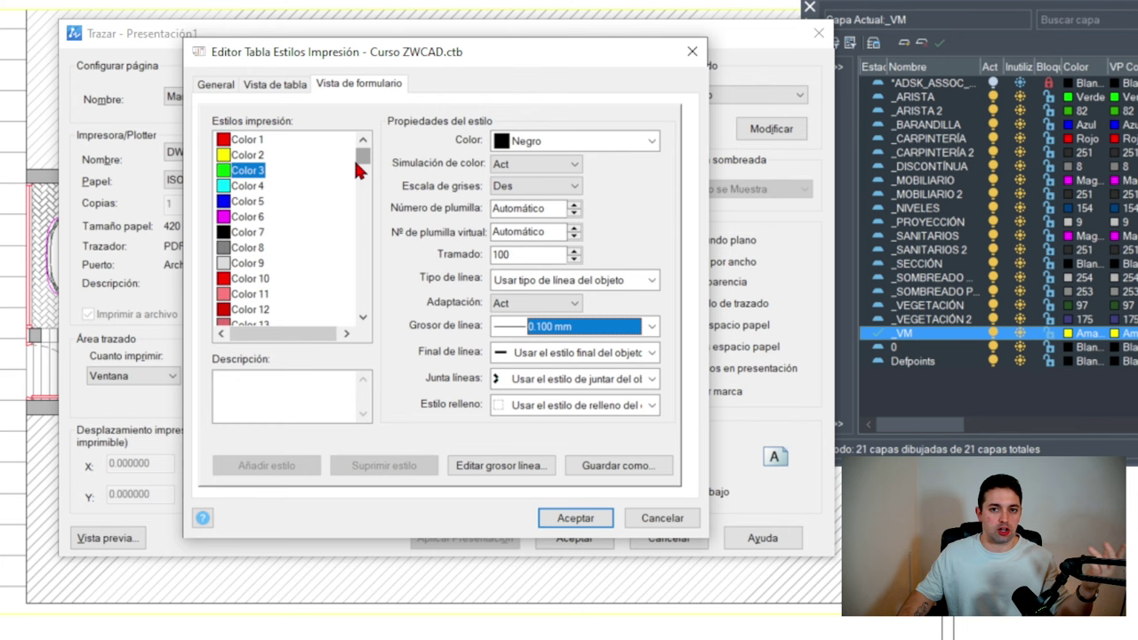
Step: Set the Color 82 plot style to print in Negro with a 0.090 mm lineweight
{"action": "left_click_drag", "start_coordinate": [362, 158], "coordinate": [363, 205]}
{"action": "left_click", "coordinate": [249, 216]}
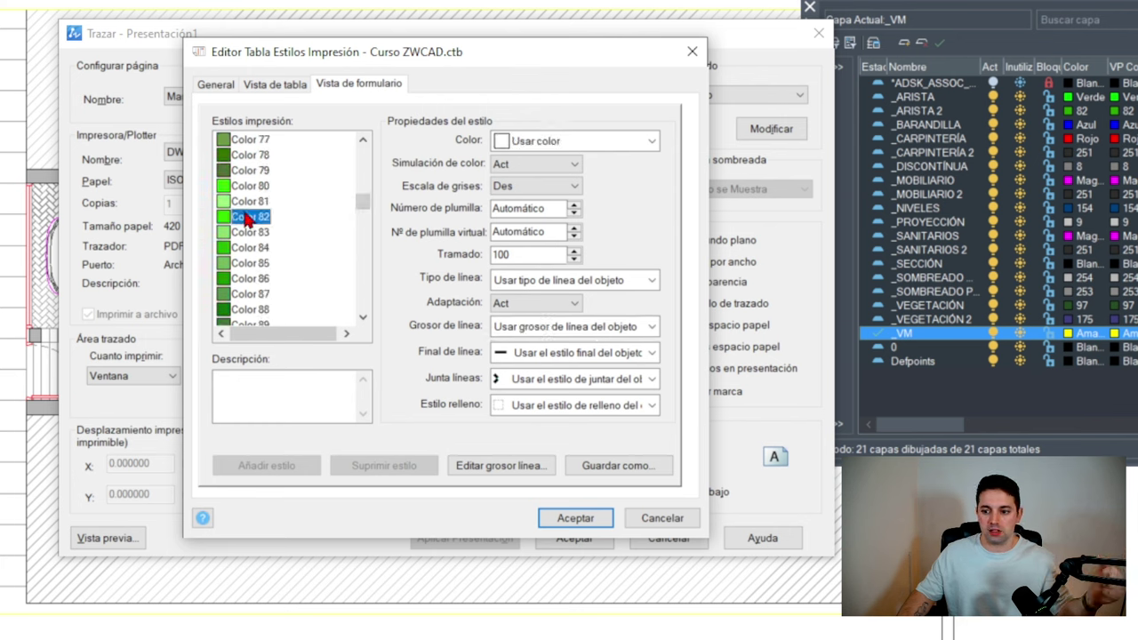
{"action": "left_click", "coordinate": [601, 141]}
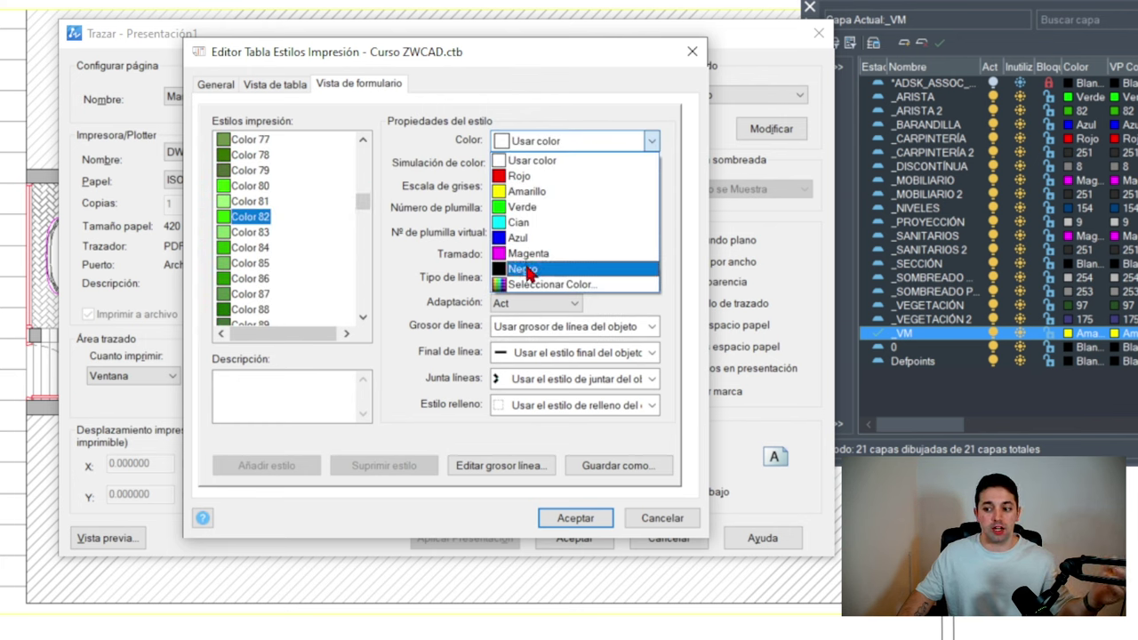
{"action": "left_click", "coordinate": [532, 265]}
{"action": "left_click", "coordinate": [532, 326]}
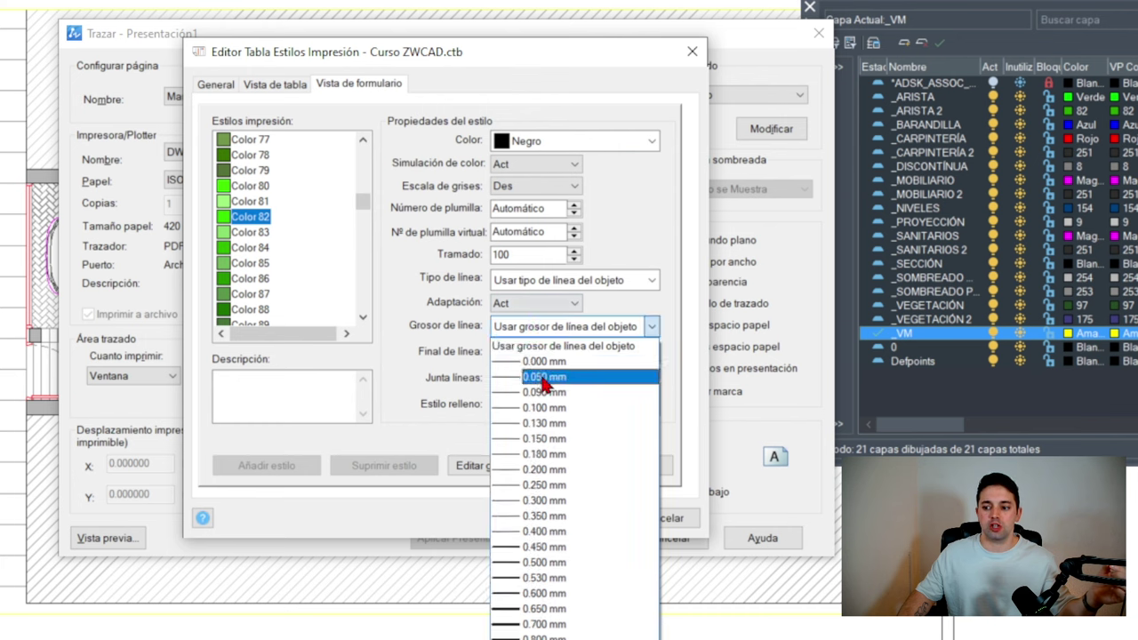
{"action": "left_click", "coordinate": [542, 391]}
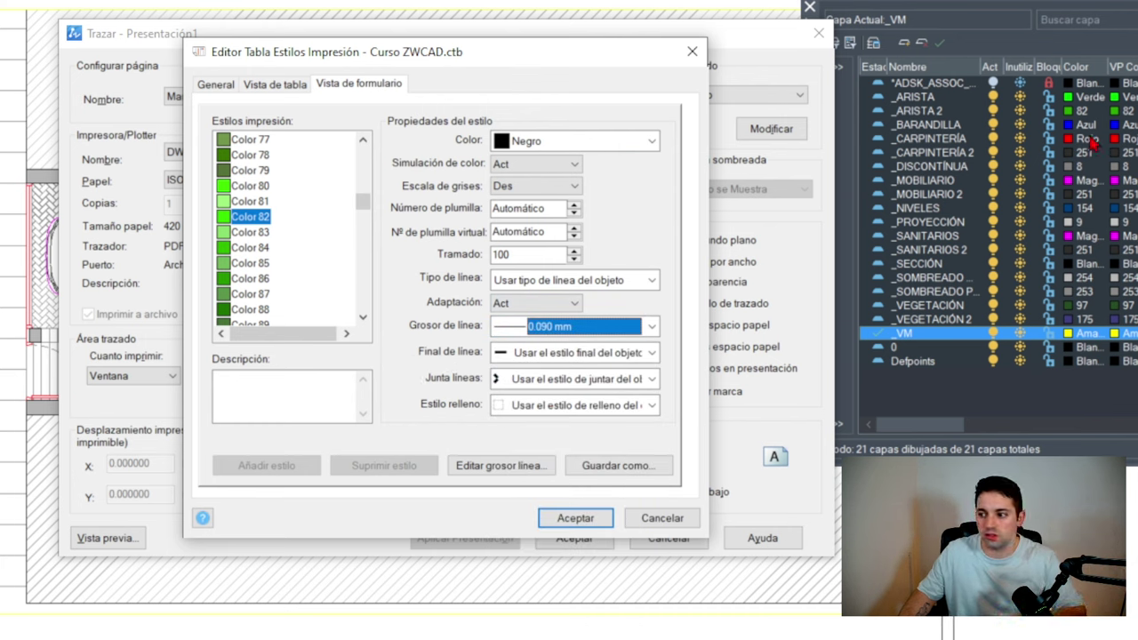
Step: Set the Color 5 plot style to print in Negro with a 0.000 mm lineweight
{"action": "left_click_drag", "start_coordinate": [363, 201], "coordinate": [362, 109]}
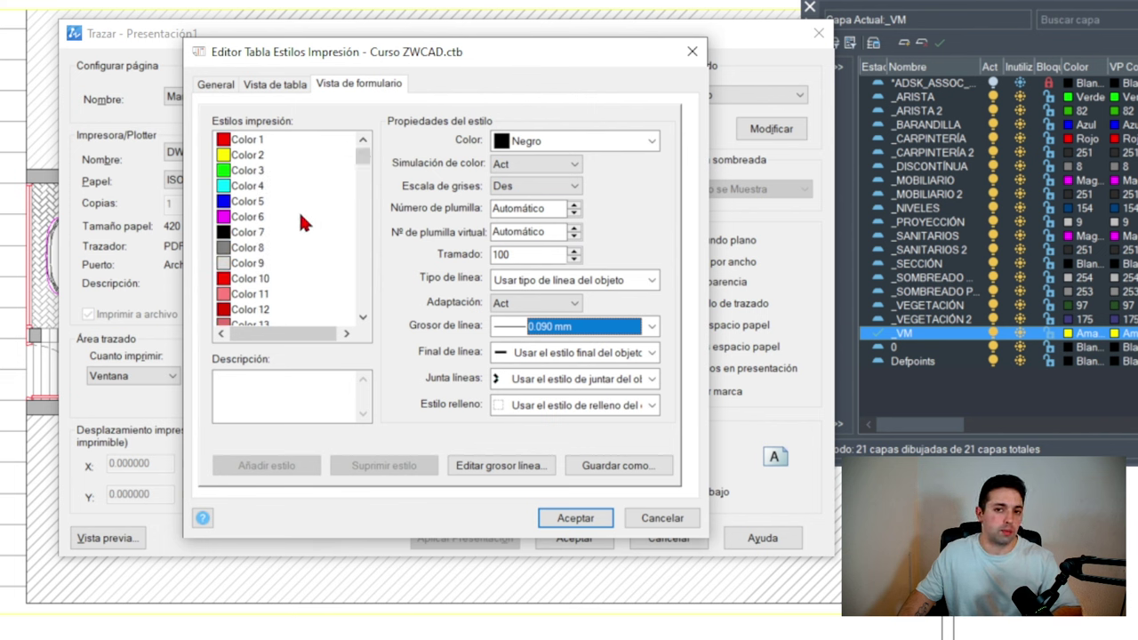
{"action": "left_click", "coordinate": [246, 202]}
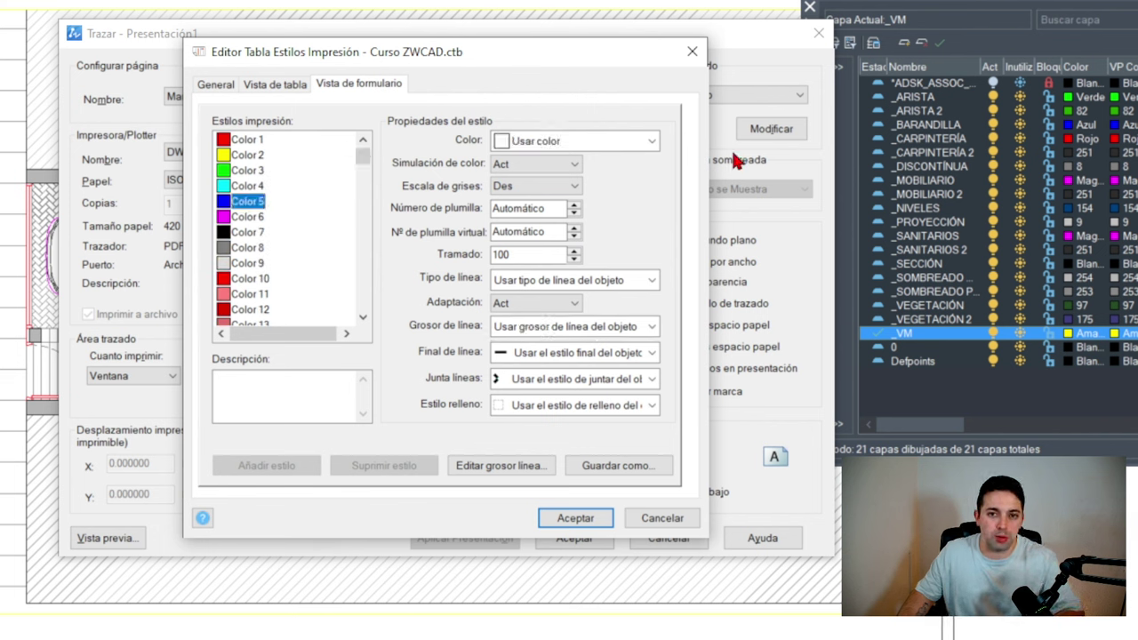
{"action": "left_click", "coordinate": [556, 140]}
{"action": "left_click", "coordinate": [551, 279]}
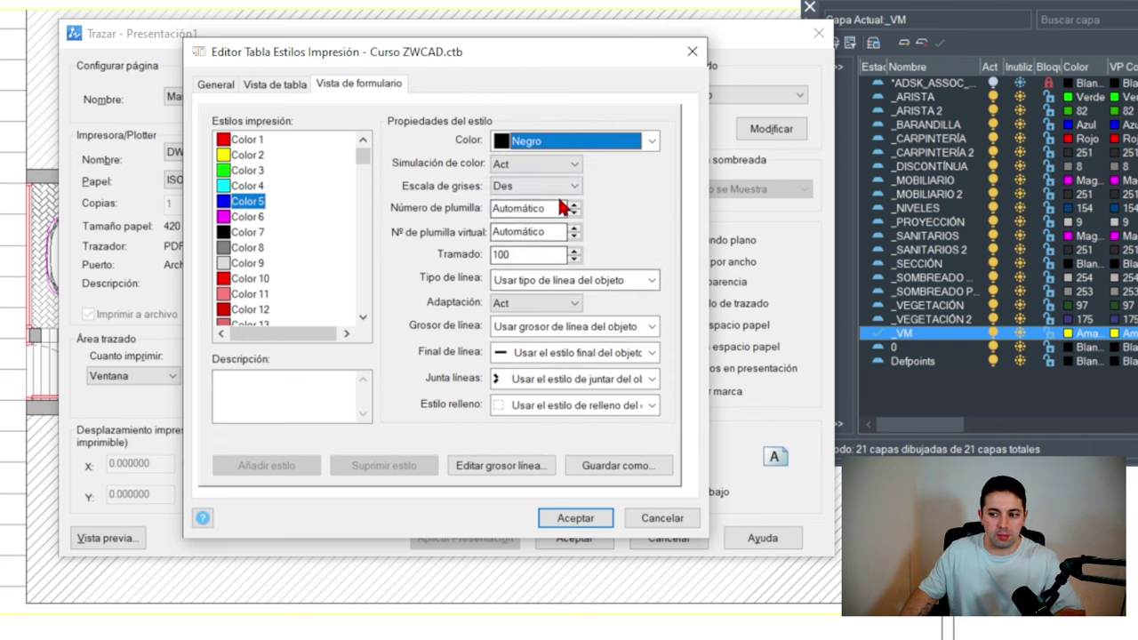
{"action": "left_click", "coordinate": [576, 327]}
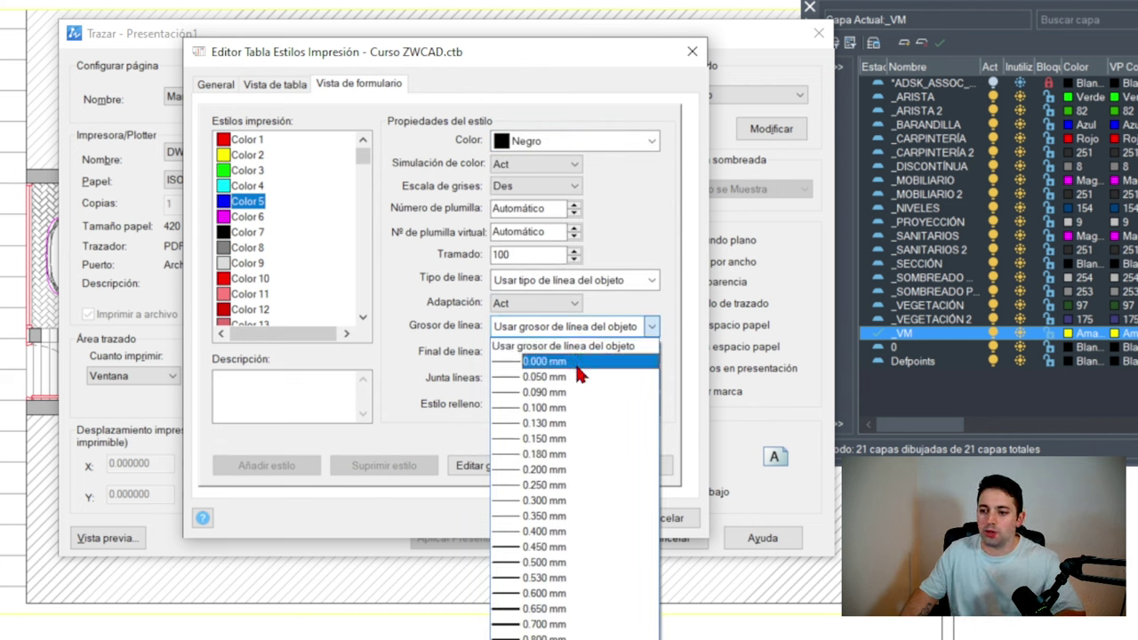
{"action": "left_click", "coordinate": [551, 362]}
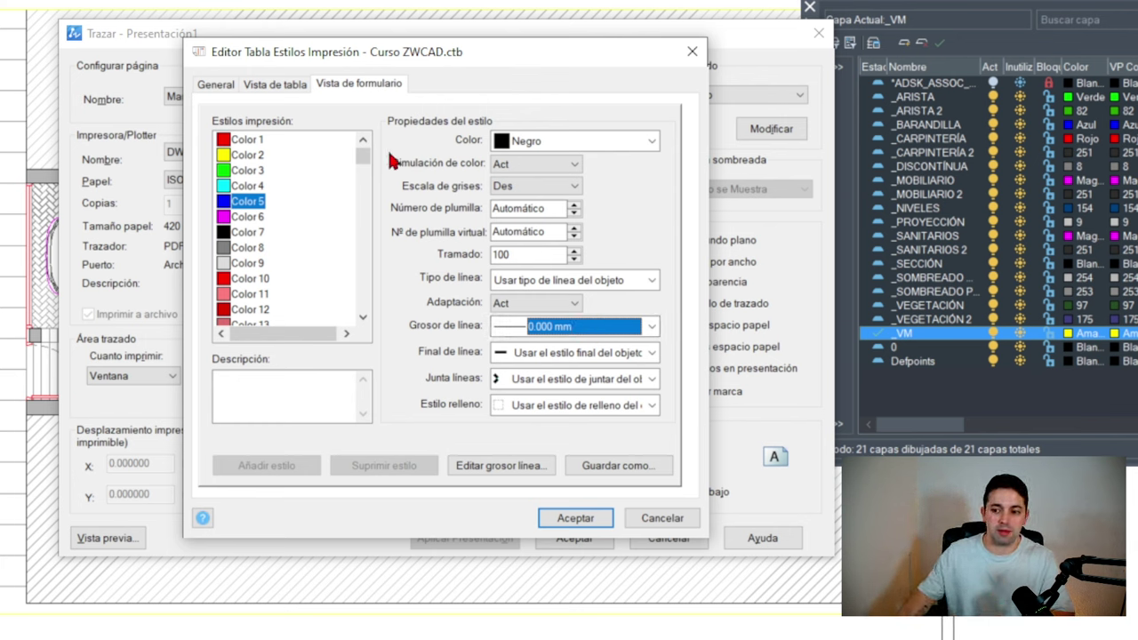
Step: Set the Color 1 plot style to print in Negro with a 0.050 mm lineweight
{"action": "left_click", "coordinate": [248, 140]}
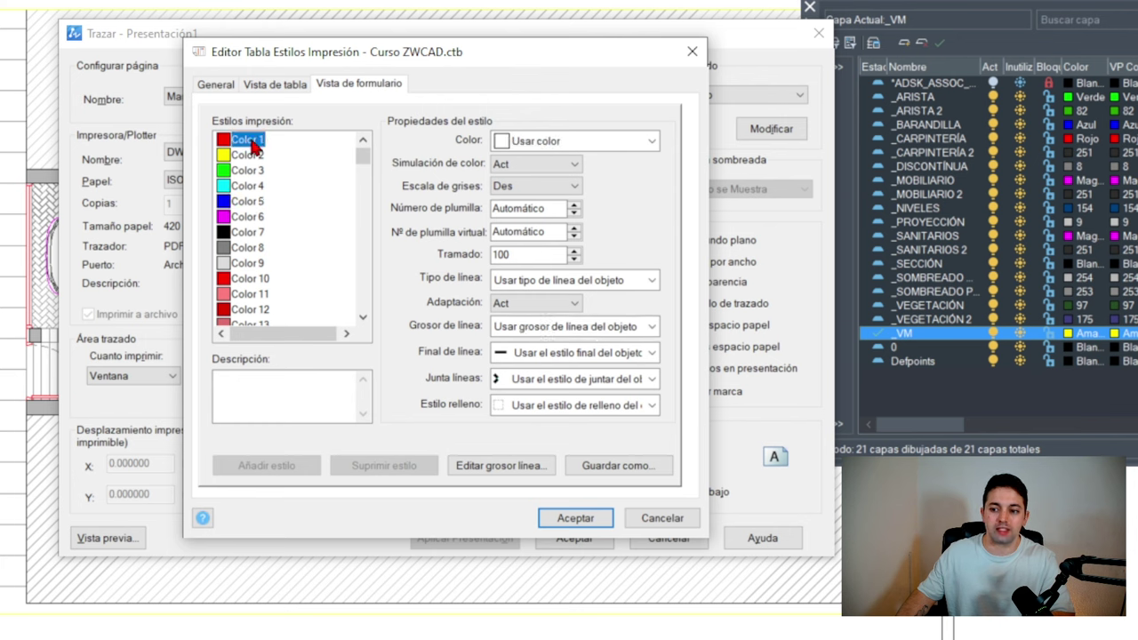
{"action": "left_click", "coordinate": [578, 140]}
{"action": "left_click", "coordinate": [541, 269]}
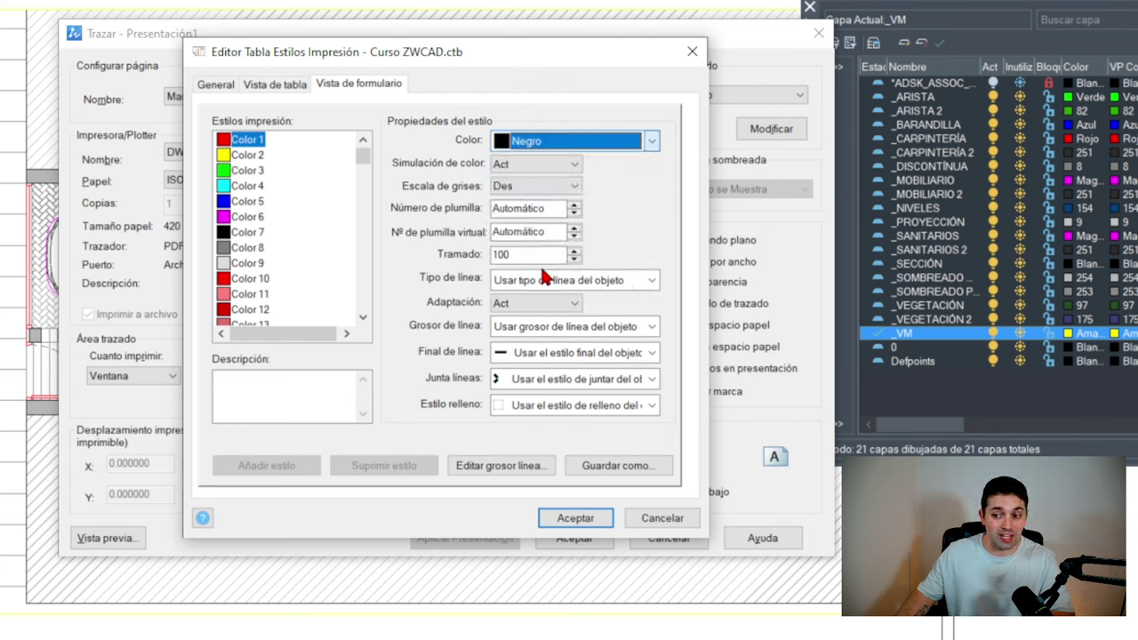
{"action": "left_click", "coordinate": [567, 326]}
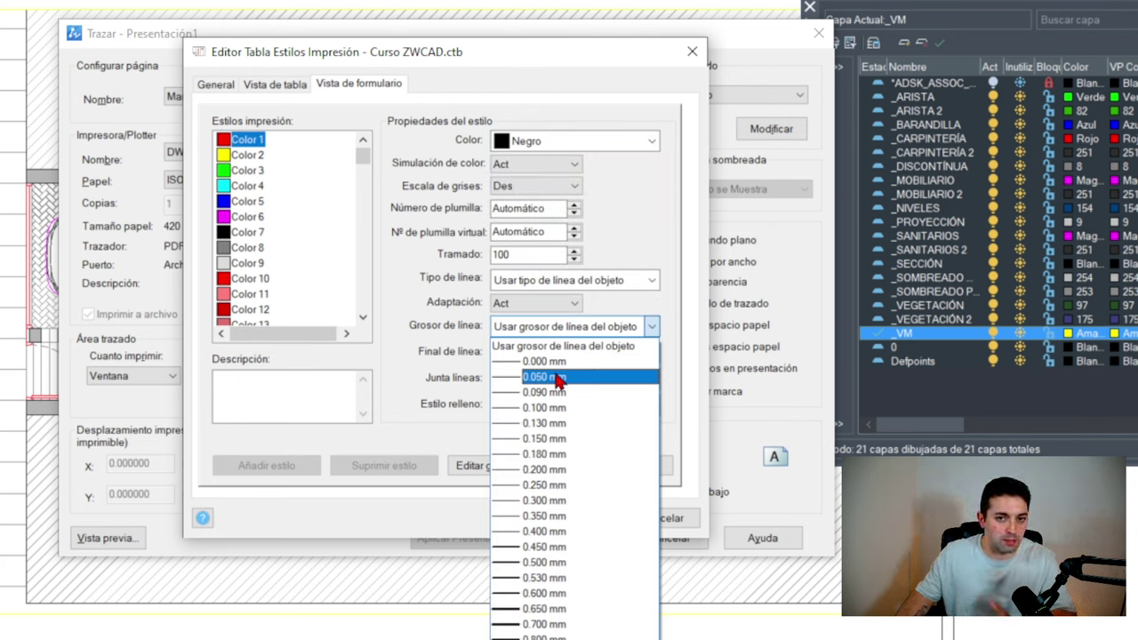
{"action": "left_click", "coordinate": [558, 378]}
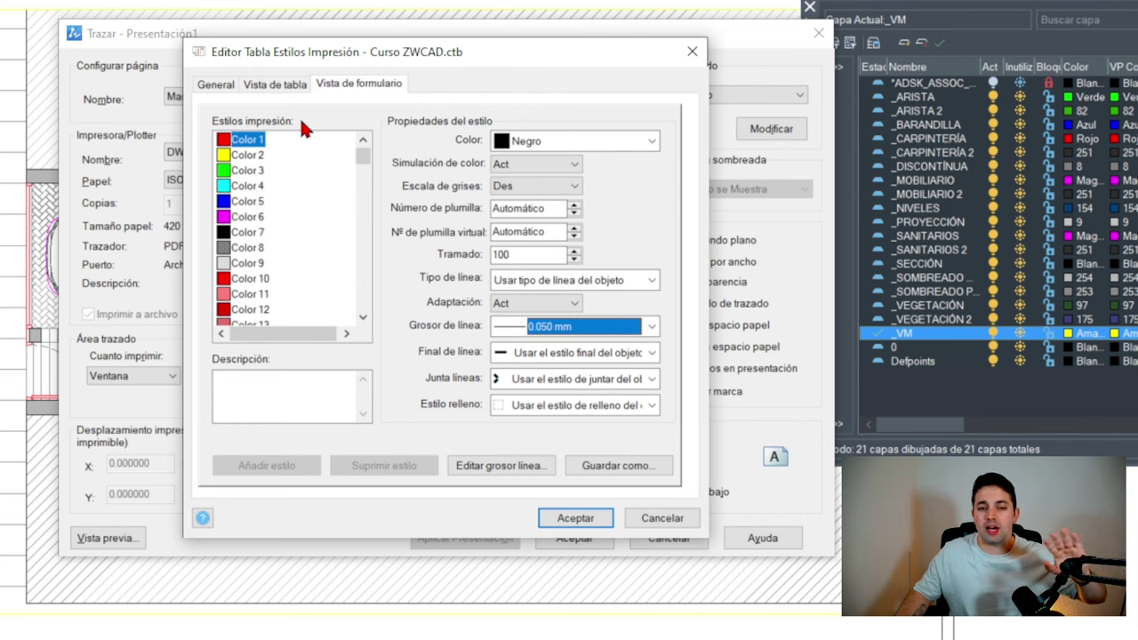
Step: Keep Usar color for the Color 251 plot style and set its lineweight to 0.000 mm
{"action": "left_click_drag", "start_coordinate": [359, 164], "coordinate": [346, 329]}
{"action": "left_click", "coordinate": [273, 251]}
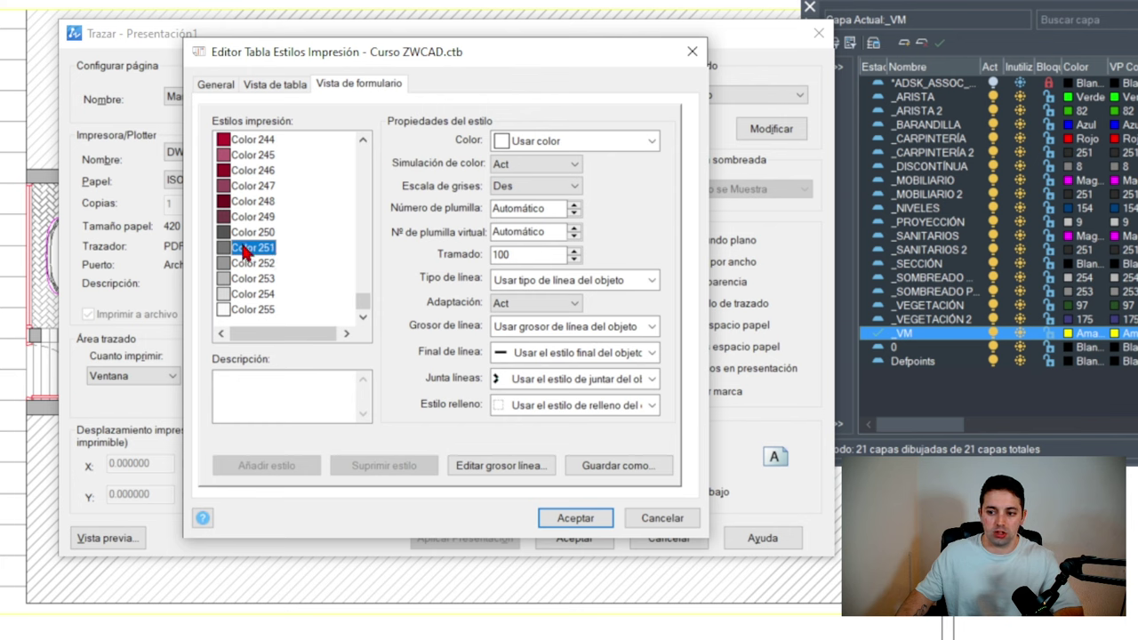
{"action": "left_click", "coordinate": [647, 139]}
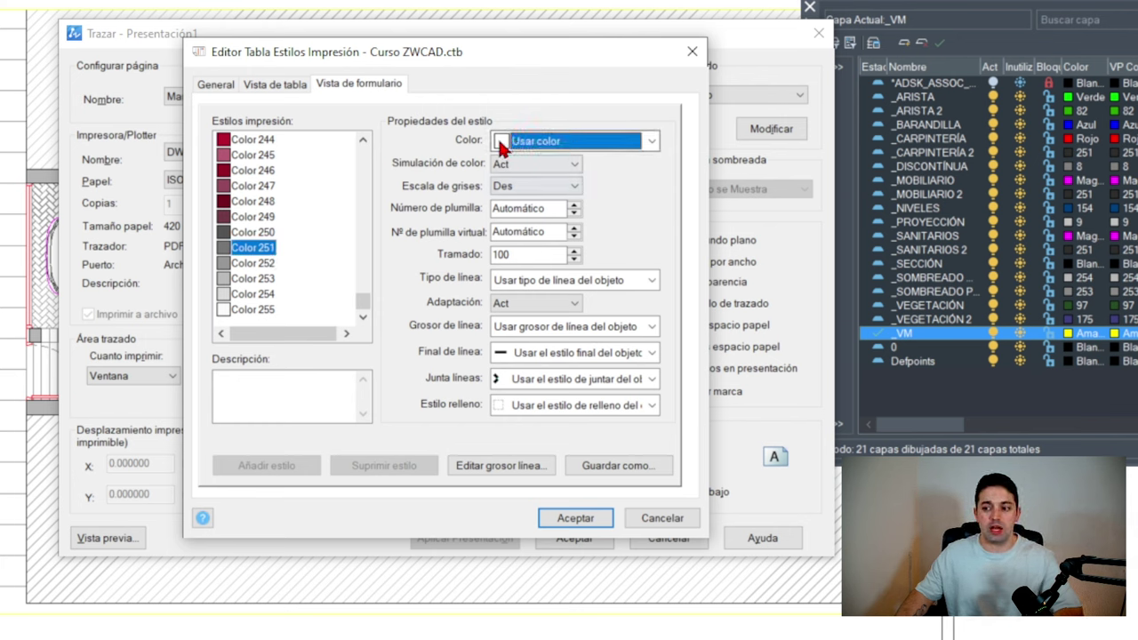
{"action": "left_click", "coordinate": [652, 141]}
{"action": "scroll", "coordinate": [554, 141], "scroll_direction": "down", "scroll_amount": 2}
{"action": "left_click", "coordinate": [554, 140]}
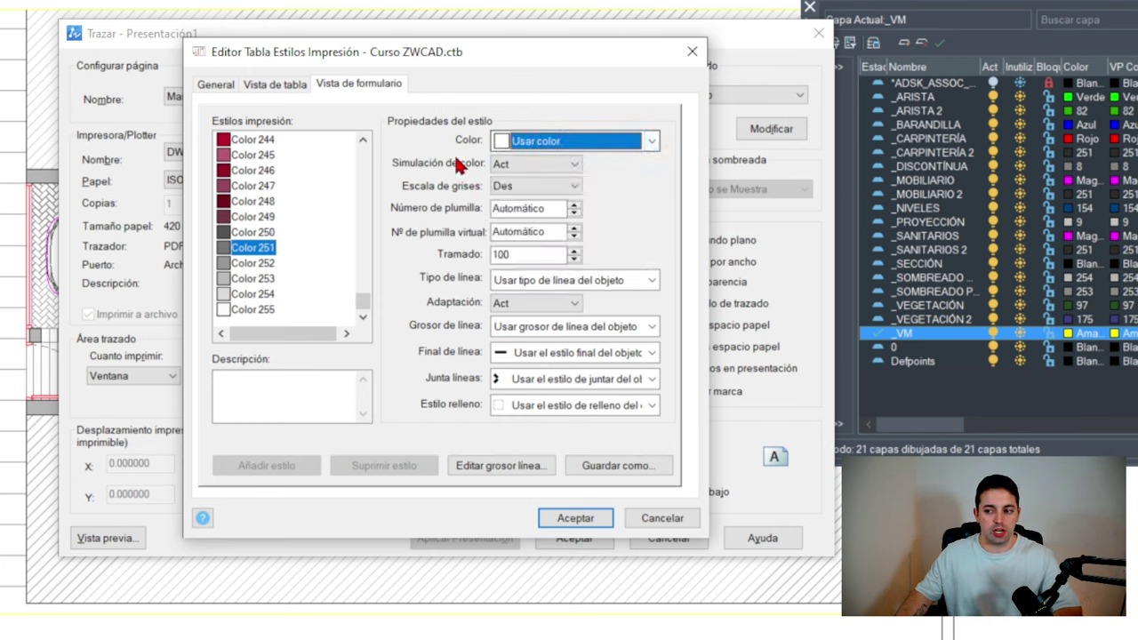
{"action": "left_click", "coordinate": [554, 326]}
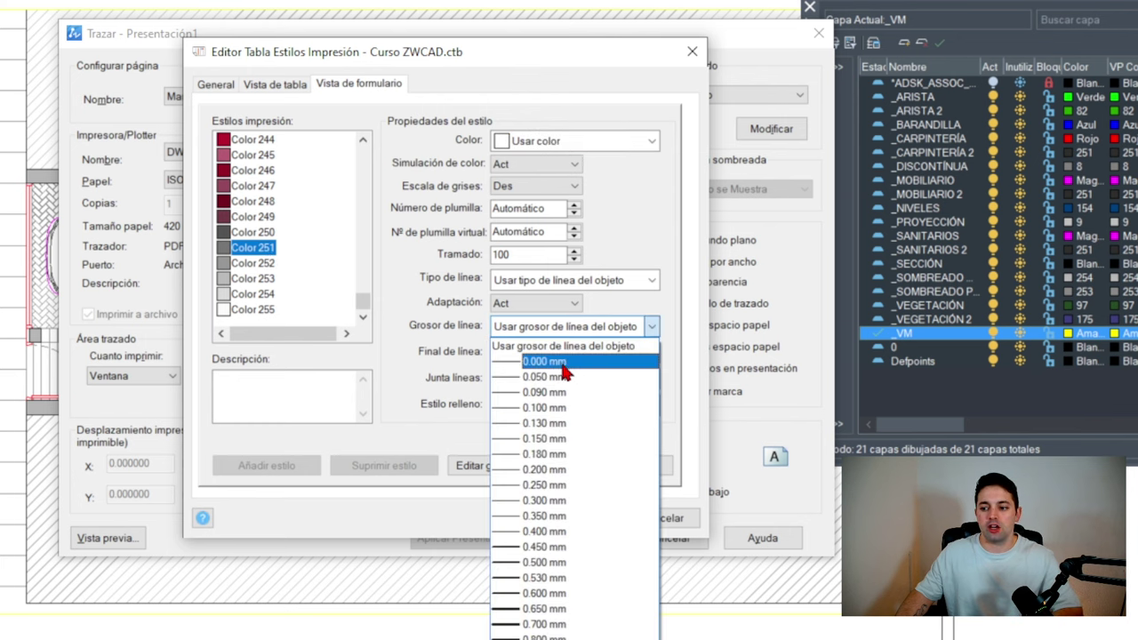
{"action": "left_click", "coordinate": [543, 362]}
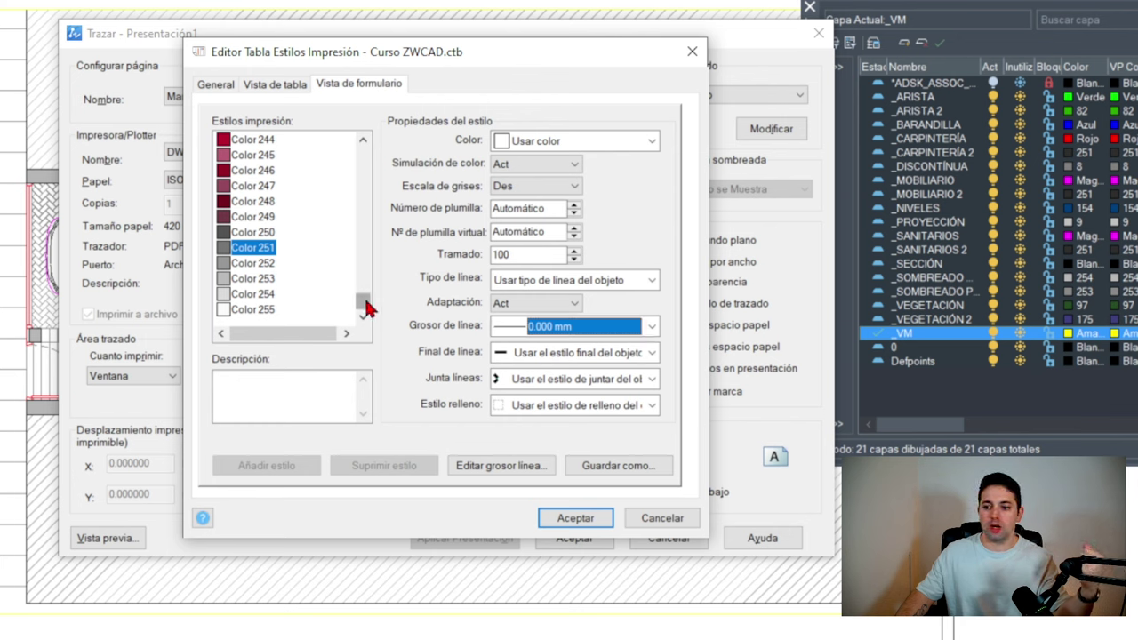
Step: Set the lineweight of the Color 8 plot style to 0.050 mm
{"action": "left_click_drag", "start_coordinate": [364, 304], "coordinate": [363, 151]}
{"action": "left_click", "coordinate": [253, 248]}
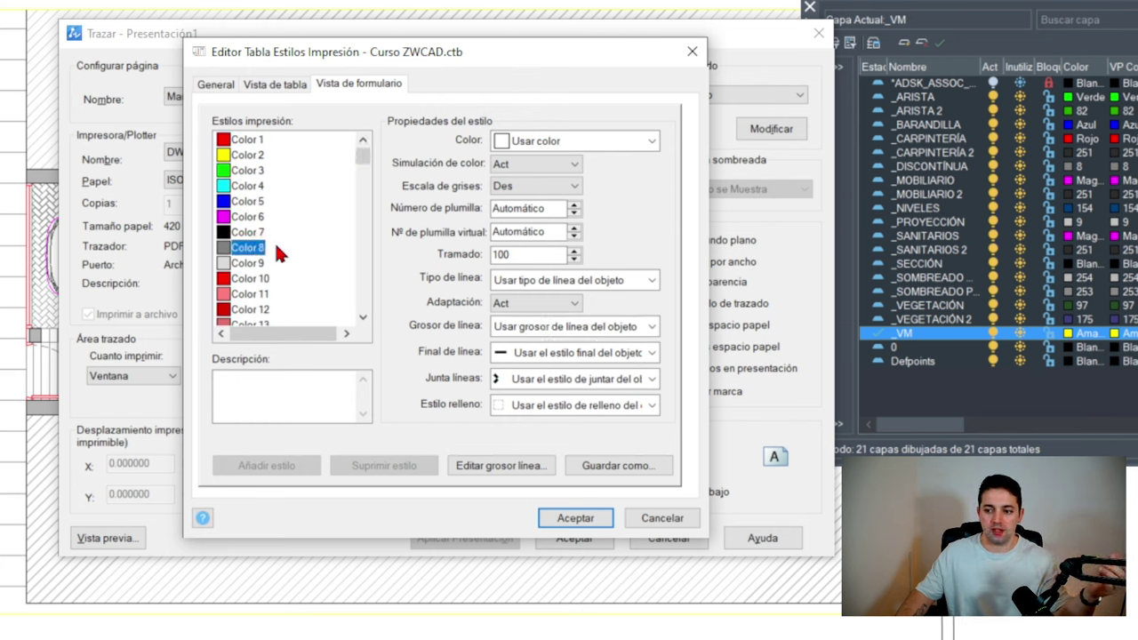
{"action": "left_click", "coordinate": [572, 326]}
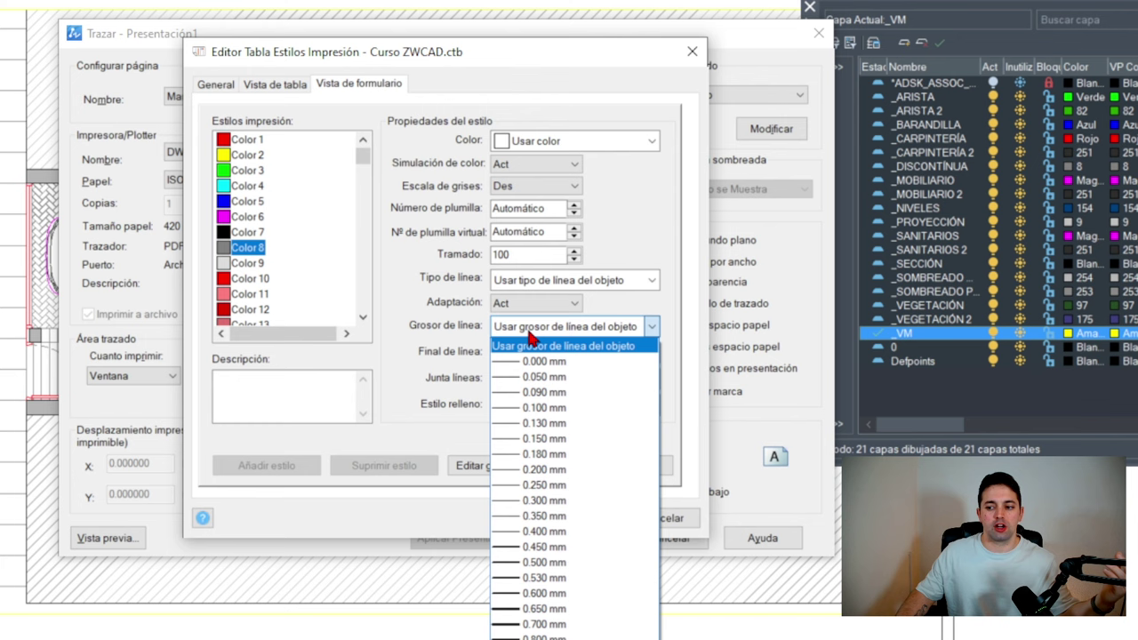
{"action": "left_click", "coordinate": [538, 378]}
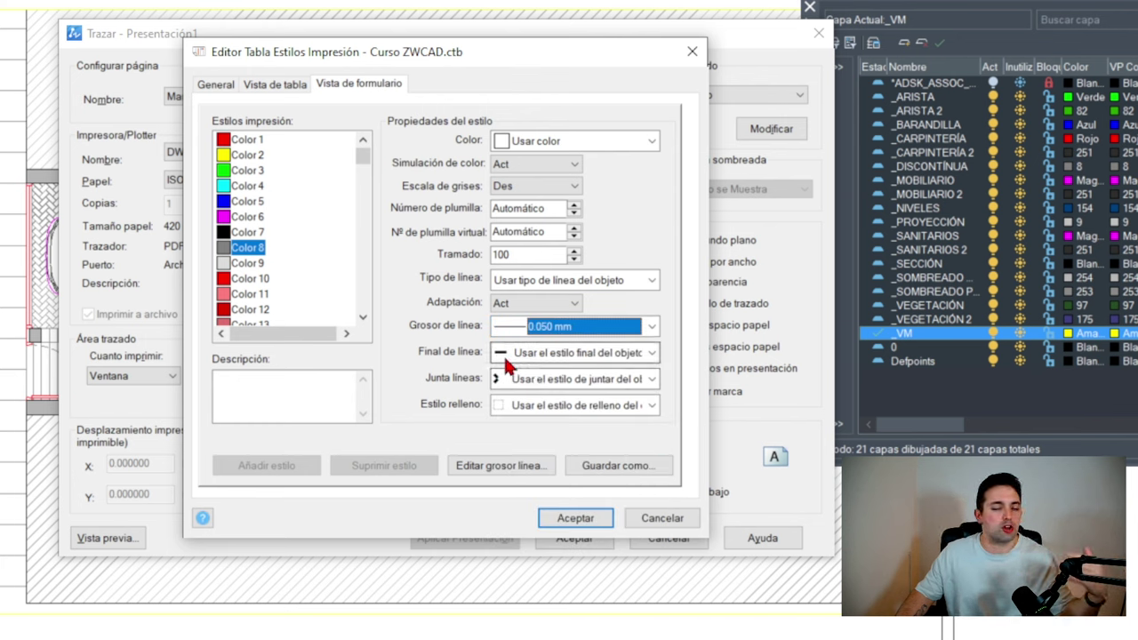
Step: Set the Color 6 plot style to print in Negro with a 0.000 mm lineweight
{"action": "left_click", "coordinate": [240, 217]}
{"action": "left_click", "coordinate": [568, 141]}
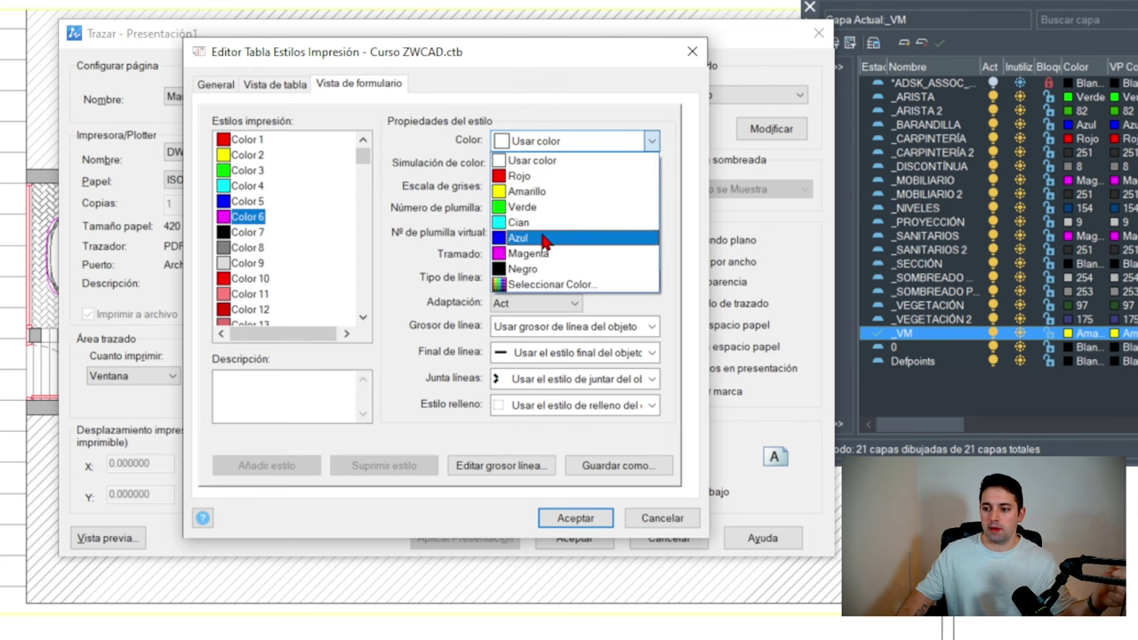
{"action": "left_click", "coordinate": [538, 270]}
{"action": "left_click", "coordinate": [565, 327]}
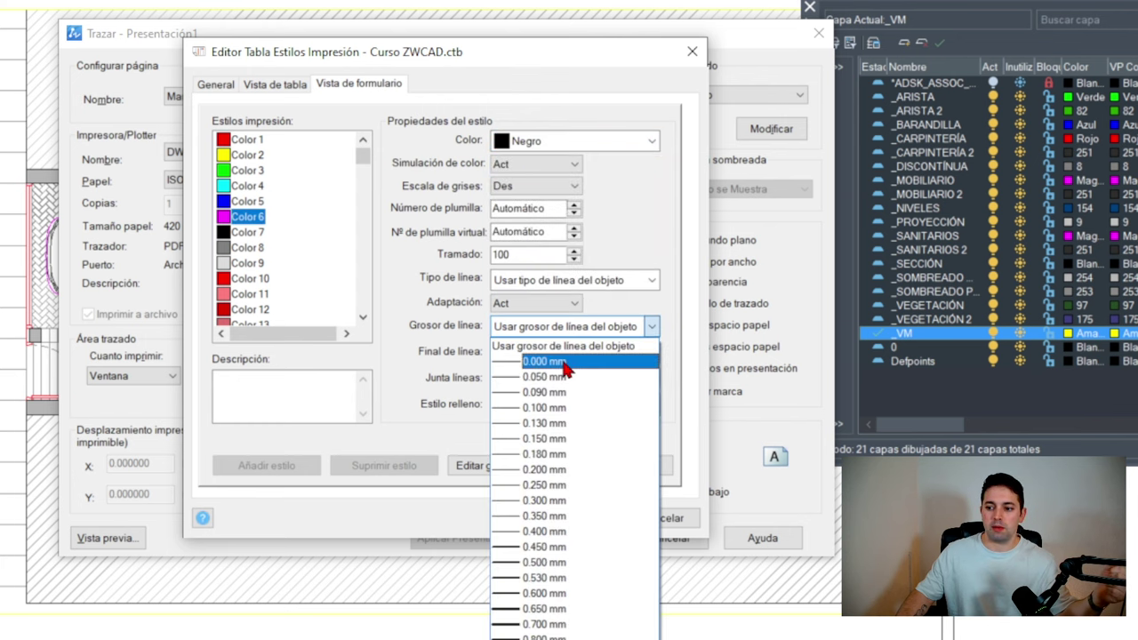
{"action": "left_click", "coordinate": [566, 362]}
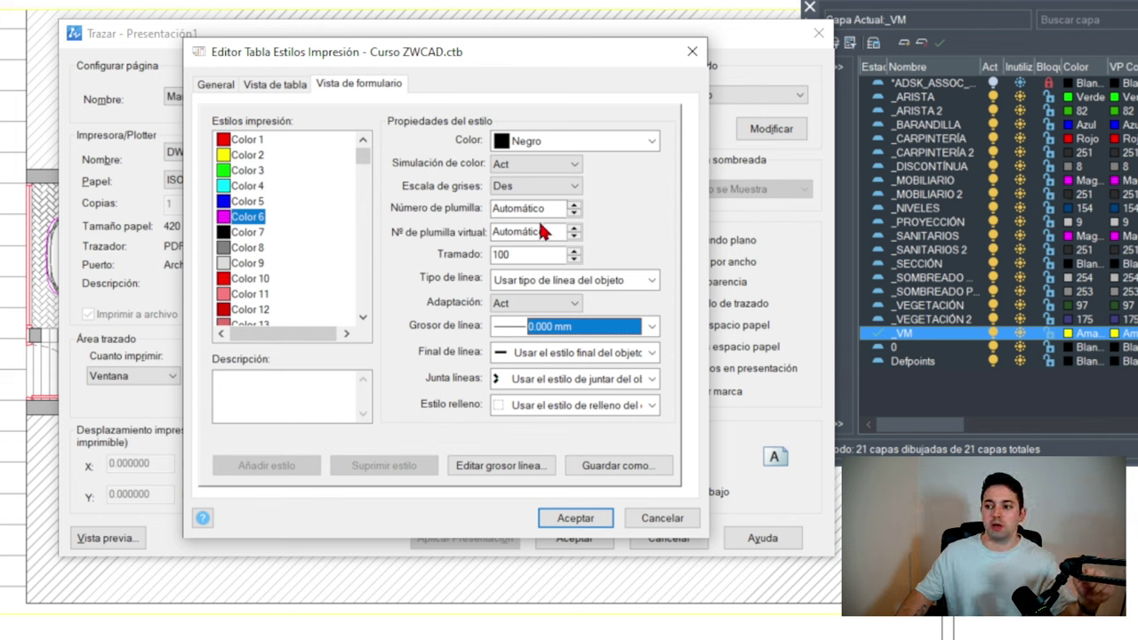
Step: Set the lineweight of the Color 154 plot style to 0.000 mm
{"action": "left_click", "coordinate": [365, 176]}
{"action": "left_click_drag", "start_coordinate": [364, 176], "coordinate": [276, 249]}
{"action": "scroll", "coordinate": [277, 245], "scroll_direction": "down", "scroll_amount": 3}
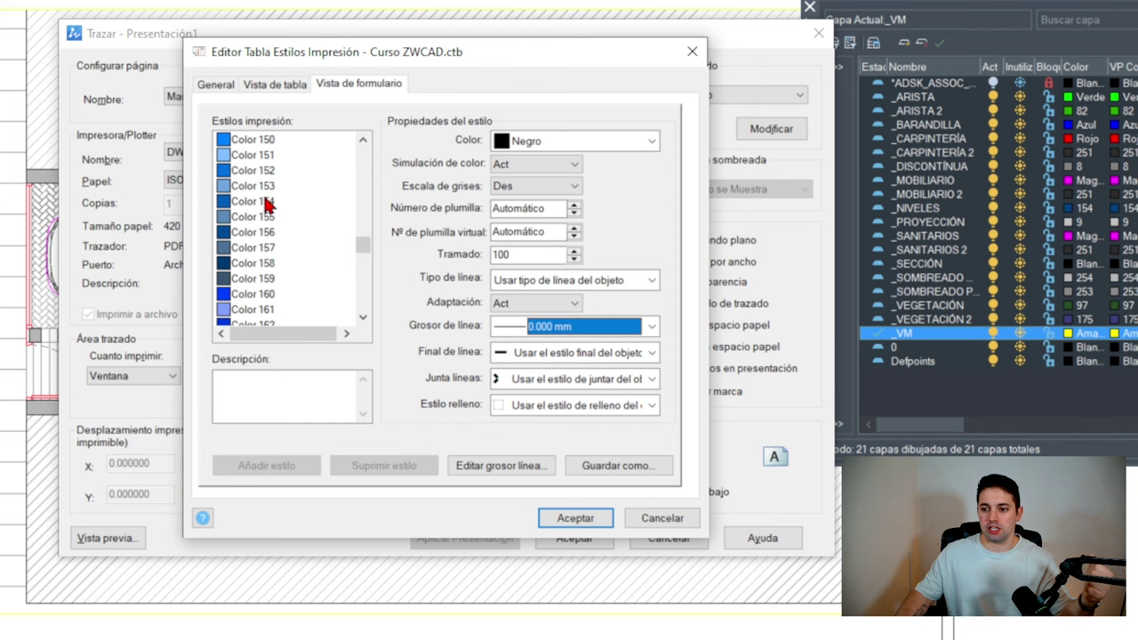
{"action": "left_click", "coordinate": [266, 203]}
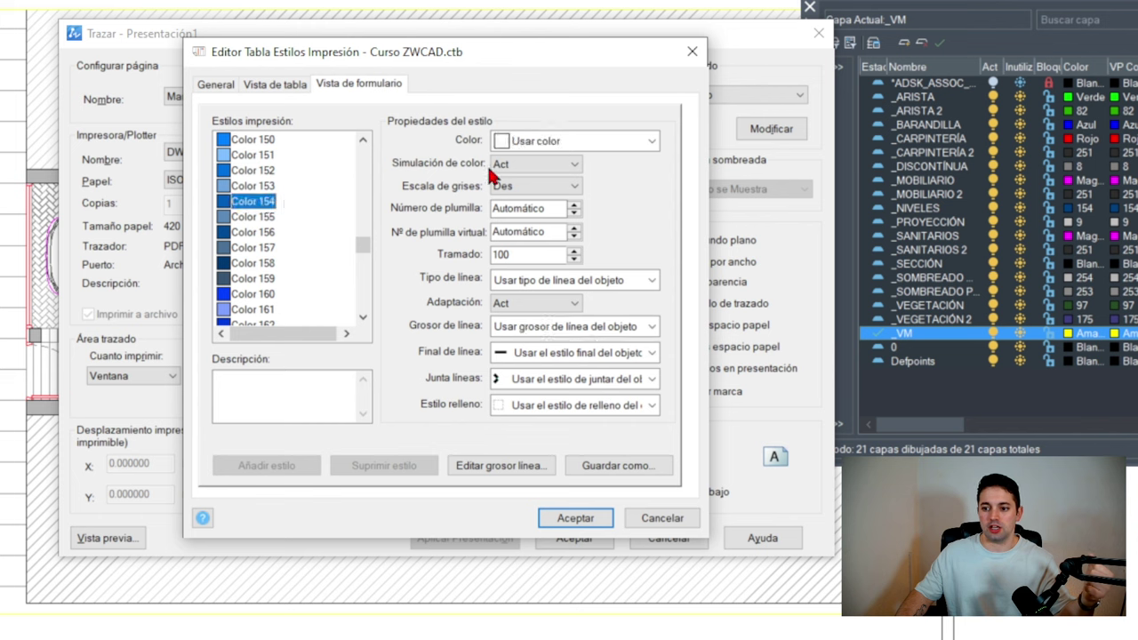
{"action": "left_click", "coordinate": [537, 327]}
{"action": "left_click", "coordinate": [539, 359]}
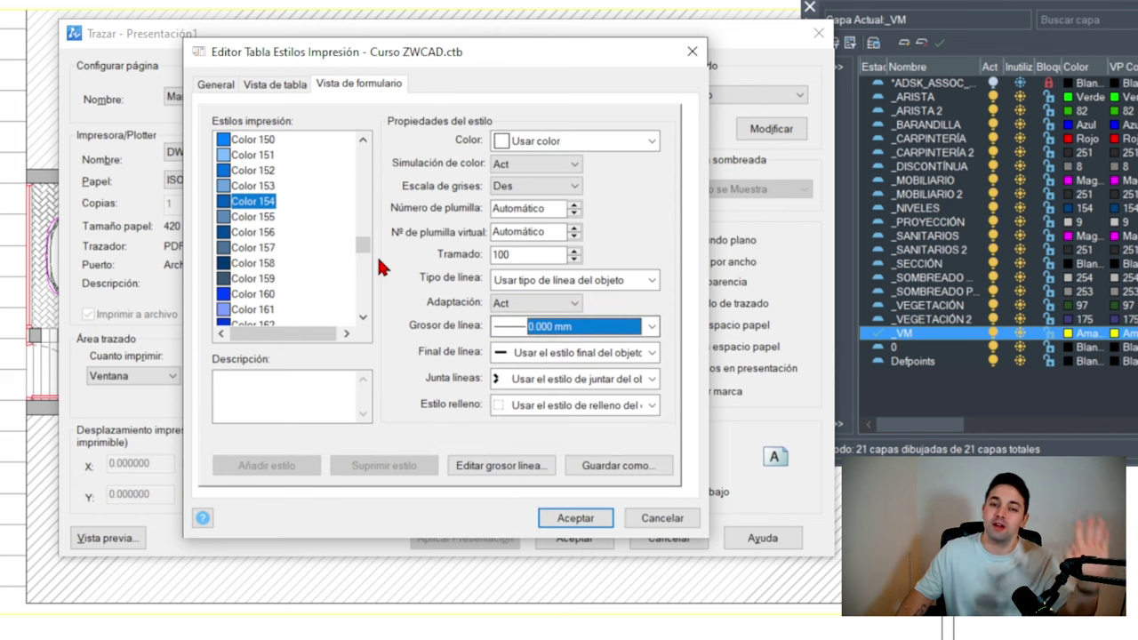
Step: Set the lineweight of the Color 9 plot style to 0.000 mm
{"action": "left_click_drag", "start_coordinate": [362, 244], "coordinate": [364, 160]}
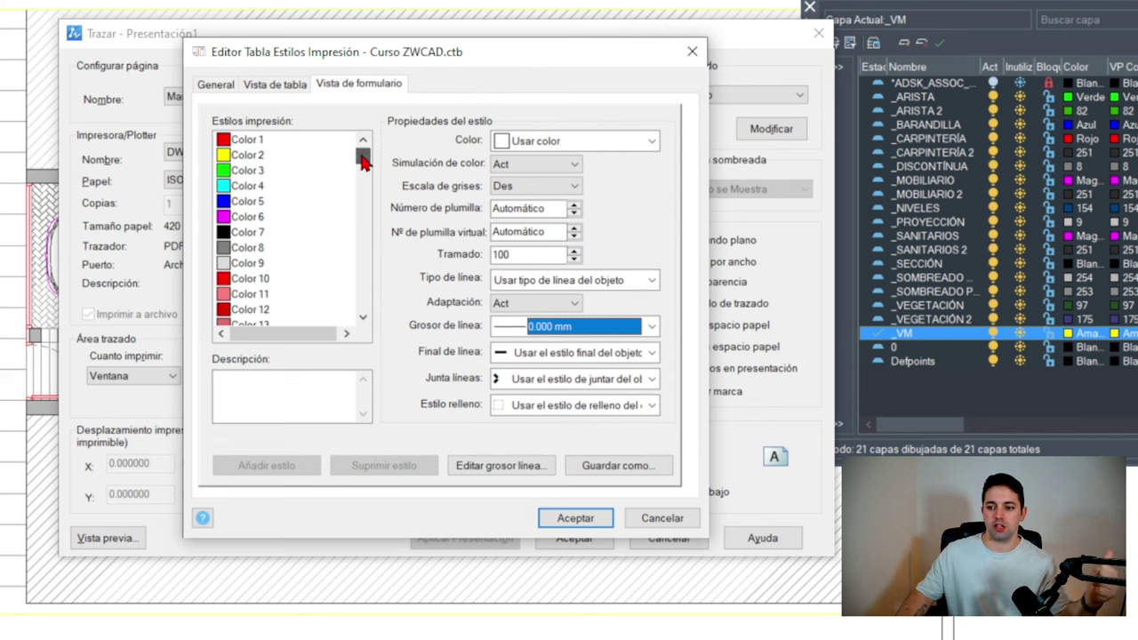
{"action": "left_click", "coordinate": [249, 263]}
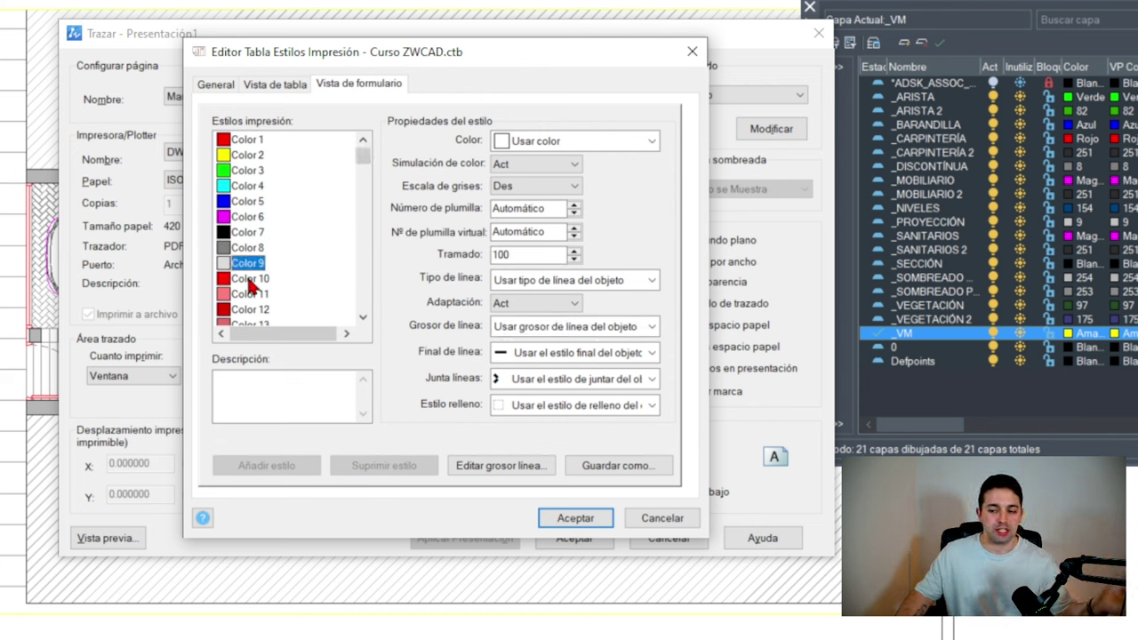
{"action": "left_click", "coordinate": [587, 326]}
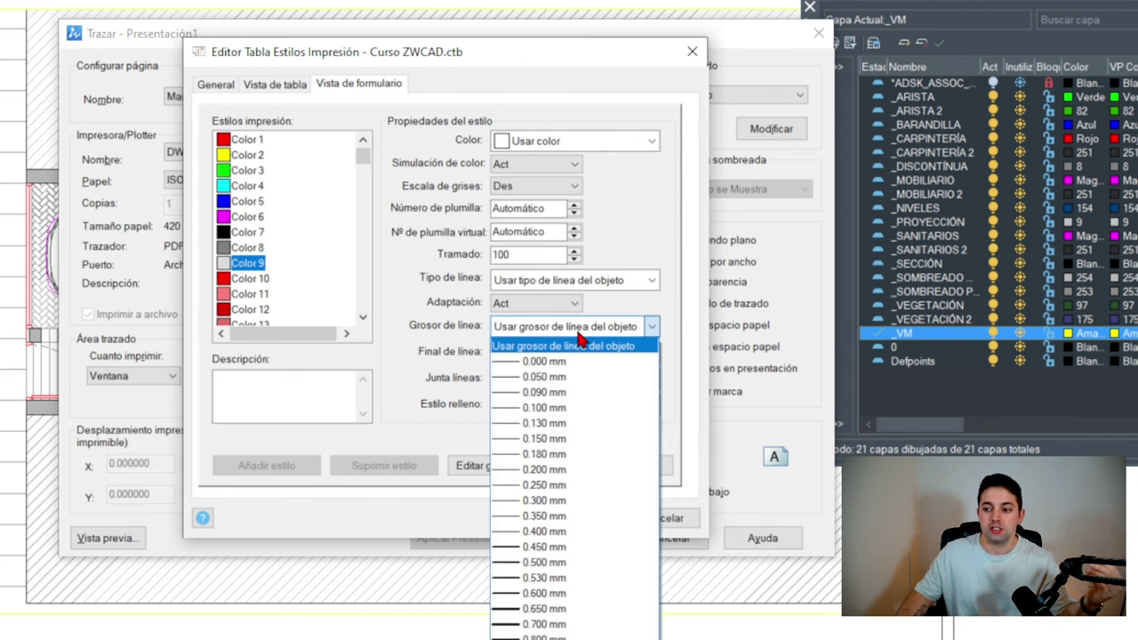
{"action": "left_click", "coordinate": [556, 361]}
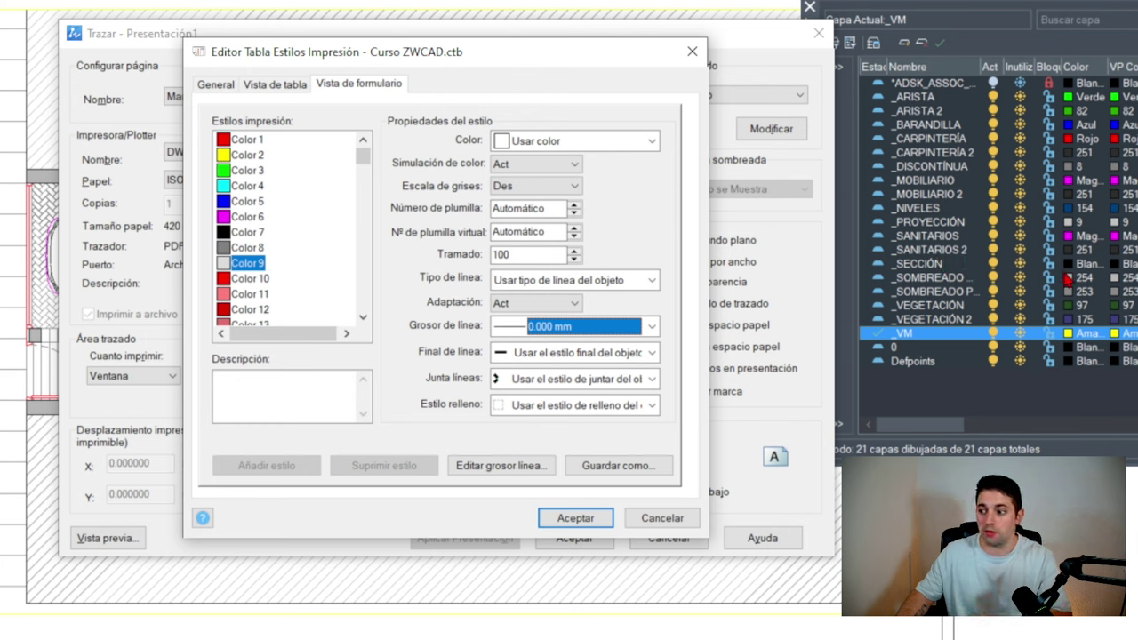
Step: Set the Color 7 plot style to print in Negro with a 0.180 mm lineweight
{"action": "left_click", "coordinate": [247, 233]}
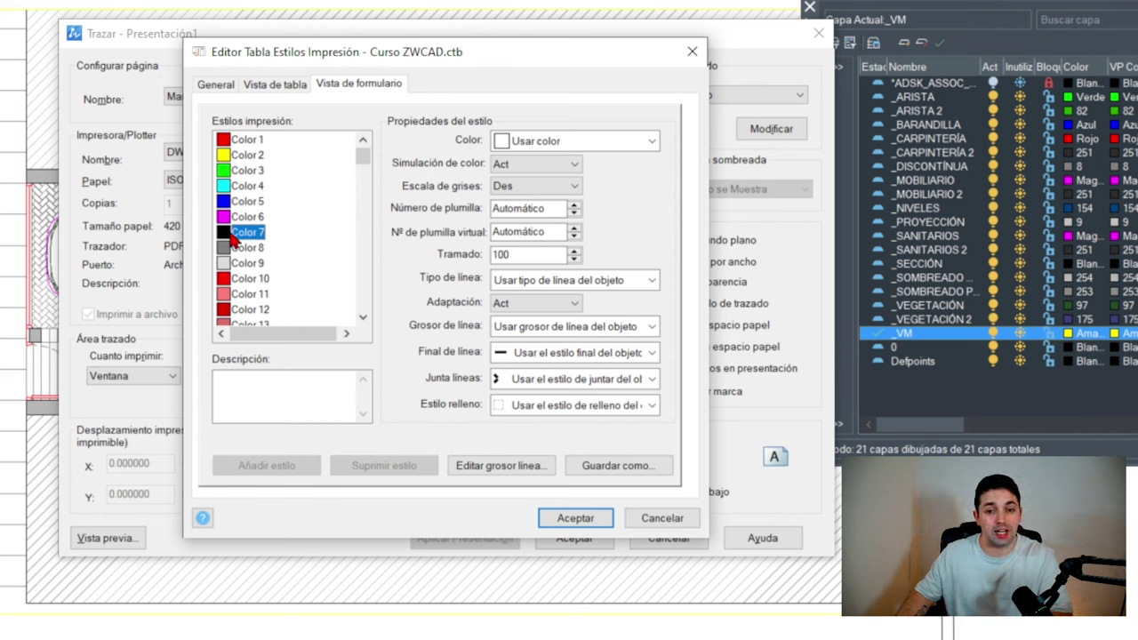
{"action": "left_click", "coordinate": [573, 142]}
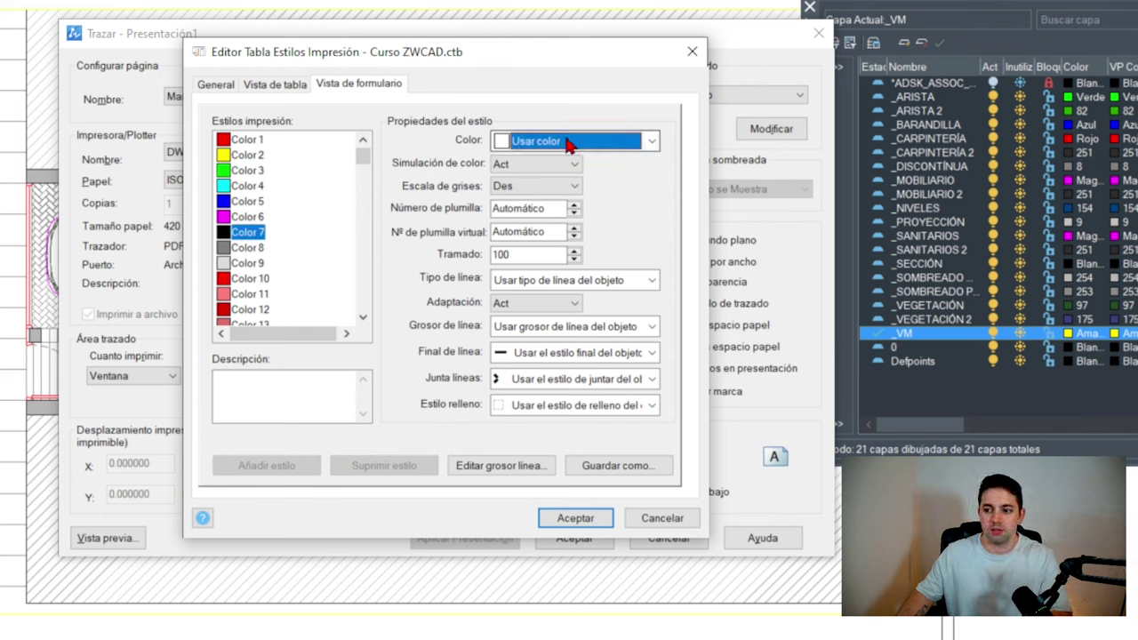
{"action": "left_click", "coordinate": [534, 269]}
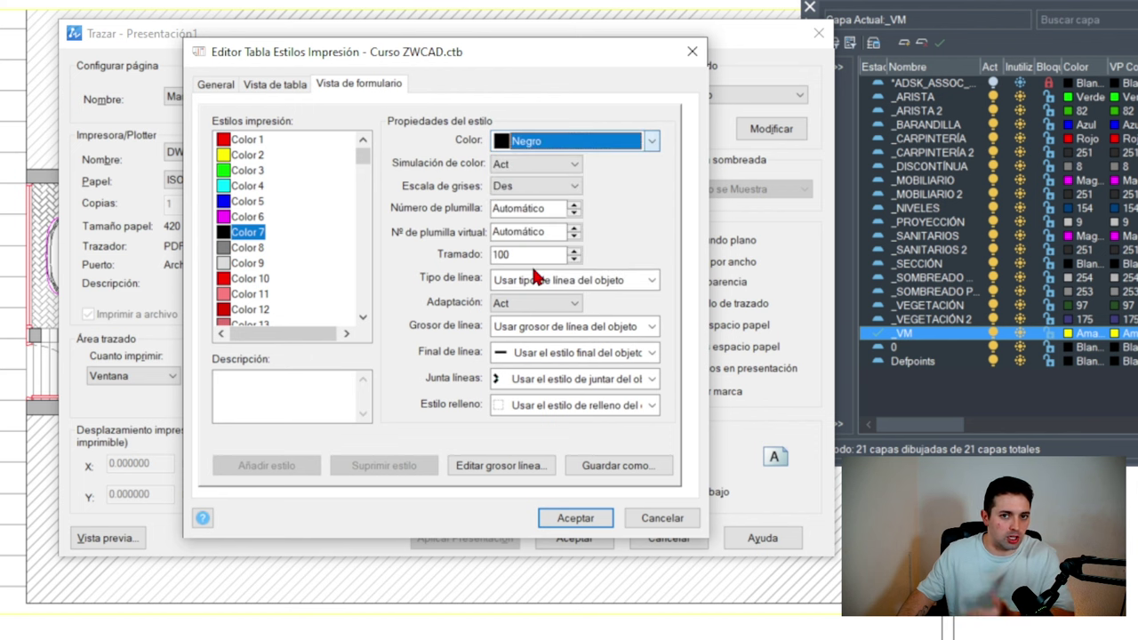
{"action": "left_click", "coordinate": [560, 326]}
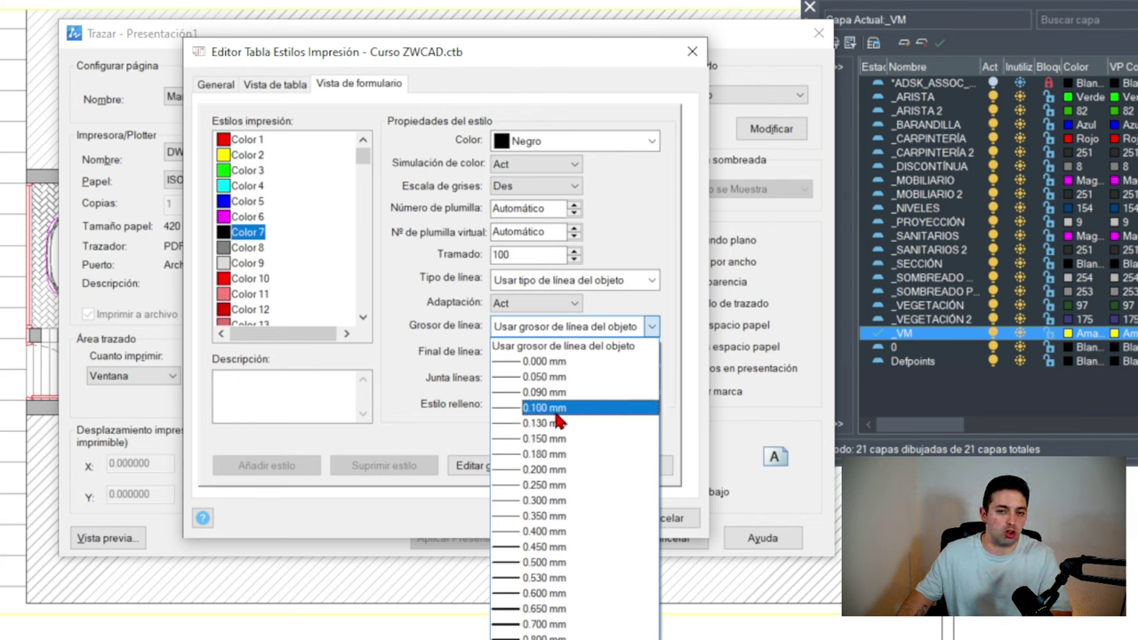
{"action": "left_click", "coordinate": [557, 462]}
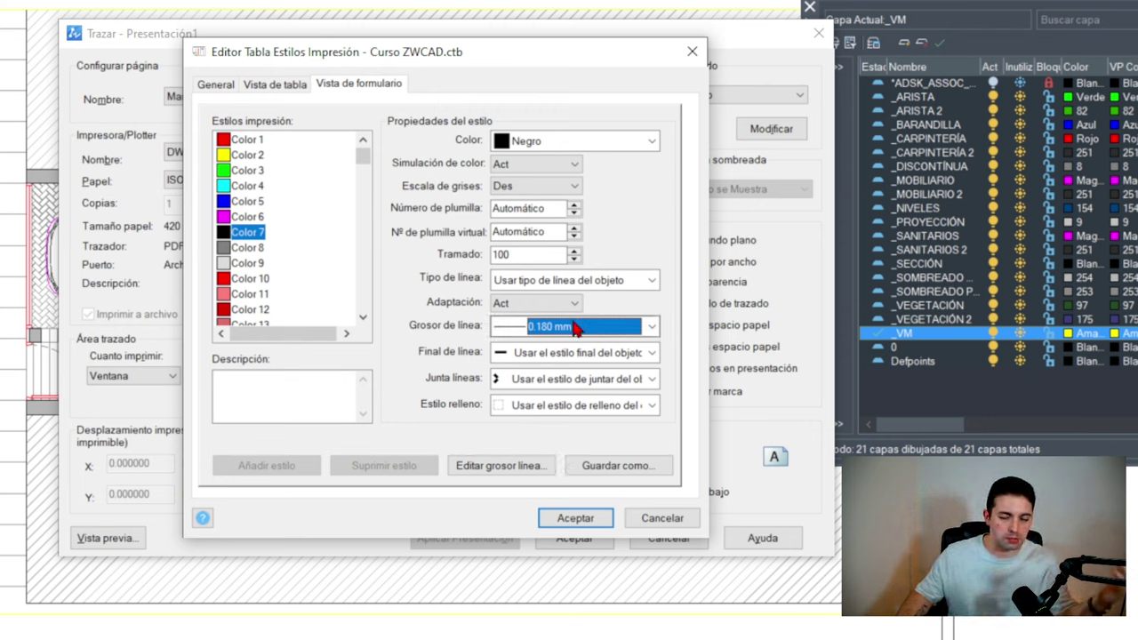
Step: Set the lineweight of the Color 254 and Color 253 plot styles to 0.000 mm
{"action": "left_click_drag", "start_coordinate": [362, 152], "coordinate": [370, 332]}
{"action": "left_click", "coordinate": [254, 293]}
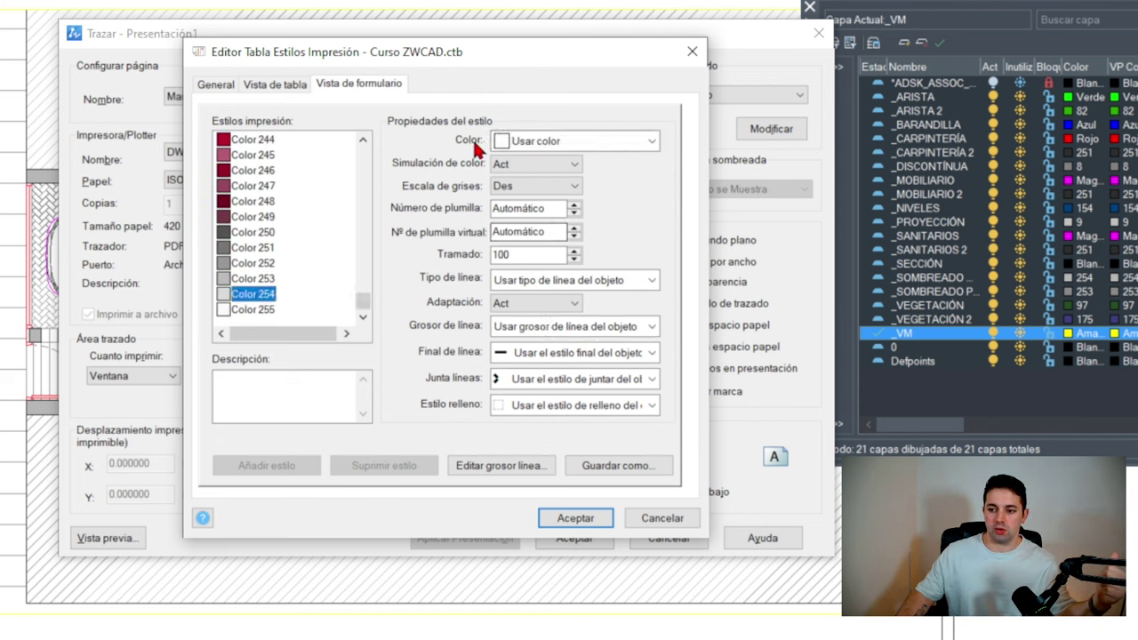
{"action": "left_click", "coordinate": [547, 326]}
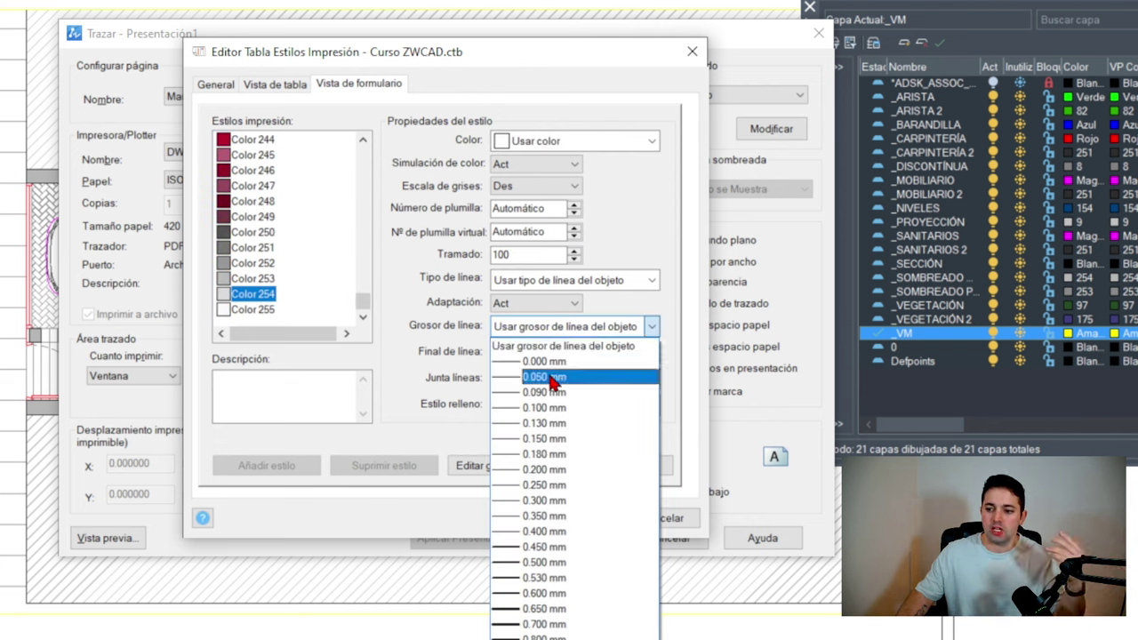
{"action": "left_click", "coordinate": [544, 360]}
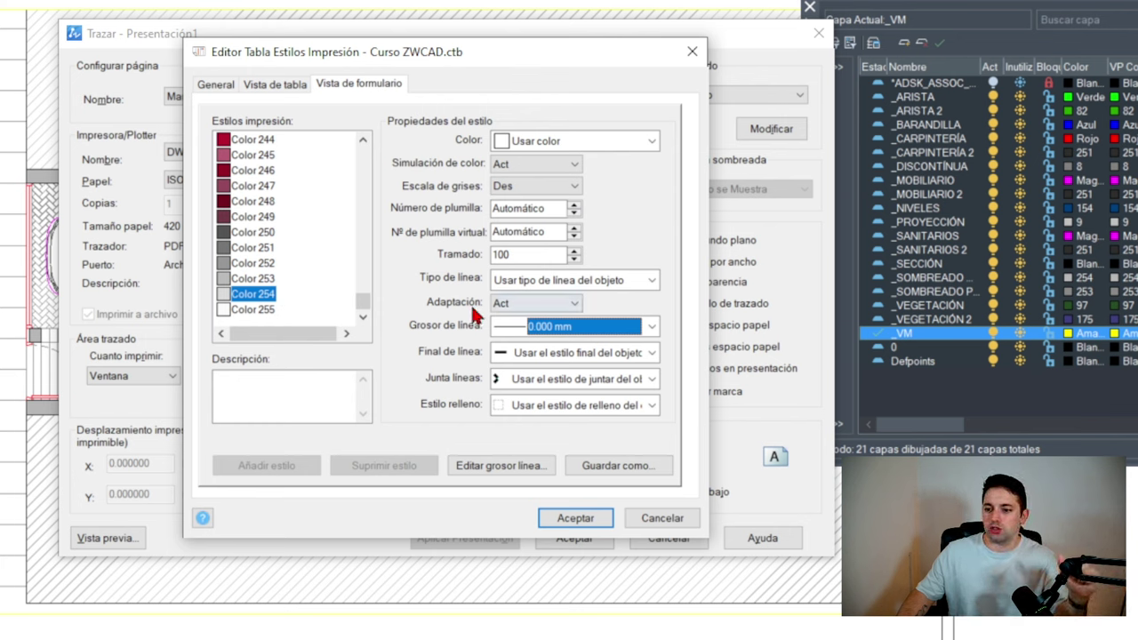
{"action": "left_click", "coordinate": [277, 280]}
{"action": "left_click", "coordinate": [571, 326]}
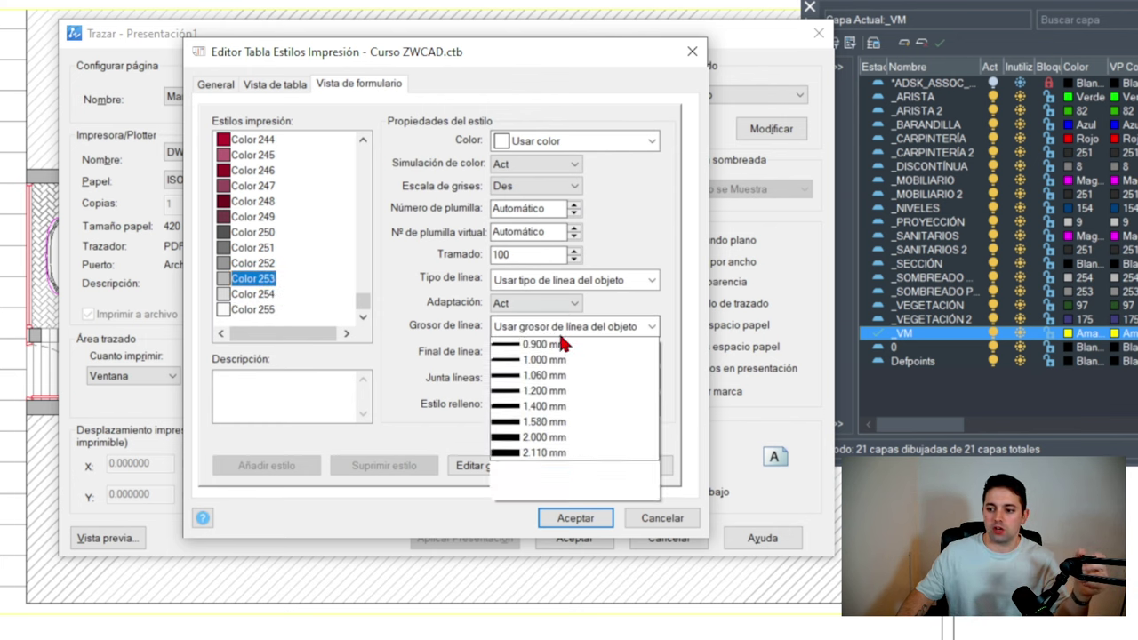
{"action": "left_click", "coordinate": [544, 363]}
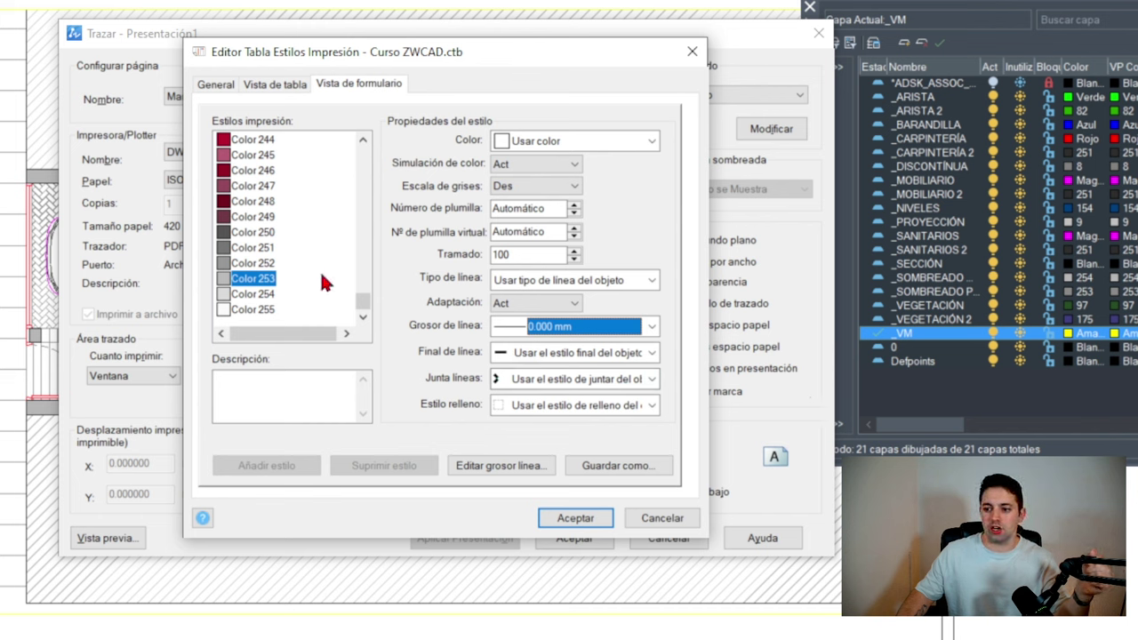
Step: Set the Color 97 plot style to print in the pale green true colour 195,225,193
{"action": "left_click_drag", "start_coordinate": [364, 304], "coordinate": [360, 211]}
{"action": "left_click", "coordinate": [252, 200]}
{"action": "left_click", "coordinate": [569, 140]}
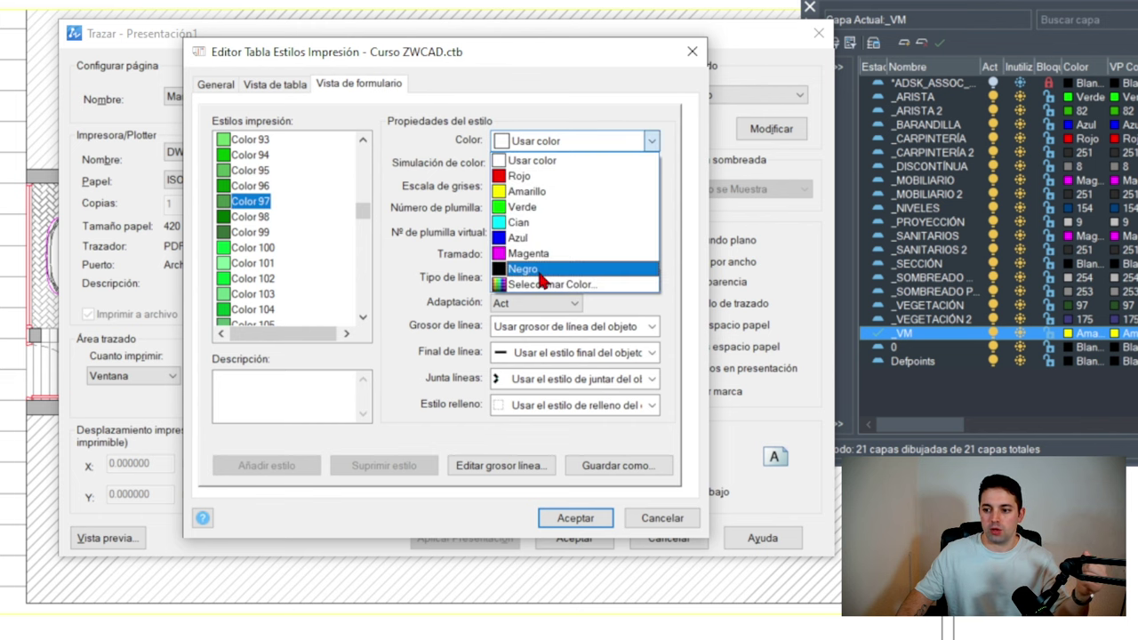
{"action": "left_click", "coordinate": [547, 284]}
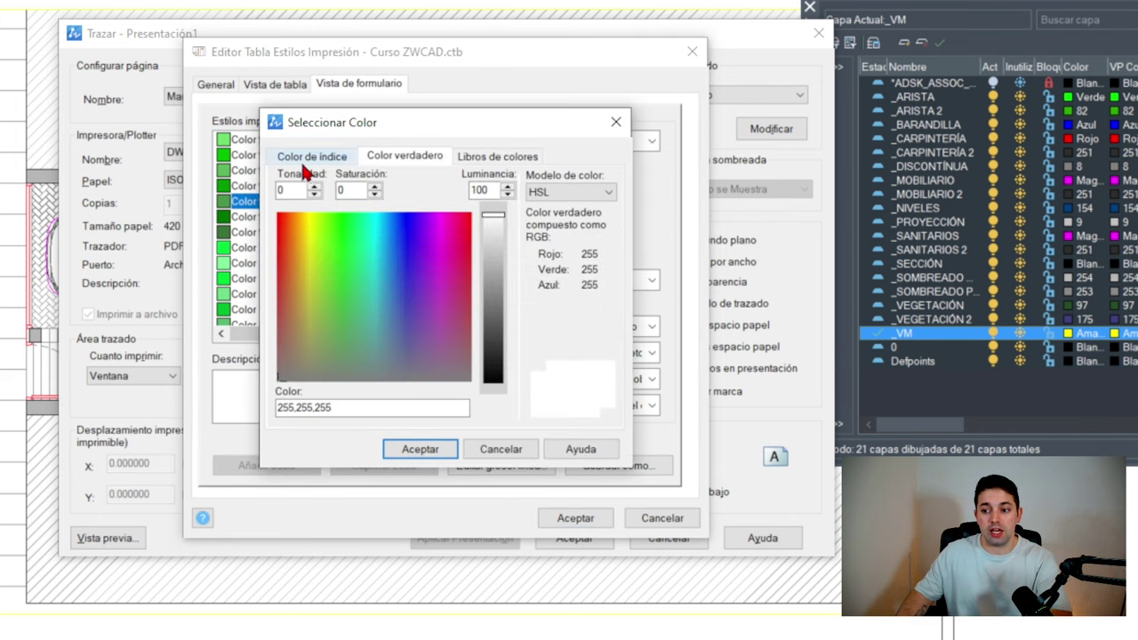
{"action": "left_click", "coordinate": [306, 162]}
{"action": "left_click", "coordinate": [464, 158]}
{"action": "left_click", "coordinate": [480, 158]}
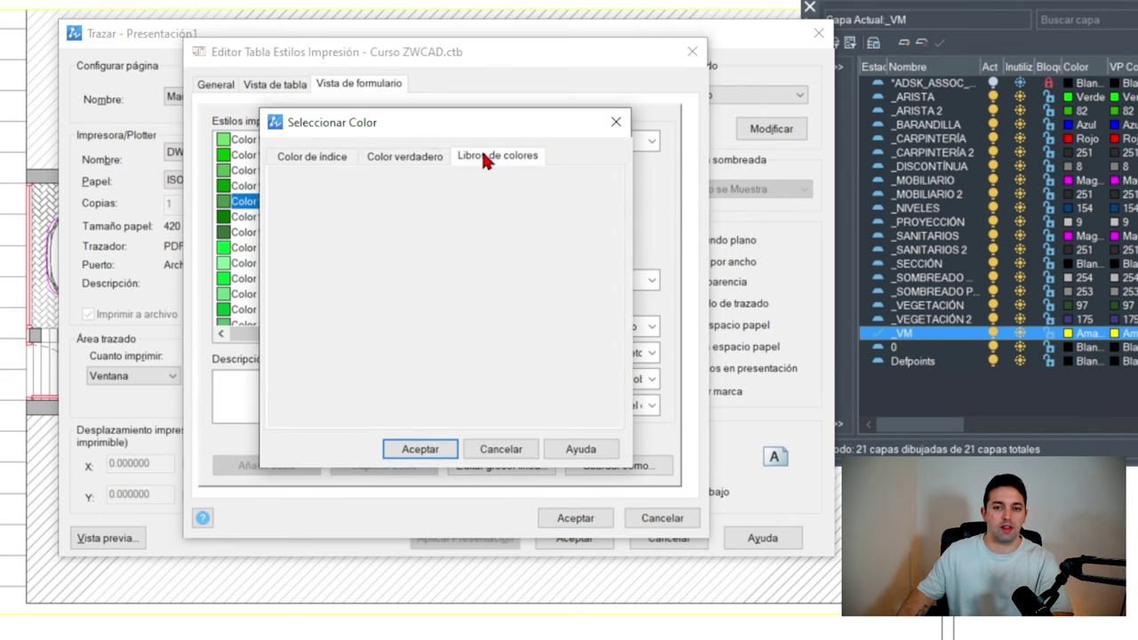
{"action": "left_click", "coordinate": [438, 158]}
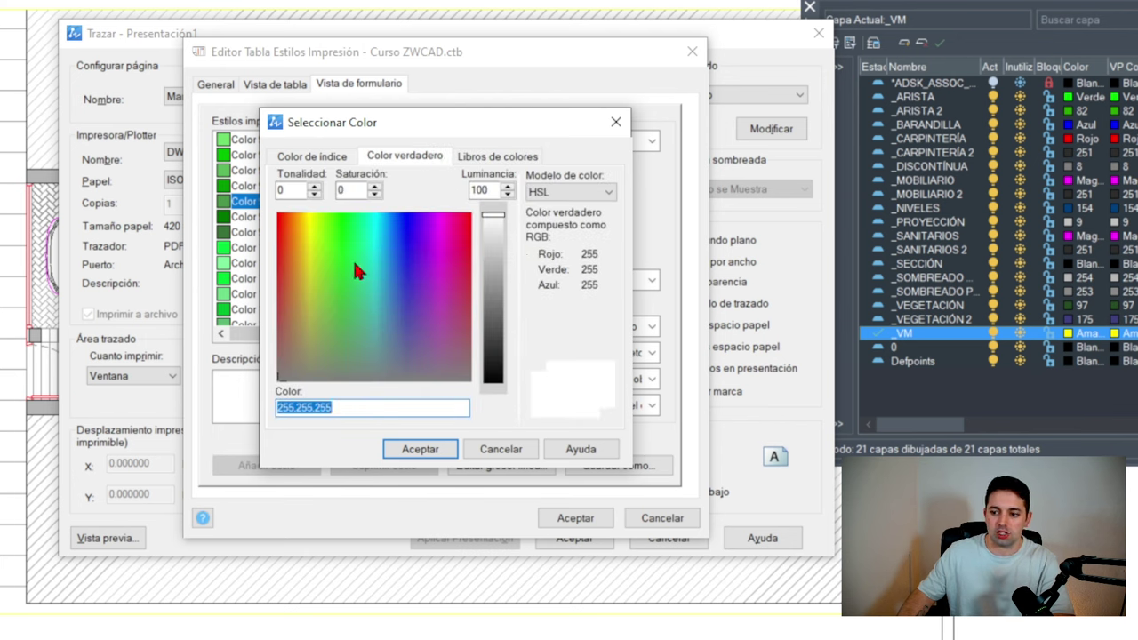
{"action": "left_click", "coordinate": [347, 328]}
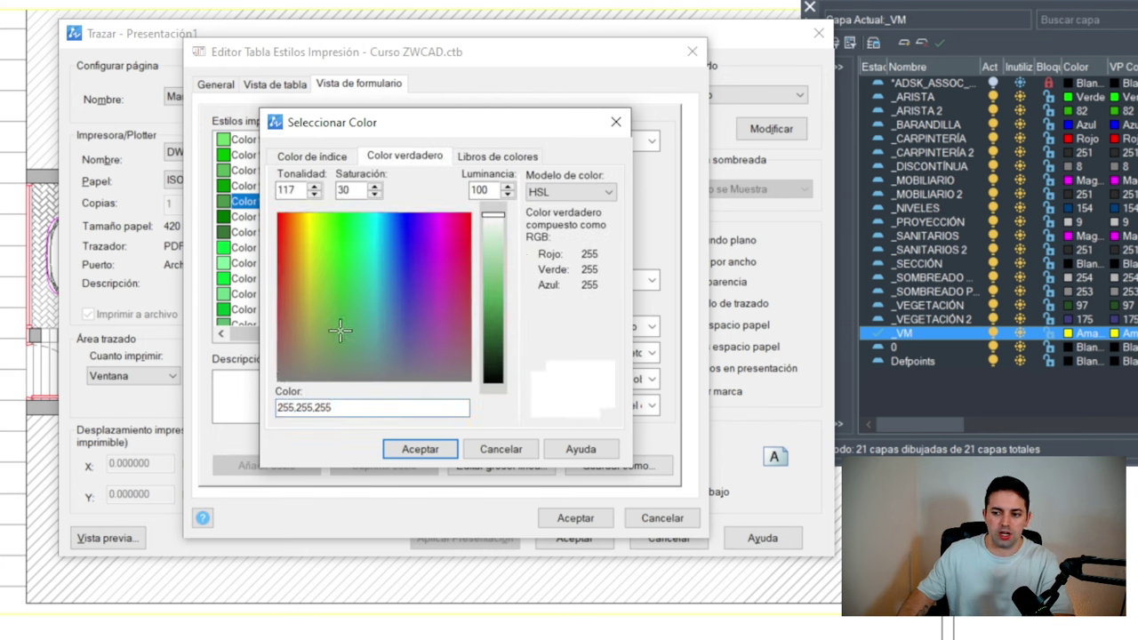
{"action": "left_click", "coordinate": [493, 245]}
{"action": "left_click_drag", "start_coordinate": [342, 328], "coordinate": [338, 322]}
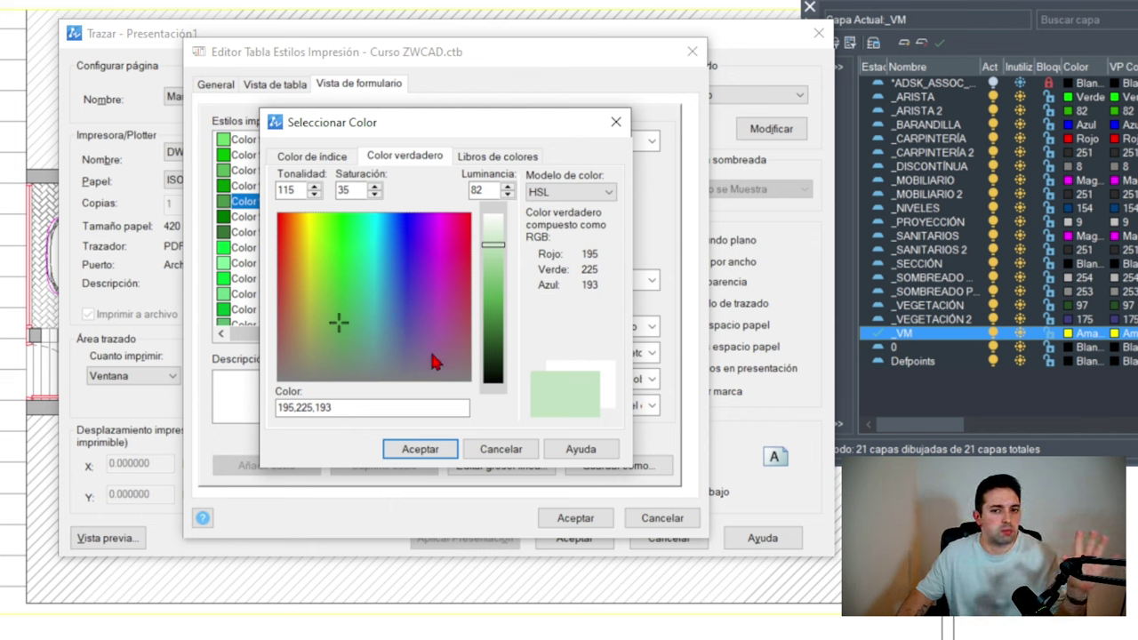
{"action": "left_click", "coordinate": [422, 447]}
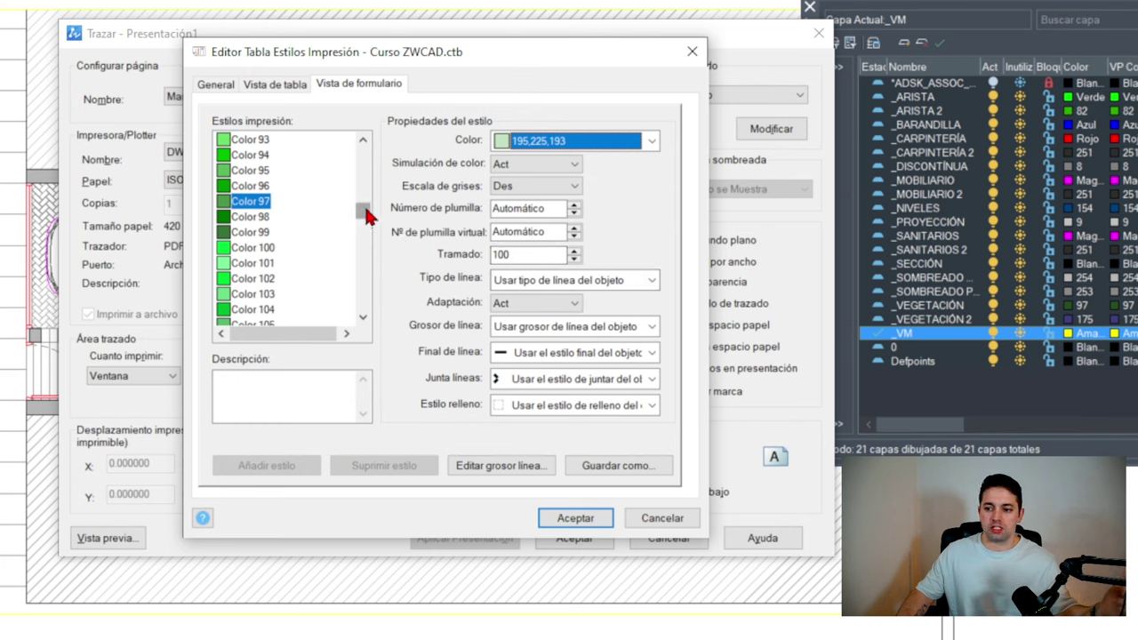
Step: Set the Color 175 plot style to print in index colour 253 with a 0.000 mm lineweight
{"action": "left_click_drag", "start_coordinate": [363, 212], "coordinate": [368, 264]}
{"action": "left_click", "coordinate": [257, 155]}
{"action": "left_click", "coordinate": [622, 141]}
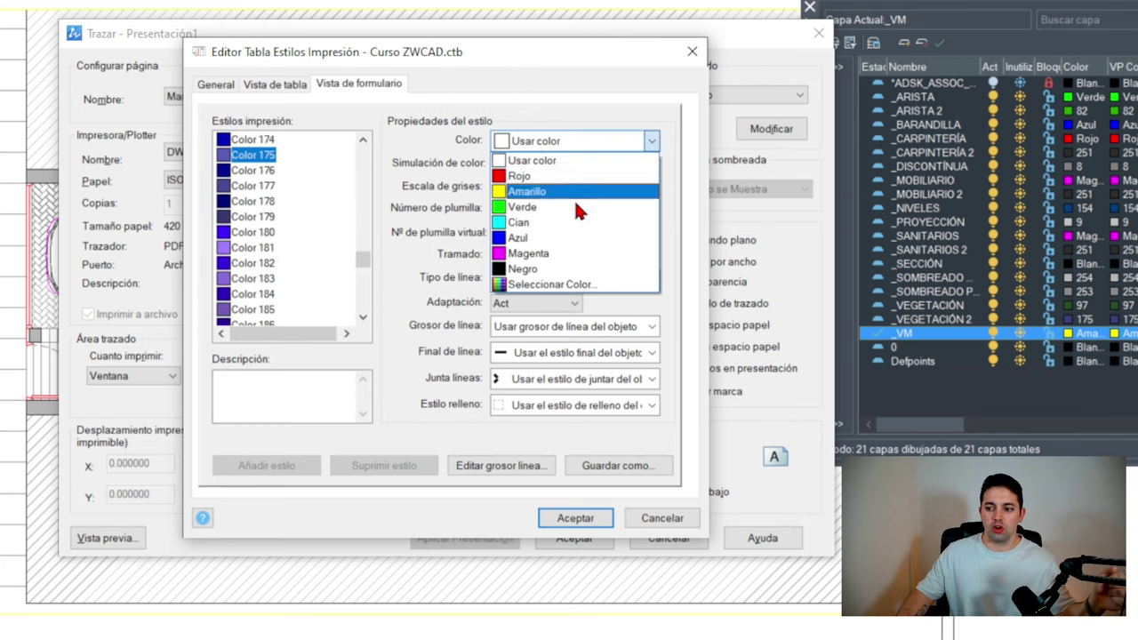
{"action": "left_click", "coordinate": [548, 296]}
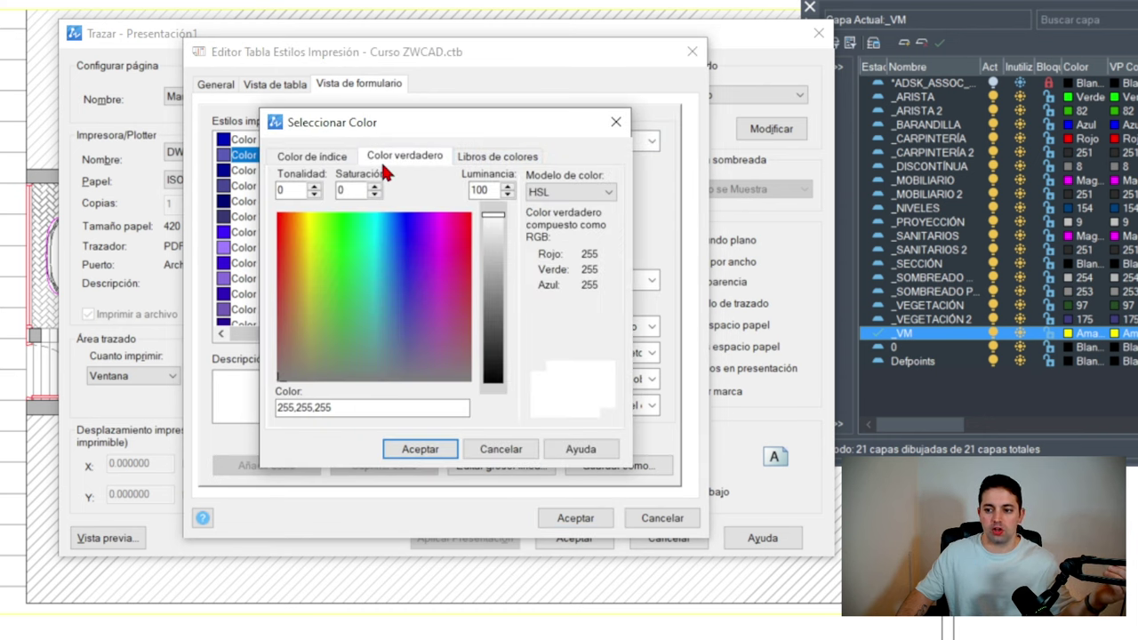
{"action": "left_click", "coordinate": [345, 158]}
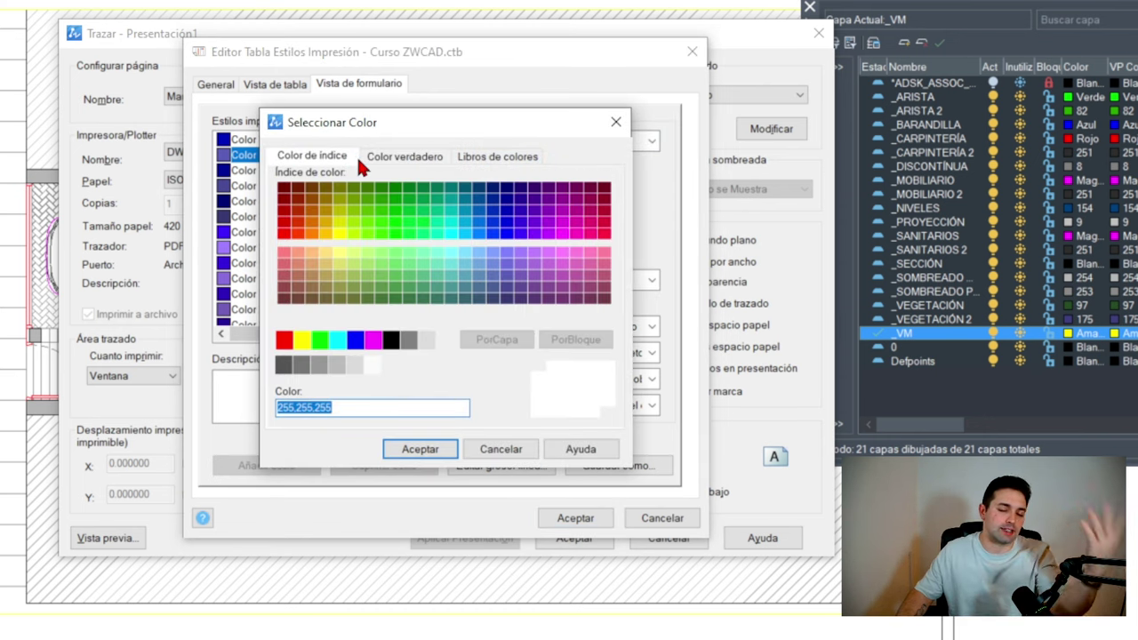
{"action": "left_click", "coordinate": [423, 341]}
{"action": "left_click", "coordinate": [336, 366]}
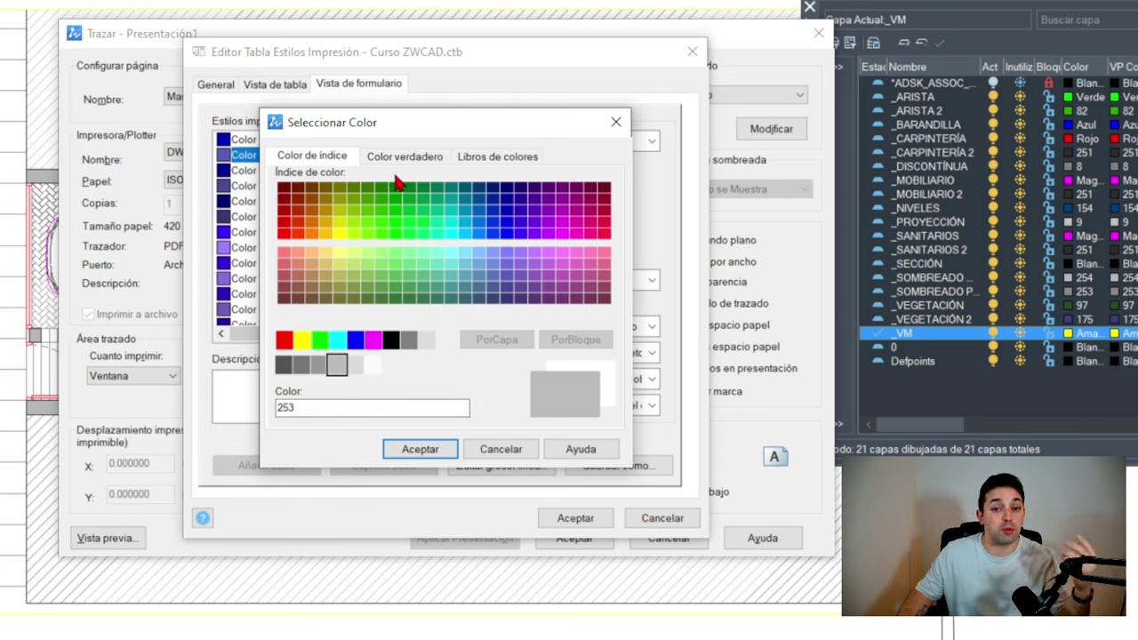
{"action": "left_click", "coordinate": [444, 448]}
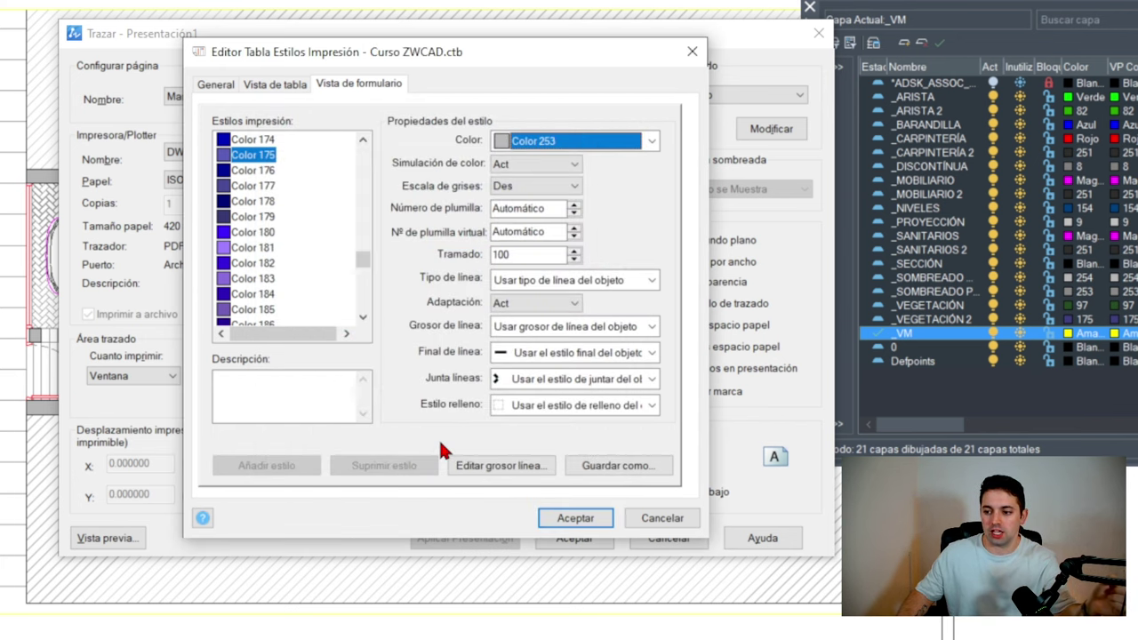
{"action": "left_click", "coordinate": [555, 326]}
{"action": "left_click", "coordinate": [551, 359]}
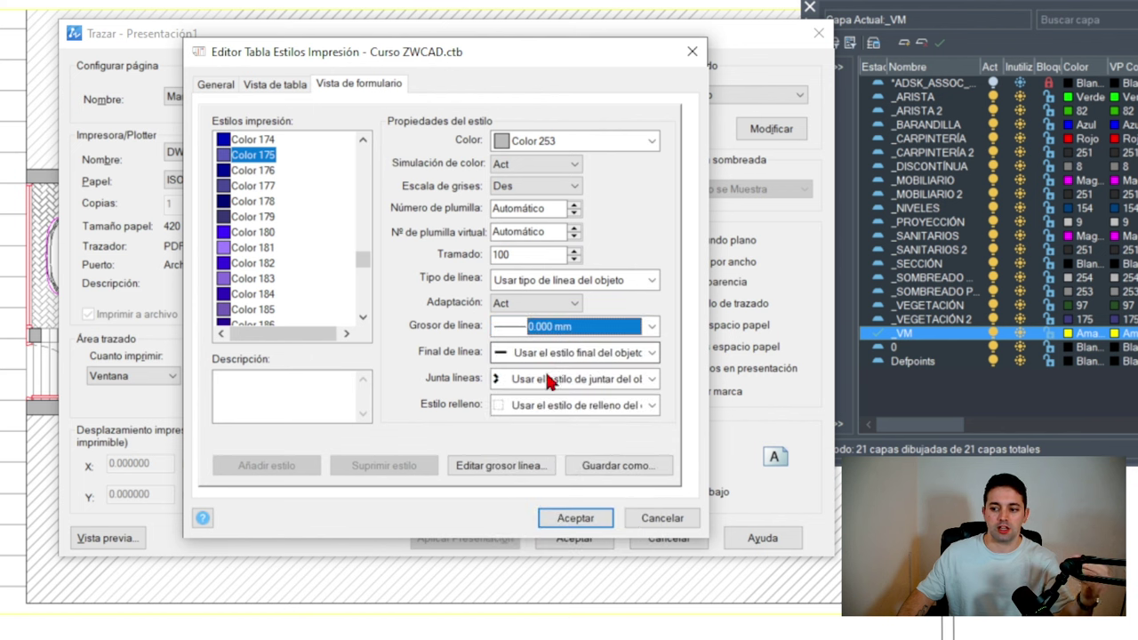
Step: Set the lineweight of the Color 97 plot style to 0.050 mm
{"action": "scroll", "coordinate": [267, 191], "scroll_direction": "up", "scroll_amount": 20}
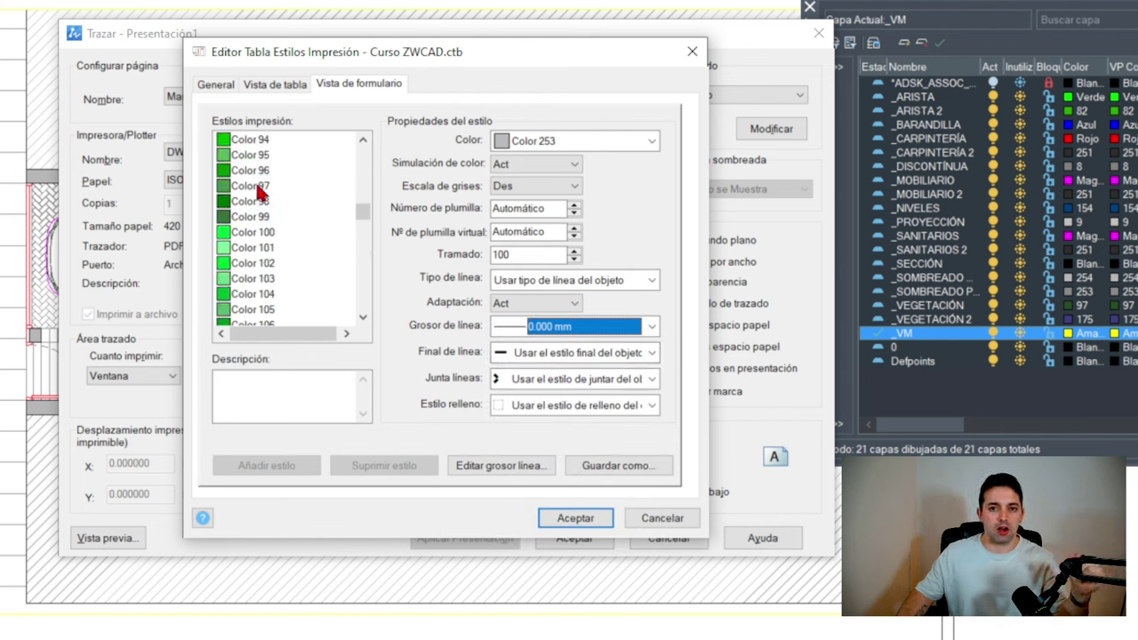
{"action": "left_click", "coordinate": [251, 186]}
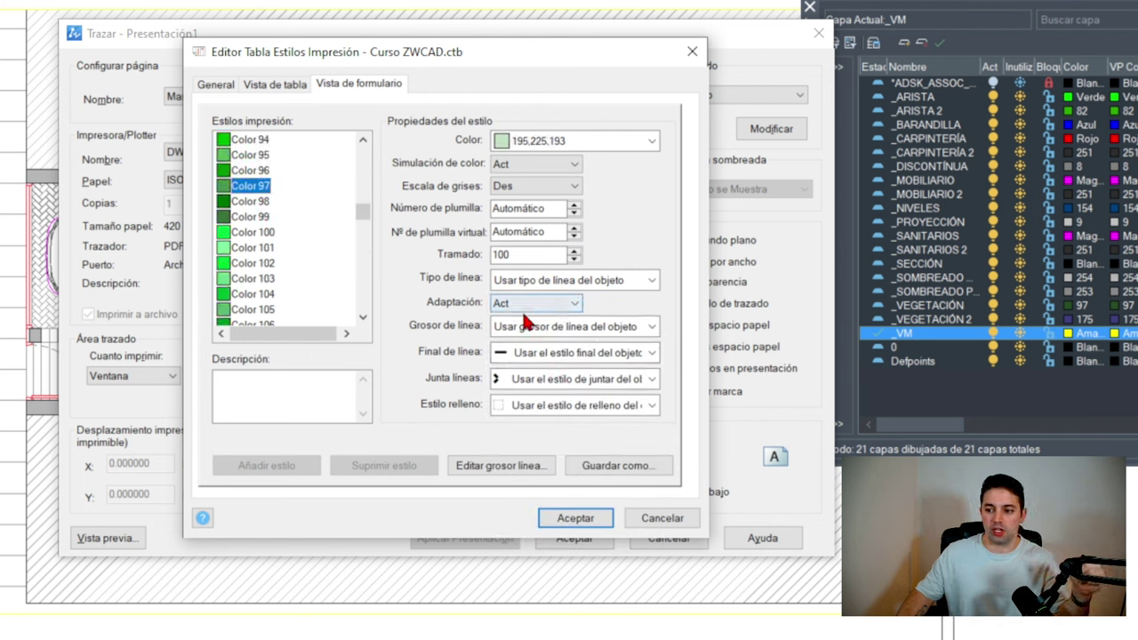
{"action": "left_click", "coordinate": [526, 325]}
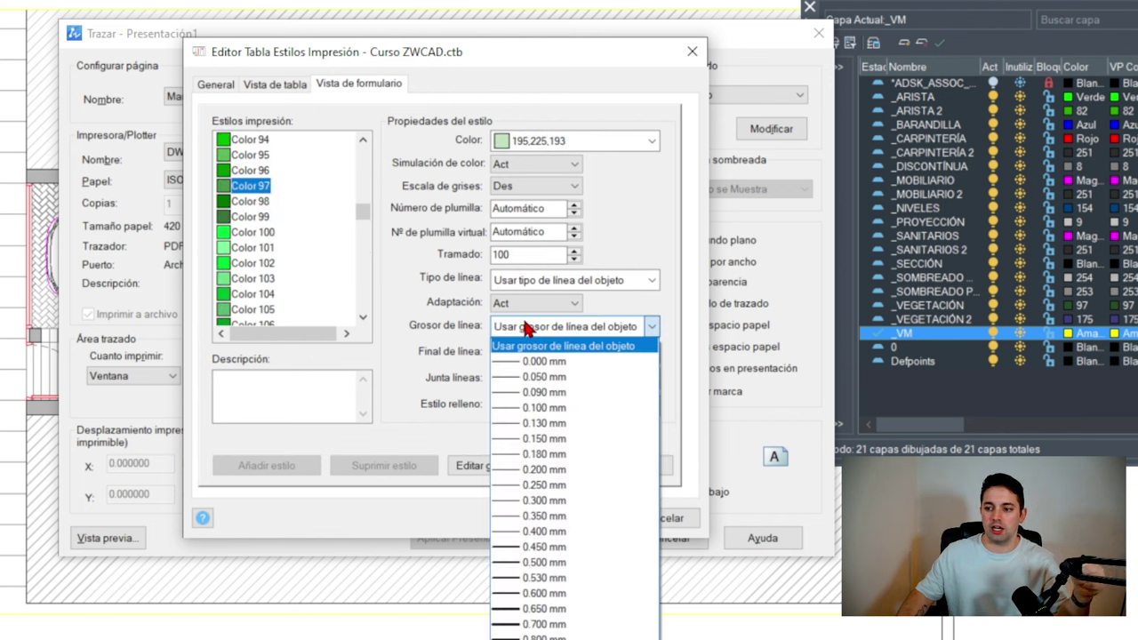
{"action": "left_click", "coordinate": [539, 377]}
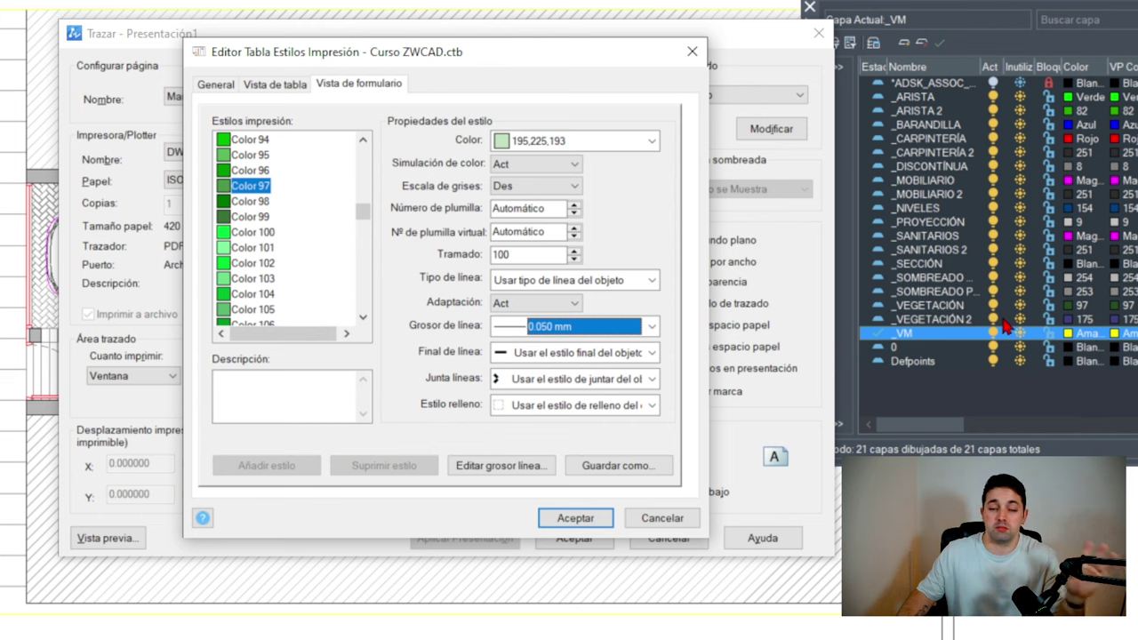
Step: Accept the plot style table edits and apply the plot settings to Presentación1 without plotting, closing the layer manager as well
{"action": "left_click", "coordinate": [593, 521]}
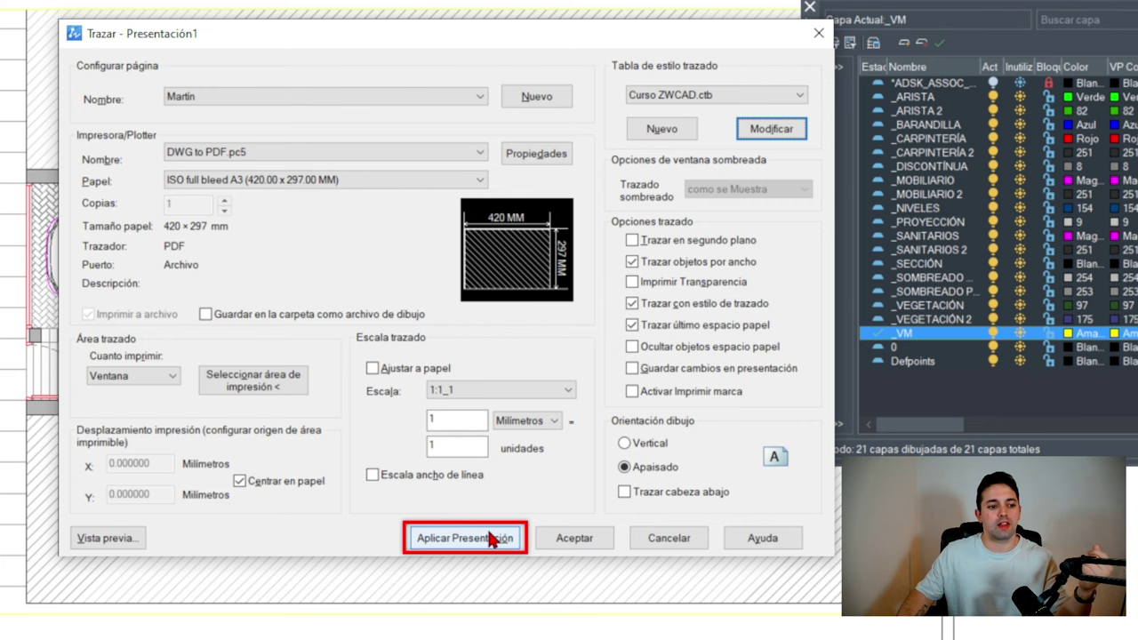
{"action": "left_click", "coordinate": [467, 538]}
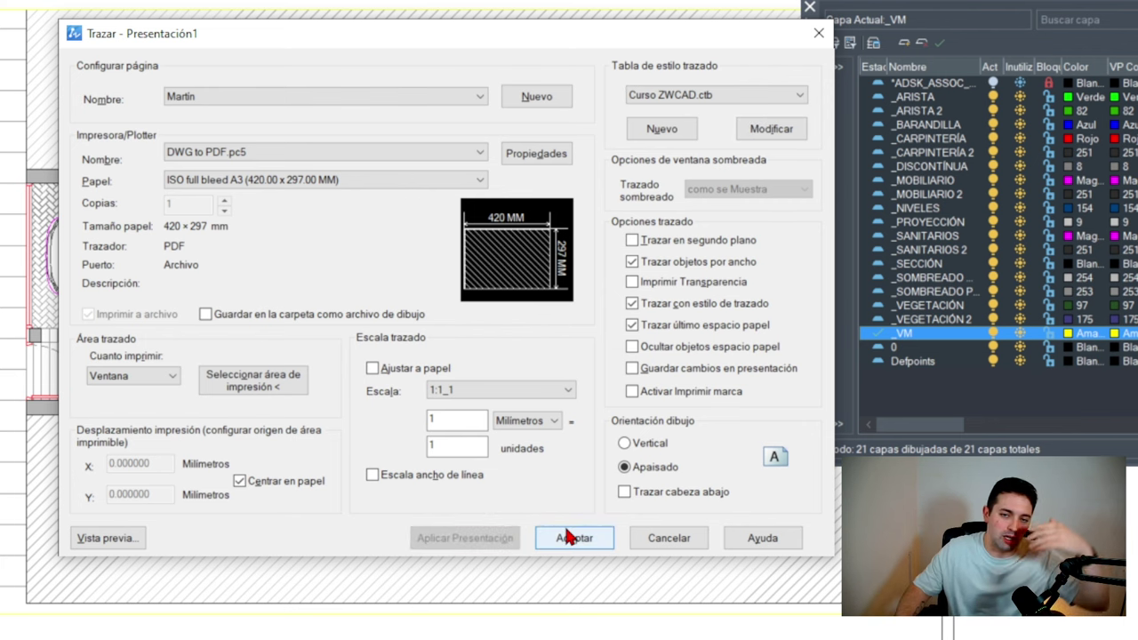
{"action": "left_click", "coordinate": [671, 539]}
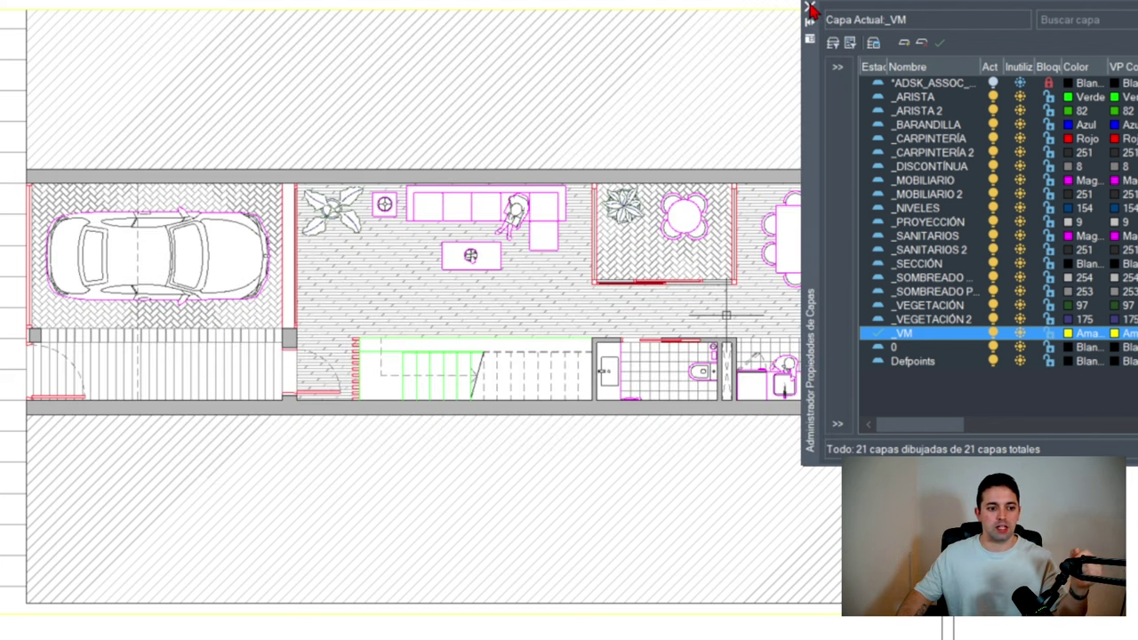
{"action": "left_click", "coordinate": [810, 9]}
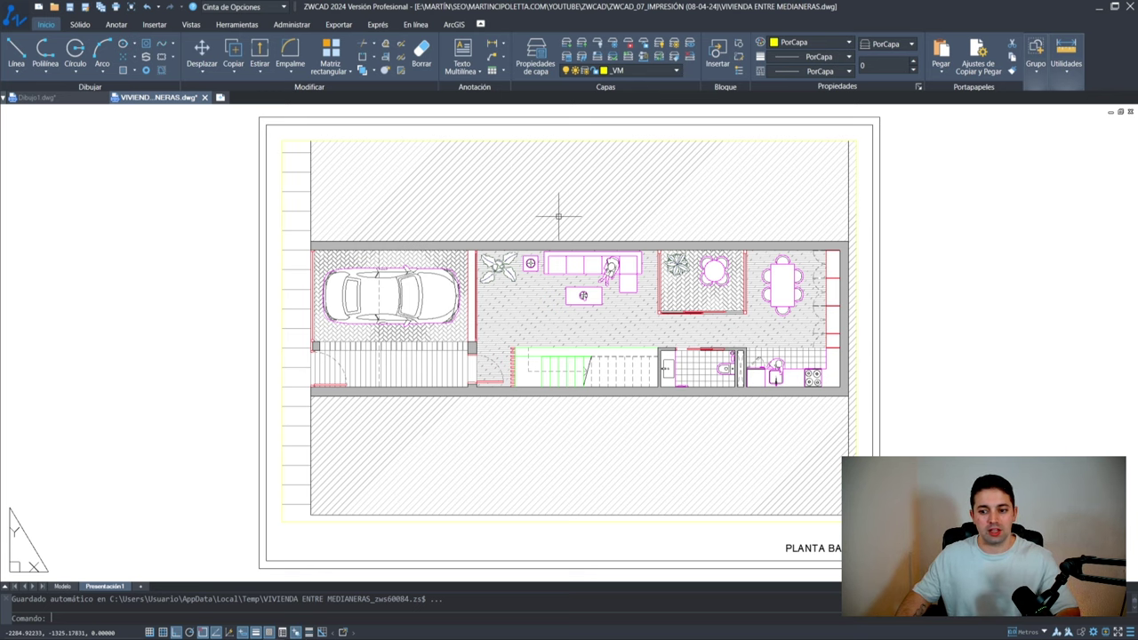
Step: Regenerate the drawing from inside the ground-floor viewport with REGEN and return to paper space
{"action": "double_click", "coordinate": [496, 206]}
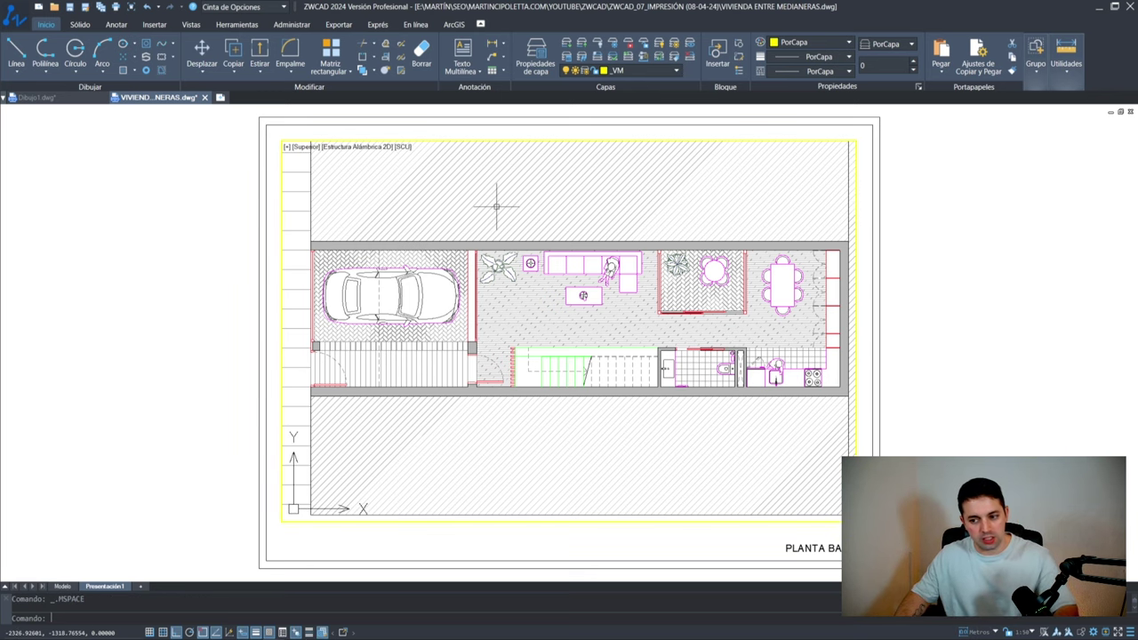
{"action": "type", "text": "rg"}
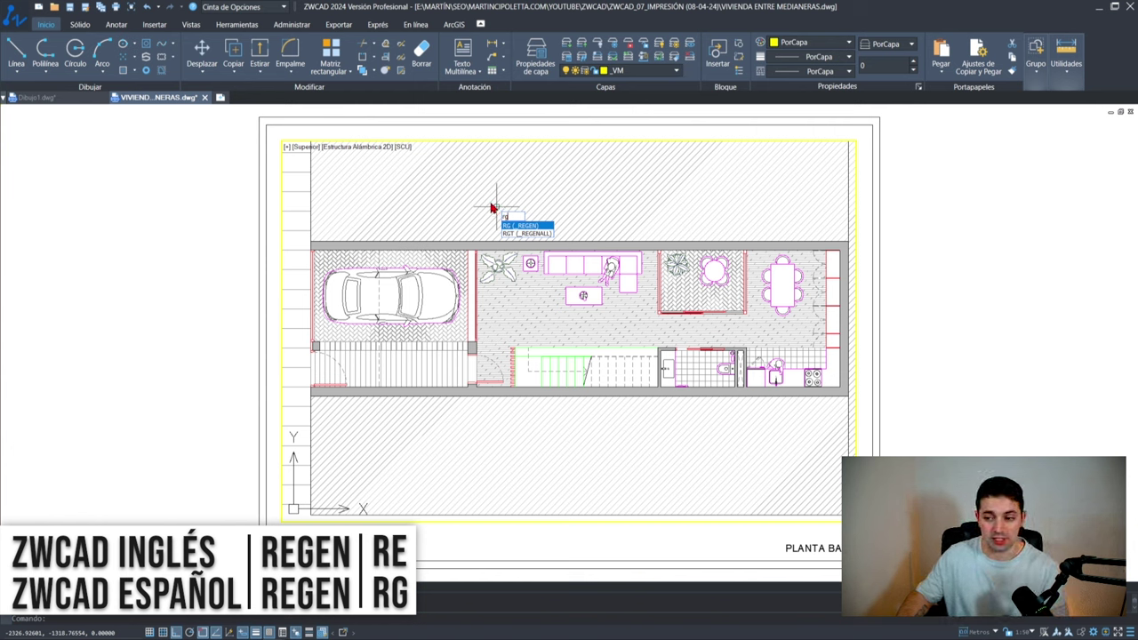
{"action": "key", "text": "Return"}
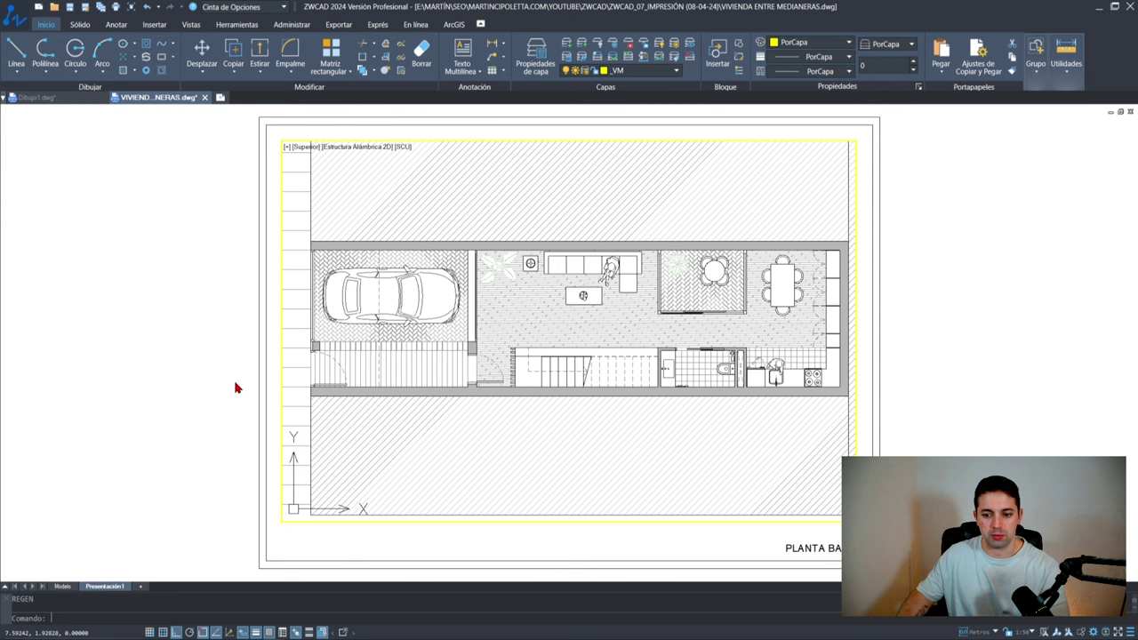
{"action": "double_click", "coordinate": [200, 337]}
{"action": "scroll", "coordinate": [534, 293], "scroll_direction": "up", "scroll_amount": 3}
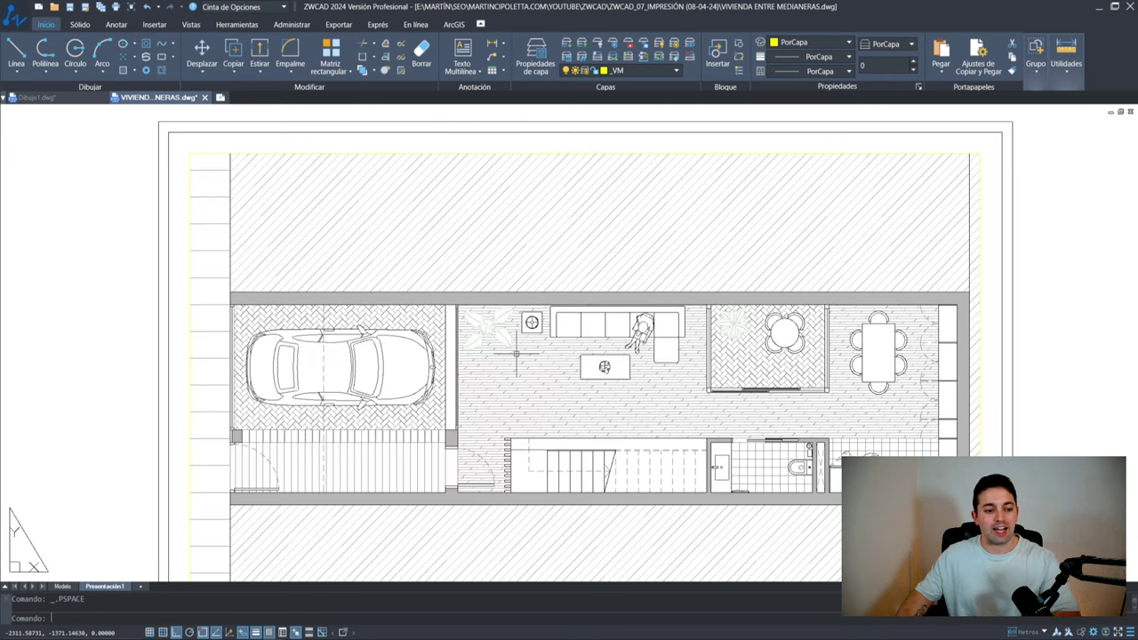
Step: Examine the displayed lineweights of the walls, carpentry, bathroom fixtures, kitchen fittings and figure across the ground-floor plan
{"action": "scroll", "coordinate": [761, 386], "scroll_direction": "up", "scroll_amount": 8}
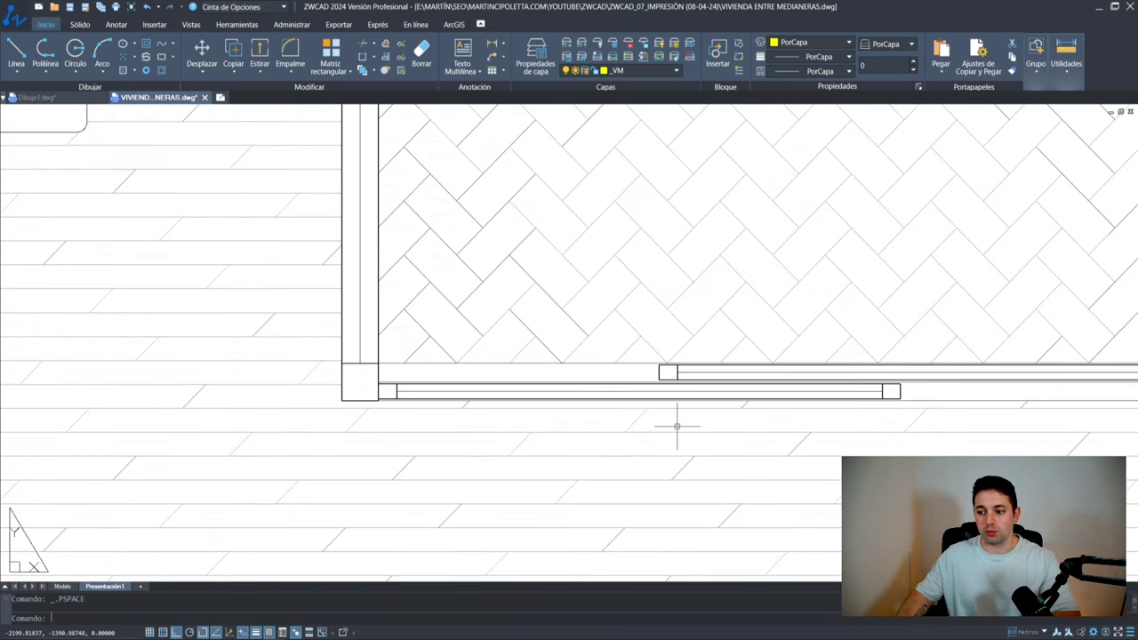
{"action": "scroll", "coordinate": [374, 391], "scroll_direction": "down", "scroll_amount": 5}
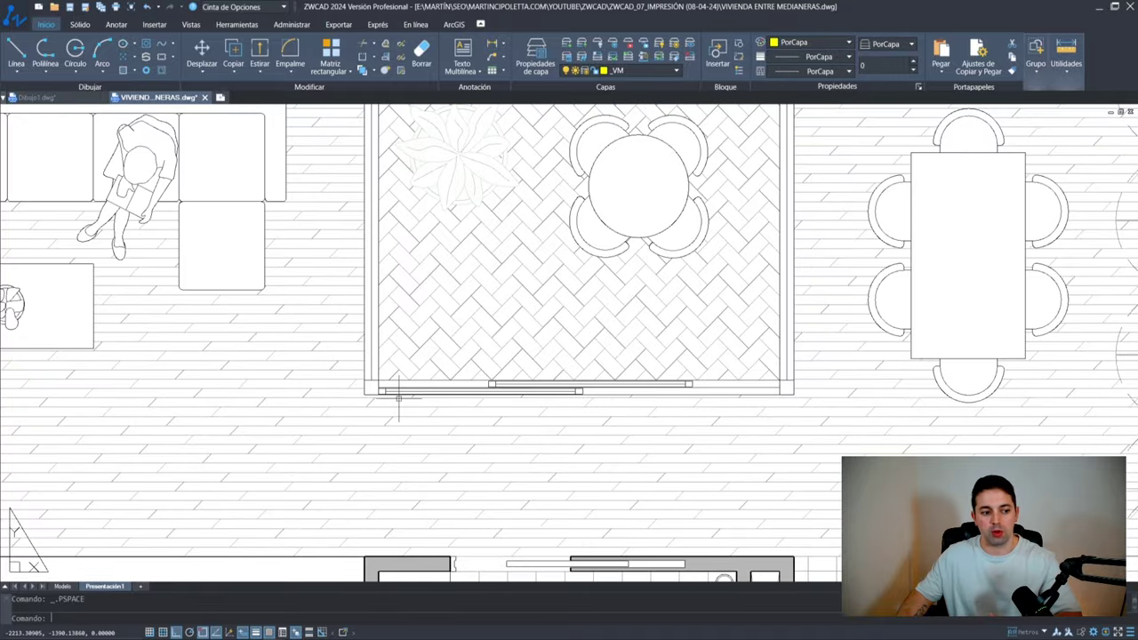
{"action": "scroll", "coordinate": [451, 326], "scroll_direction": "up", "scroll_amount": 8}
{"action": "scroll", "coordinate": [657, 298], "scroll_direction": "up", "scroll_amount": 2}
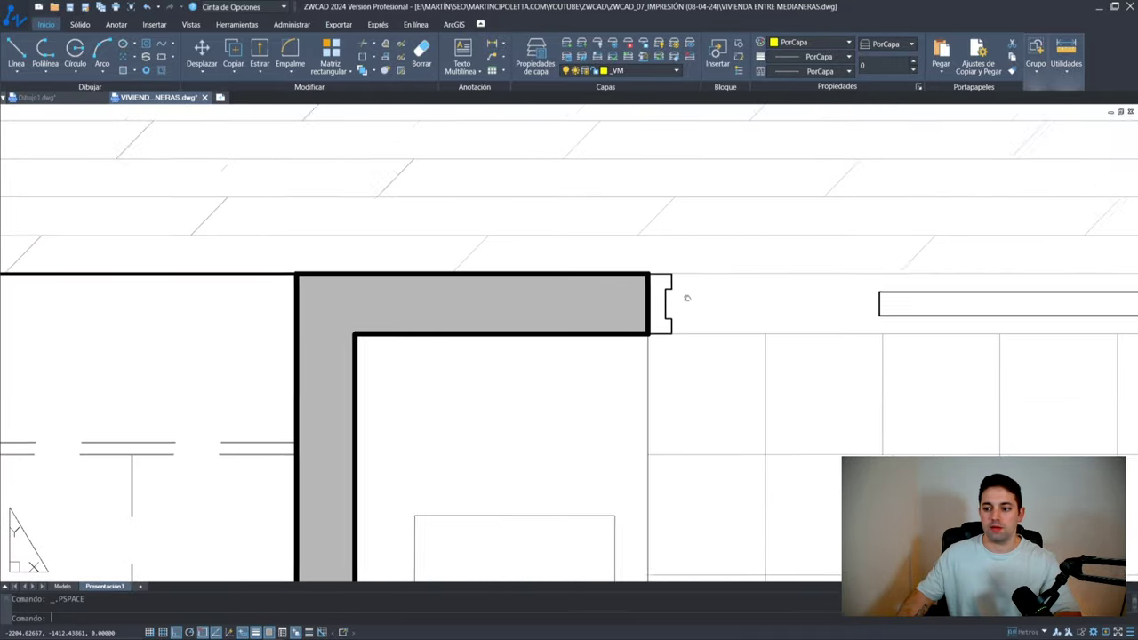
{"action": "middle_click_drag", "start_coordinate": [681, 294], "coordinate": [345, 323]}
{"action": "scroll", "coordinate": [346, 322], "scroll_direction": "down", "scroll_amount": 3}
{"action": "scroll", "coordinate": [432, 261], "scroll_direction": "down", "scroll_amount": 3}
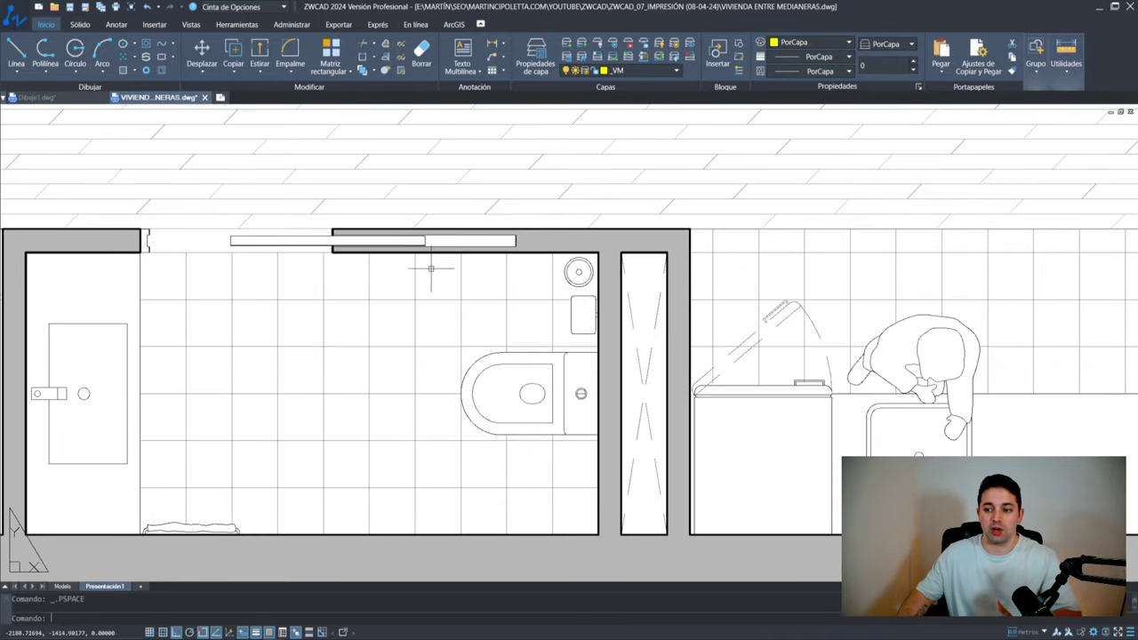
{"action": "scroll", "coordinate": [617, 355], "scroll_direction": "up", "scroll_amount": 8}
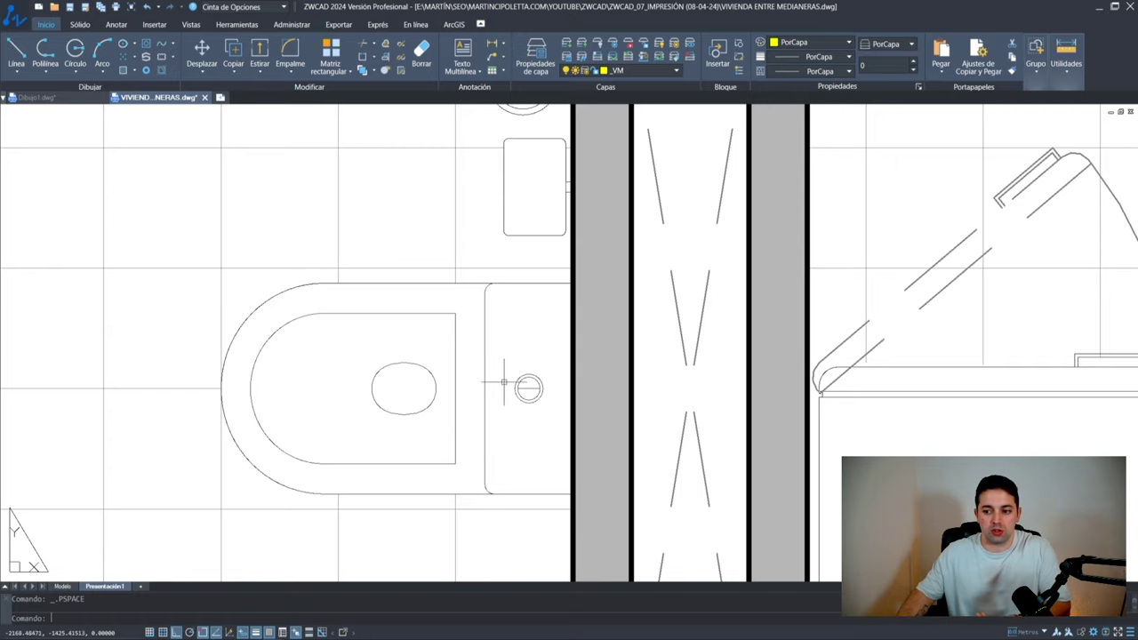
{"action": "scroll", "coordinate": [504, 383], "scroll_direction": "down", "scroll_amount": 5}
{"action": "scroll", "coordinate": [513, 409], "scroll_direction": "up", "scroll_amount": 3}
{"action": "middle_click_drag", "start_coordinate": [552, 369], "coordinate": [303, 343]}
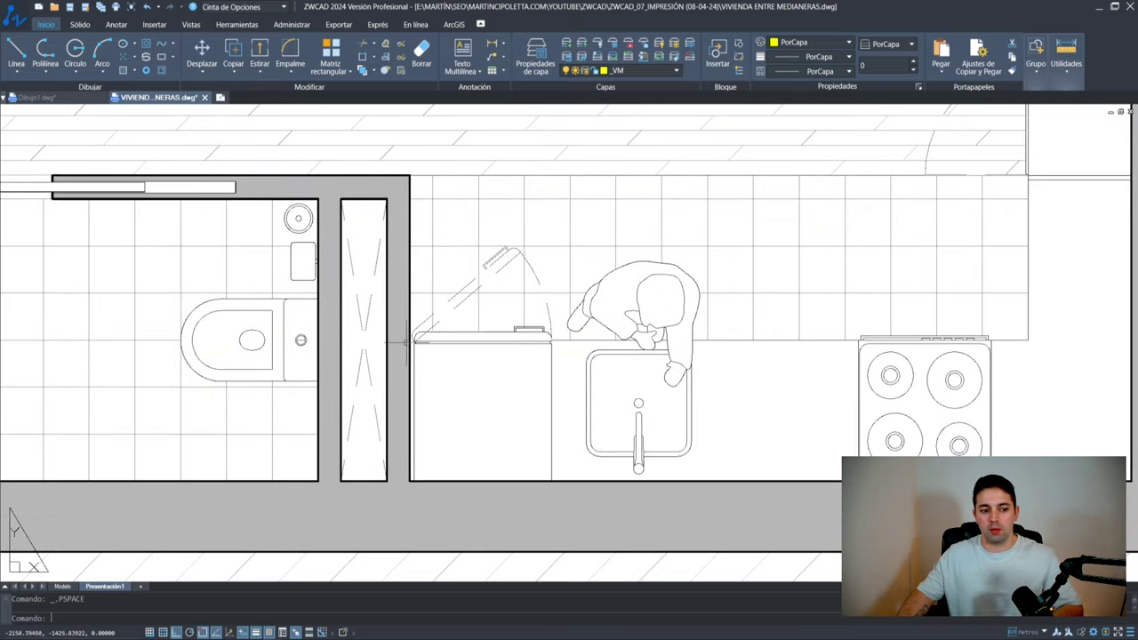
{"action": "scroll", "coordinate": [604, 330], "scroll_direction": "up", "scroll_amount": 3}
{"action": "scroll", "coordinate": [305, 335], "scroll_direction": "up", "scroll_amount": 3}
{"action": "scroll", "coordinate": [329, 362], "scroll_direction": "down", "scroll_amount": 2}
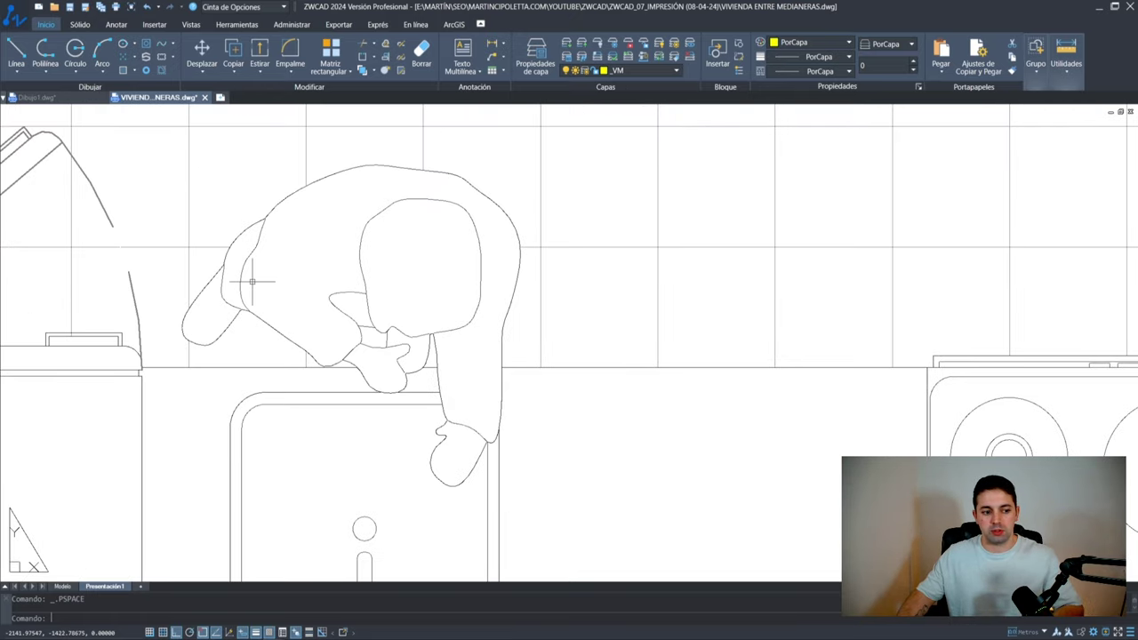
{"action": "scroll", "coordinate": [481, 261], "scroll_direction": "down", "scroll_amount": 5}
{"action": "scroll", "coordinate": [418, 347], "scroll_direction": "down", "scroll_amount": 1}
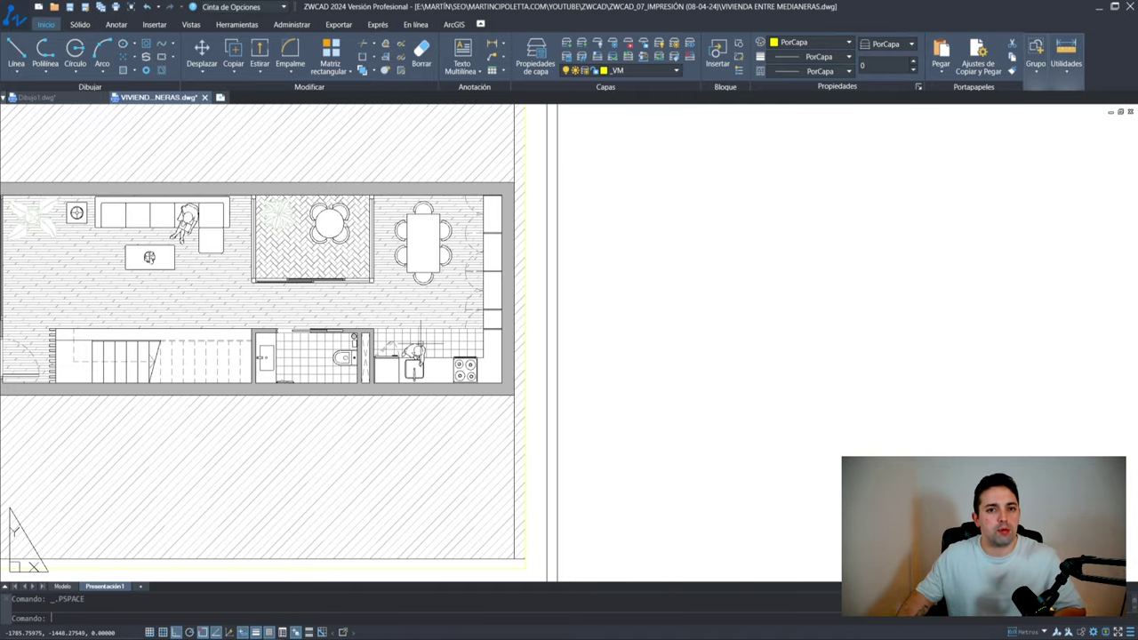
{"action": "scroll", "coordinate": [369, 301], "scroll_direction": "down", "scroll_amount": 4}
Step: Display the layer manager for reference and set the Color 6 plot style in Curso ZWCAD.ctb to a 0.050 mm lineweight
{"action": "type", "text": "la"}
{"action": "key", "text": "Return"}
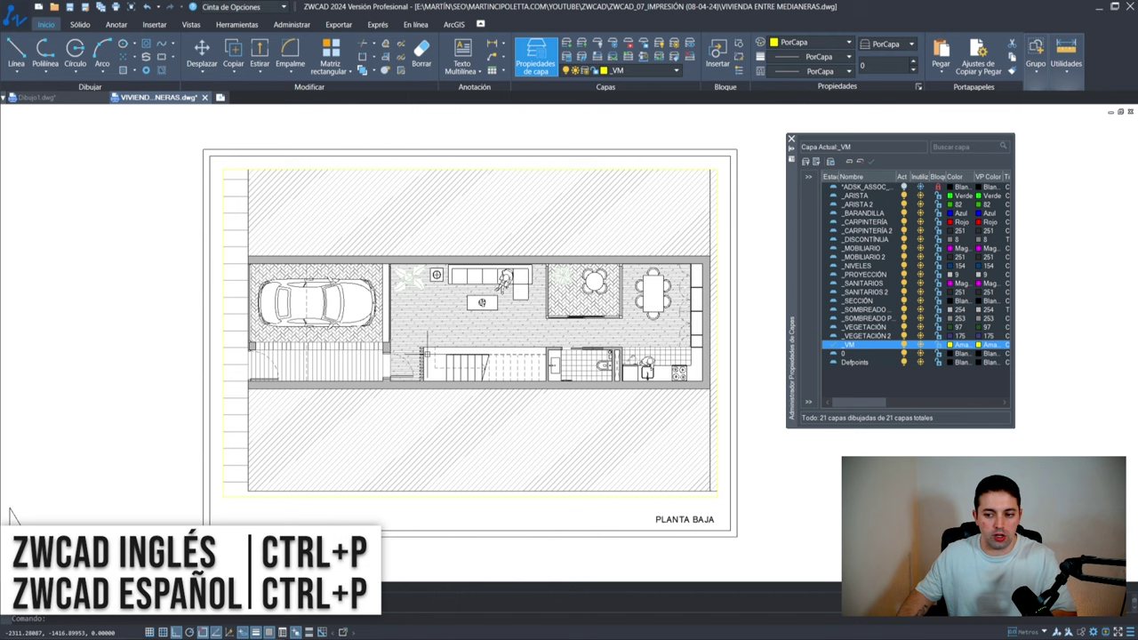
{"action": "key", "text": "ctrl+p"}
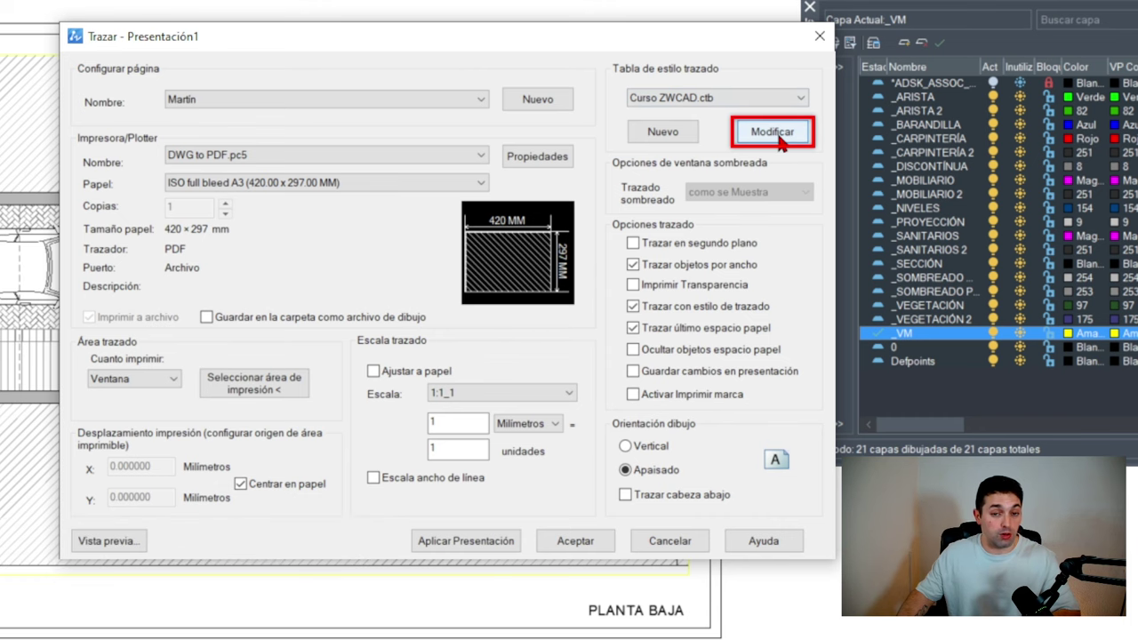
{"action": "left_click", "coordinate": [775, 136]}
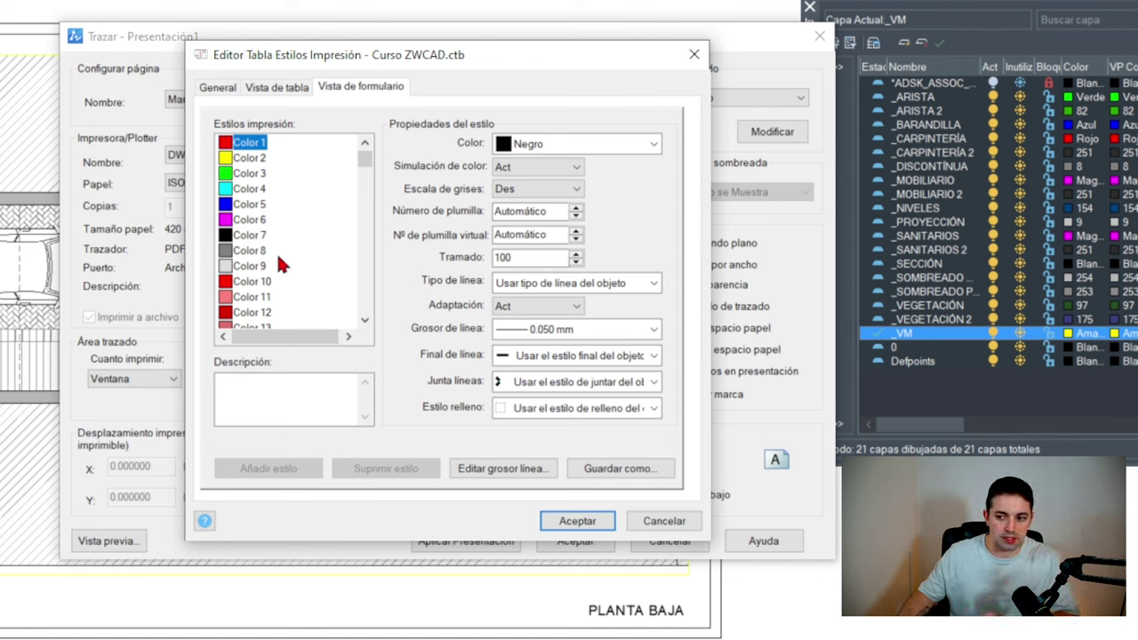
{"action": "left_click", "coordinate": [250, 220]}
{"action": "left_click", "coordinate": [566, 329]}
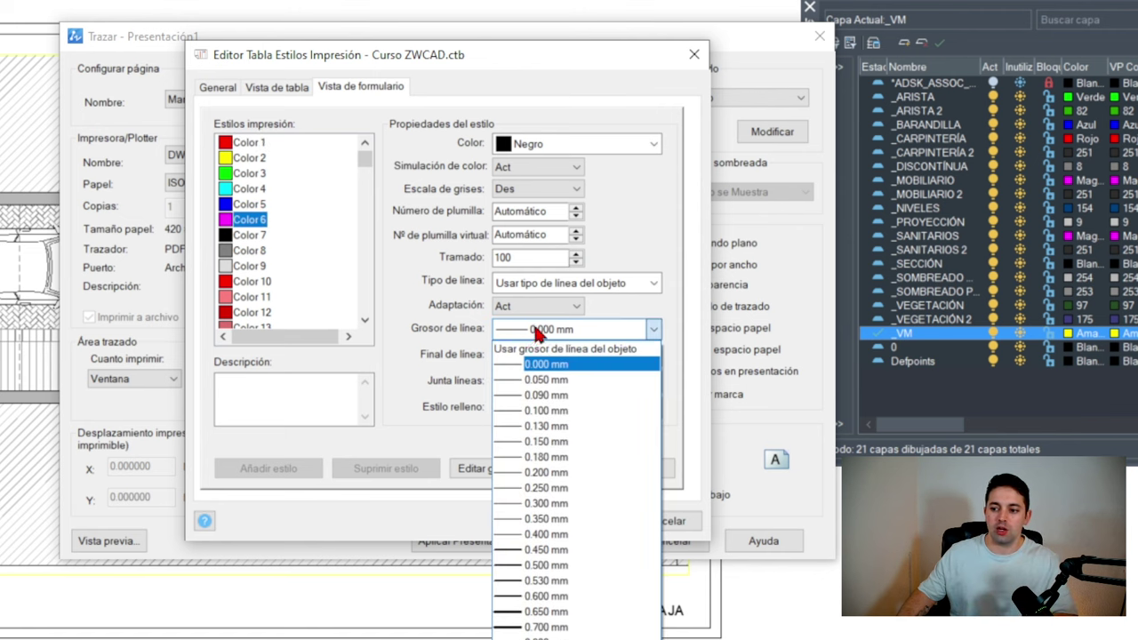
{"action": "left_click", "coordinate": [553, 380]}
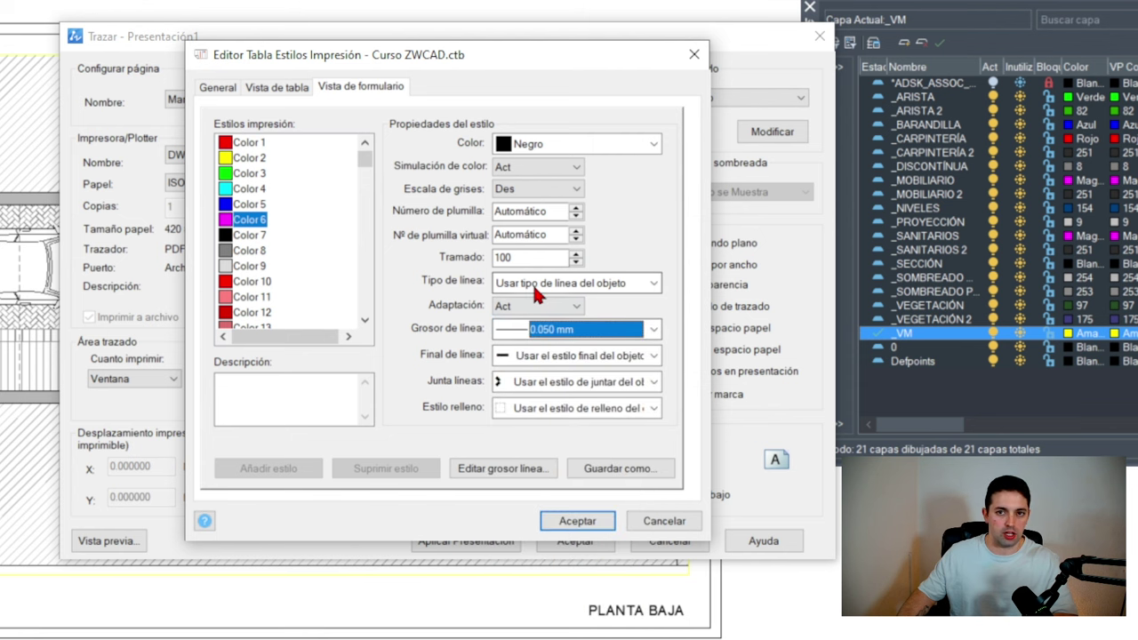
Step: Accept the plot style table changes and apply the plot settings to Presentación1 without plotting
{"action": "left_click", "coordinate": [573, 520]}
{"action": "left_click", "coordinate": [466, 542]}
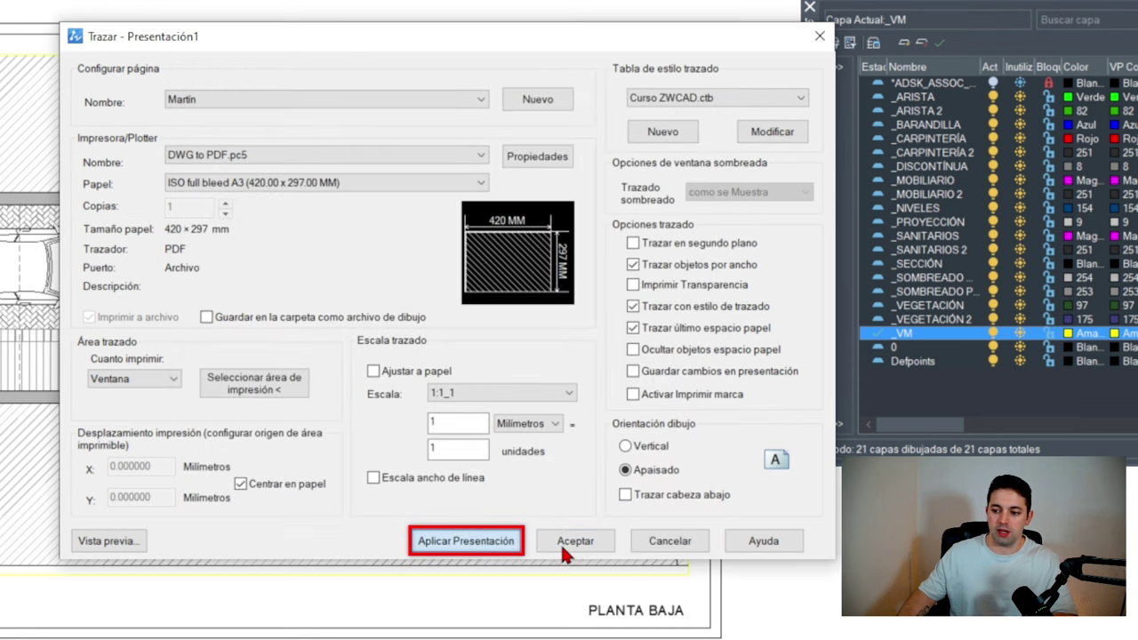
{"action": "left_click", "coordinate": [644, 543]}
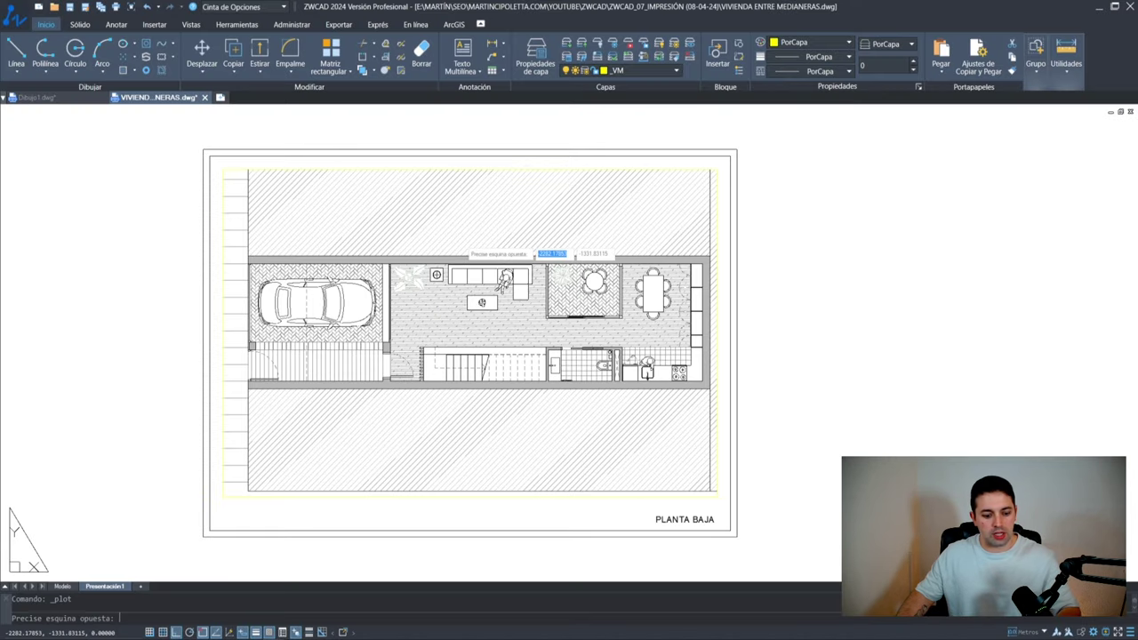
Step: Activate the ground-floor viewport, regenerate it with REGEN and go back to paper space
{"action": "double_click", "coordinate": [463, 242]}
{"action": "type", "text": "rg"}
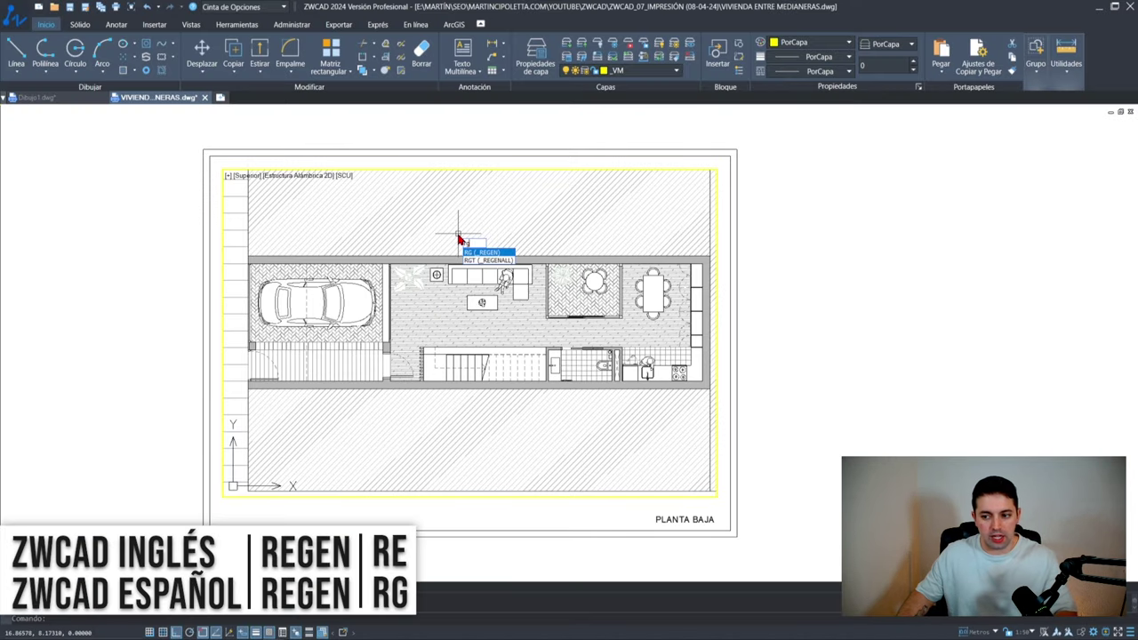
{"action": "key", "text": "Return"}
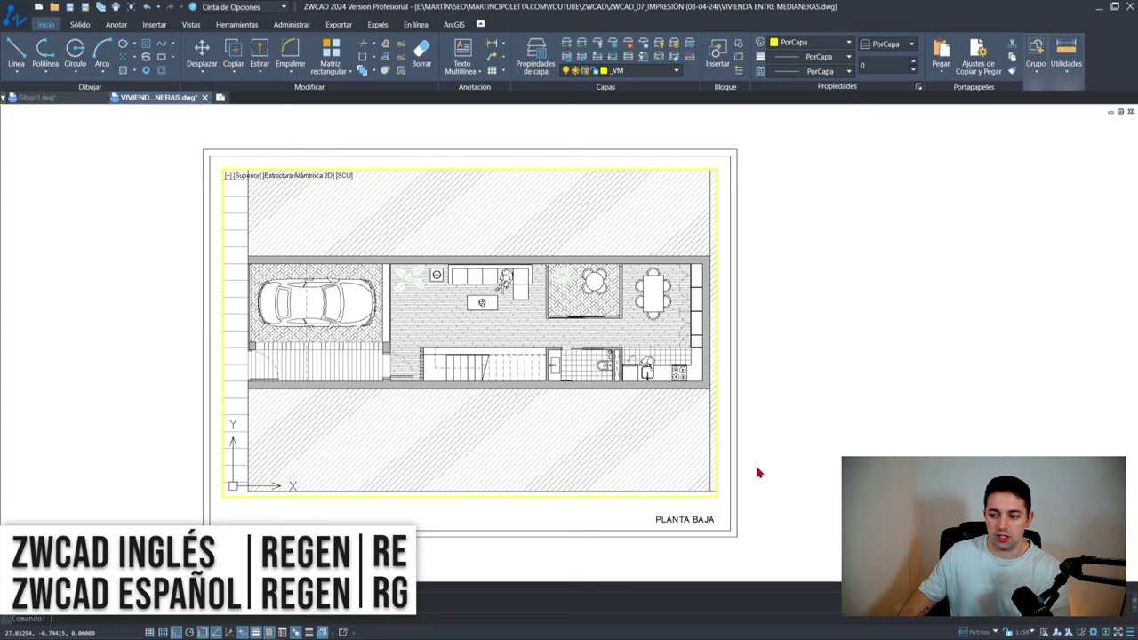
{"action": "double_click", "coordinate": [142, 339]}
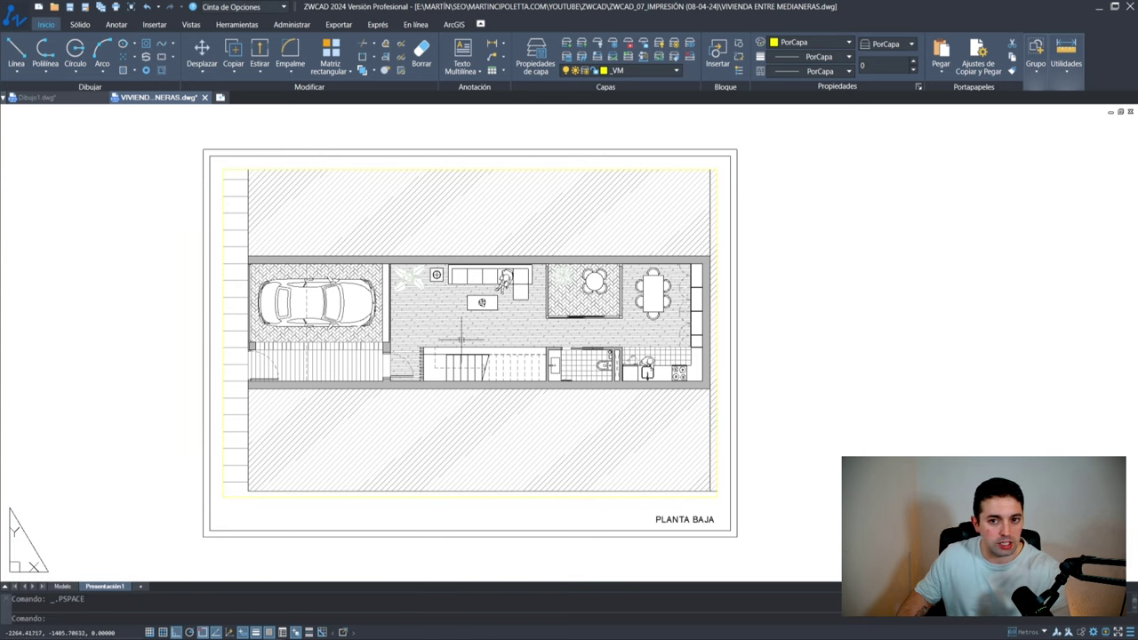
Step: Try zooming the model in and out inside the unlocked viewport, restore its framing and leave the viewport
{"action": "double_click", "coordinate": [524, 326]}
{"action": "scroll", "coordinate": [524, 322], "scroll_direction": "up", "scroll_amount": 5}
{"action": "scroll", "coordinate": [524, 323], "scroll_direction": "down", "scroll_amount": 5}
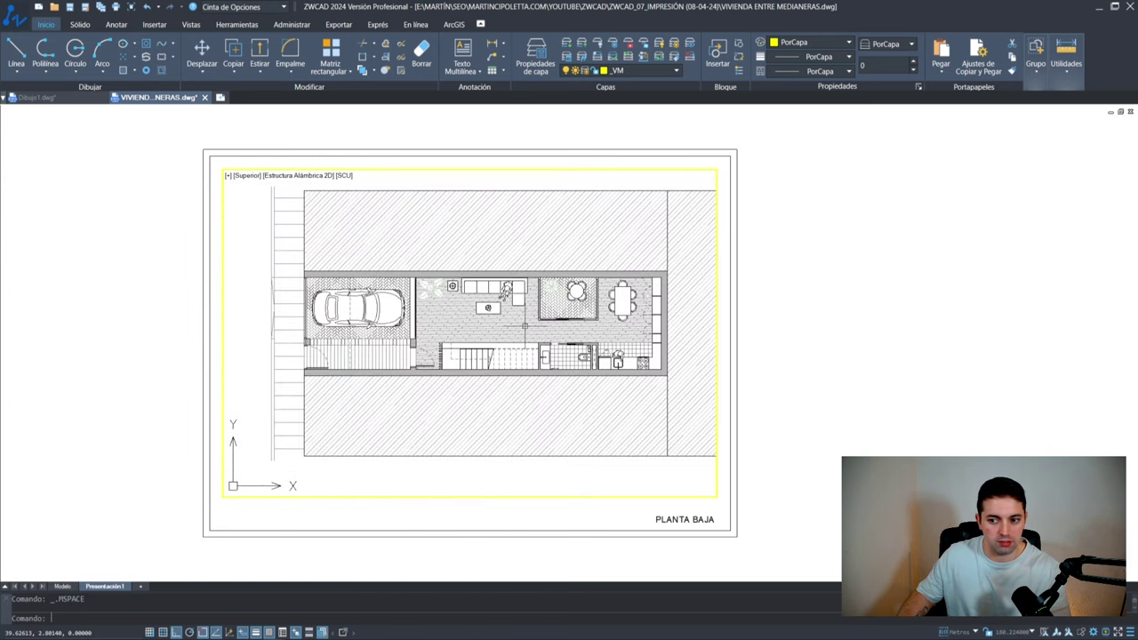
{"action": "scroll", "coordinate": [516, 325], "scroll_direction": "up", "scroll_amount": 3}
{"action": "scroll", "coordinate": [515, 325], "scroll_direction": "down", "scroll_amount": 3}
{"action": "double_click", "coordinate": [776, 278]}
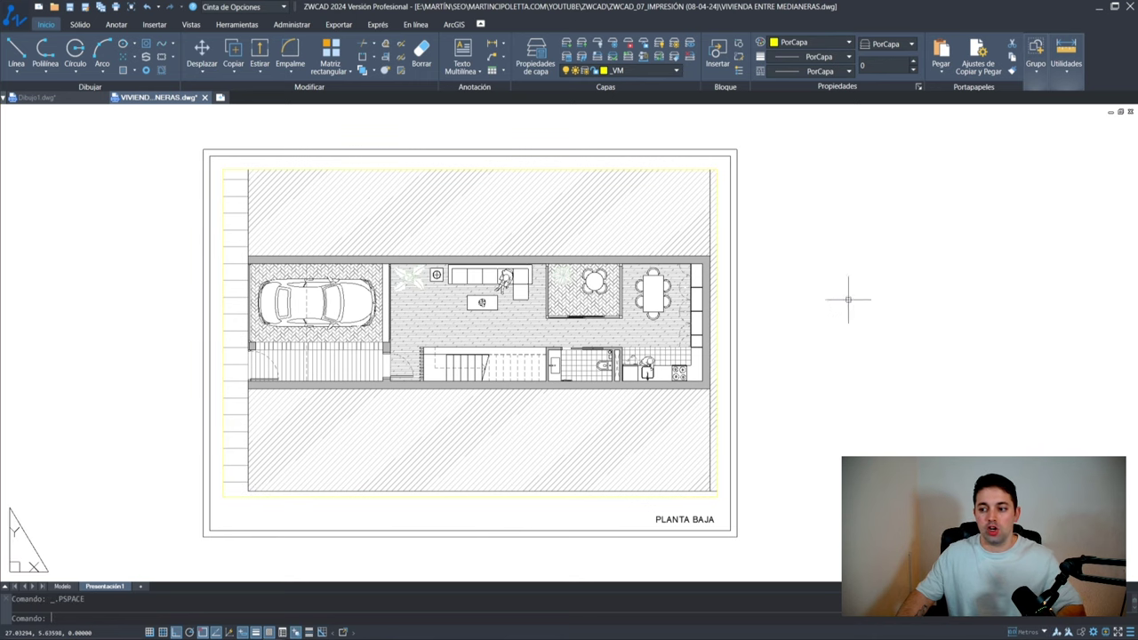
Step: Activate the ground-floor viewport, clear the hatch selection and lock the viewport scale at 1:50
{"action": "left_click", "coordinate": [490, 259]}
{"action": "left_click", "coordinate": [454, 237]}
{"action": "double_click", "coordinate": [455, 234]}
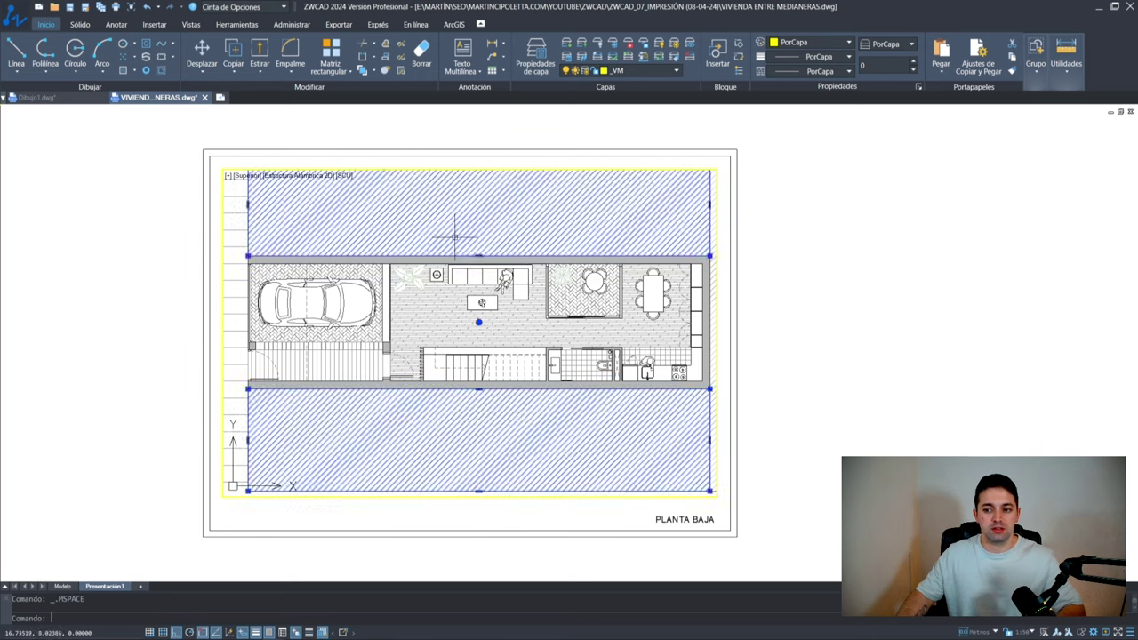
{"action": "key", "text": "Escape"}
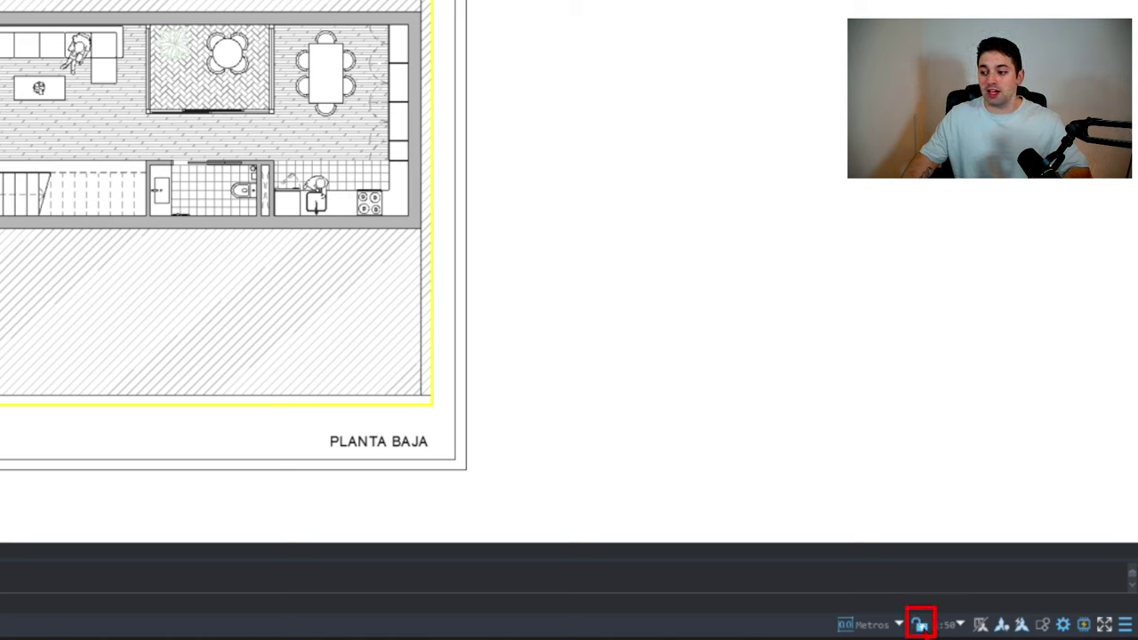
{"action": "left_click", "coordinate": [921, 625]}
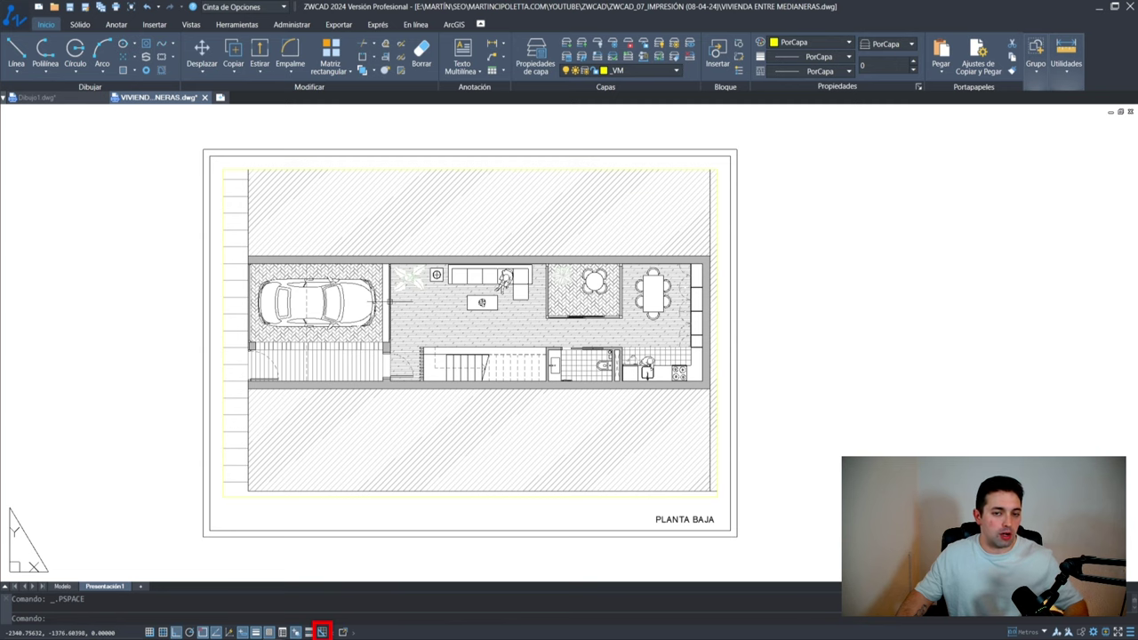
Step: Examine the displayed lineweights of the living-room furniture and seated figure and the colour of the patio plant
{"action": "scroll", "coordinate": [444, 302], "scroll_direction": "up", "scroll_amount": 6}
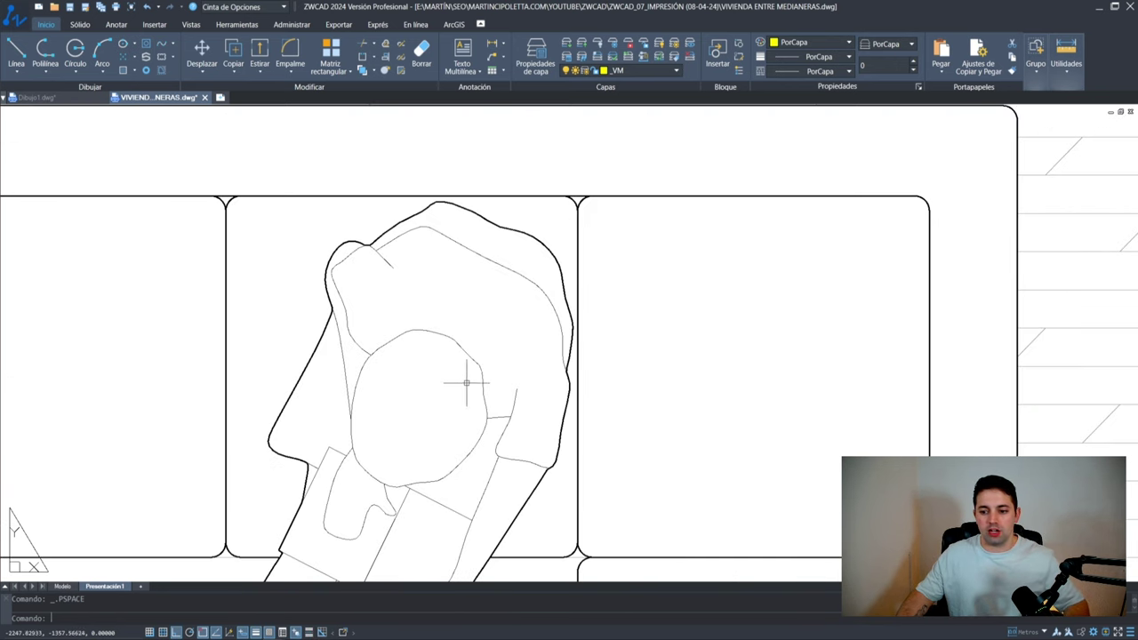
{"action": "scroll", "coordinate": [466, 383], "scroll_direction": "down", "scroll_amount": 3}
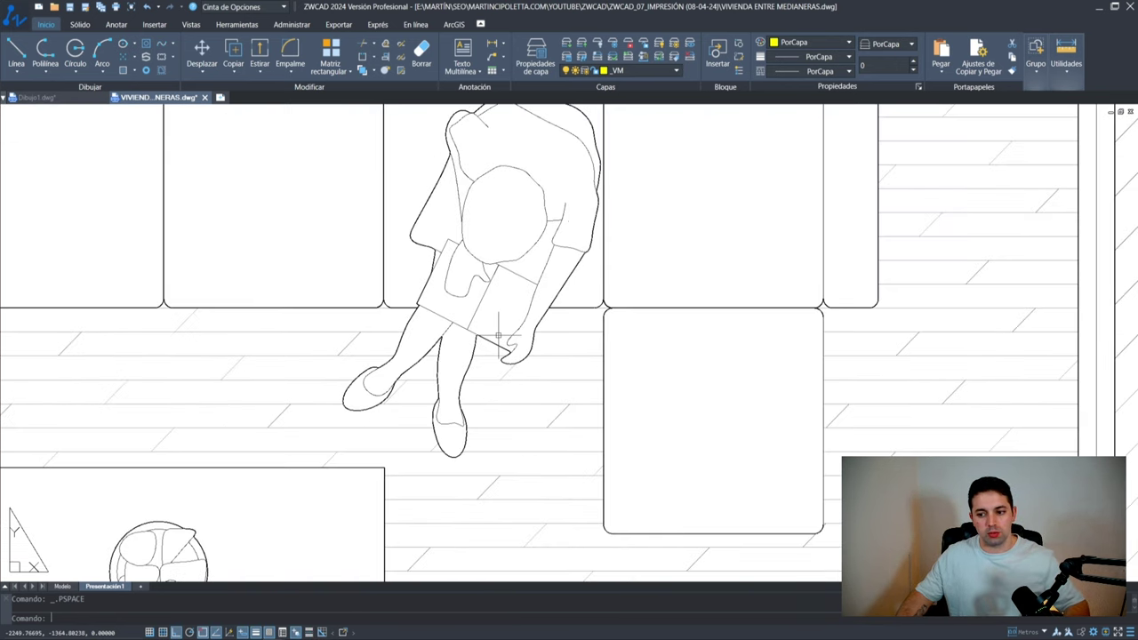
{"action": "scroll", "coordinate": [499, 338], "scroll_direction": "up", "scroll_amount": 2}
{"action": "scroll", "coordinate": [350, 459], "scroll_direction": "down", "scroll_amount": 5}
{"action": "middle_click_drag", "start_coordinate": [521, 399], "coordinate": [437, 255]}
{"action": "middle_click_drag", "start_coordinate": [601, 284], "coordinate": [381, 317]}
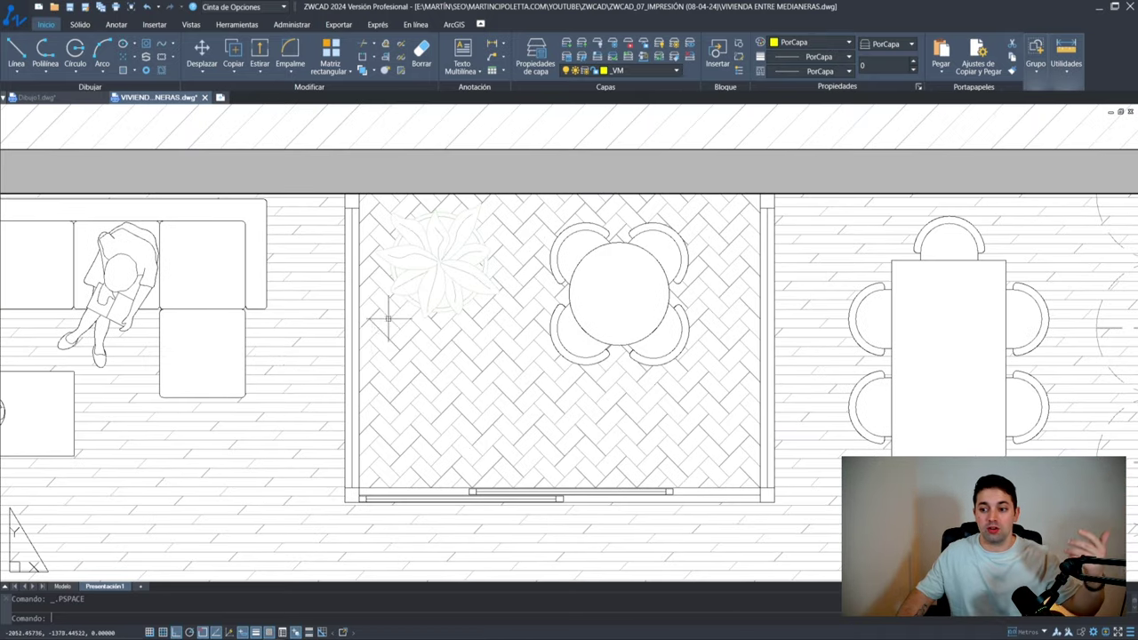
{"action": "scroll", "coordinate": [472, 261], "scroll_direction": "up", "scroll_amount": 5}
{"action": "scroll", "coordinate": [472, 262], "scroll_direction": "up", "scroll_amount": 1}
{"action": "middle_click_drag", "start_coordinate": [472, 261], "coordinate": [274, 401]}
{"action": "scroll", "coordinate": [238, 273], "scroll_direction": "down", "scroll_amount": 3}
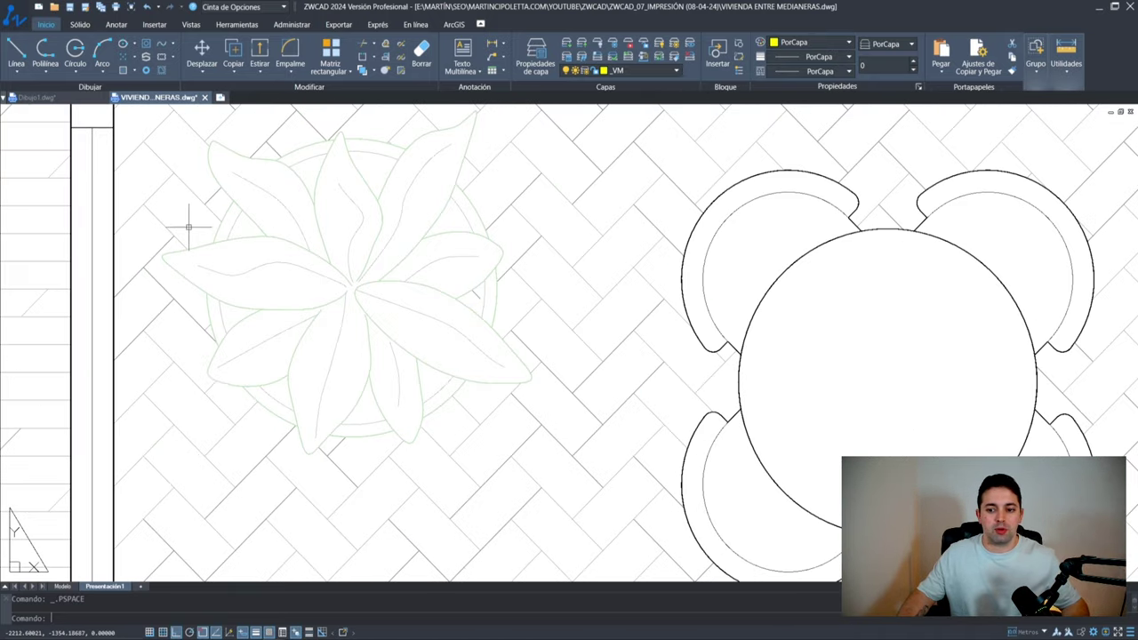
{"action": "scroll", "coordinate": [244, 246], "scroll_direction": "up", "scroll_amount": 4}
{"action": "scroll", "coordinate": [244, 250], "scroll_direction": "down", "scroll_amount": 8}
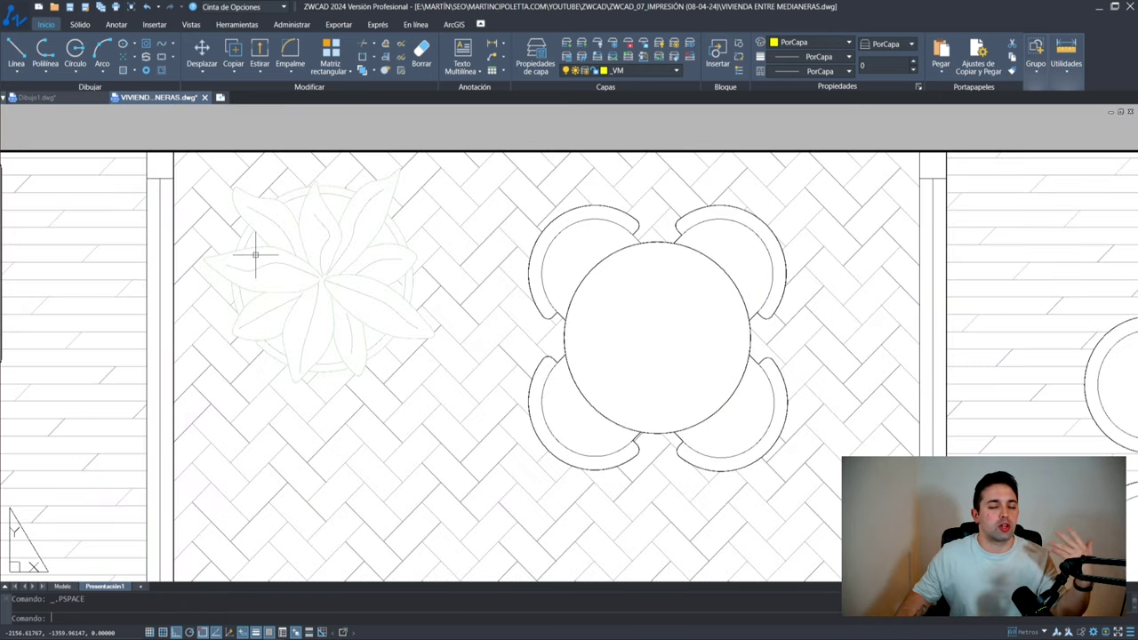
{"action": "scroll", "coordinate": [255, 256], "scroll_direction": "up", "scroll_amount": 3}
{"action": "middle_click_drag", "start_coordinate": [254, 254], "coordinate": [325, 262]}
{"action": "scroll", "coordinate": [258, 140], "scroll_direction": "up", "scroll_amount": 1}
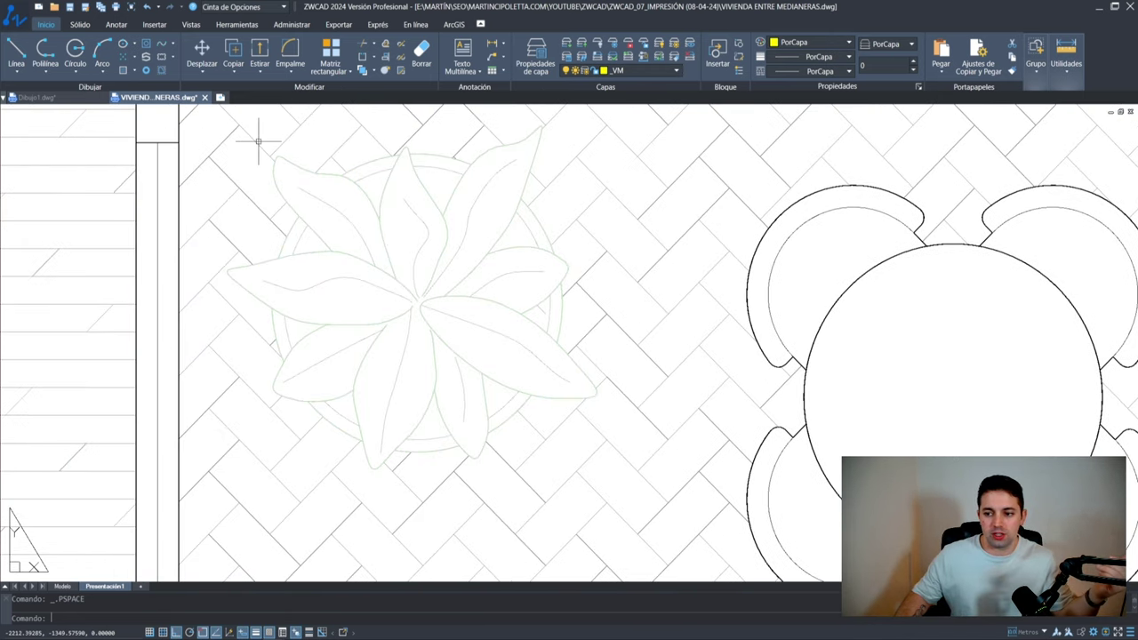
{"action": "scroll", "coordinate": [508, 287], "scroll_direction": "down", "scroll_amount": 4}
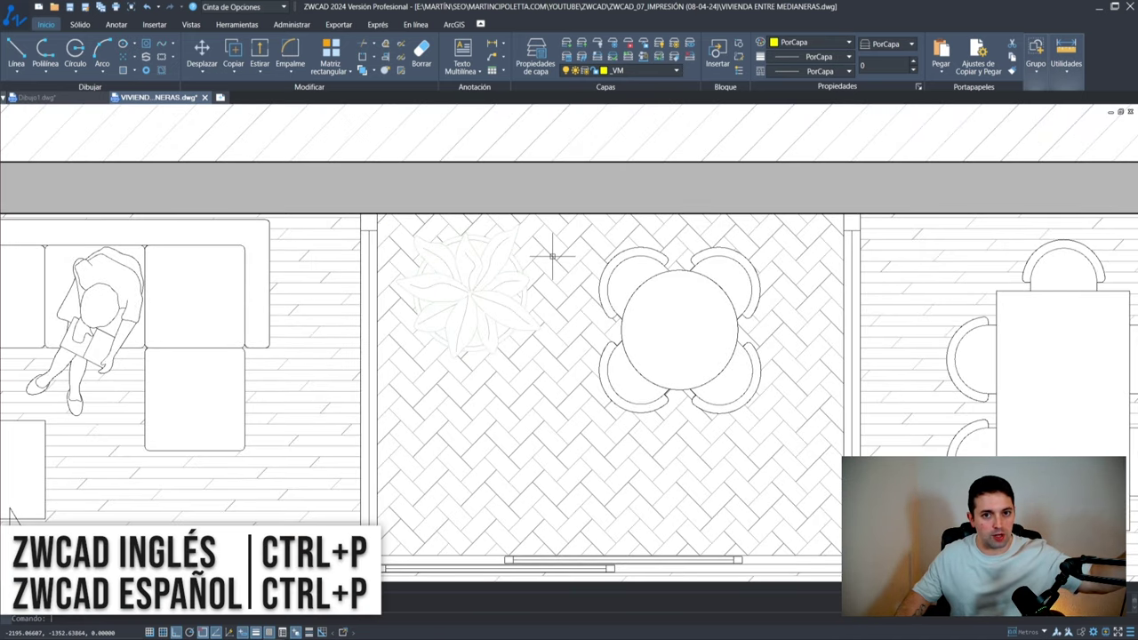
{"action": "scroll", "coordinate": [552, 256], "scroll_direction": "down", "scroll_amount": 8}
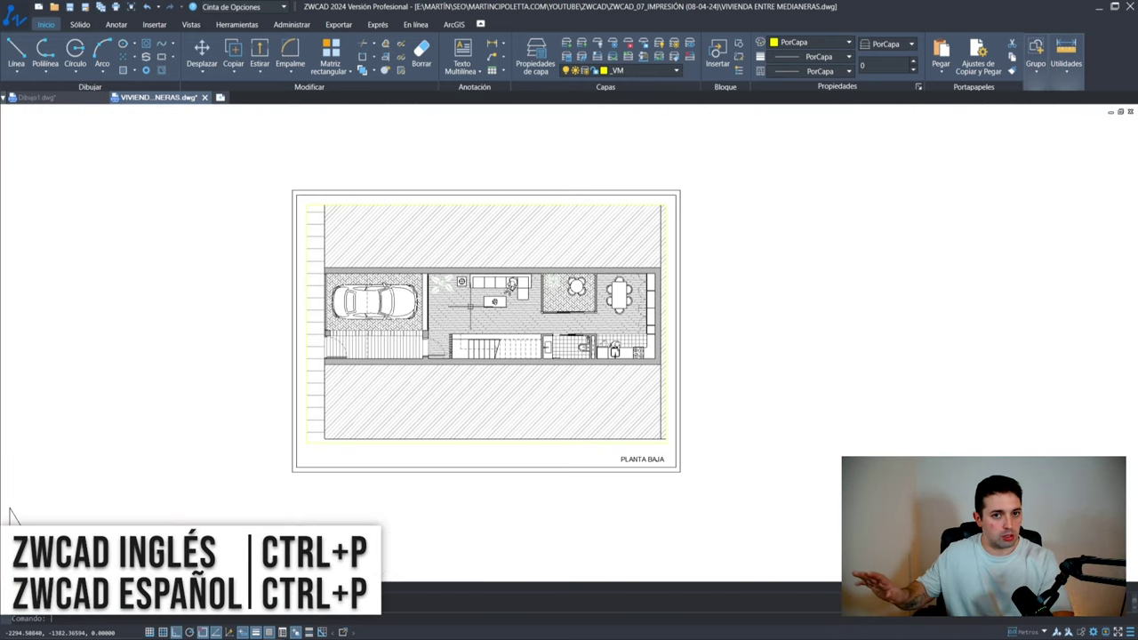
Step: Change plot style Color 97 in Curso ZWCAD.ctb to the darker green 94,135,88 and save the style table
{"action": "key", "text": "ctrl+p"}
{"action": "left_click", "coordinate": [762, 220]}
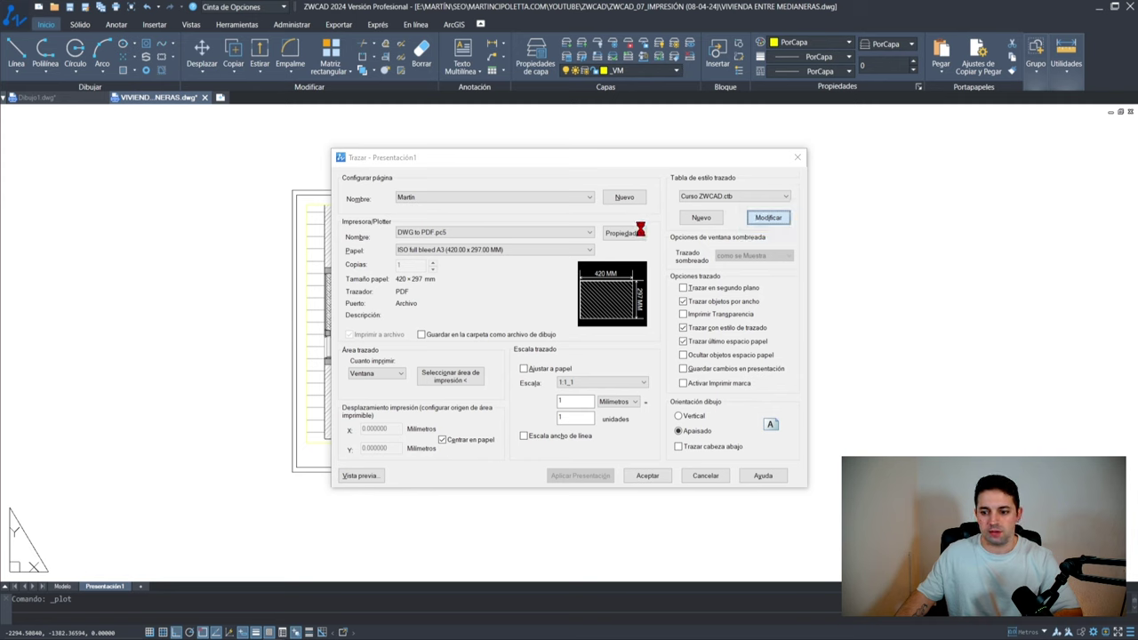
{"action": "left_click", "coordinate": [456, 313]}
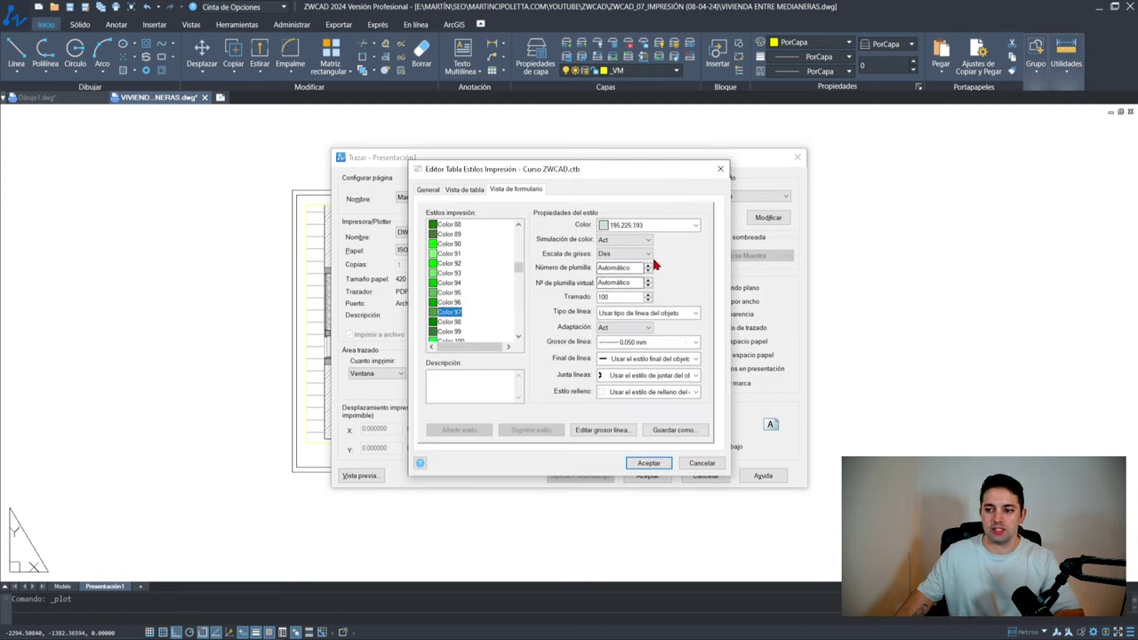
{"action": "left_click", "coordinate": [644, 226]}
{"action": "left_click", "coordinate": [620, 326]}
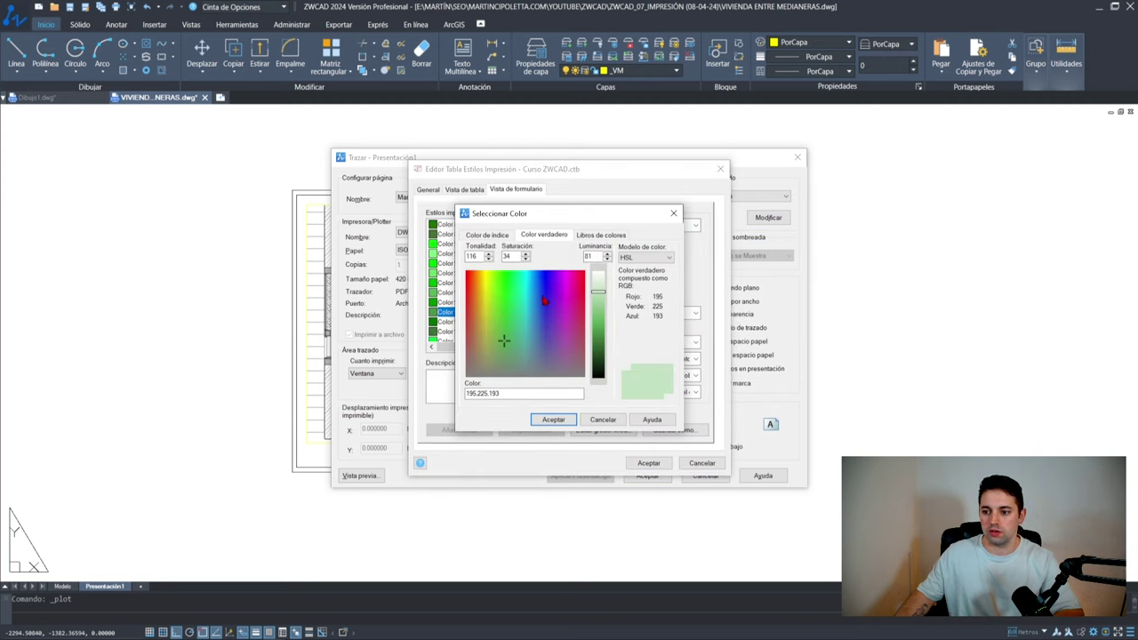
{"action": "left_click_drag", "start_coordinate": [604, 328], "coordinate": [601, 330]}
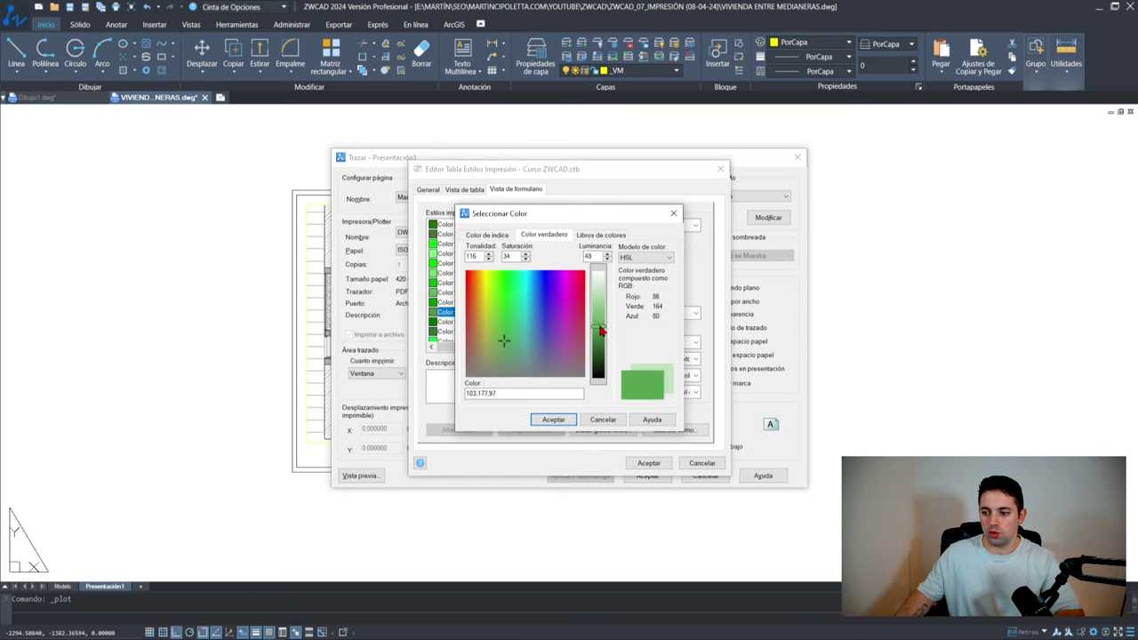
{"action": "left_click", "coordinate": [503, 357]}
{"action": "left_click", "coordinate": [598, 338]}
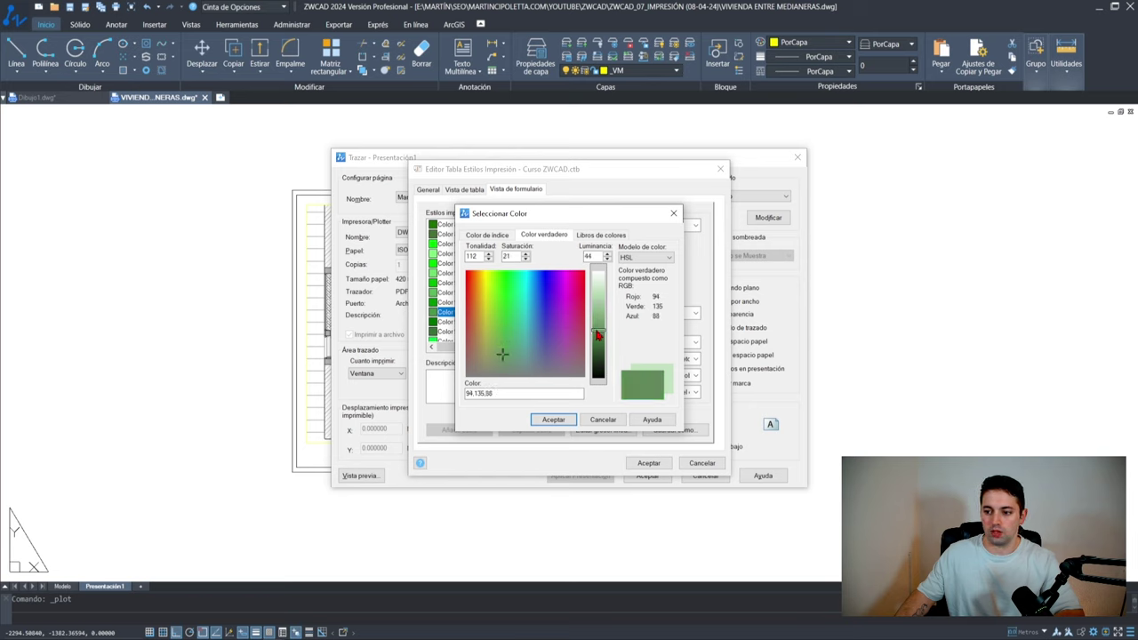
{"action": "left_click", "coordinate": [556, 420]}
{"action": "left_click", "coordinate": [647, 462]}
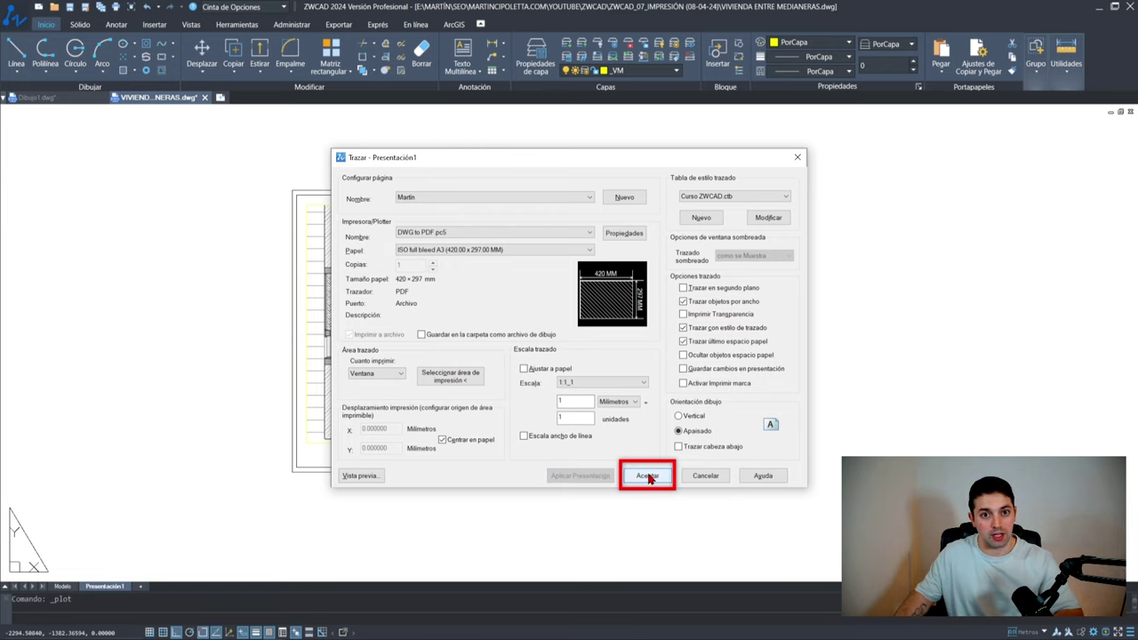
Step: Plot the layout to PDF as VIVIENDA ENTRE MEDIANERAS PLANTA BAJA.pdf in the Nueva carpeta desktop folder
{"action": "left_click", "coordinate": [648, 477]}
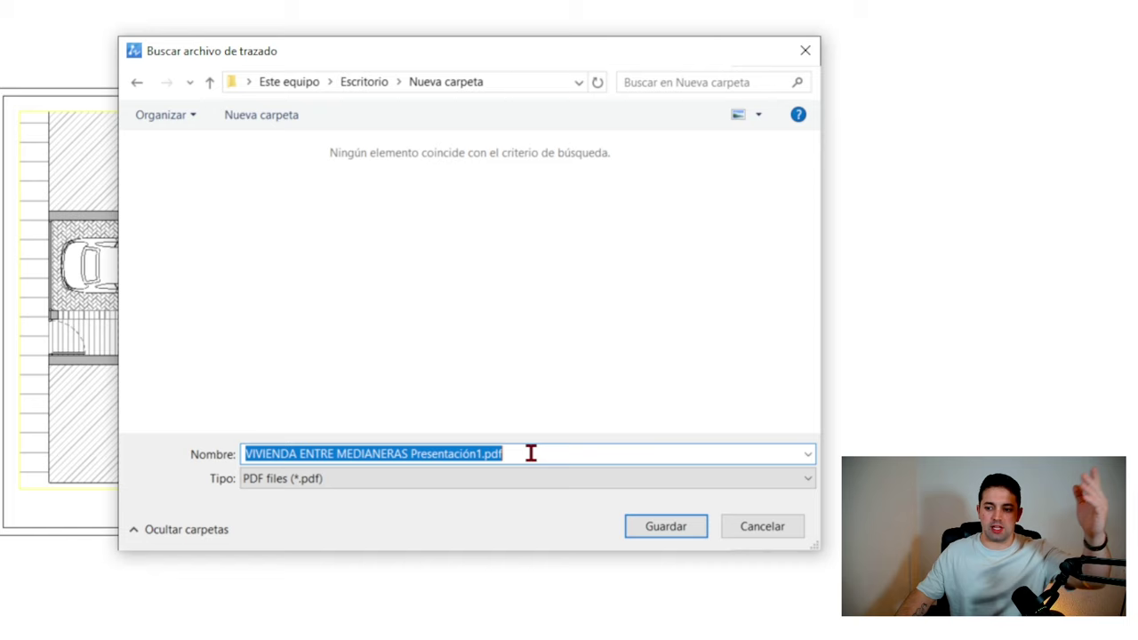
{"action": "left_click", "coordinate": [369, 454]}
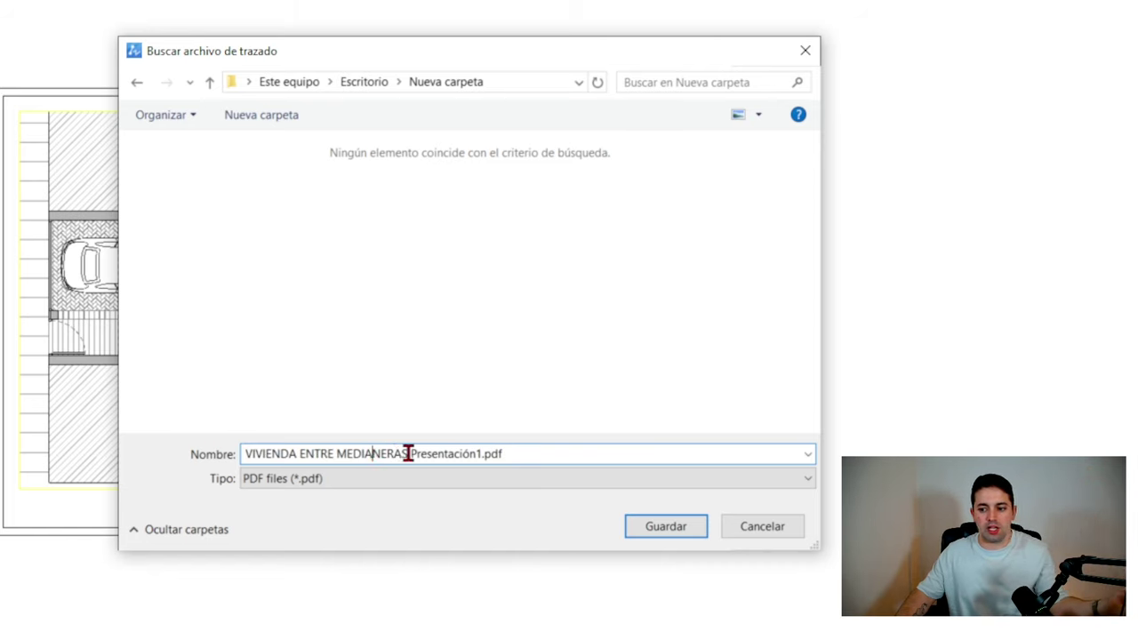
{"action": "left_click_drag", "start_coordinate": [409, 453], "coordinate": [488, 454]}
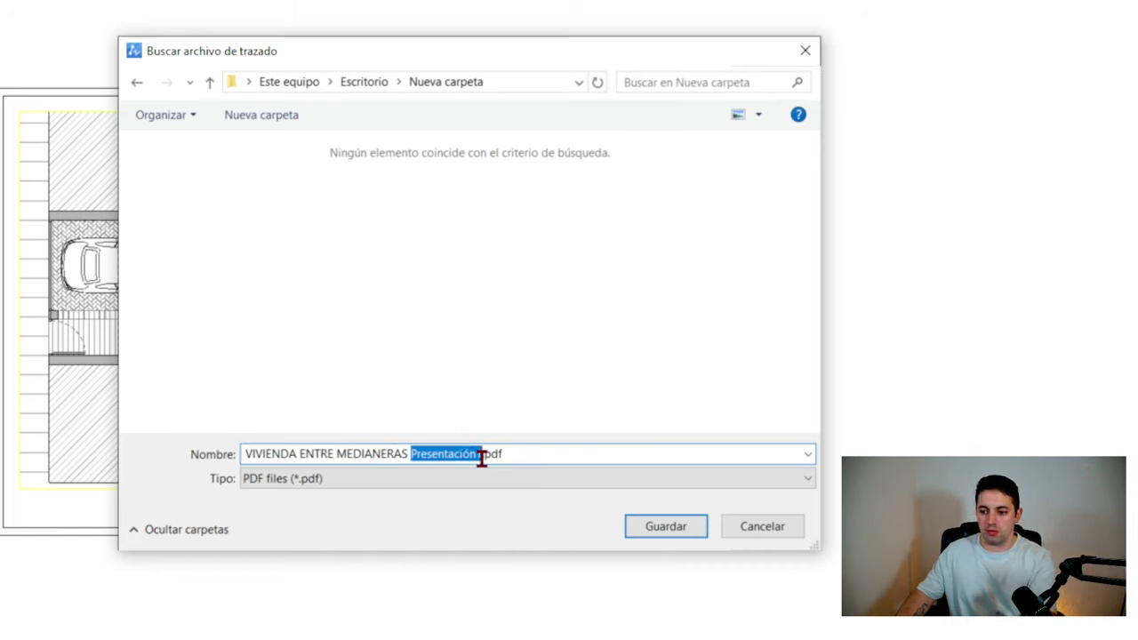
{"action": "key", "text": "BackSpace"}
{"action": "type", "text": "PLANTA B"}
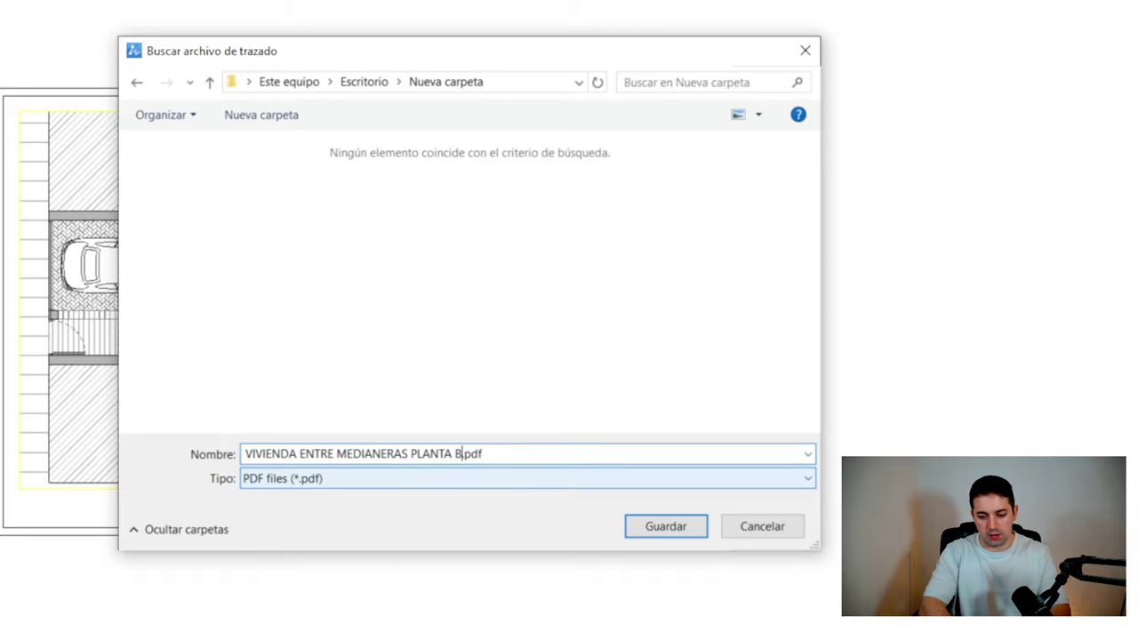
{"action": "type", "text": "AJA"}
{"action": "left_click", "coordinate": [660, 520]}
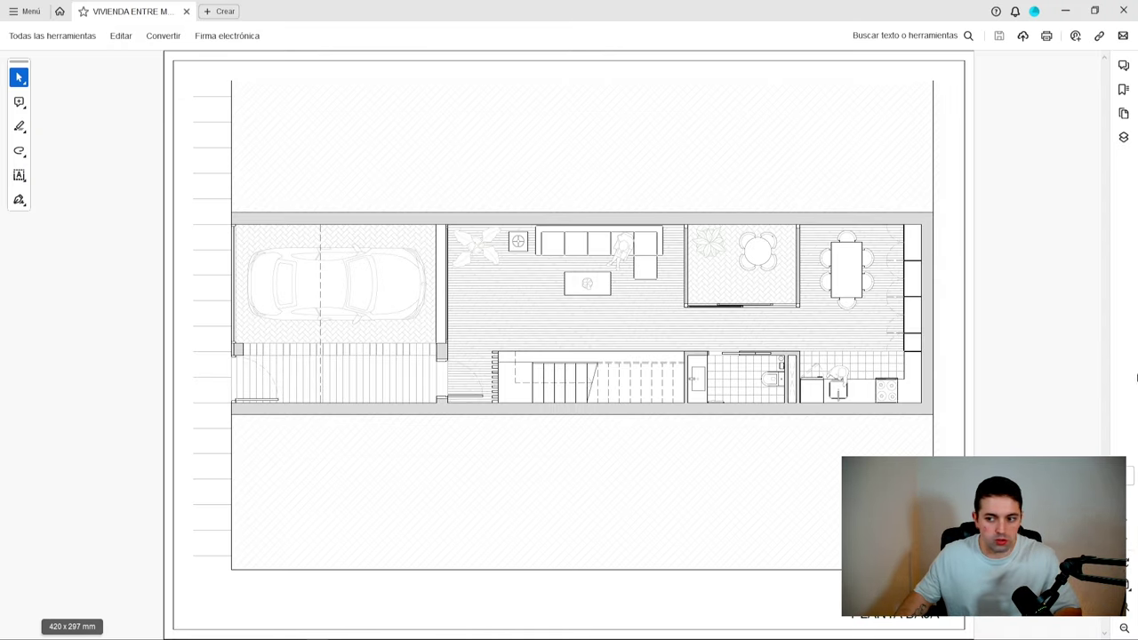
Step: Examine the exported PDF's lineweights and colours on the car, living-room plant, coffee table and seated figure
{"action": "scroll", "coordinate": [499, 325], "scroll_direction": "up", "scroll_amount": 4, "text": "ctrl"}
{"action": "scroll", "coordinate": [549, 404], "scroll_direction": "down", "scroll_amount": 4, "text": "ctrl"}
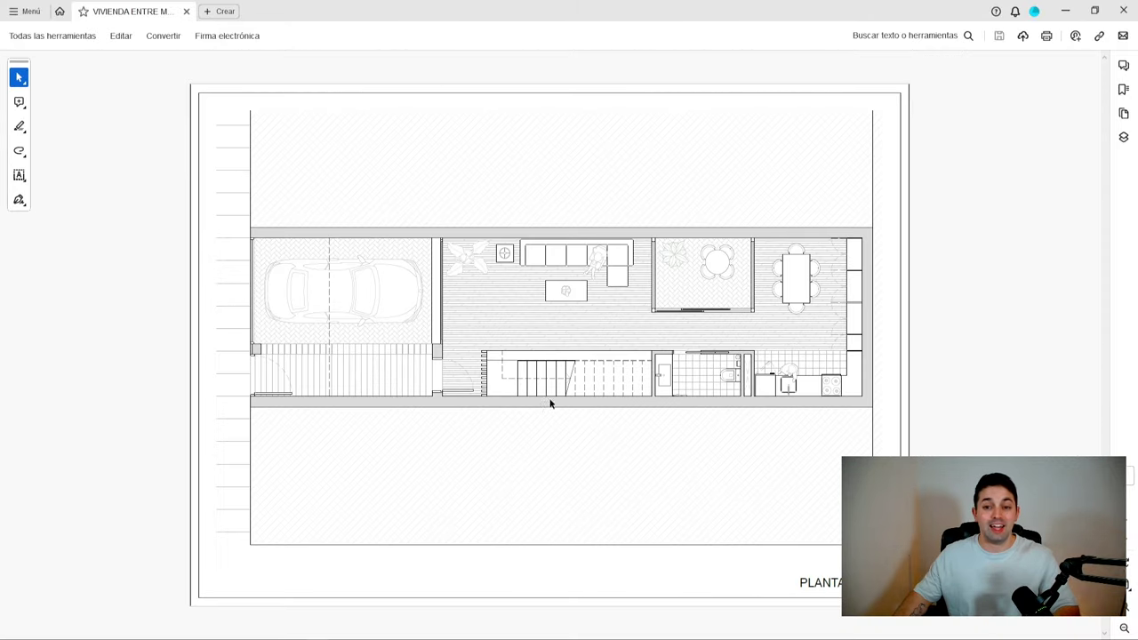
{"action": "scroll", "coordinate": [264, 262], "scroll_direction": "up", "scroll_amount": 6, "text": "ctrl"}
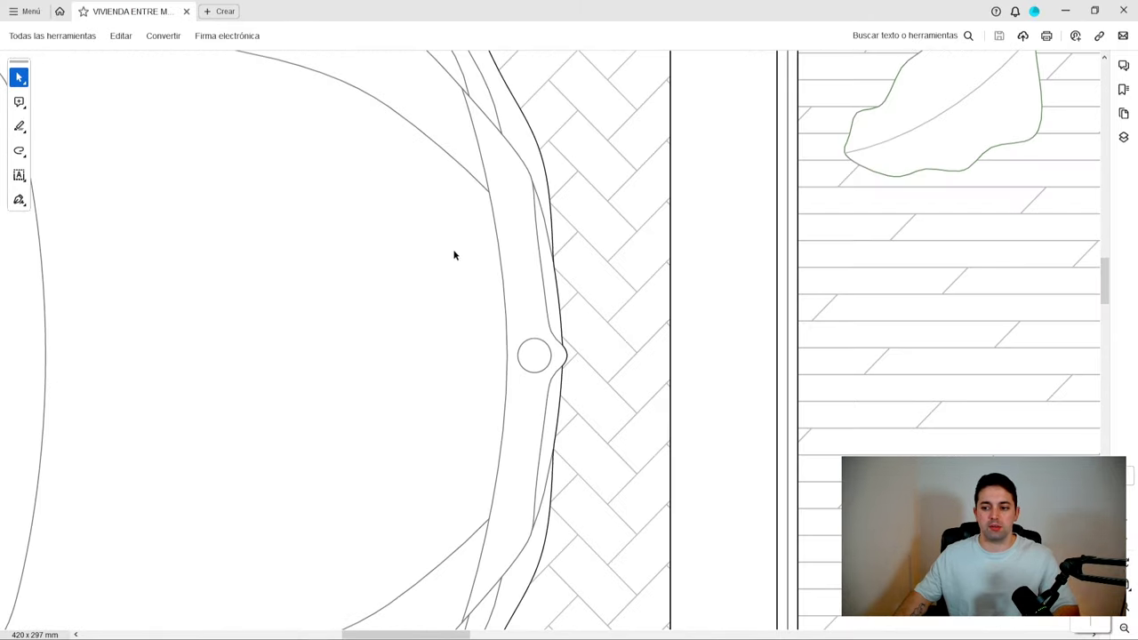
{"action": "scroll", "coordinate": [453, 256], "scroll_direction": "right", "scroll_amount": 5}
{"action": "scroll", "coordinate": [412, 246], "scroll_direction": "up", "scroll_amount": 5, "text": "ctrl"}
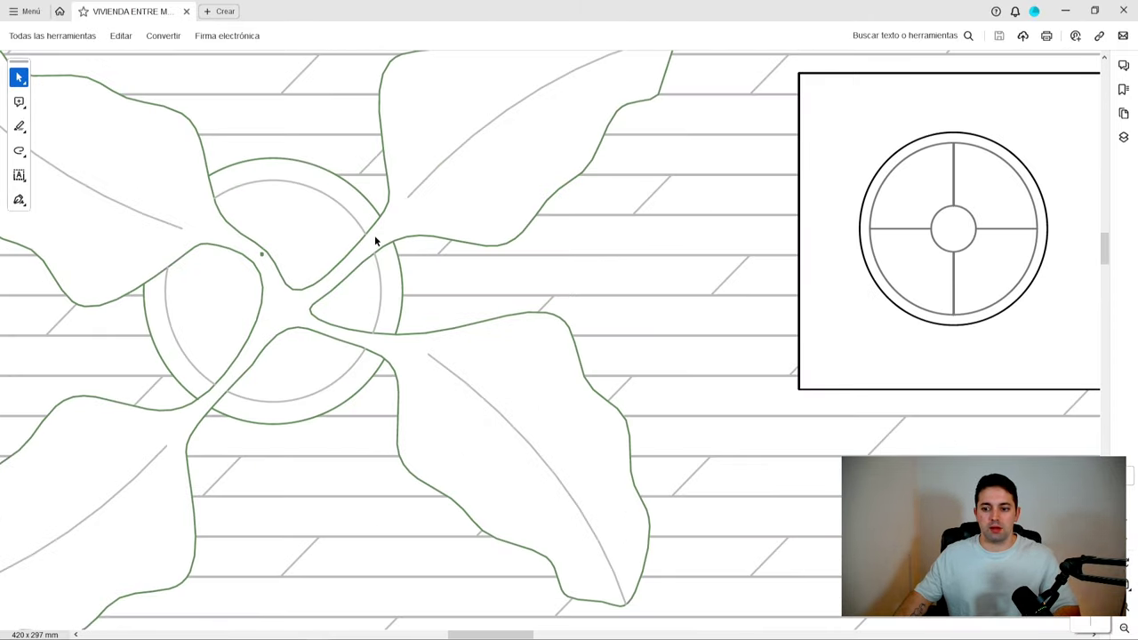
{"action": "scroll", "coordinate": [462, 231], "scroll_direction": "down", "scroll_amount": 3, "text": "ctrl"}
{"action": "scroll", "coordinate": [534, 235], "scroll_direction": "down", "scroll_amount": 4}
{"action": "scroll", "coordinate": [527, 213], "scroll_direction": "right", "scroll_amount": 6}
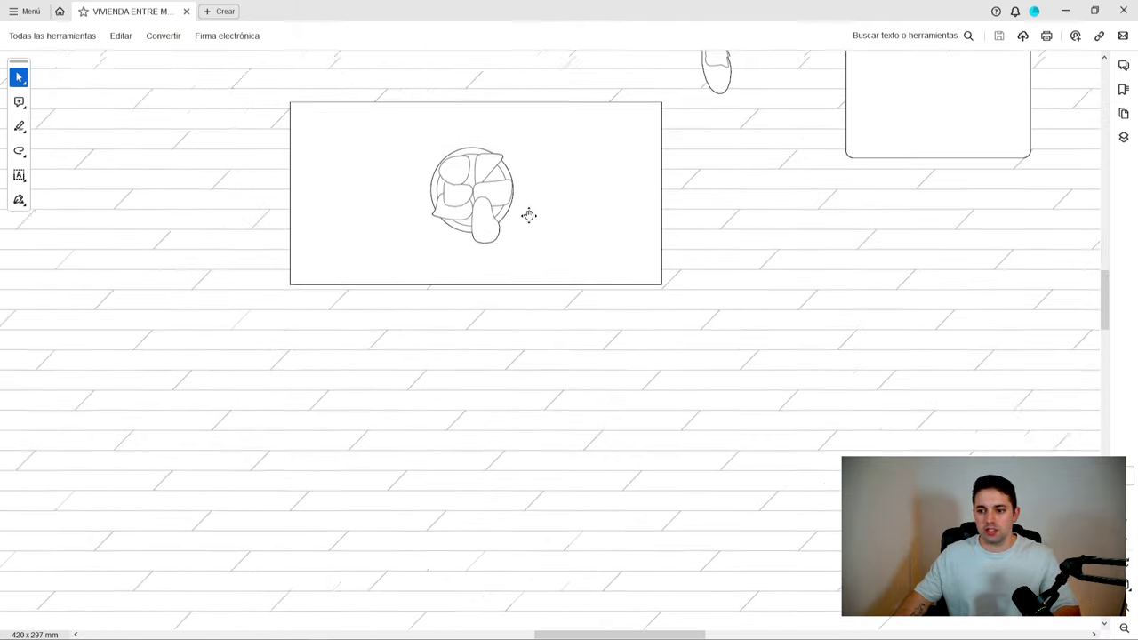
{"action": "scroll", "coordinate": [528, 213], "scroll_direction": "up", "scroll_amount": 5, "text": "ctrl"}
{"action": "scroll", "coordinate": [497, 272], "scroll_direction": "down", "scroll_amount": 5, "text": "ctrl"}
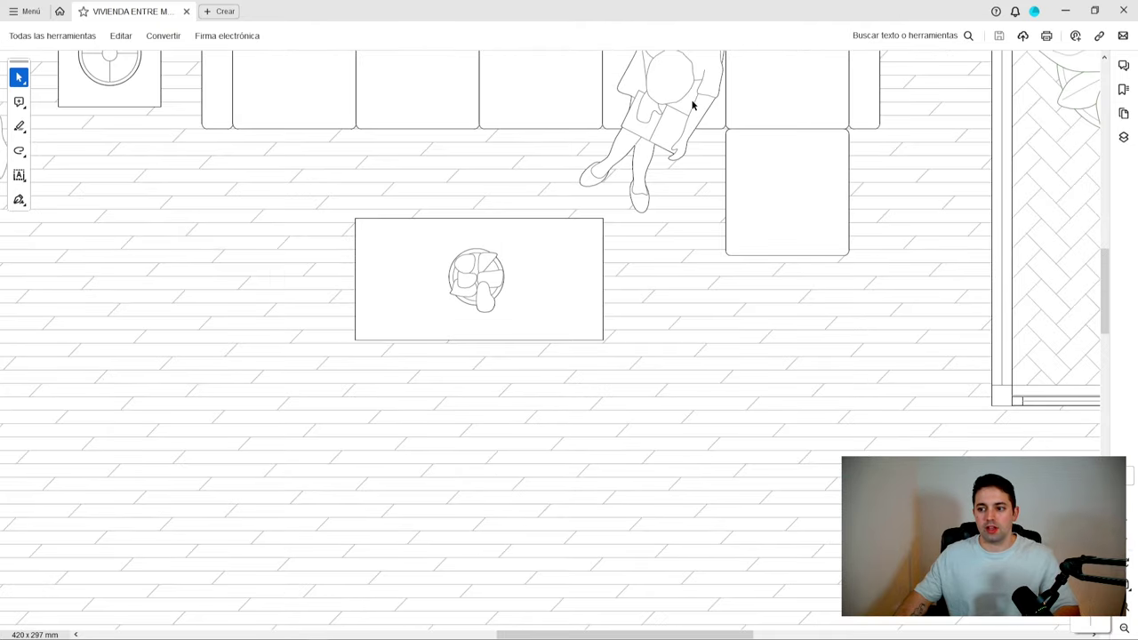
{"action": "scroll", "coordinate": [692, 104], "scroll_direction": "up", "scroll_amount": 5, "text": "ctrl"}
{"action": "scroll", "coordinate": [683, 150], "scroll_direction": "down", "scroll_amount": 3}
{"action": "scroll", "coordinate": [564, 177], "scroll_direction": "down", "scroll_amount": 6, "text": "ctrl"}
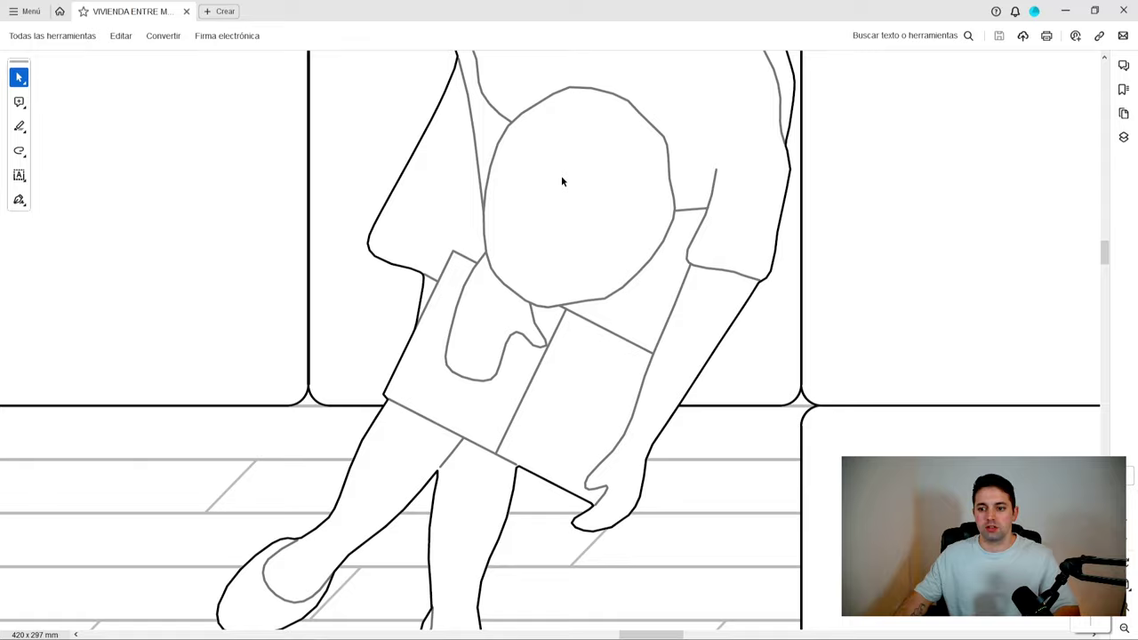
Step: Examine the PDF's line hierarchy in the bathroom, kitchen fixtures, cut walls and dining table
{"action": "scroll", "coordinate": [590, 282], "scroll_direction": "down", "scroll_amount": 3}
{"action": "scroll", "coordinate": [807, 285], "scroll_direction": "up", "scroll_amount": 8, "text": "ctrl"}
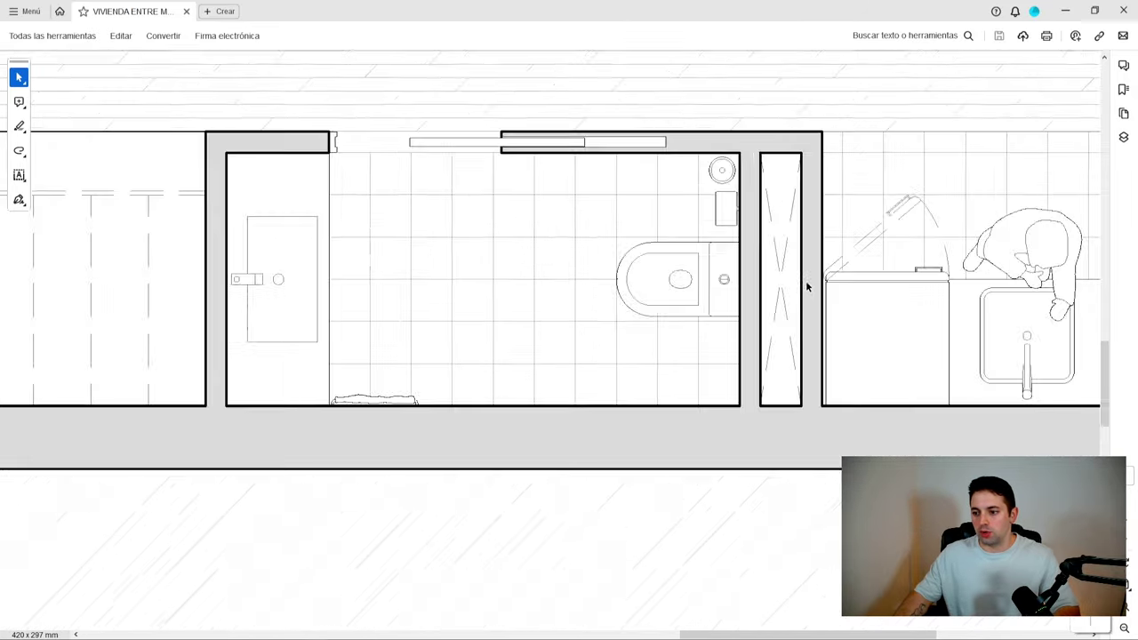
{"action": "scroll", "coordinate": [374, 249], "scroll_direction": "left", "scroll_amount": 1}
{"action": "scroll", "coordinate": [389, 234], "scroll_direction": "up", "scroll_amount": 3}
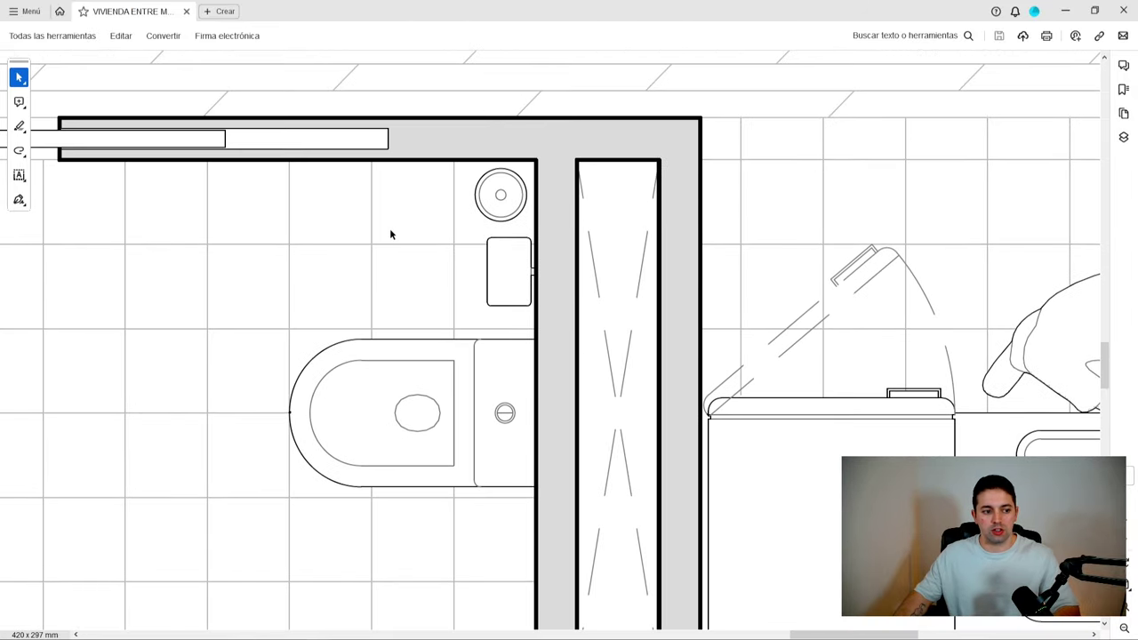
{"action": "scroll", "coordinate": [409, 285], "scroll_direction": "right", "scroll_amount": 4}
{"action": "scroll", "coordinate": [409, 285], "scroll_direction": "down", "scroll_amount": 2}
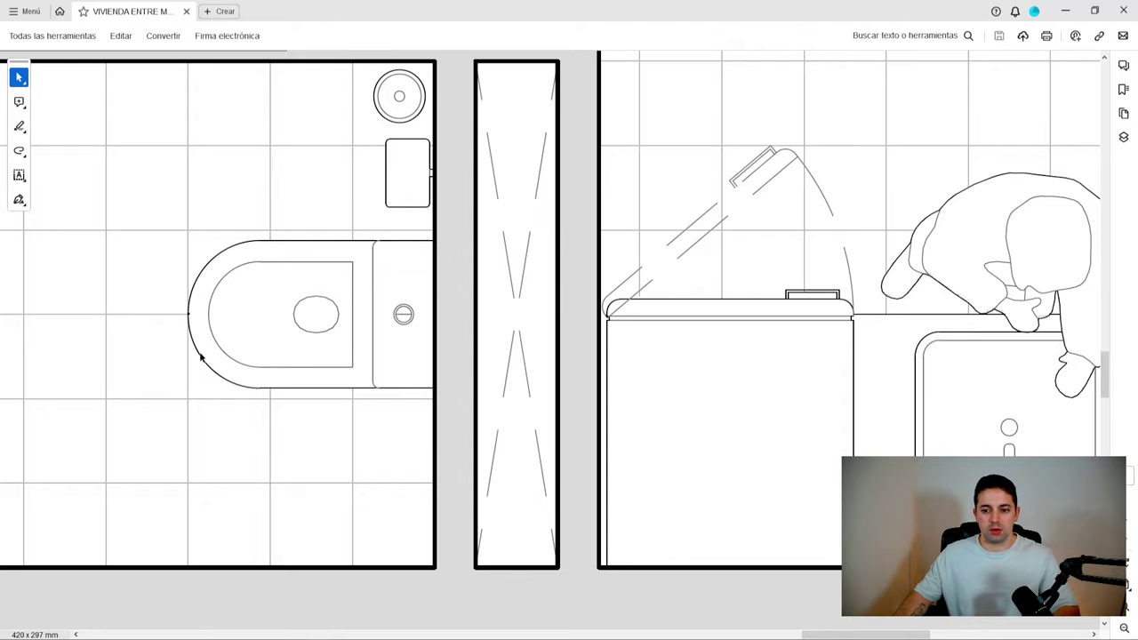
{"action": "scroll", "coordinate": [381, 348], "scroll_direction": "right", "scroll_amount": 8}
{"action": "scroll", "coordinate": [512, 305], "scroll_direction": "down", "scroll_amount": 3}
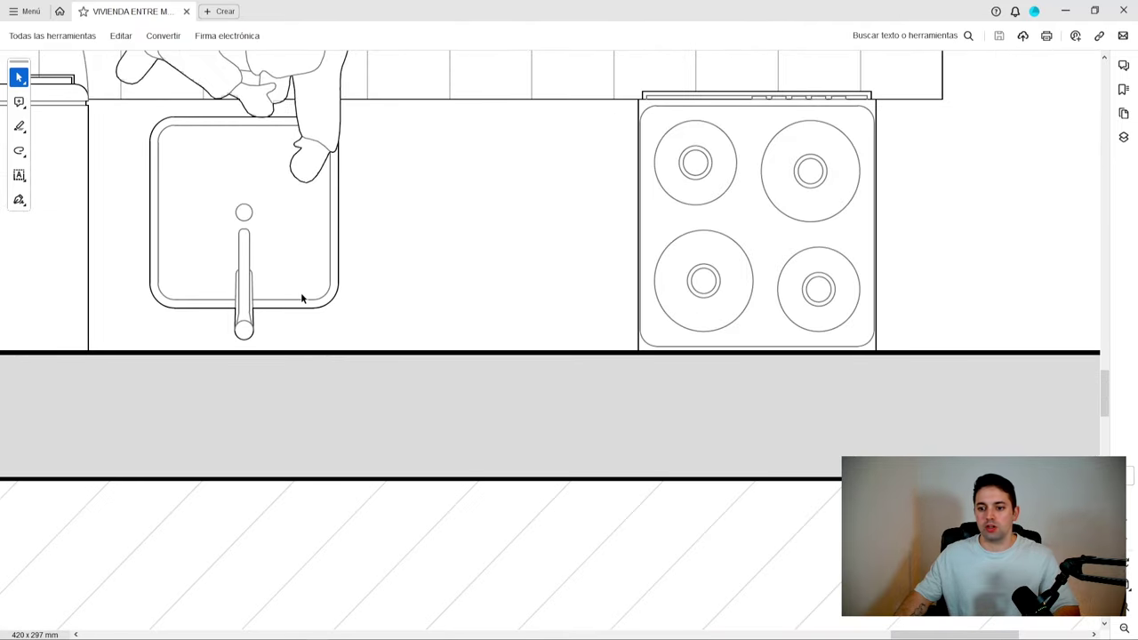
{"action": "scroll", "coordinate": [444, 222], "scroll_direction": "down", "scroll_amount": 5, "text": "ctrl"}
{"action": "scroll", "coordinate": [666, 223], "scroll_direction": "up", "scroll_amount": 5}
{"action": "scroll", "coordinate": [716, 407], "scroll_direction": "up", "scroll_amount": 5, "text": "ctrl"}
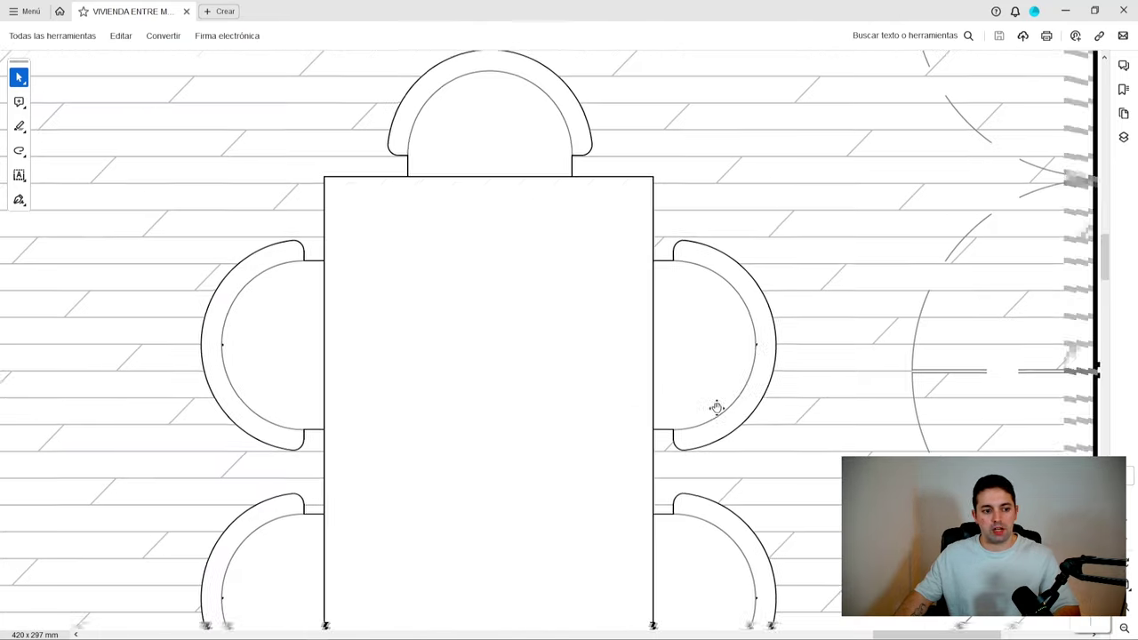
{"action": "scroll", "coordinate": [771, 353], "scroll_direction": "down", "scroll_amount": 2, "text": "ctrl"}
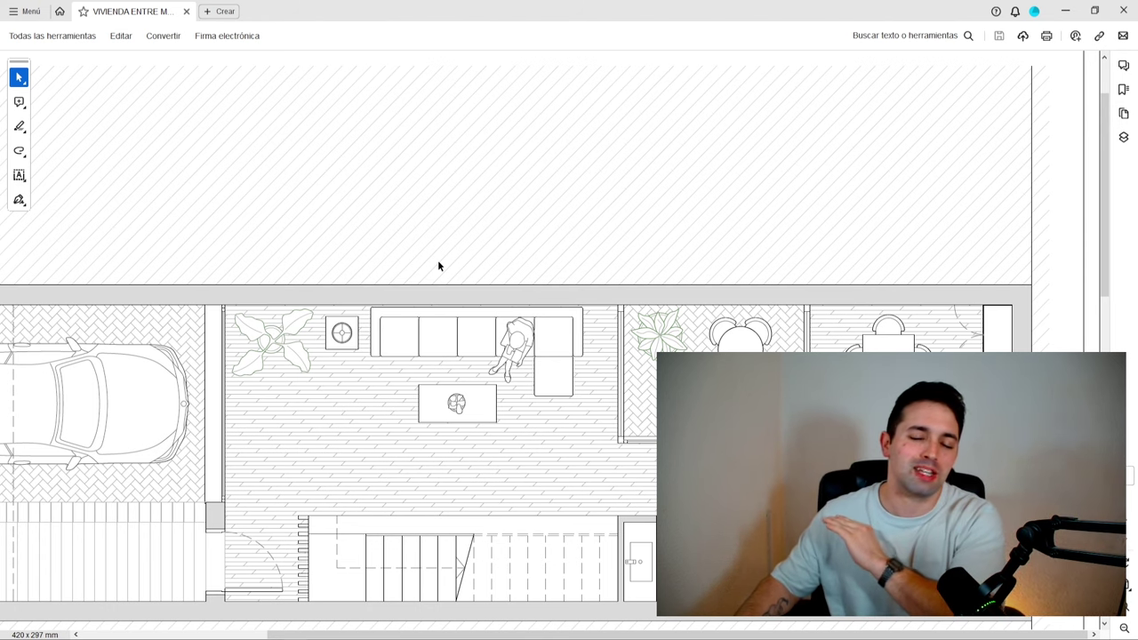
{"action": "scroll", "coordinate": [431, 249], "scroll_direction": "up", "scroll_amount": 1}
{"action": "scroll", "coordinate": [429, 234], "scroll_direction": "down", "scroll_amount": 4}
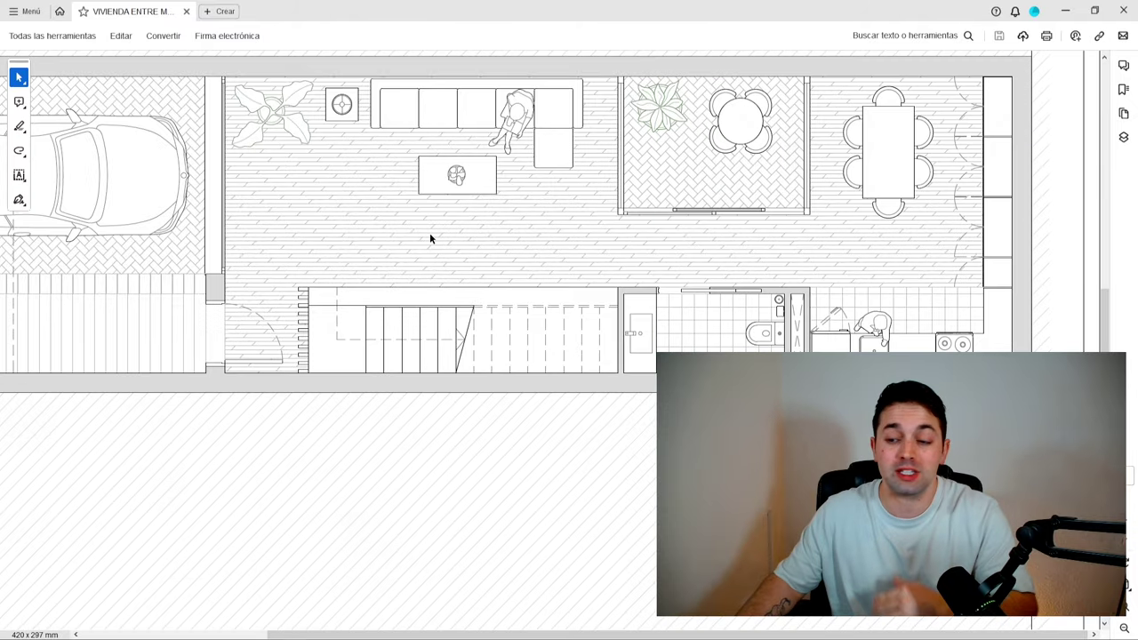
{"action": "scroll", "coordinate": [429, 233], "scroll_direction": "up", "scroll_amount": 2}
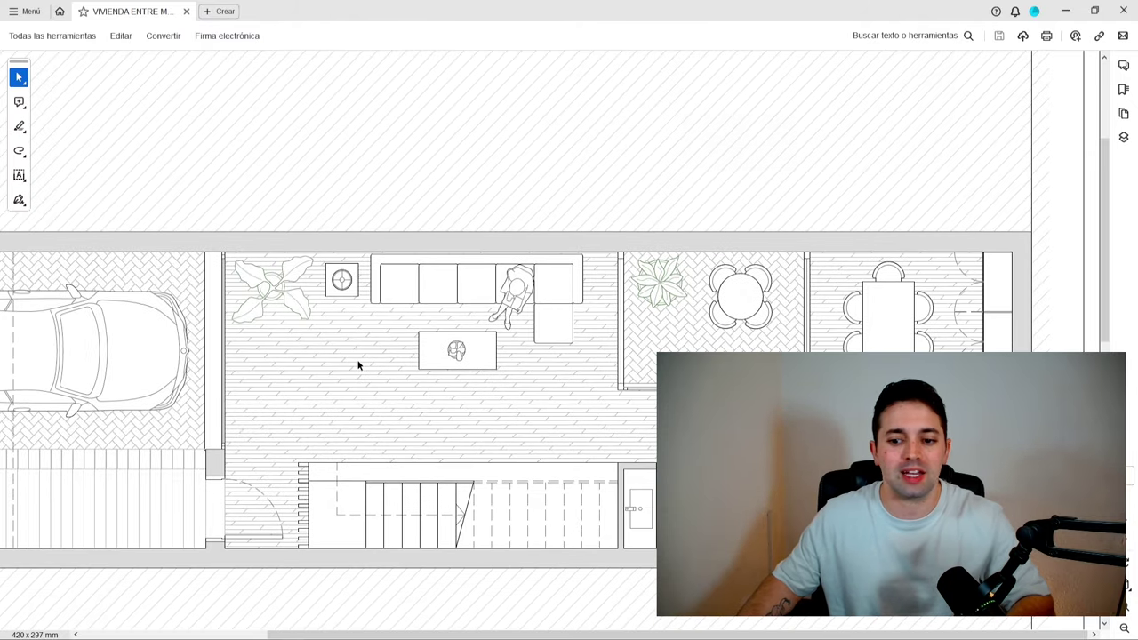
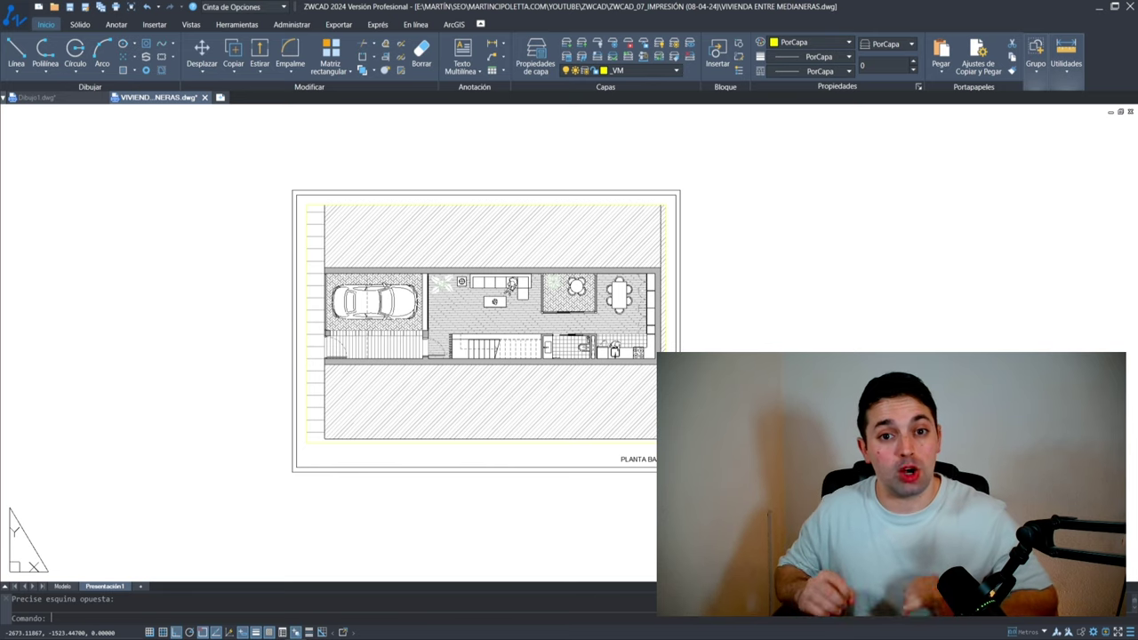
Step: Select the two sheet frames and the PLANTA BAJA title without the viewport, and clear the selection
{"action": "left_click", "coordinate": [702, 178]}
{"action": "left_click", "coordinate": [673, 211]}
{"action": "left_click", "coordinate": [700, 482]}
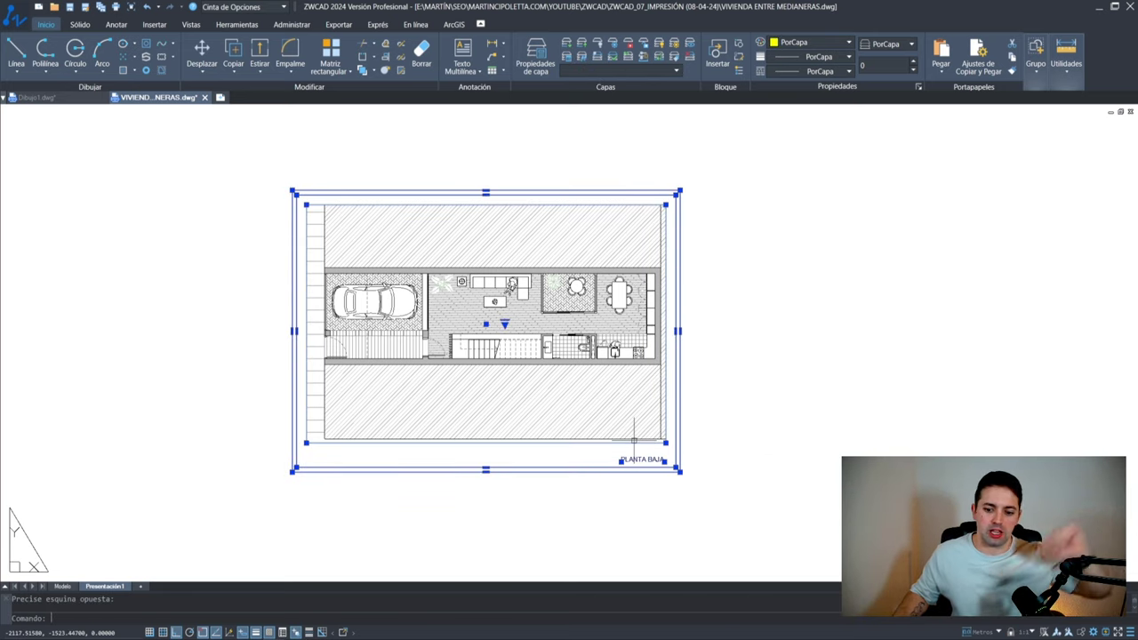
{"action": "left_click", "coordinate": [681, 482], "text": "shift"}
{"action": "left_click", "coordinate": [684, 460]}
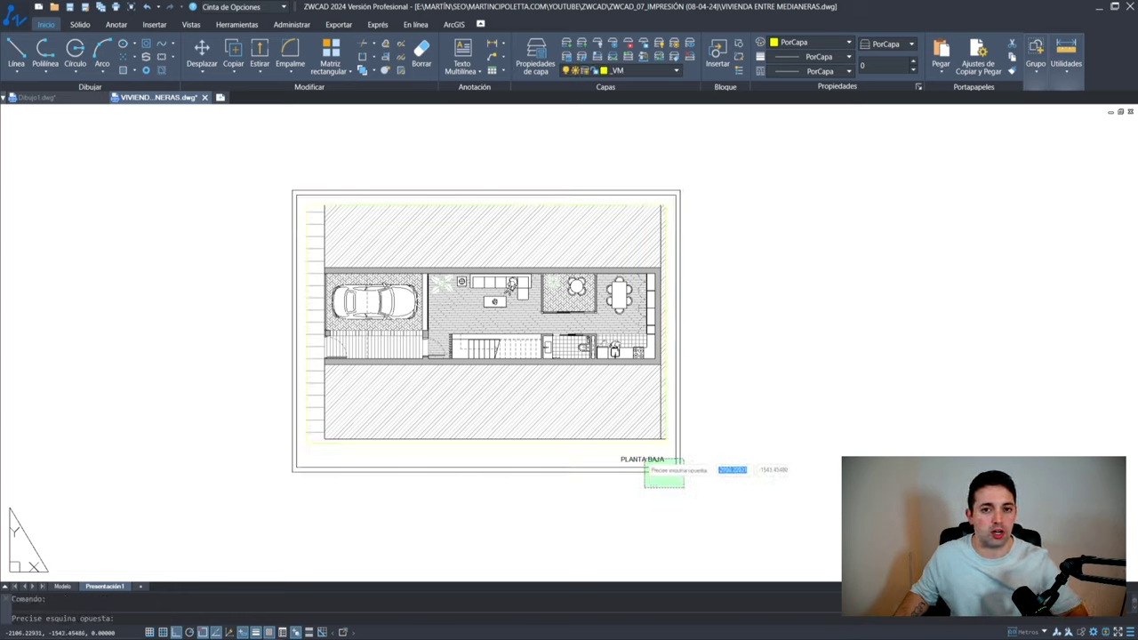
{"action": "left_click", "coordinate": [646, 487]}
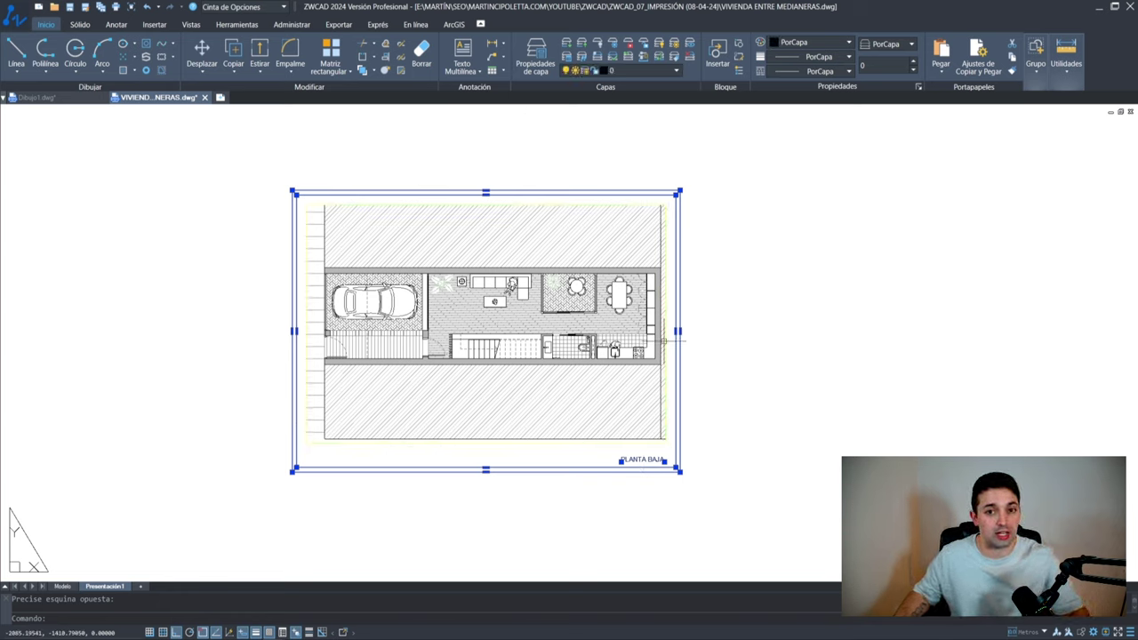
{"action": "key", "text": "Escape"}
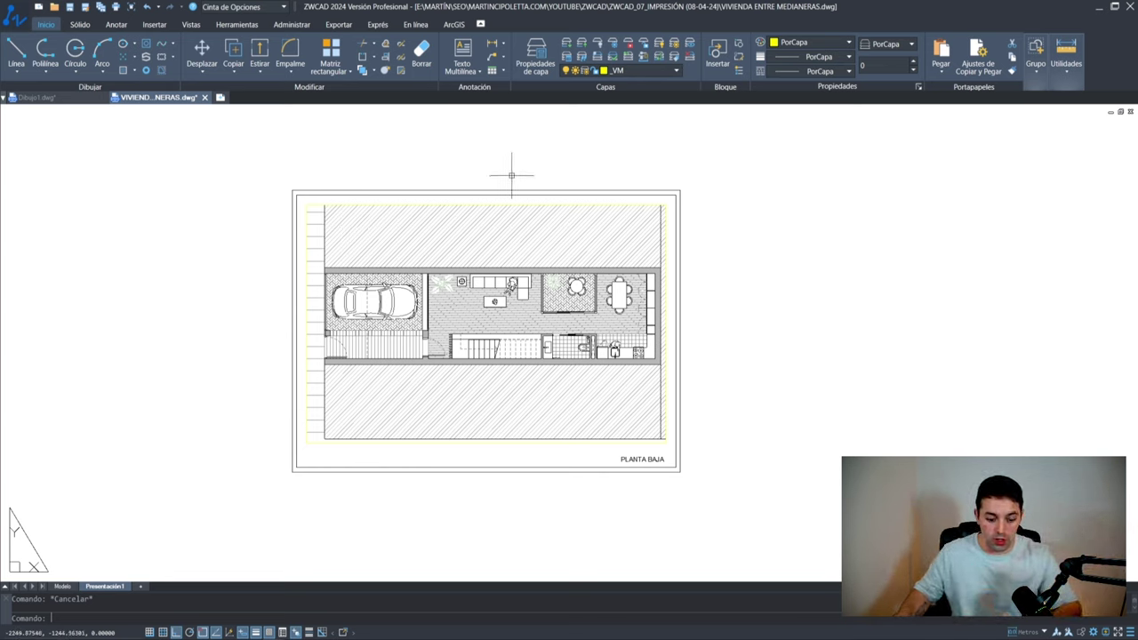
Step: Transfer both sheet frames and the PLANTA BAJA title from paper space to model space with CAMBIARESPACIO
{"action": "type", "text": "CAMBIAR"}
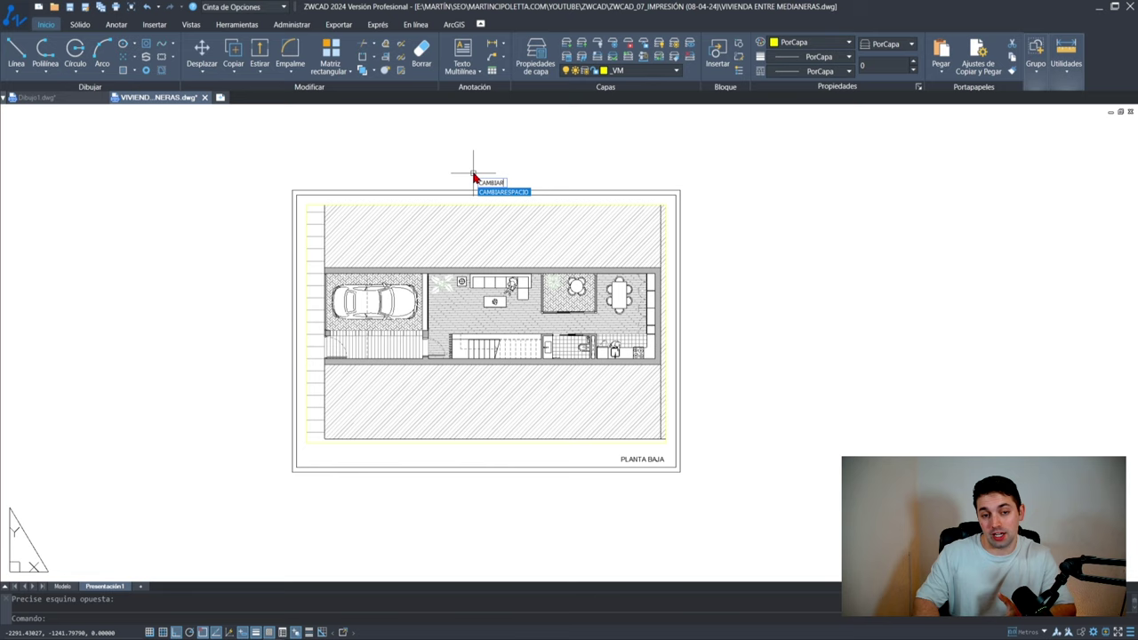
{"action": "key", "text": "Return"}
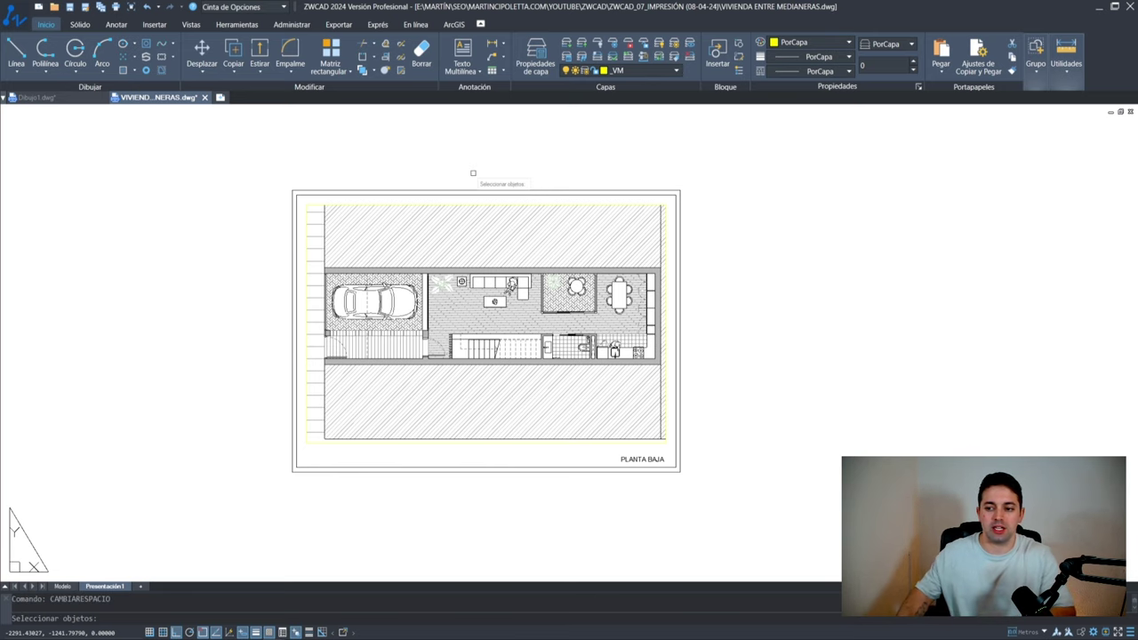
{"action": "left_click", "coordinate": [711, 491]}
{"action": "left_click", "coordinate": [598, 442]}
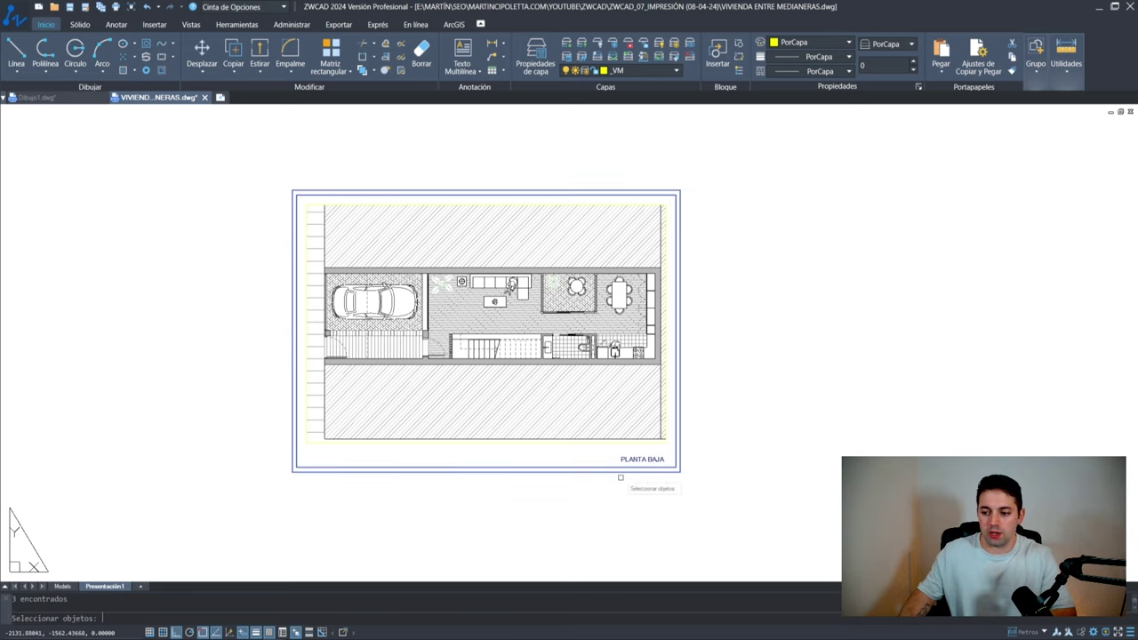
{"action": "scroll", "coordinate": [382, 386], "scroll_direction": "up", "scroll_amount": 3}
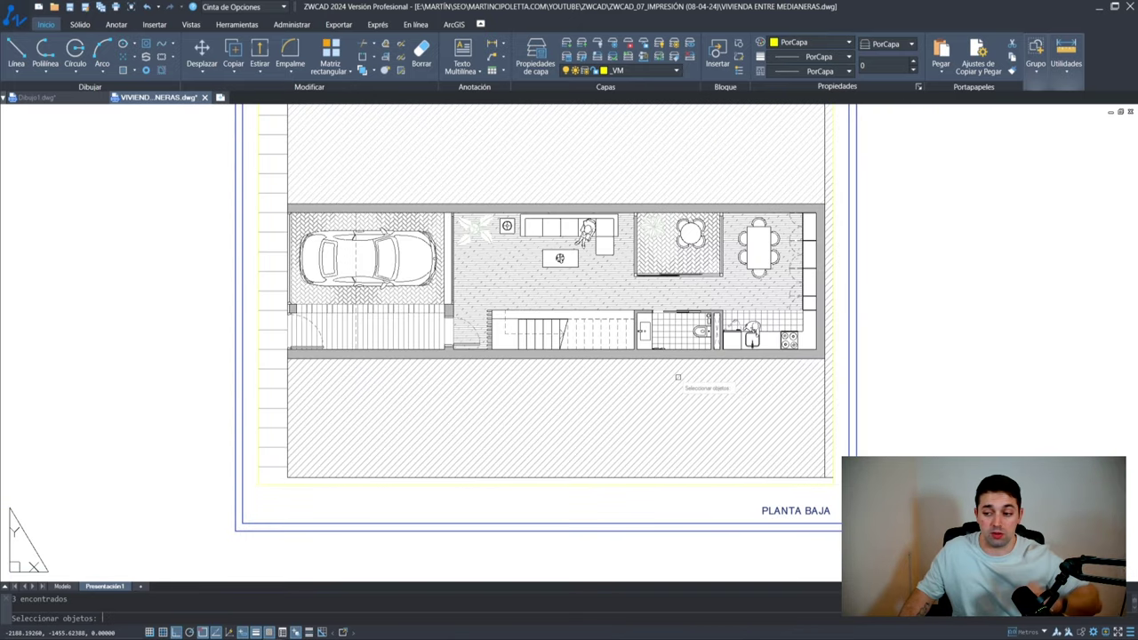
{"action": "scroll", "coordinate": [678, 376], "scroll_direction": "down", "scroll_amount": 4}
{"action": "key", "text": "Return"}
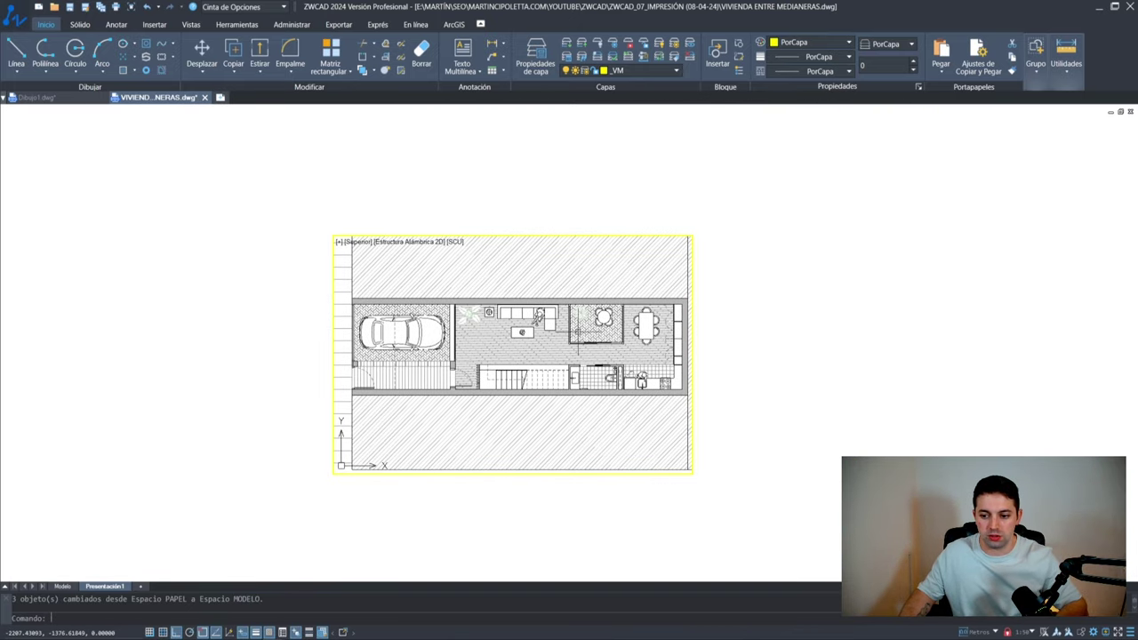
Step: Switch to model space and check the transferred frames, the PLANTA BAJA title and the hatch extending past the ground-floor plan
{"action": "scroll", "coordinate": [412, 346], "scroll_direction": "up", "scroll_amount": 2}
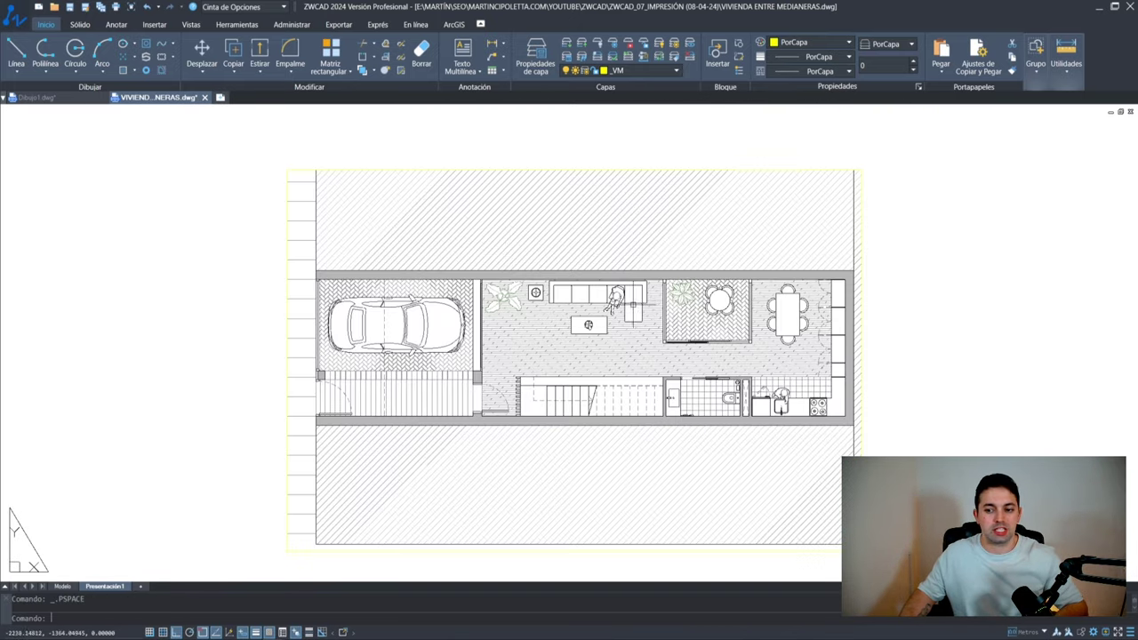
{"action": "left_click", "coordinate": [68, 589]}
{"action": "scroll", "coordinate": [445, 502], "scroll_direction": "up", "scroll_amount": 5}
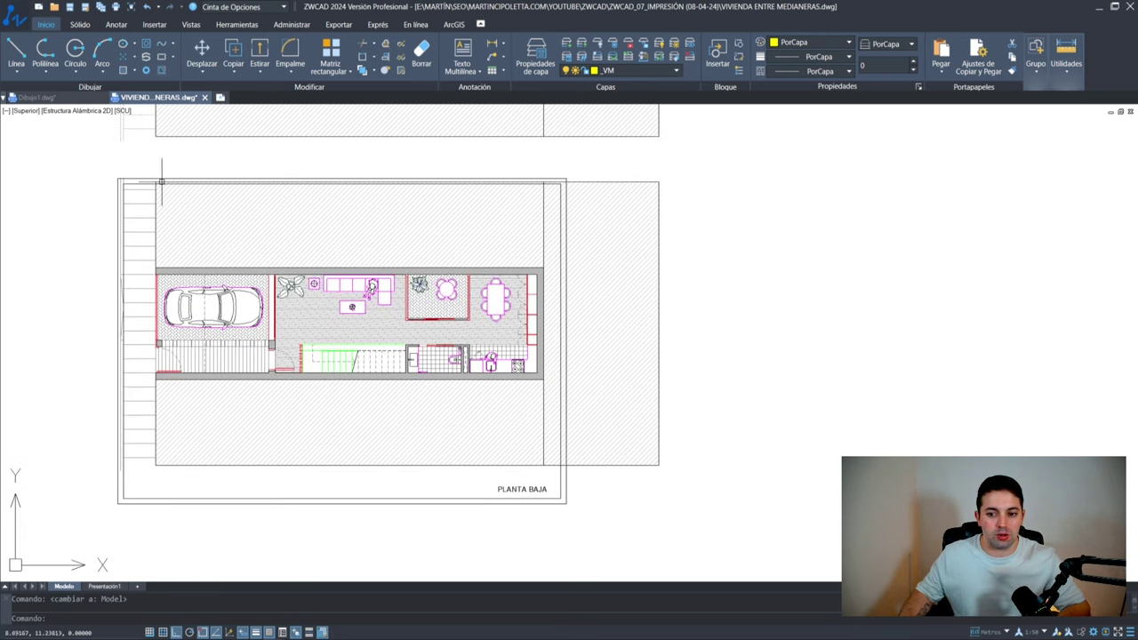
{"action": "left_click", "coordinate": [591, 513]}
{"action": "left_click", "coordinate": [530, 468]}
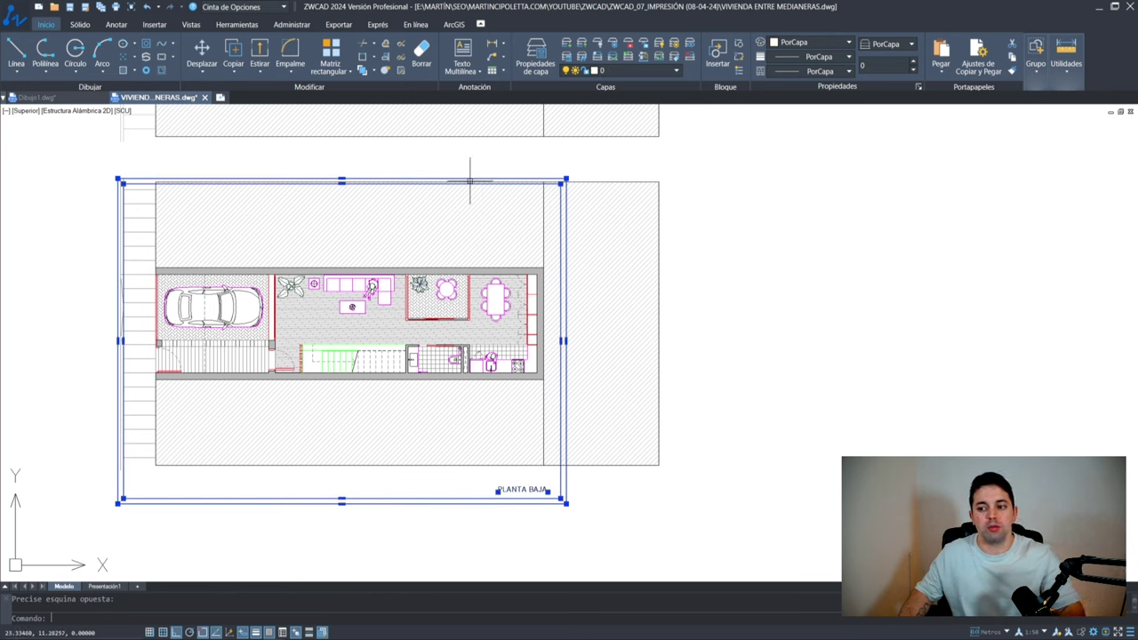
{"action": "key", "text": "Escape"}
{"action": "left_click", "coordinate": [625, 179]}
{"action": "left_click", "coordinate": [579, 208]}
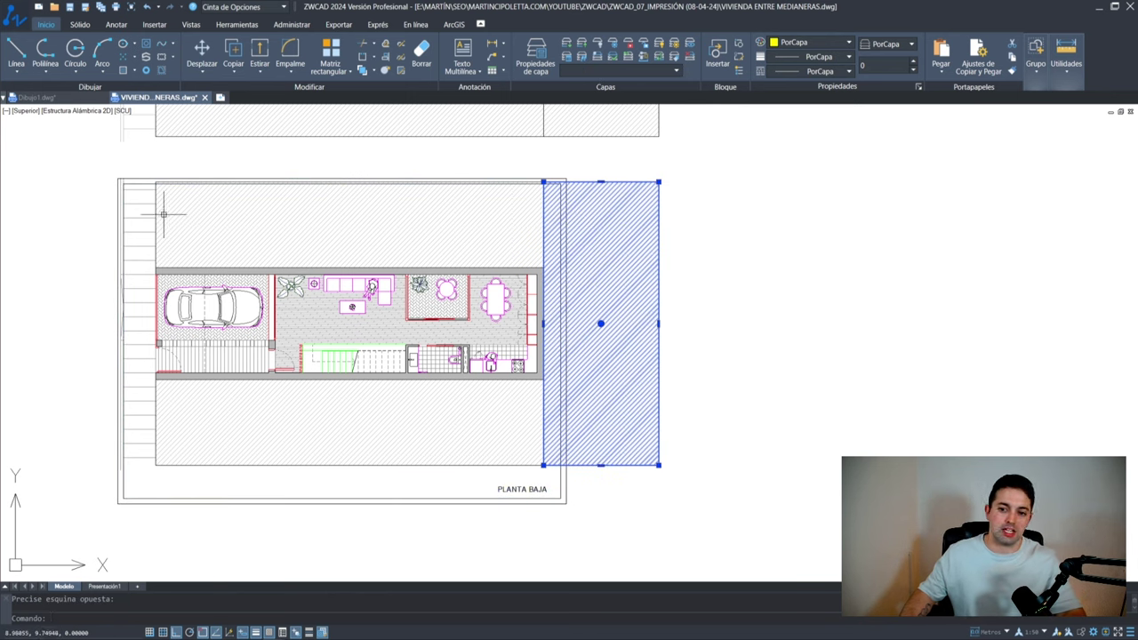
{"action": "key", "text": "Escape"}
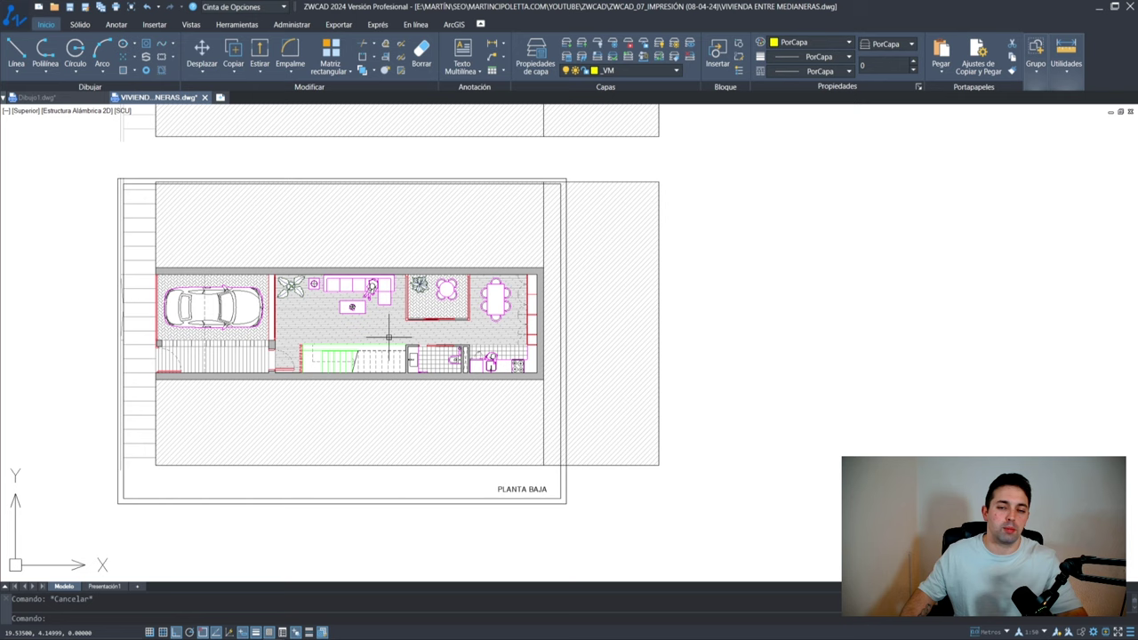
Step: Move both frames and the PLANTA BAJA title slightly upward around the ground-floor plan, and delete the hatched area extending beyond the sheet
{"action": "left_click", "coordinate": [613, 503]}
{"action": "left_click", "coordinate": [515, 476]}
{"action": "type", "text": "m"}
{"action": "key", "text": "Return"}
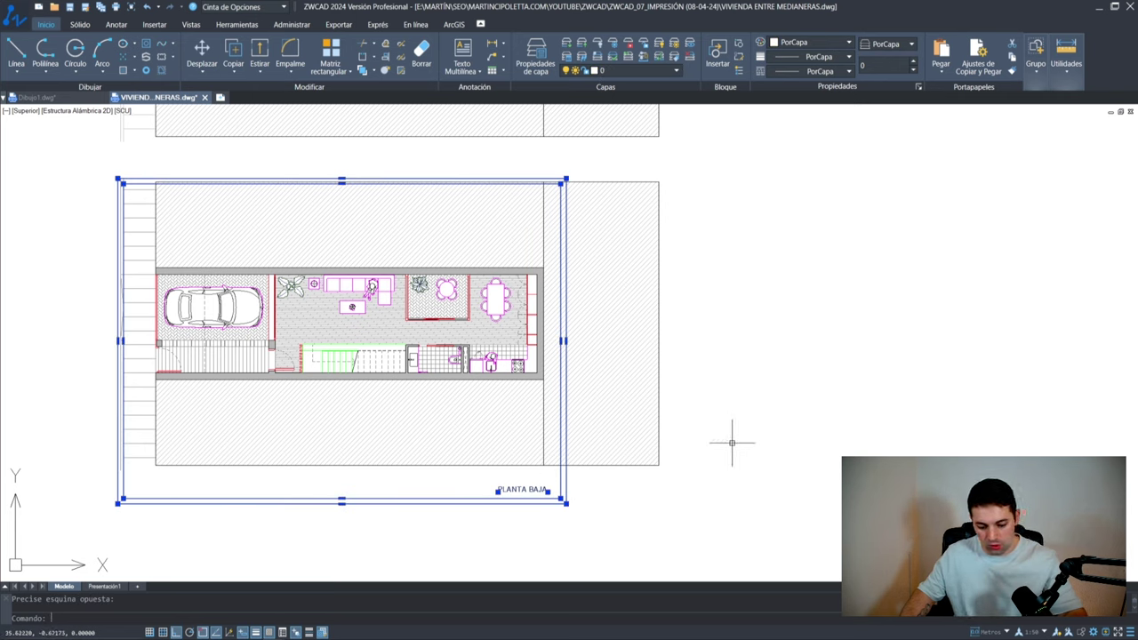
{"action": "left_click", "coordinate": [731, 431]}
{"action": "type", "text": "0.2"}
{"action": "key", "text": "Return"}
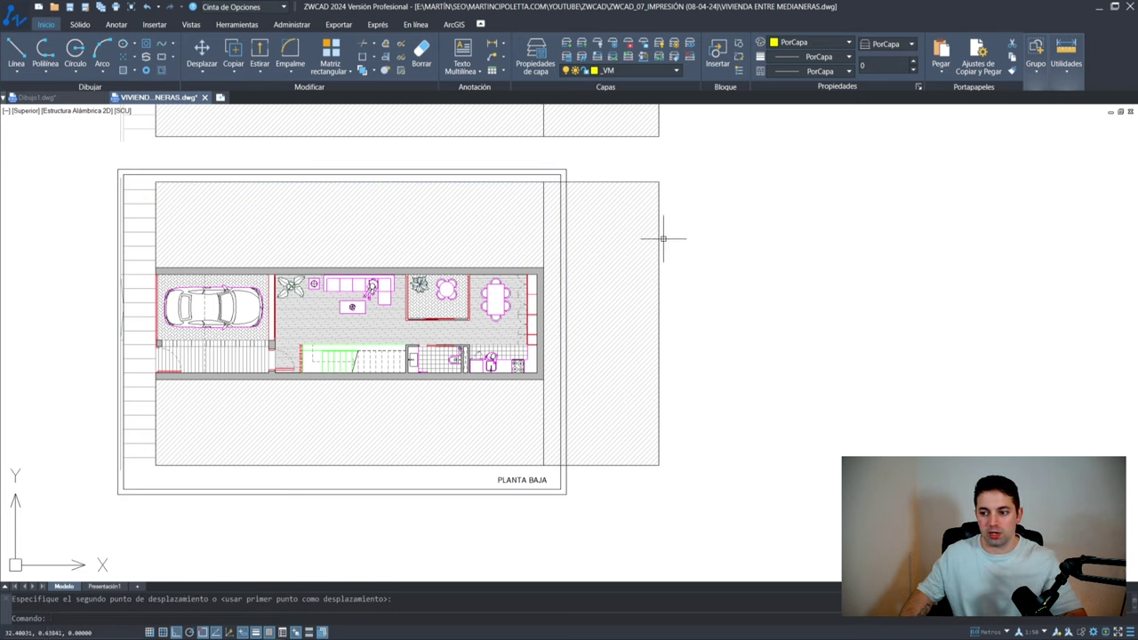
{"action": "left_click", "coordinate": [619, 466]}
{"action": "key", "text": "Delete"}
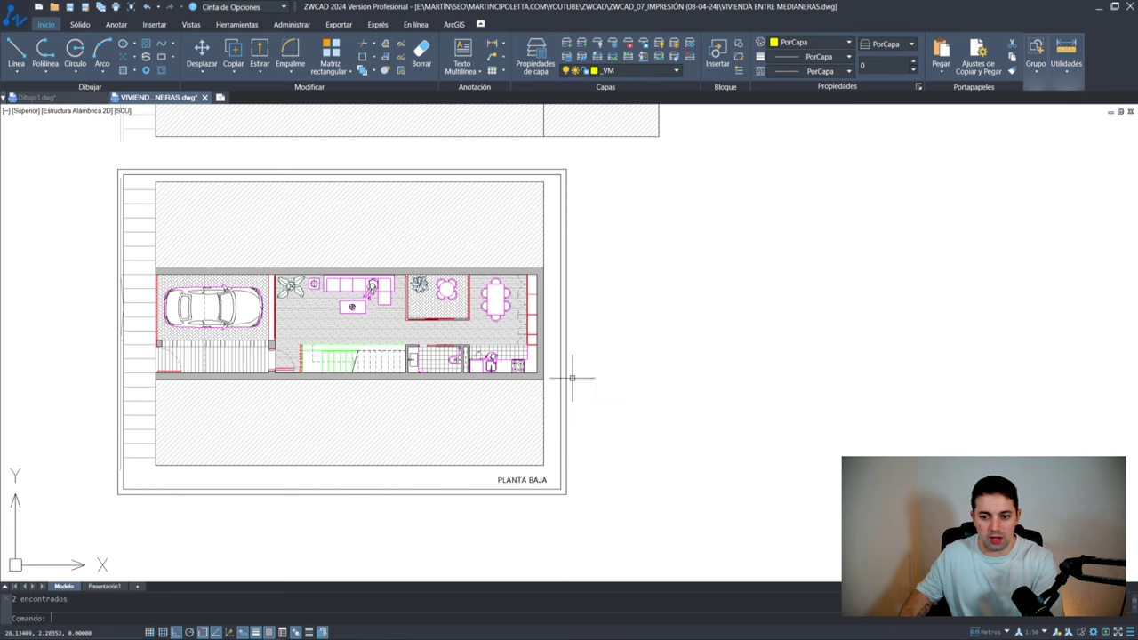
Step: Shift both frames and the PLANTA BAJA title slightly to the left so the ground-floor plan sits centred horizontally
{"action": "middle_click_drag", "start_coordinate": [451, 384], "coordinate": [547, 384]}
{"action": "left_click", "coordinate": [716, 490]}
{"action": "left_click", "coordinate": [602, 475]}
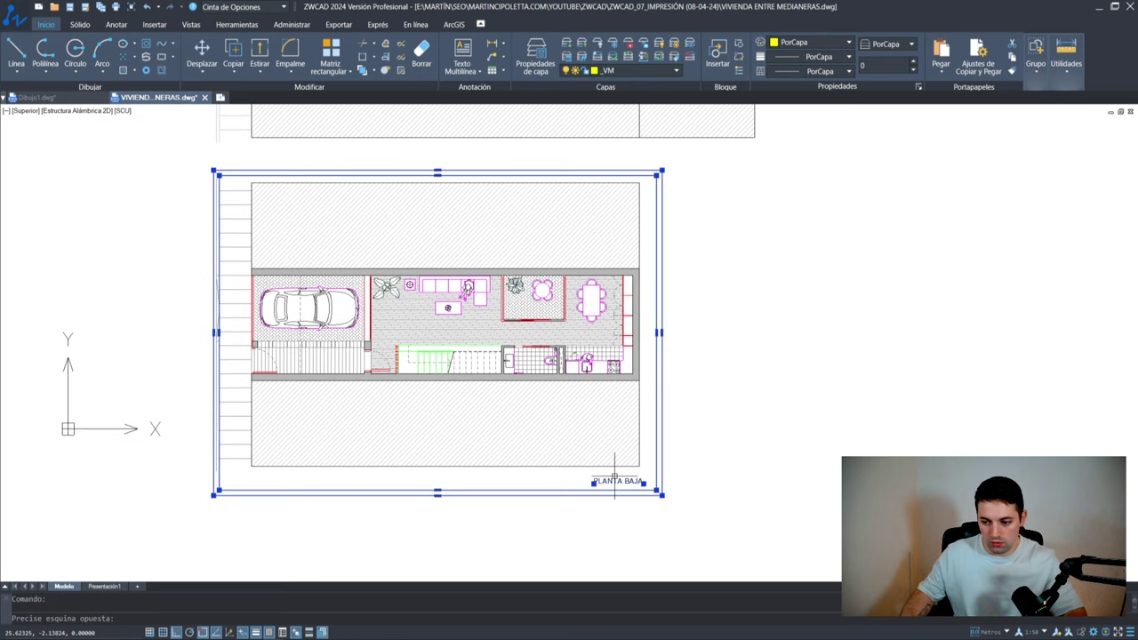
{"action": "key", "text": "m"}
{"action": "key", "text": "Return"}
{"action": "left_click", "coordinate": [799, 381]}
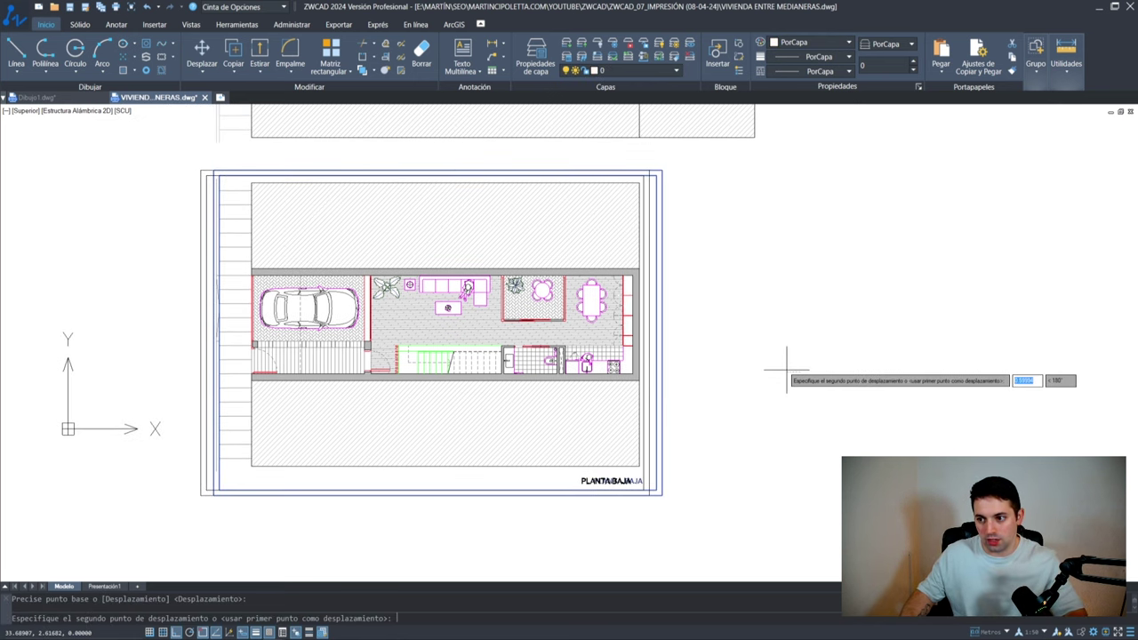
{"action": "type", "text": "0.2"}
{"action": "key", "text": "Return"}
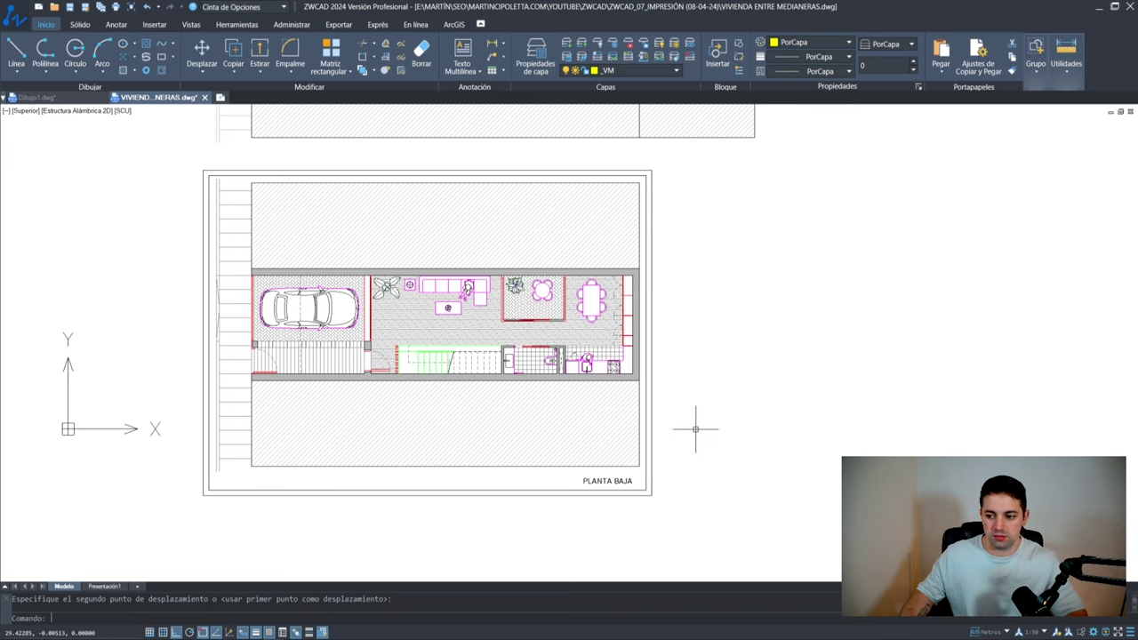
Step: Delete the surplus areas extending to the right of the first-floor plan and the roof plan
{"action": "scroll", "coordinate": [693, 437], "scroll_direction": "down", "scroll_amount": 3}
{"action": "left_click", "coordinate": [635, 190]}
{"action": "middle_click_drag", "start_coordinate": [699, 368], "coordinate": [599, 444]}
{"action": "left_click", "coordinate": [595, 297]}
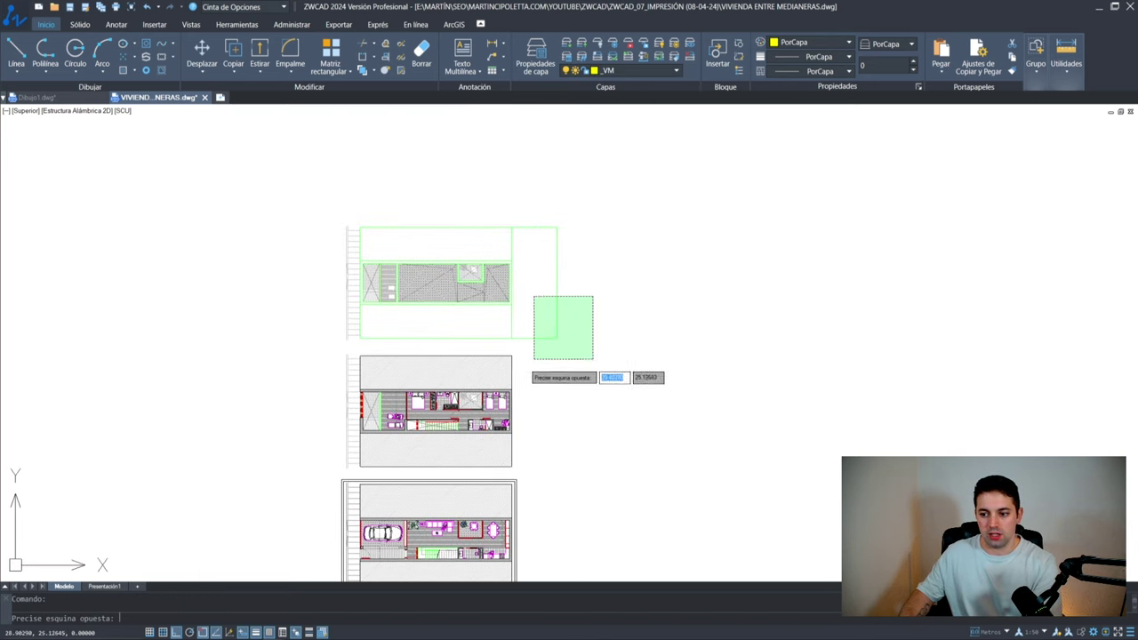
{"action": "left_click", "coordinate": [533, 358]}
{"action": "key", "text": "Delete"}
Step: Copy both frames and the title onto the first-floor plan, matching the upper-right outer wall corners of the two plans
{"action": "scroll", "coordinate": [551, 444], "scroll_direction": "up", "scroll_amount": 4}
{"action": "left_click", "coordinate": [485, 487]}
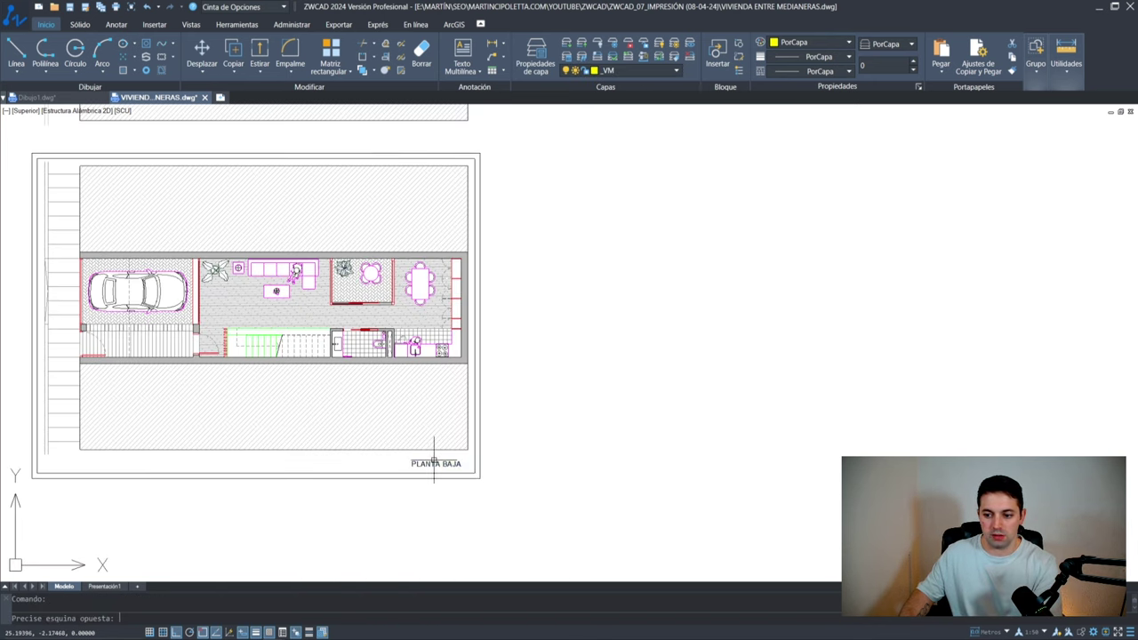
{"action": "left_click", "coordinate": [442, 435]}
{"action": "type", "text": "co"}
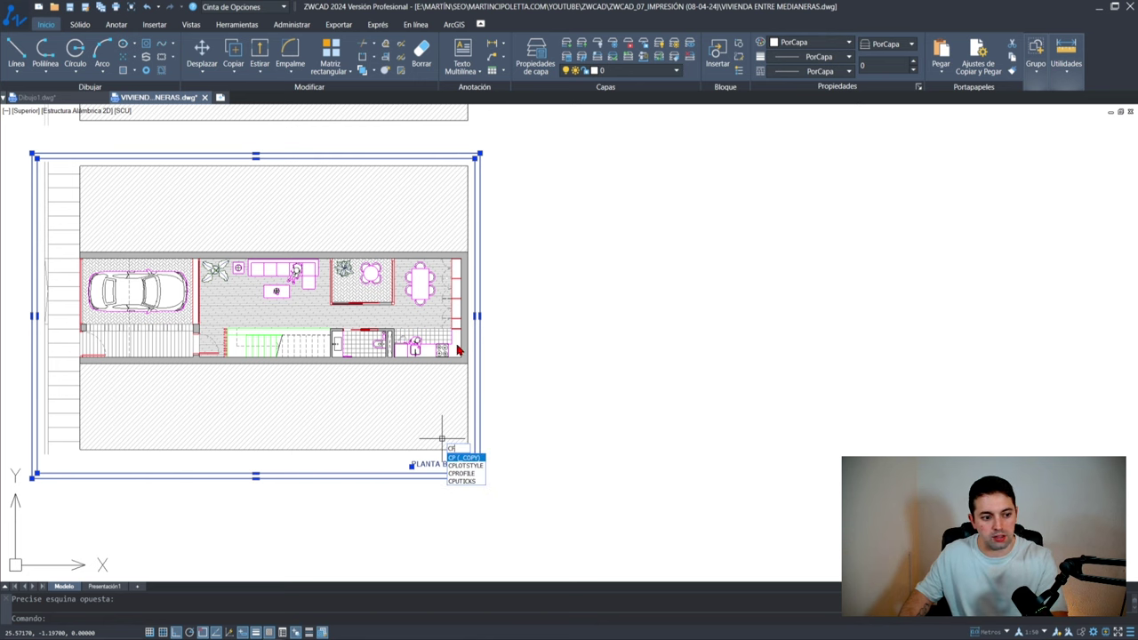
{"action": "key", "text": "Return"}
{"action": "scroll", "coordinate": [461, 257], "scroll_direction": "up", "scroll_amount": 5}
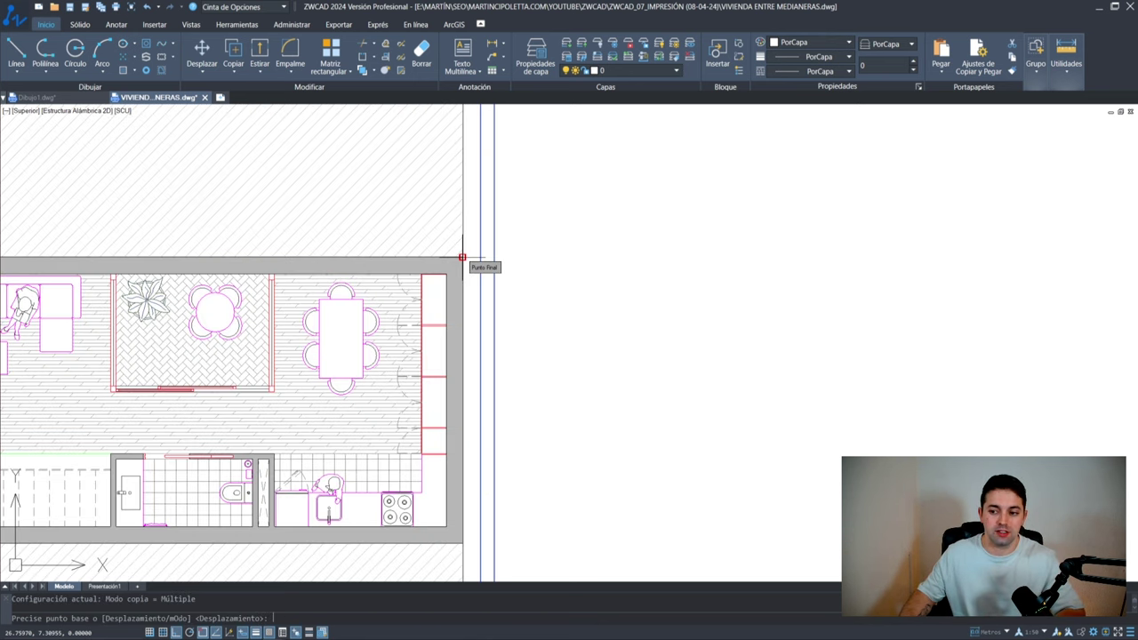
{"action": "left_click", "coordinate": [461, 257]}
{"action": "scroll", "coordinate": [470, 261], "scroll_direction": "down", "scroll_amount": 5}
{"action": "scroll", "coordinate": [469, 478], "scroll_direction": "up", "scroll_amount": 5}
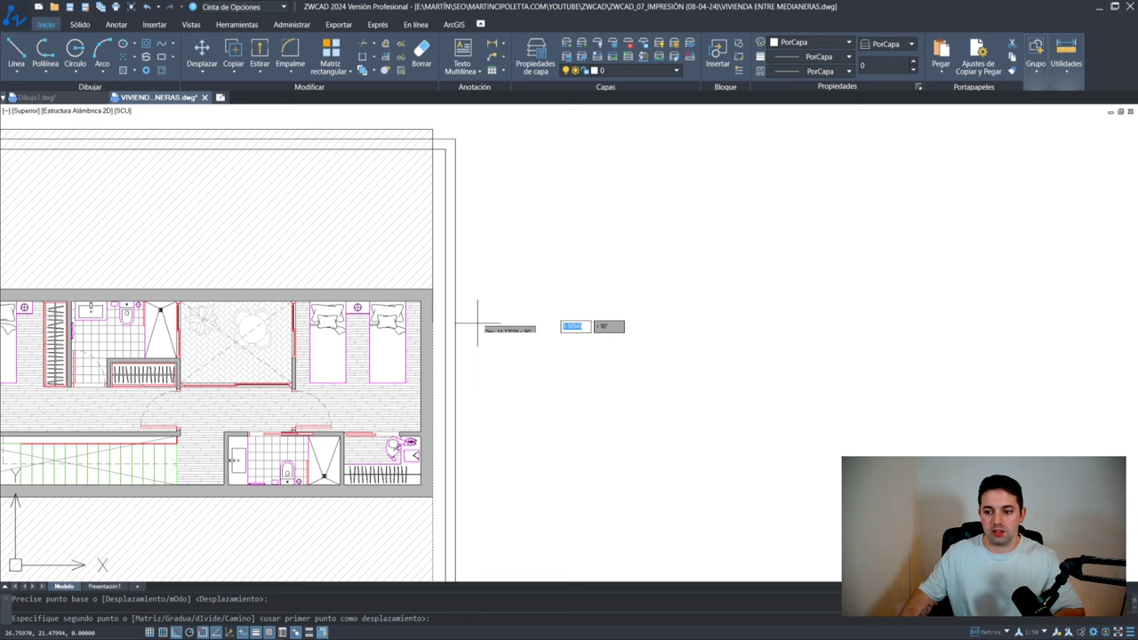
{"action": "left_click", "coordinate": [432, 293]}
Step: Place another copy of the frames and title around the roof plan, using its matching upper-right wall corner
{"action": "scroll", "coordinate": [432, 300], "scroll_direction": "down", "scroll_amount": 5}
{"action": "scroll", "coordinate": [437, 378], "scroll_direction": "up", "scroll_amount": 2}
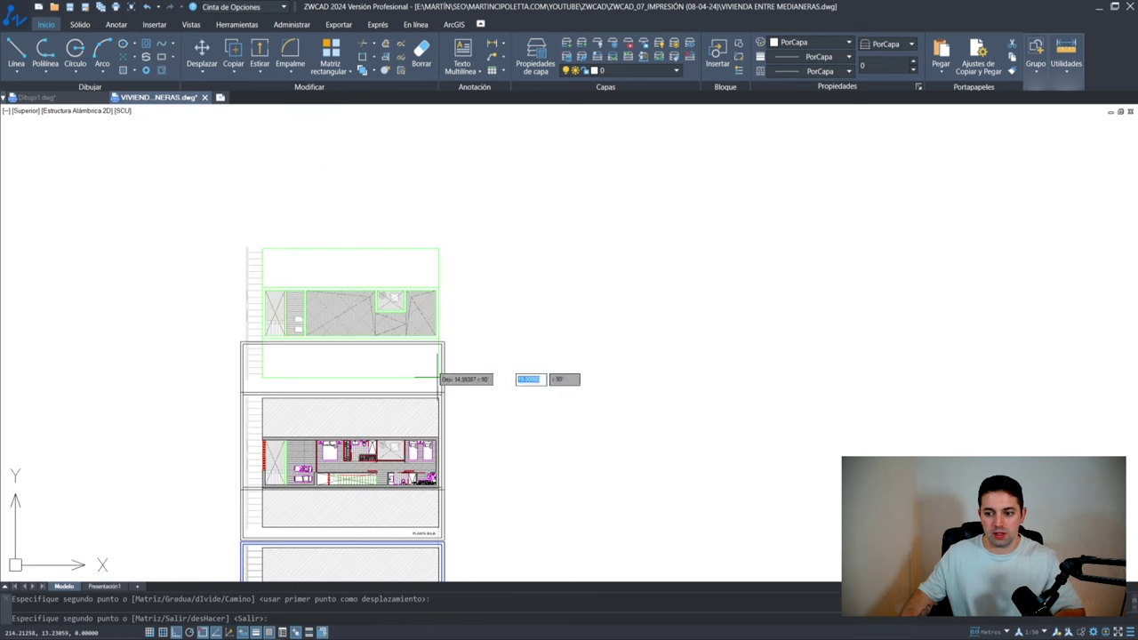
{"action": "scroll", "coordinate": [437, 377], "scroll_direction": "up", "scroll_amount": 2}
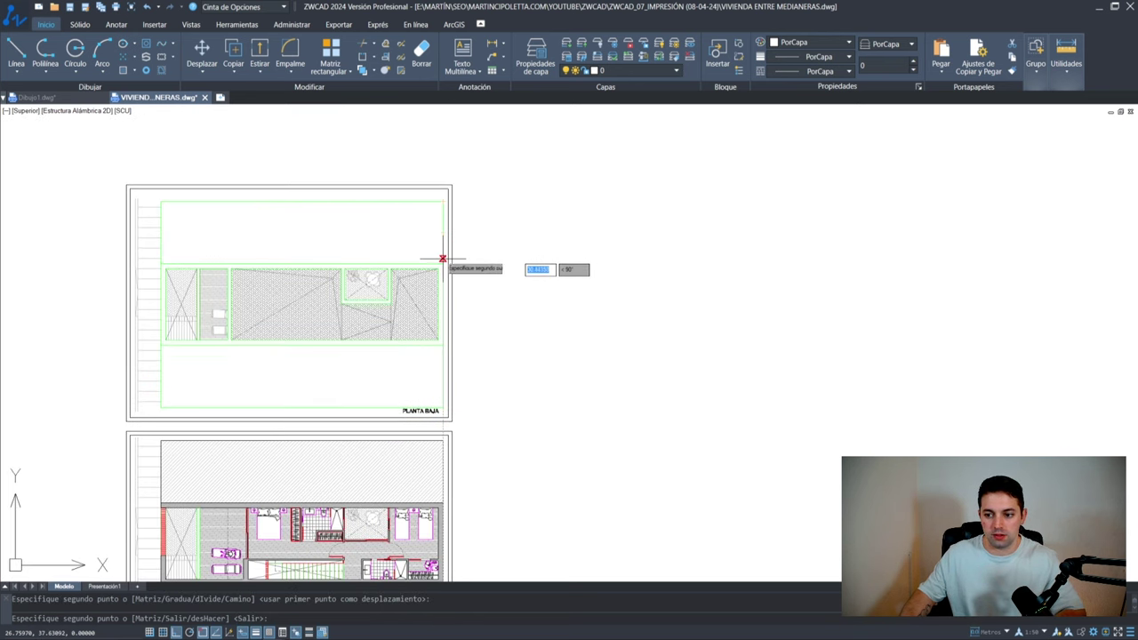
{"action": "left_click", "coordinate": [442, 259]}
Step: Change the first-floor sheet's title to PLANTA PRIMERA and the roof sheet's title to PLANTA CUBIERTA
{"action": "scroll", "coordinate": [498, 373], "scroll_direction": "up", "scroll_amount": 2}
{"action": "double_click", "coordinate": [530, 431]}
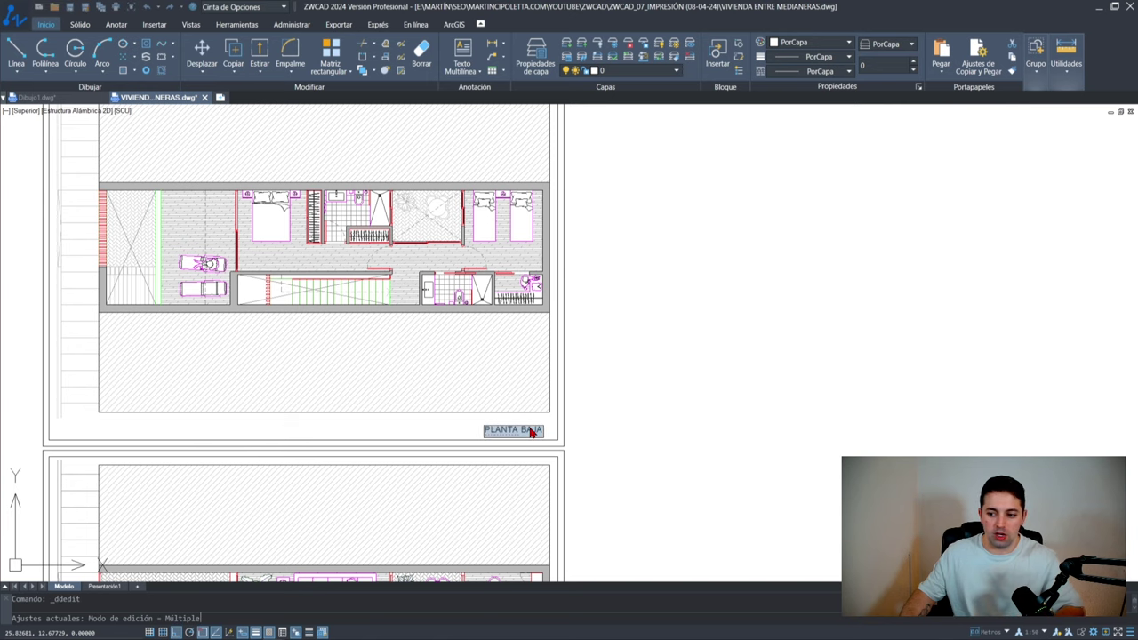
{"action": "type", "text": "PRIMERA"}
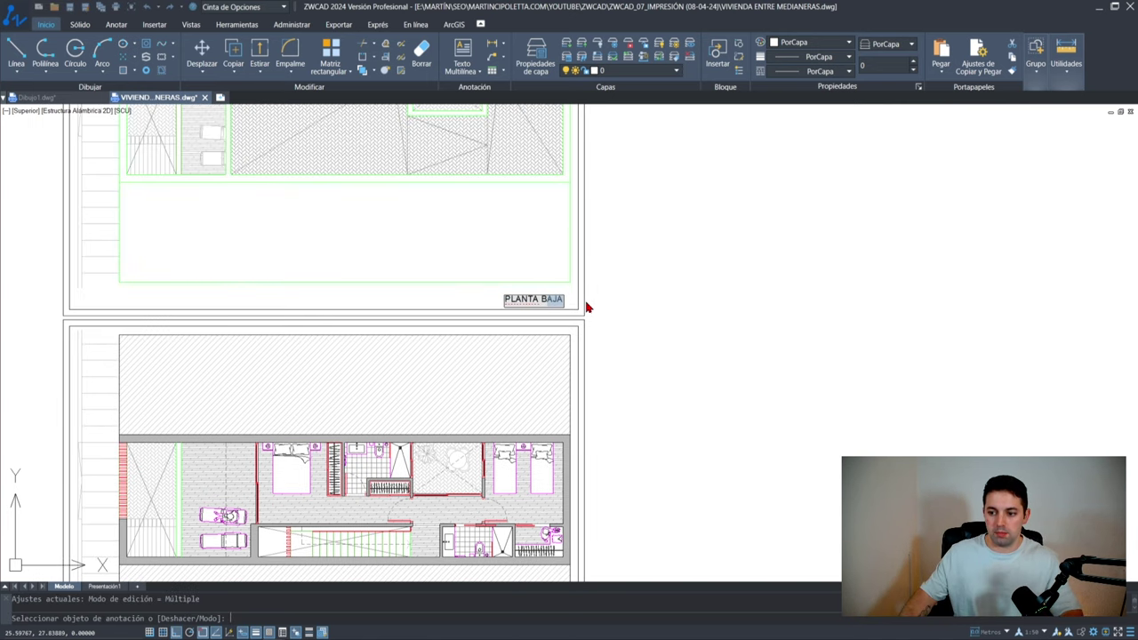
{"action": "type", "text": "CUBIERTA"}
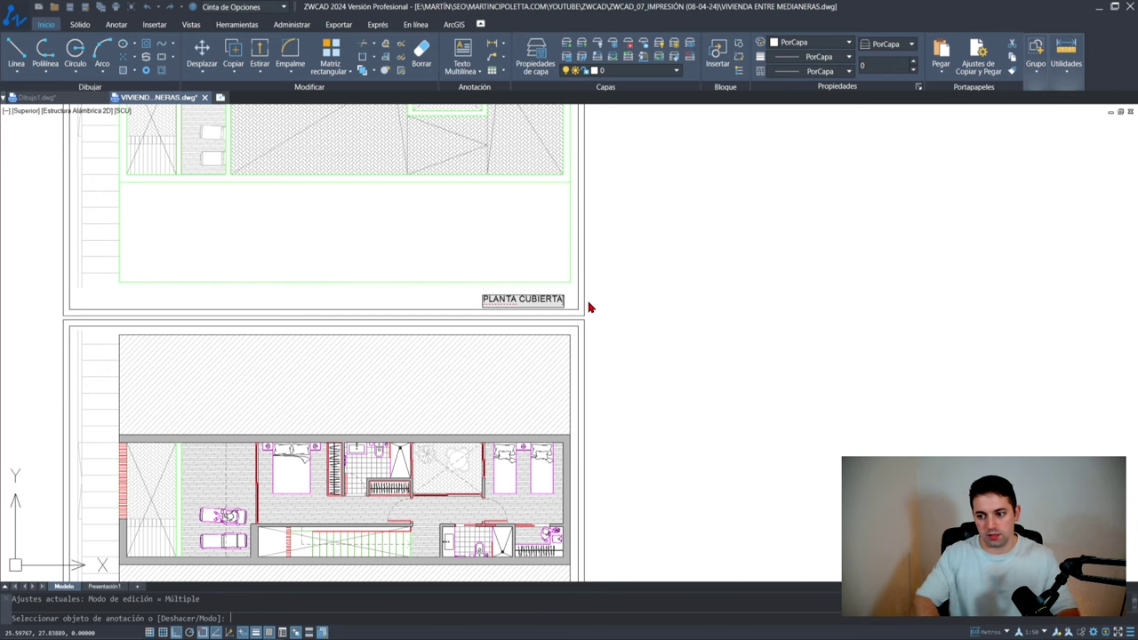
{"action": "key", "text": "Return"}
{"action": "key", "text": "Escape"}
{"action": "scroll", "coordinate": [574, 222], "scroll_direction": "down", "scroll_amount": 5}
{"action": "scroll", "coordinate": [574, 223], "scroll_direction": "up", "scroll_amount": 3}
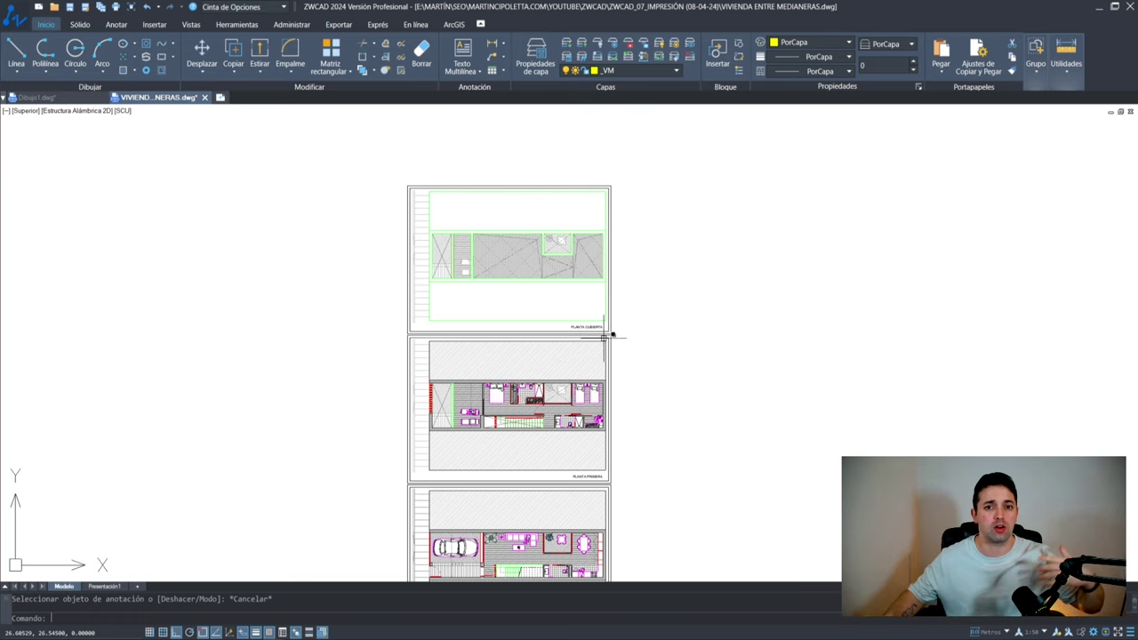
{"action": "scroll", "coordinate": [639, 290], "scroll_direction": "up", "scroll_amount": 4}
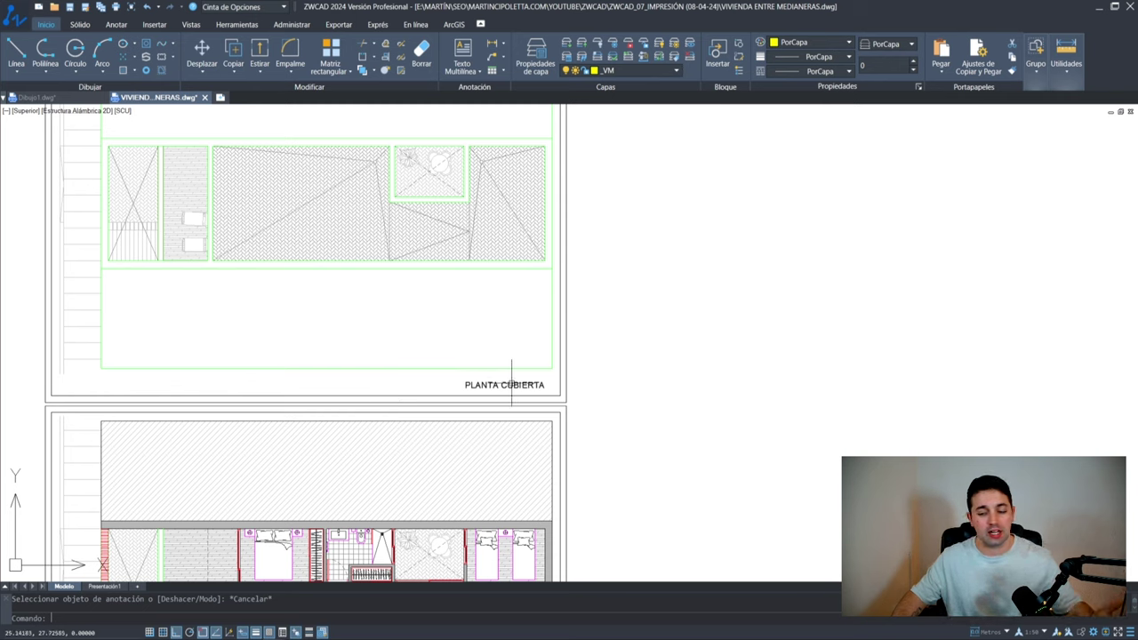
{"action": "scroll", "coordinate": [453, 311], "scroll_direction": "down", "scroll_amount": 3}
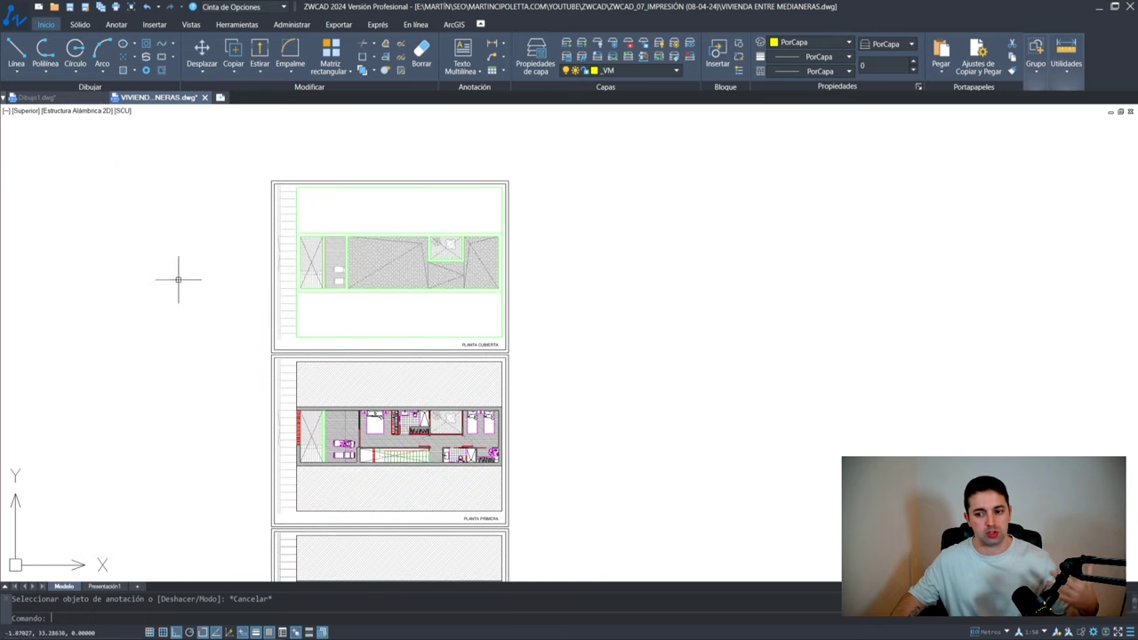
{"action": "middle_click_drag", "start_coordinate": [423, 411], "coordinate": [455, 351]}
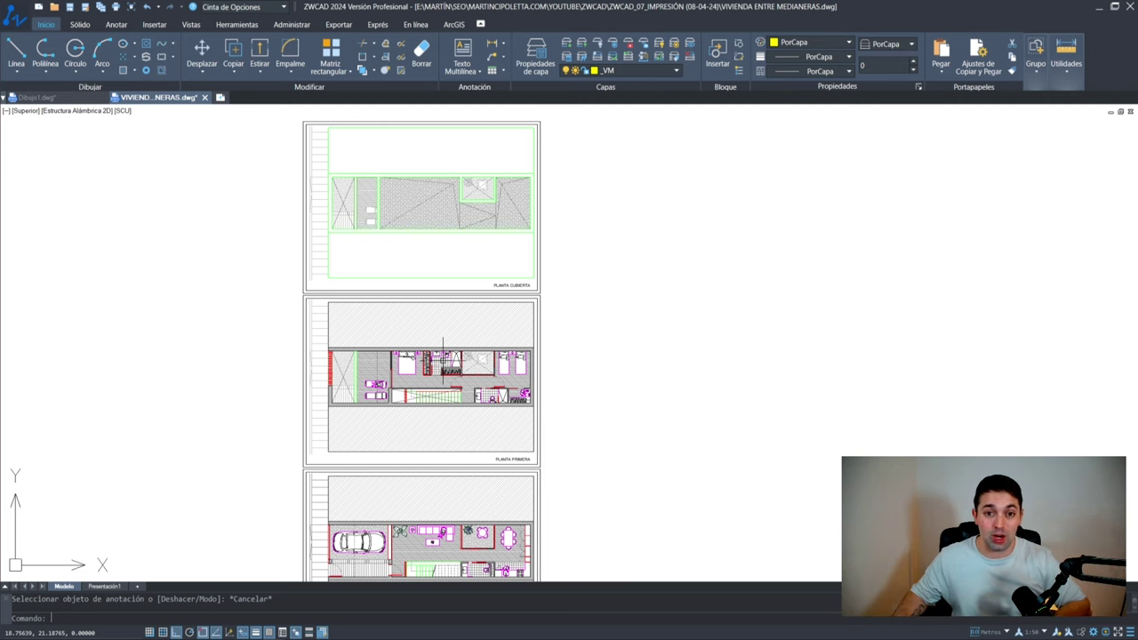
{"action": "middle_click_drag", "start_coordinate": [602, 330], "coordinate": [662, 302]}
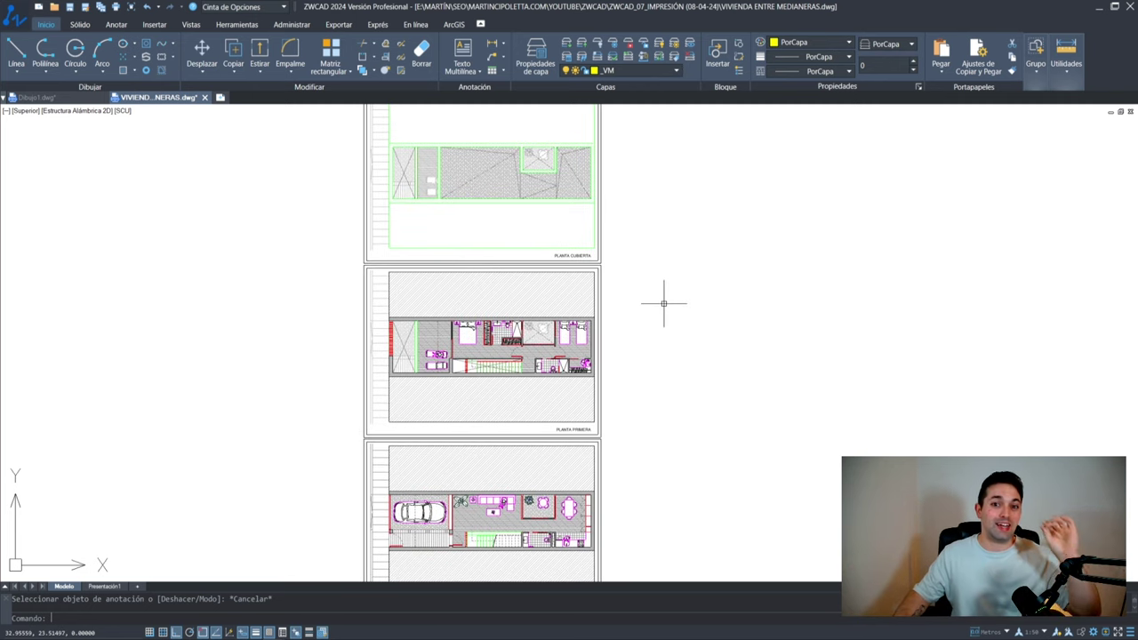
Step: Open the smart batch plotting settings with the SMARTPLOT command
{"action": "scroll", "coordinate": [662, 303], "scroll_direction": "down", "scroll_amount": 2}
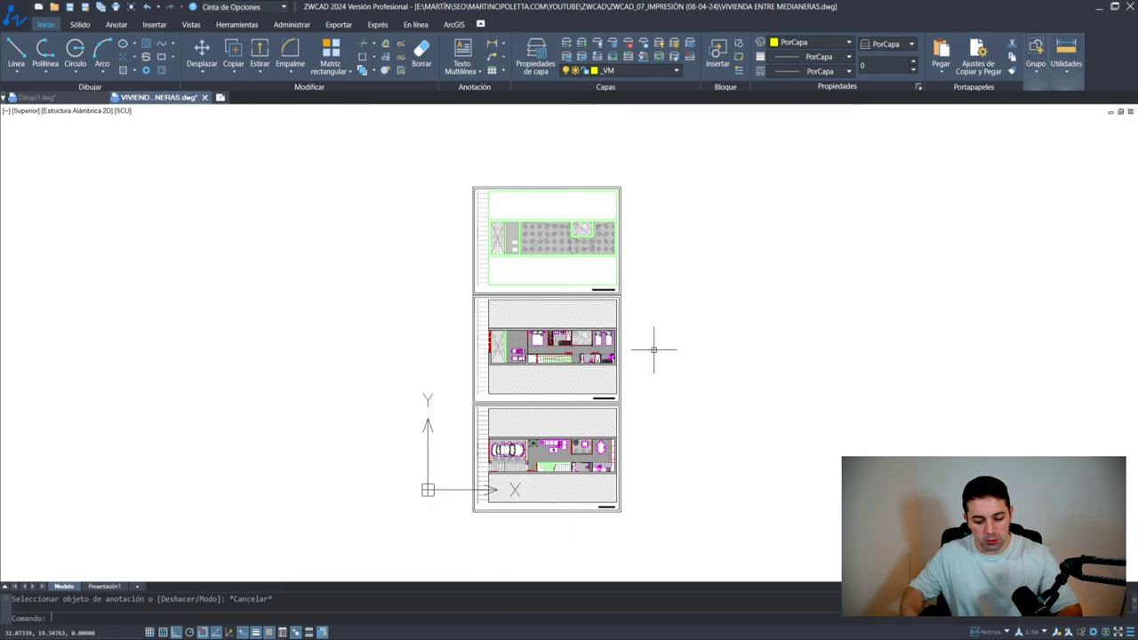
{"action": "type", "text": "SMARTPLO"}
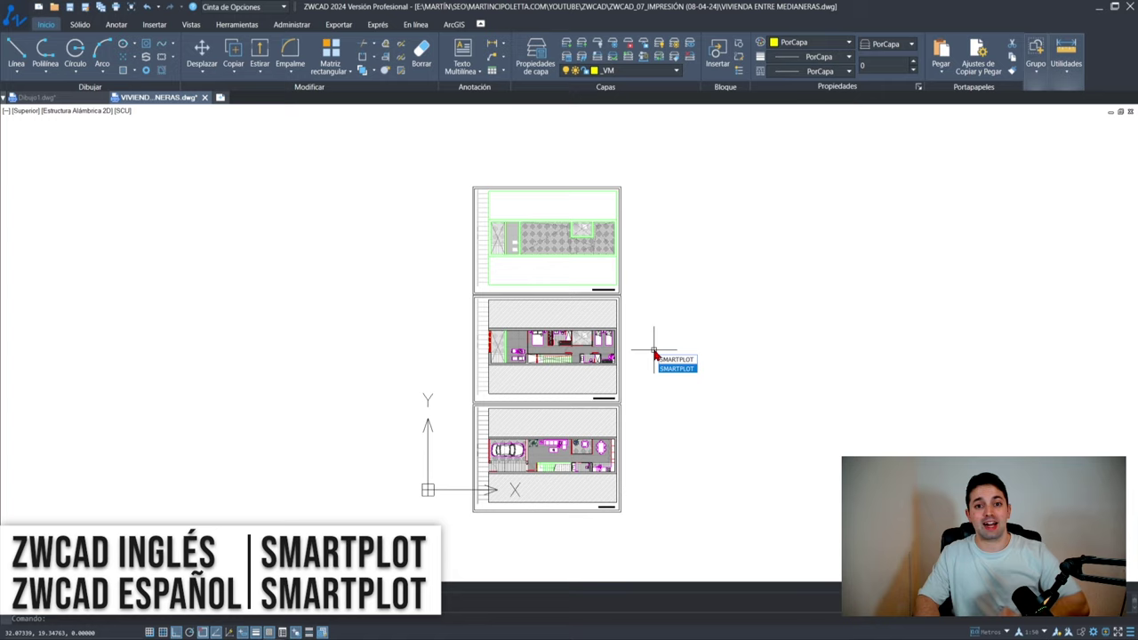
{"action": "type", "text": "T"}
{"action": "key", "text": "Return"}
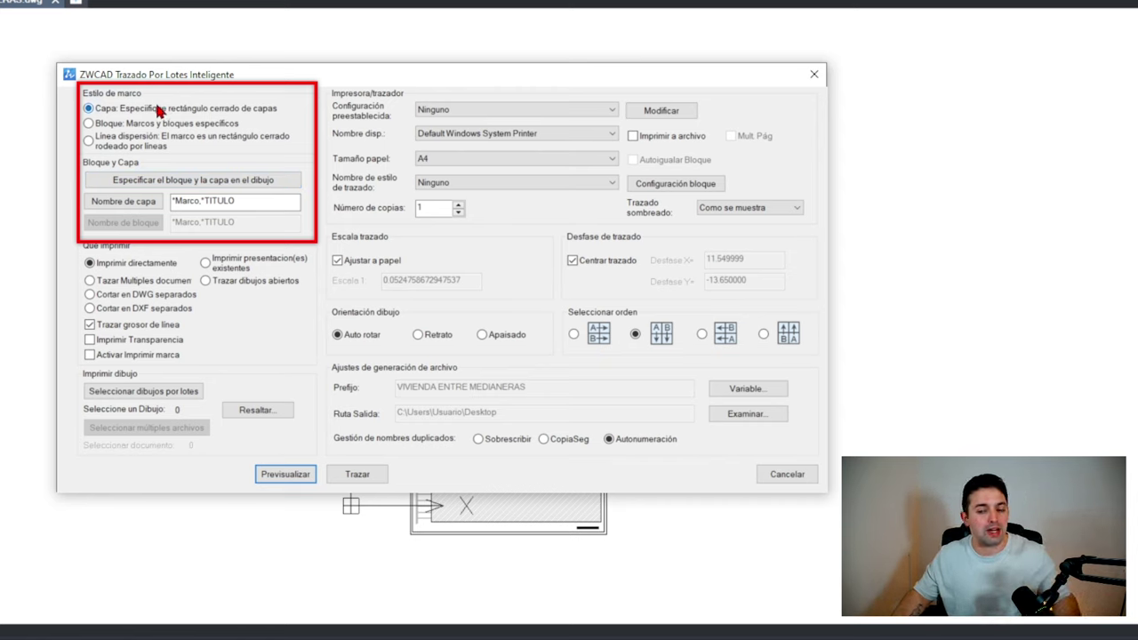
Step: Compare the Bloque and Capa frame styles and their *Marco,*TITULO name filters, ending with Capa selected
{"action": "left_click", "coordinate": [123, 125]}
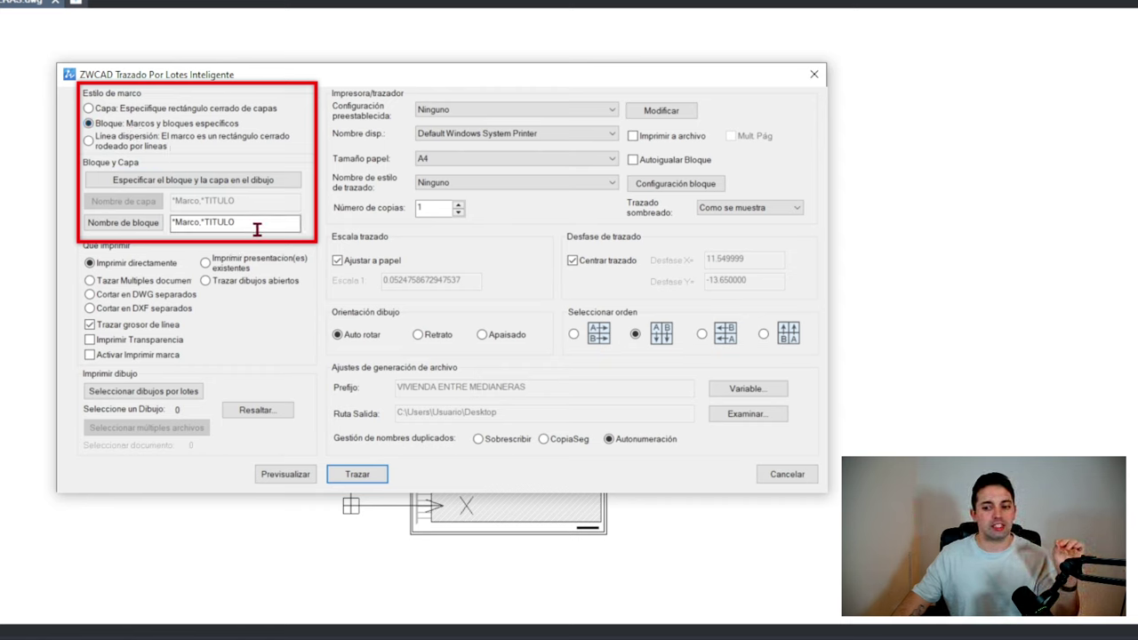
{"action": "left_click_drag", "start_coordinate": [292, 223], "coordinate": [184, 224]}
{"action": "left_click", "coordinate": [201, 224]}
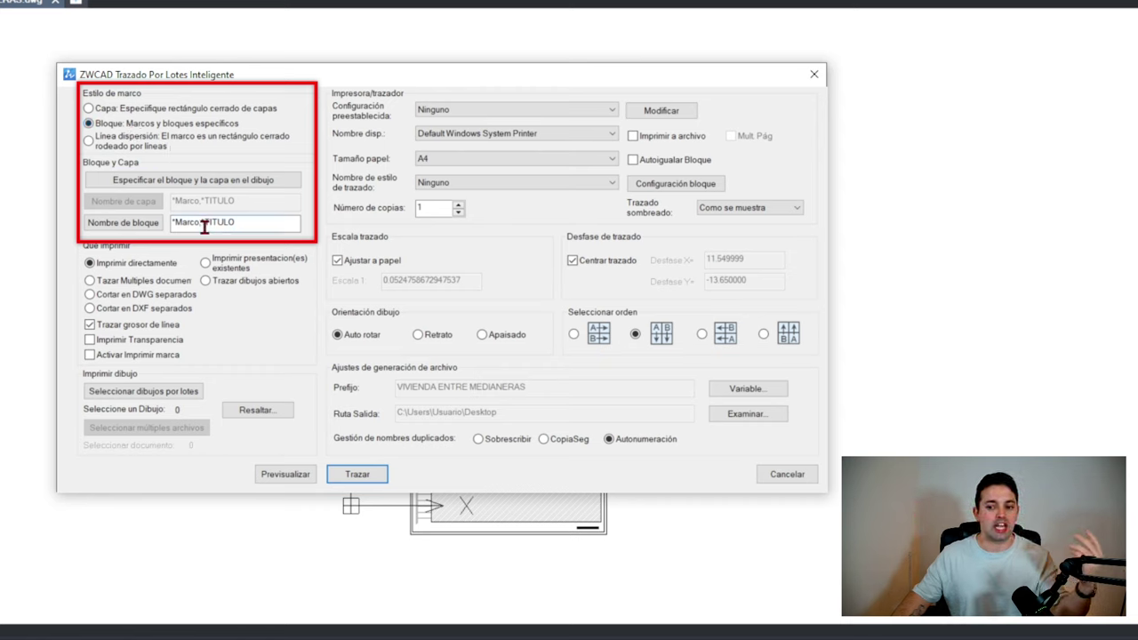
{"action": "left_click_drag", "start_coordinate": [225, 222], "coordinate": [217, 223]}
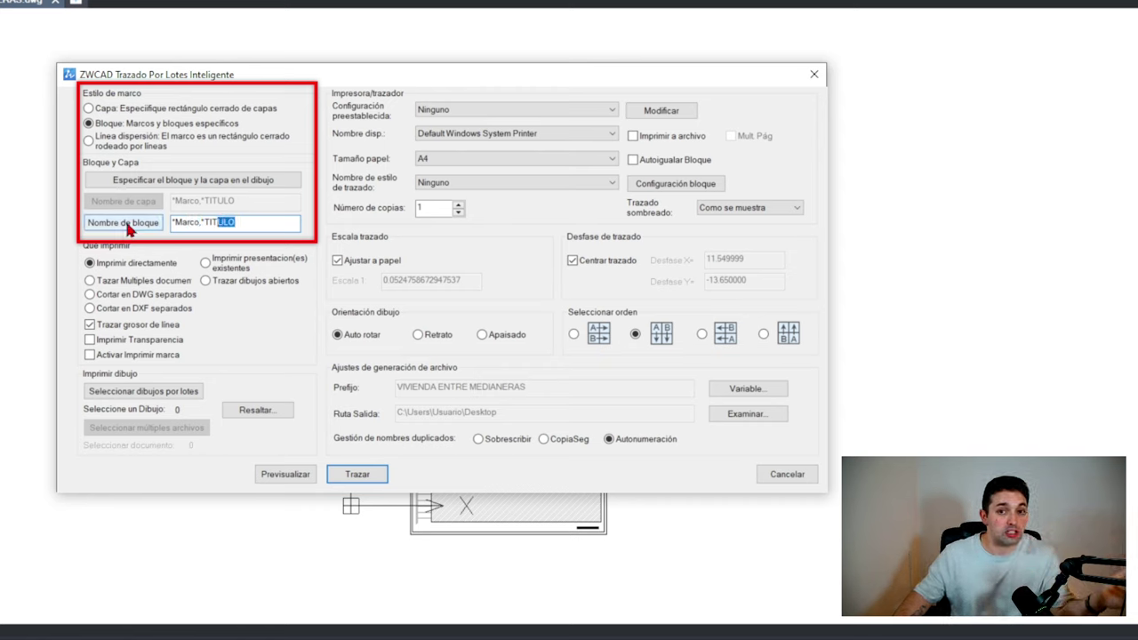
{"action": "left_click", "coordinate": [248, 227]}
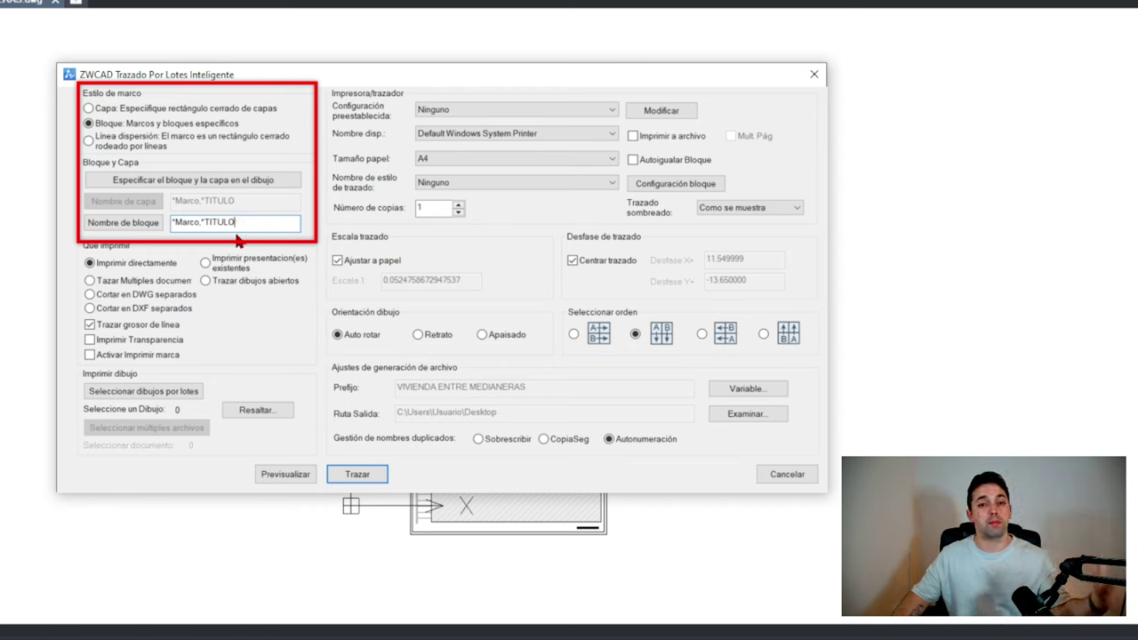
{"action": "left_click", "coordinate": [90, 108]}
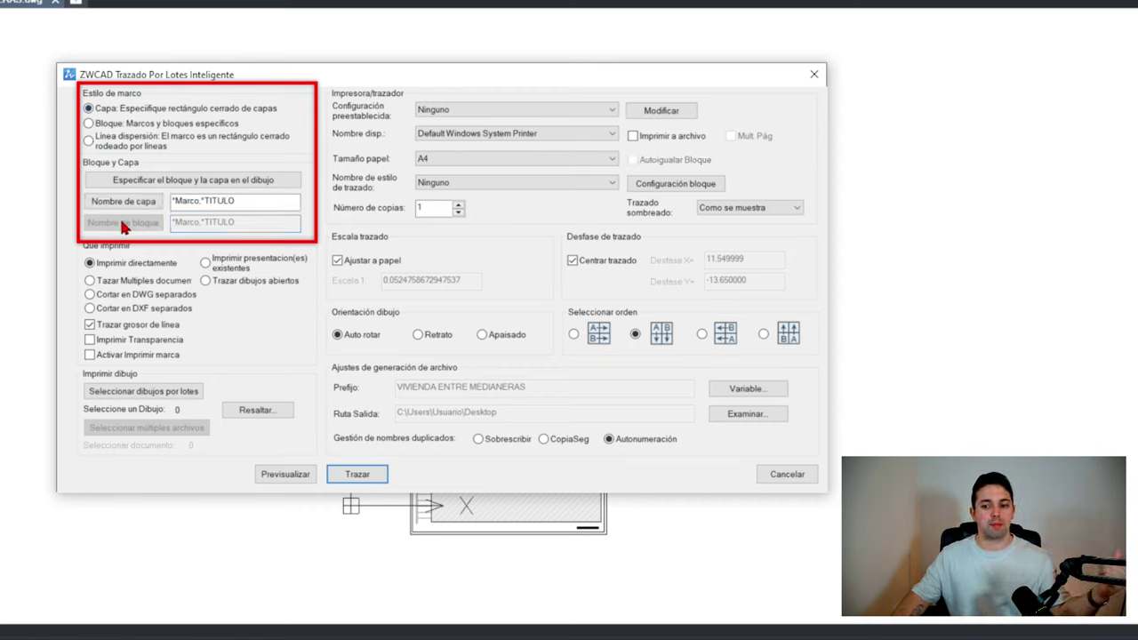
{"action": "left_click_drag", "start_coordinate": [237, 201], "coordinate": [169, 202]}
{"action": "left_click", "coordinate": [183, 201]}
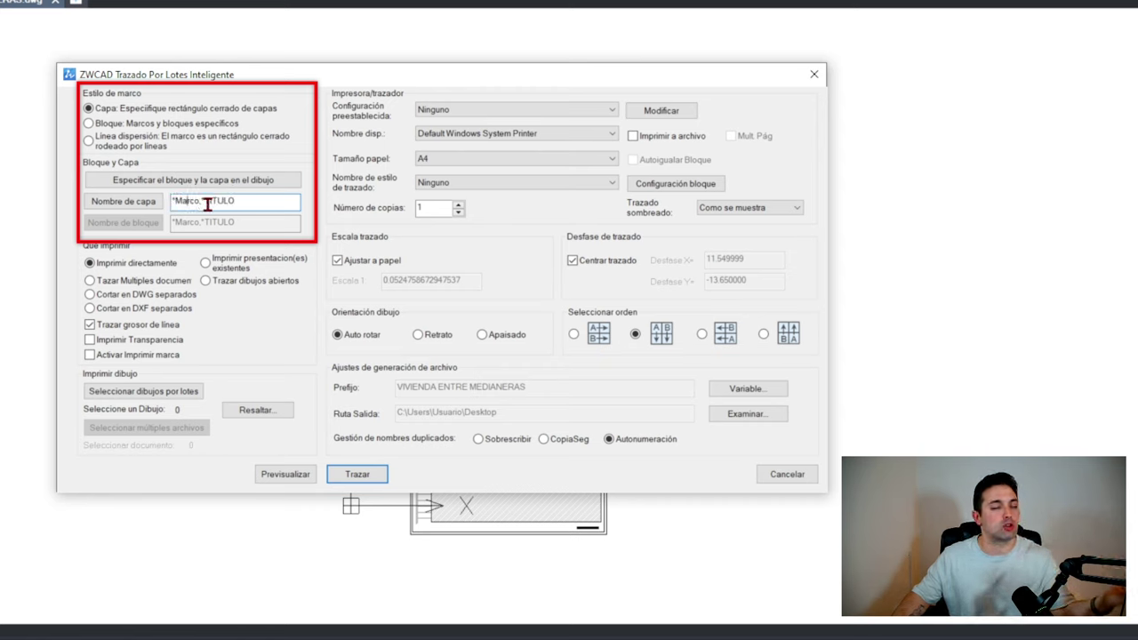
Step: Set the frame style to Línea dispersión, which takes closed rectangles made of loose lines as frames
{"action": "left_click", "coordinate": [255, 201]}
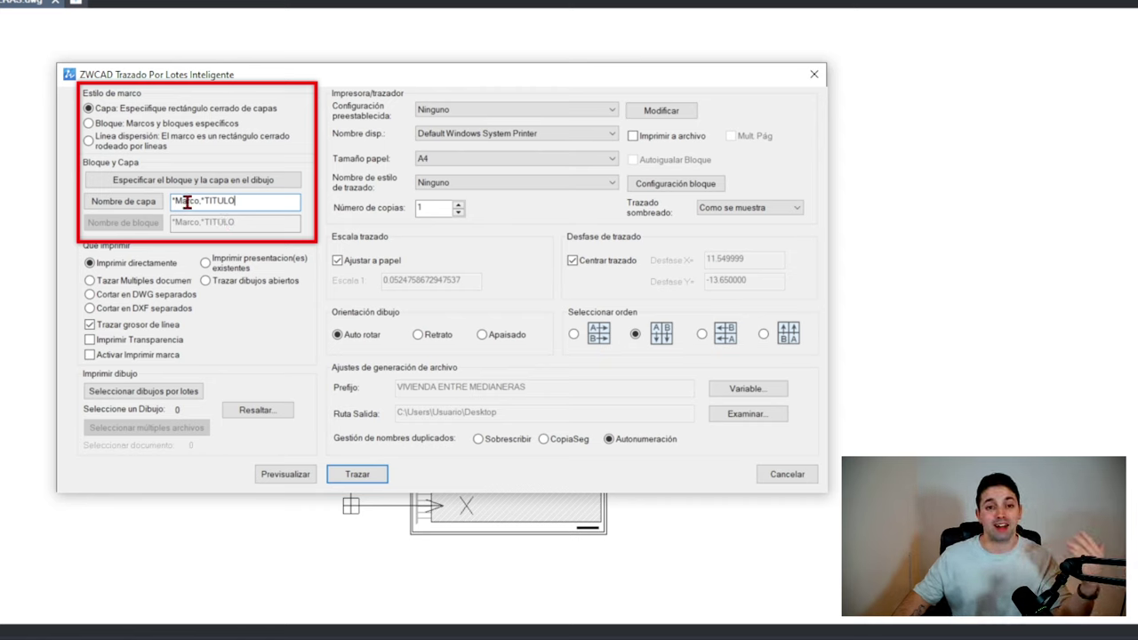
{"action": "left_click", "coordinate": [146, 145]}
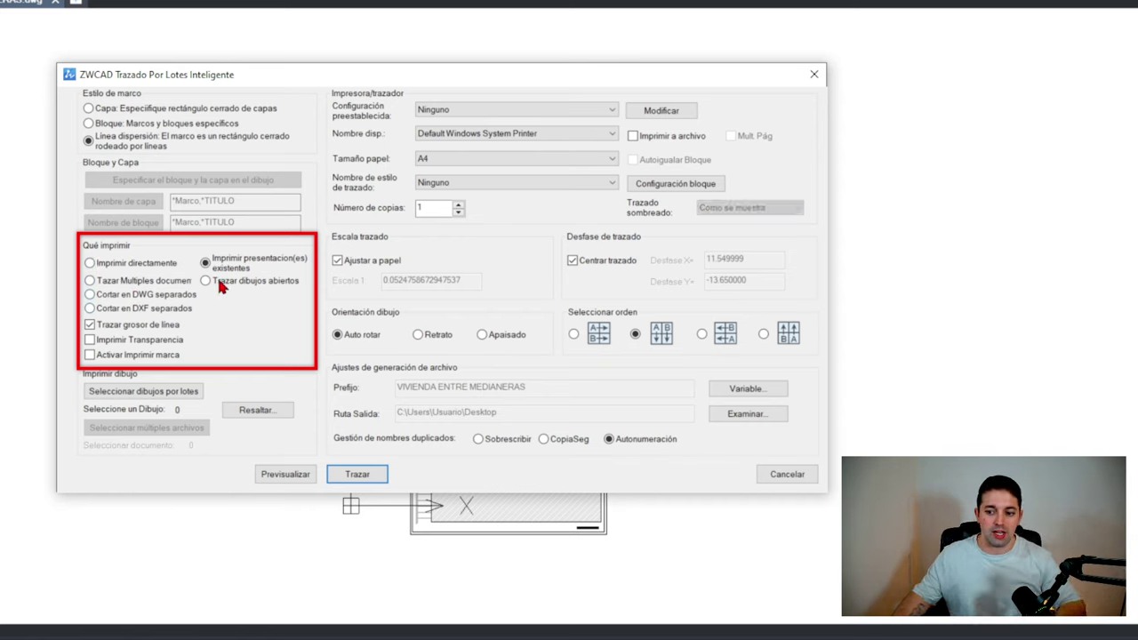
Step: Try the option for printing existing layouts with Presentación1 listed, and return to Imprimir directamente
{"action": "left_click", "coordinate": [207, 263]}
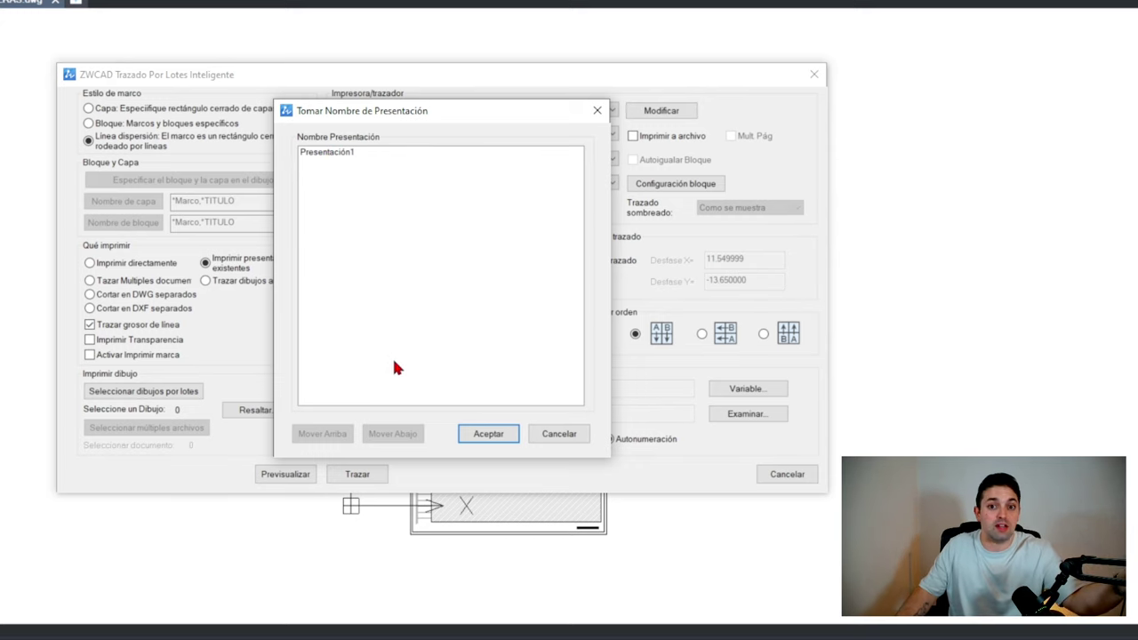
{"action": "left_click", "coordinate": [493, 433]}
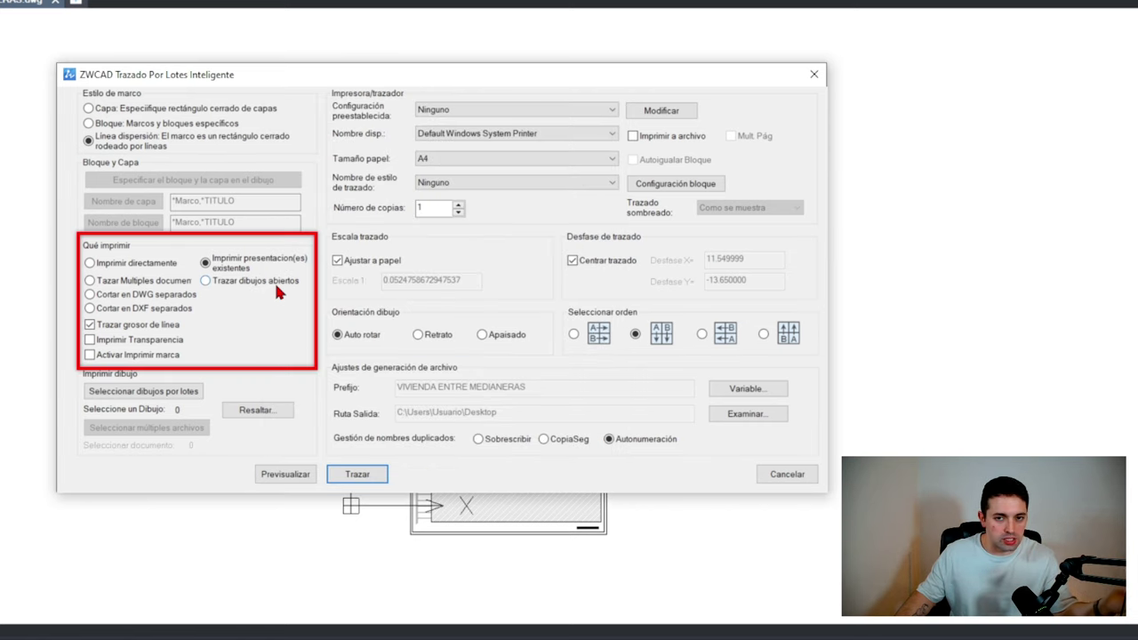
{"action": "left_click", "coordinate": [104, 263]}
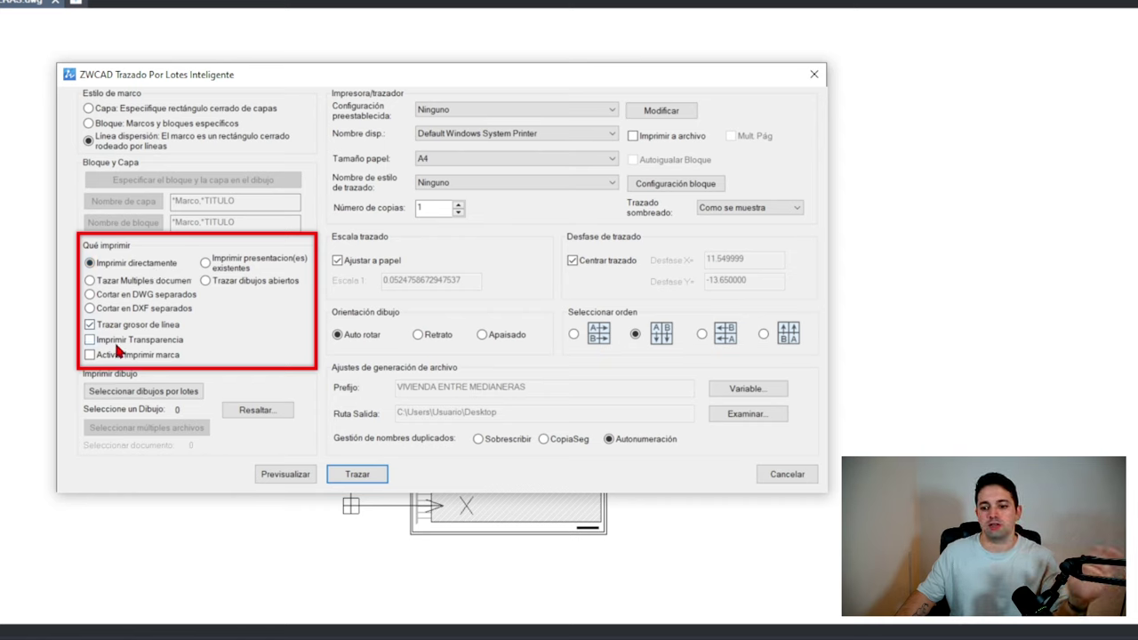
Step: Batch-select the roof, first-floor and ground-floor sheets for printing and highlight them in the drawing to check their order
{"action": "left_click", "coordinate": [145, 396]}
{"action": "scroll", "coordinate": [405, 249], "scroll_direction": "up", "scroll_amount": 5}
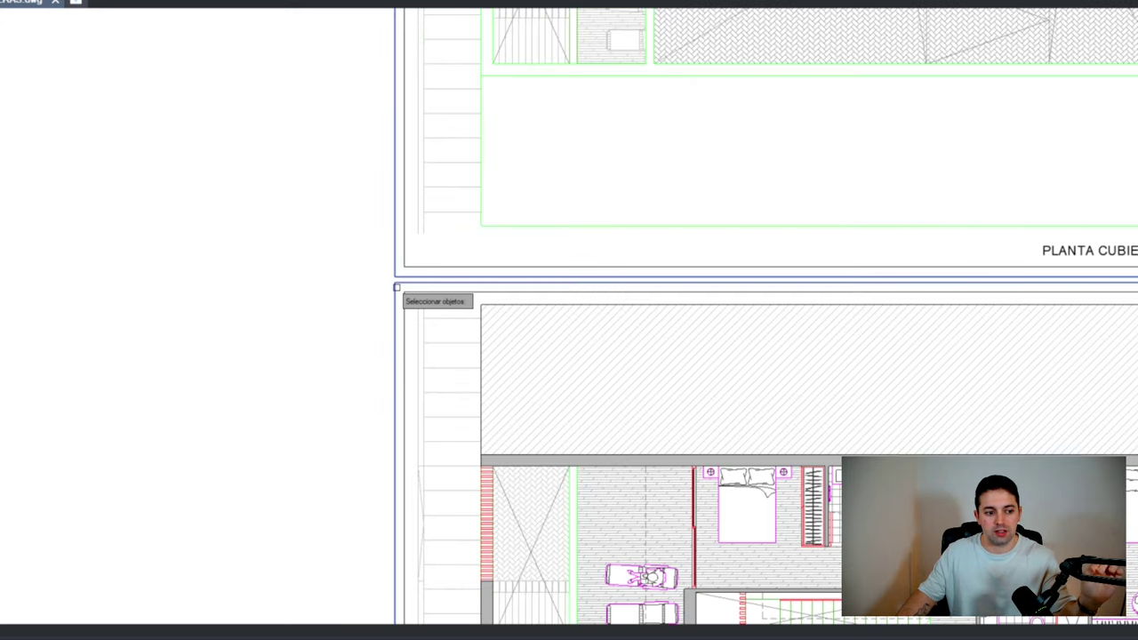
{"action": "scroll", "coordinate": [398, 346], "scroll_direction": "down", "scroll_amount": 5}
{"action": "middle_click_drag", "start_coordinate": [399, 353], "coordinate": [403, 108]}
{"action": "scroll", "coordinate": [376, 275], "scroll_direction": "up", "scroll_amount": 5}
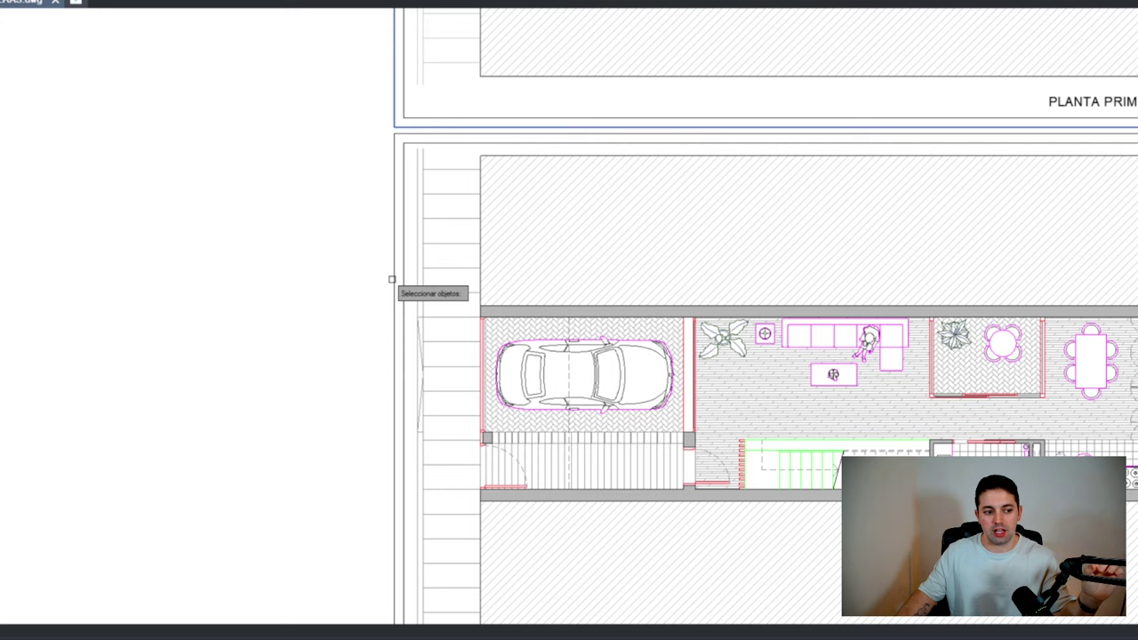
{"action": "scroll", "coordinate": [391, 279], "scroll_direction": "down", "scroll_amount": 5}
{"action": "middle_click_drag", "start_coordinate": [469, 280], "coordinate": [338, 418]}
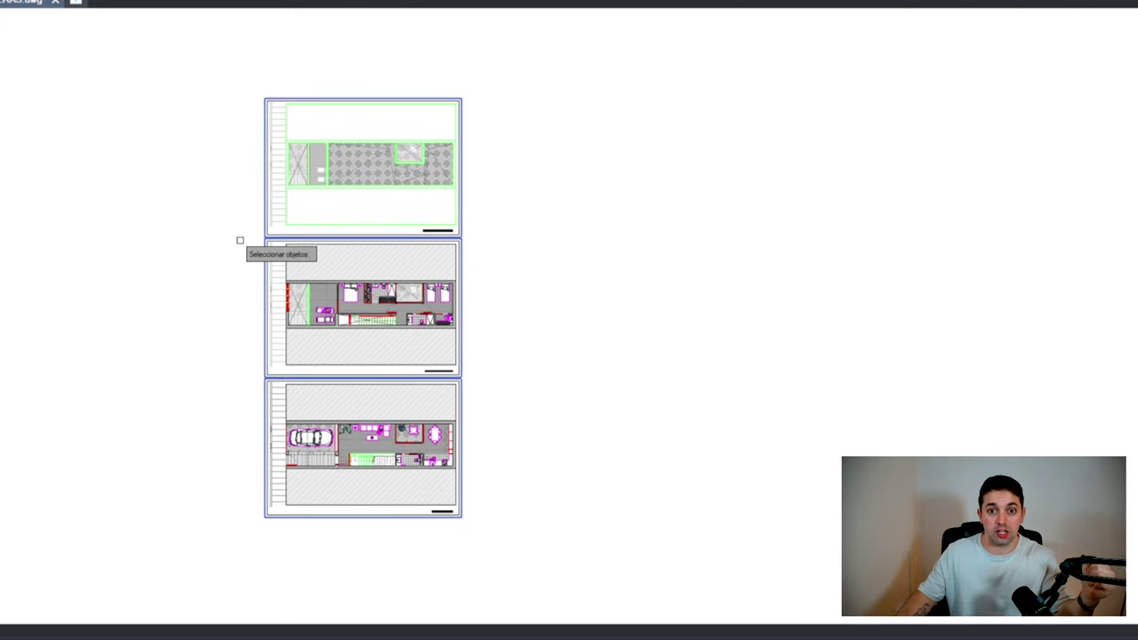
{"action": "key", "text": "Return"}
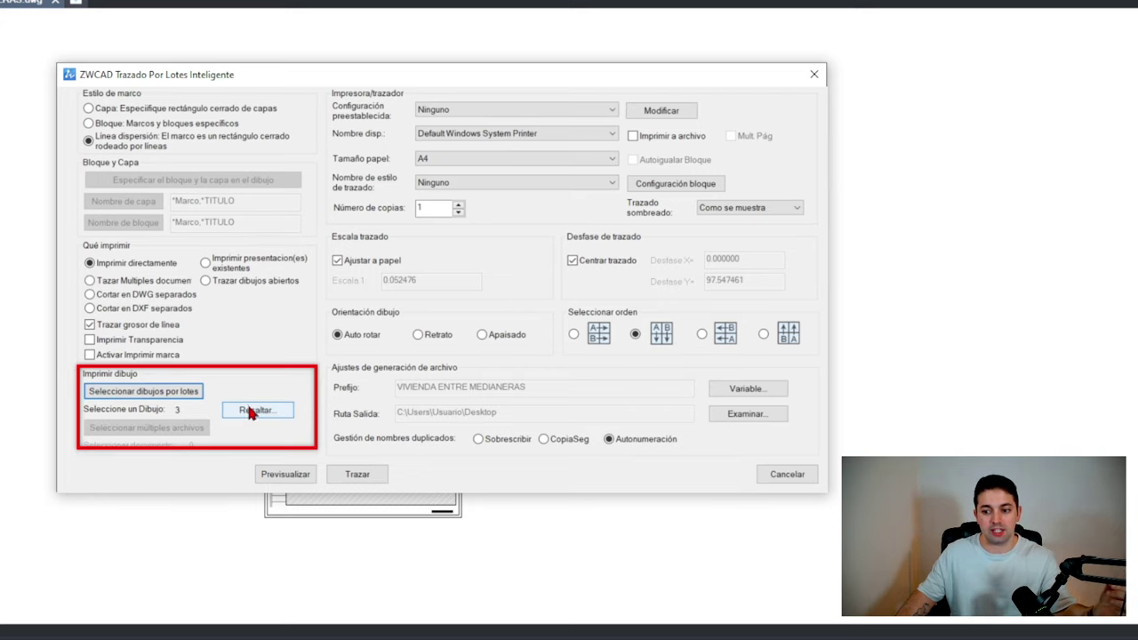
{"action": "left_click", "coordinate": [248, 409]}
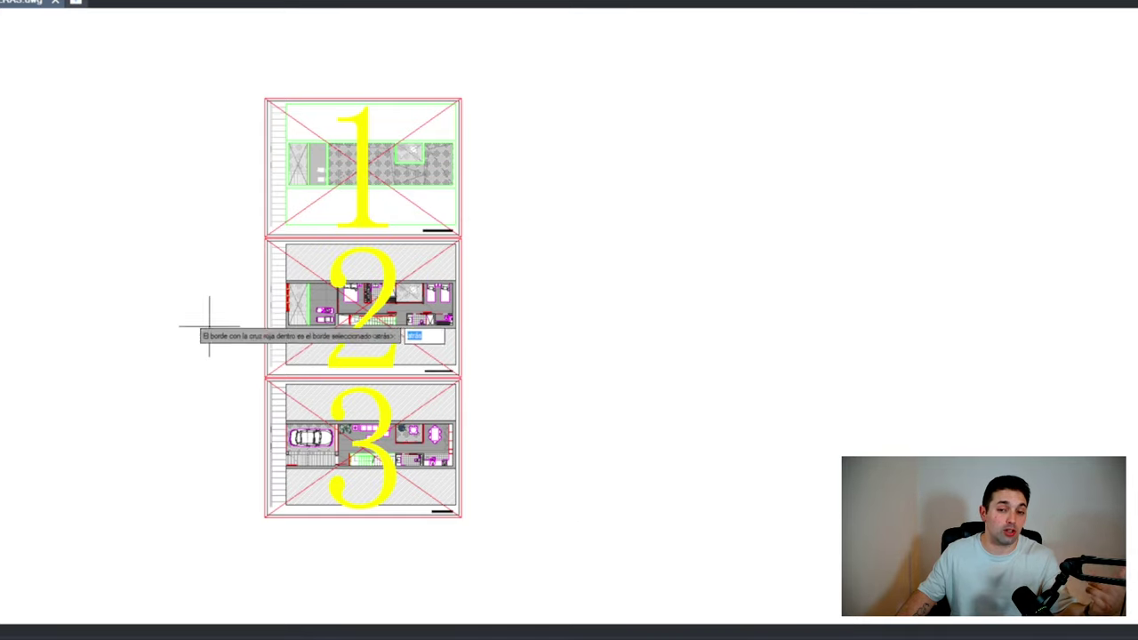
{"action": "key", "text": "Return"}
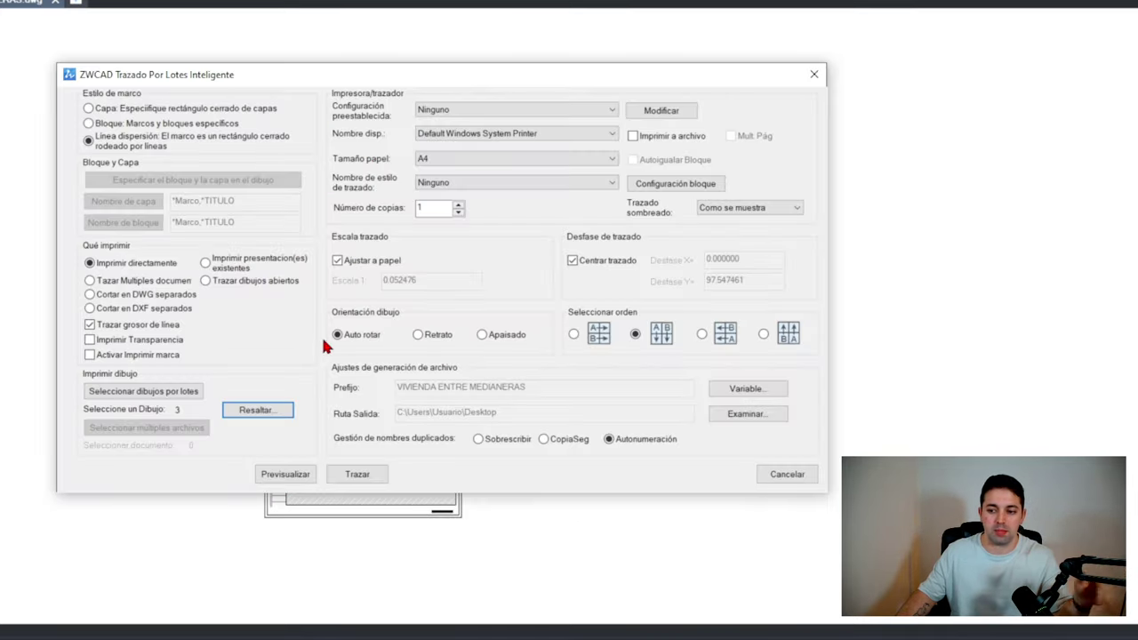
Step: Set the plotter to DWG to PDF.pc5, the paper to ISO full bleed A3 (420.00 x 297.00 MM) and the plot style to Curso ZWCAD.ctb
{"action": "left_click", "coordinate": [501, 111]}
{"action": "left_click", "coordinate": [500, 114]}
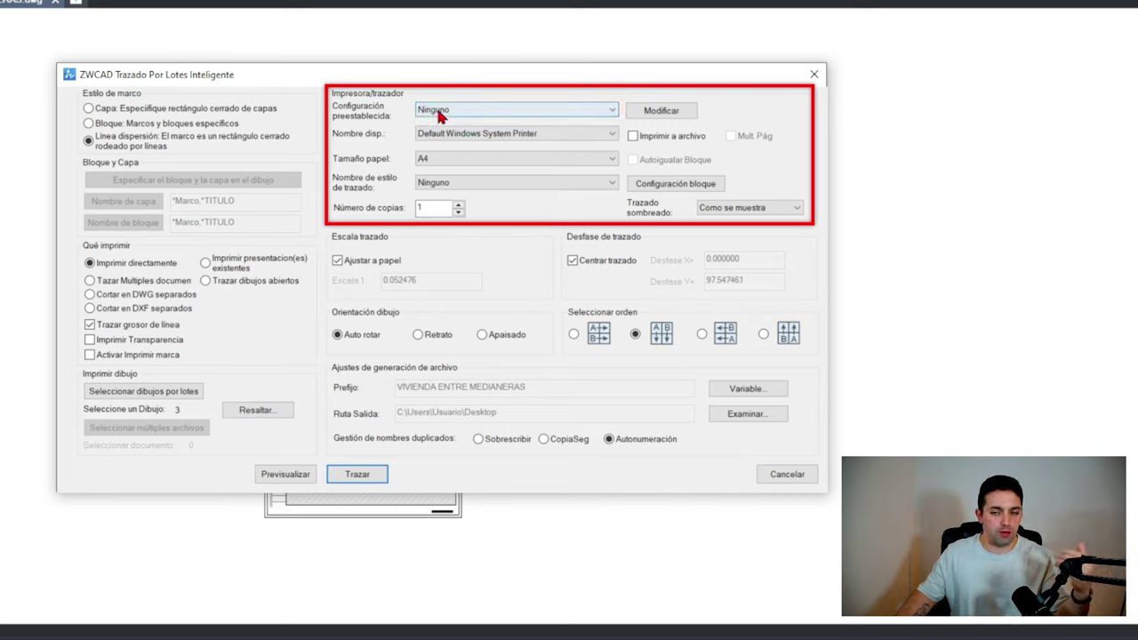
{"action": "left_click", "coordinate": [487, 141]}
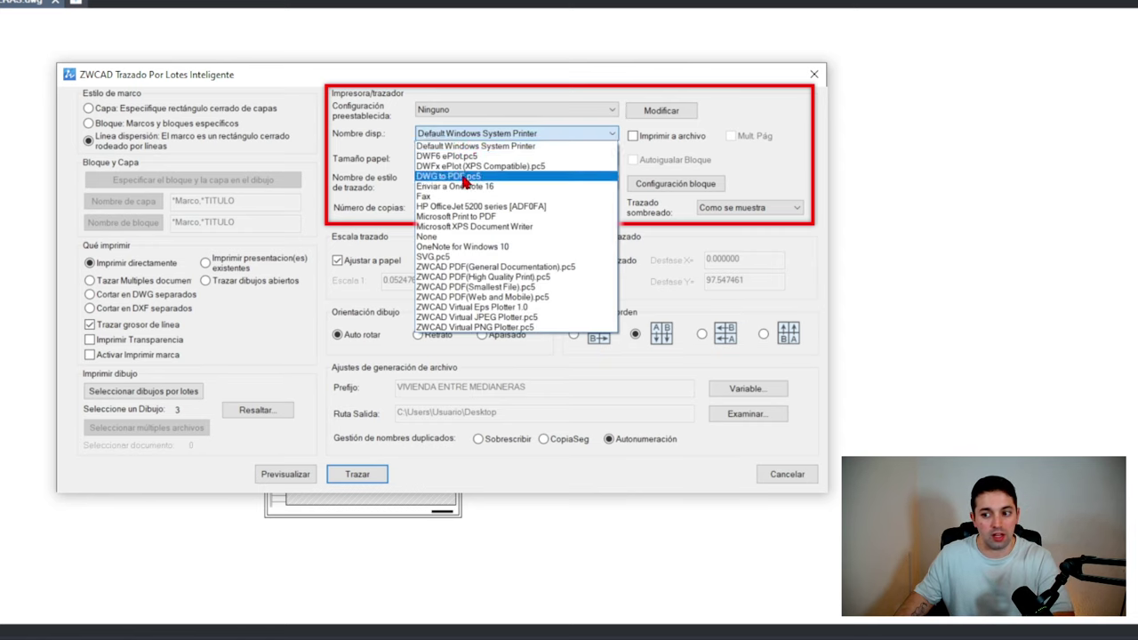
{"action": "left_click", "coordinate": [461, 178]}
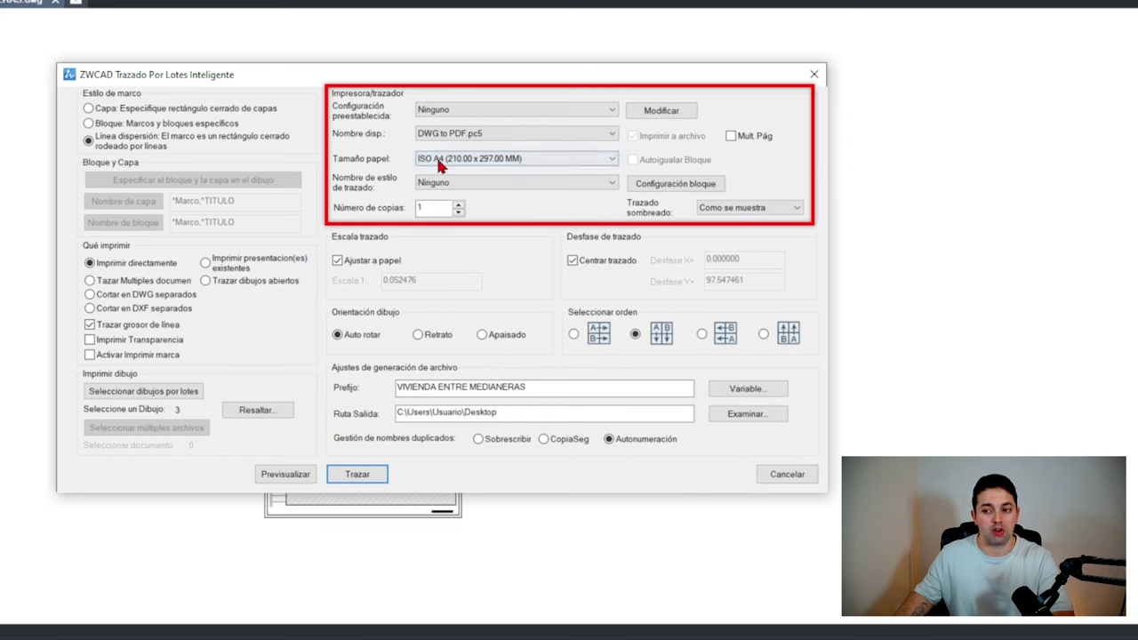
{"action": "left_click", "coordinate": [437, 162]}
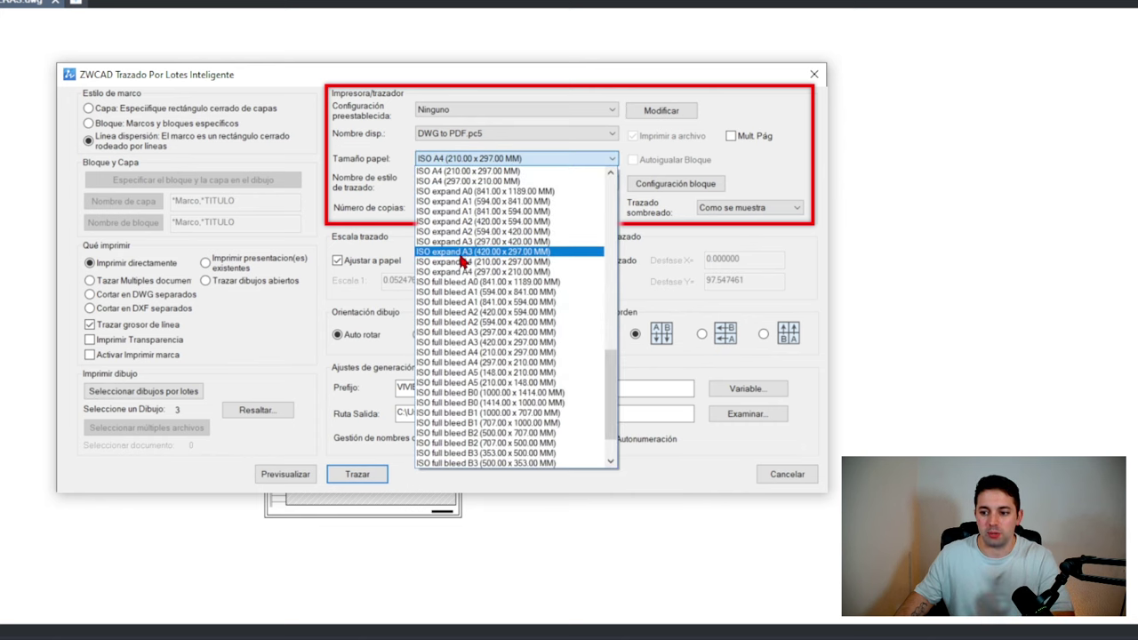
{"action": "left_click", "coordinate": [478, 343]}
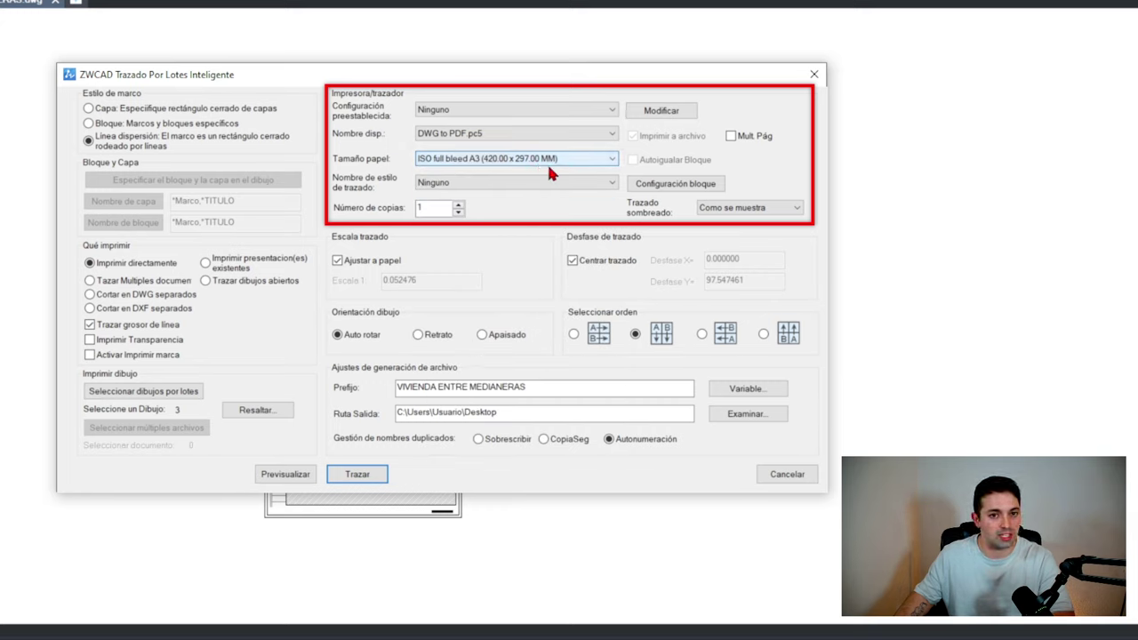
{"action": "left_click", "coordinate": [435, 183]}
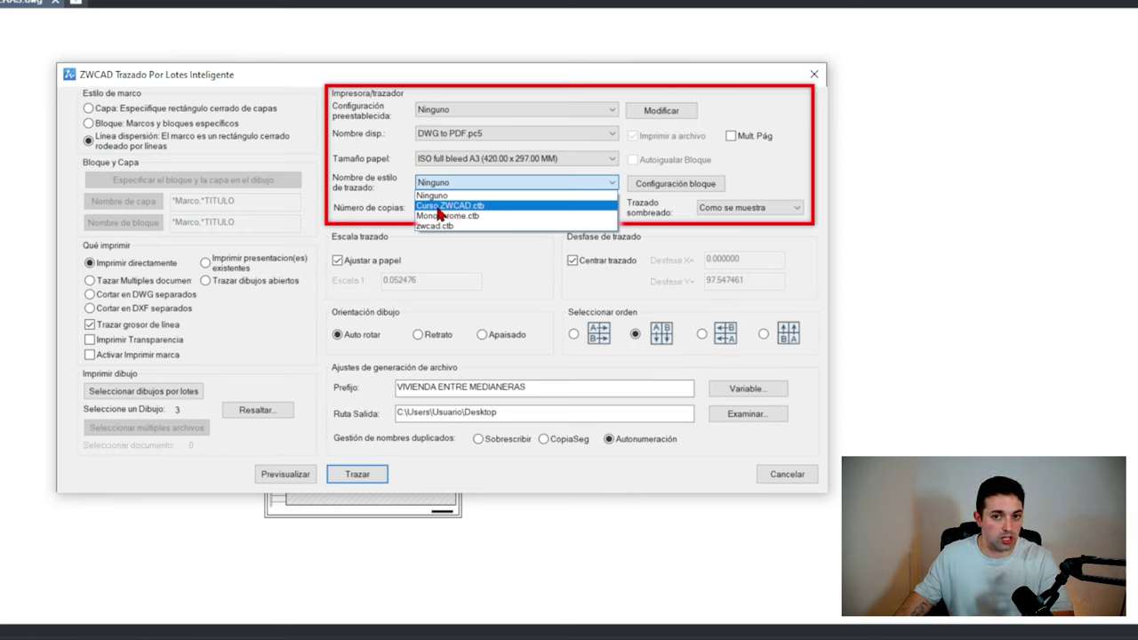
{"action": "left_click", "coordinate": [438, 207]}
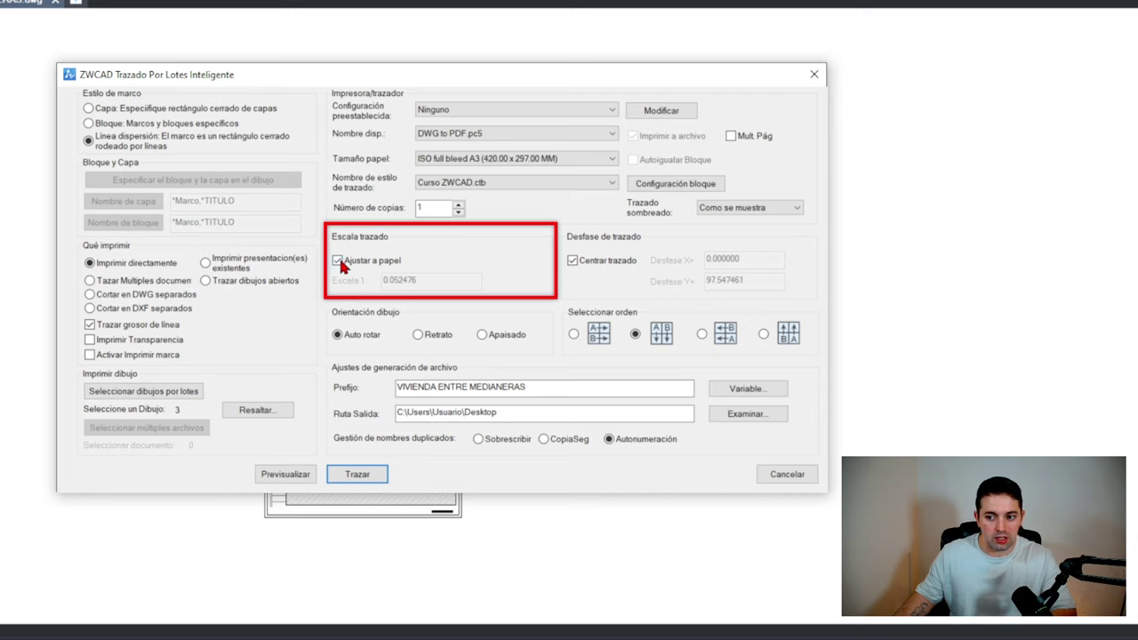
Step: Turn off fitting the plot to the paper and clear the custom plot scale value
{"action": "left_click", "coordinate": [338, 263]}
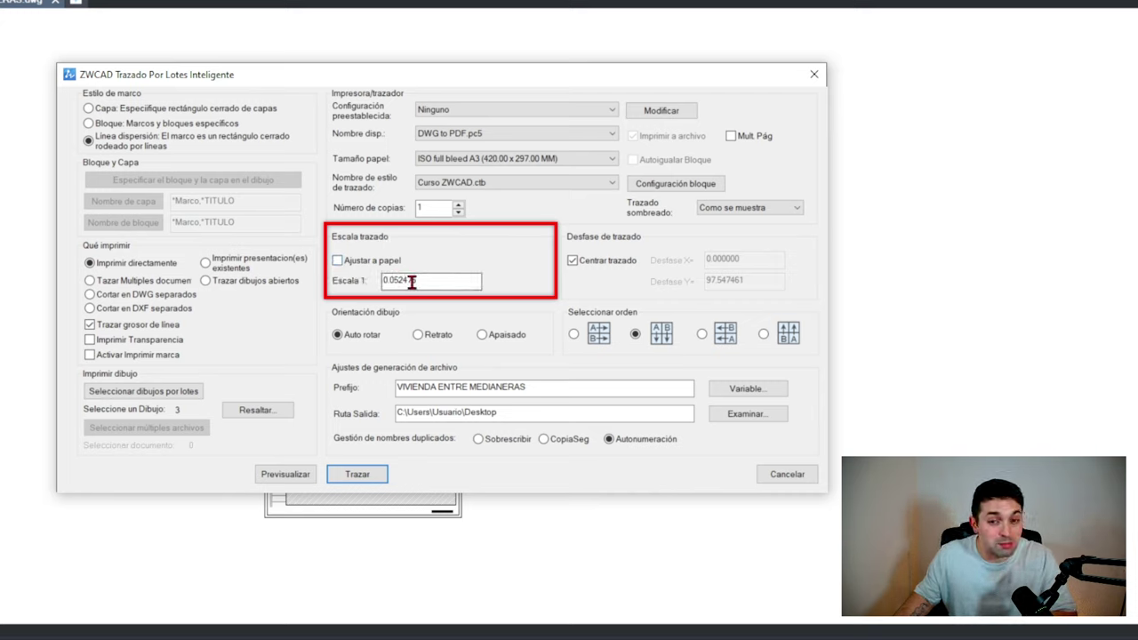
{"action": "left_click_drag", "start_coordinate": [449, 281], "coordinate": [383, 283]}
{"action": "key", "text": "BackSpace"}
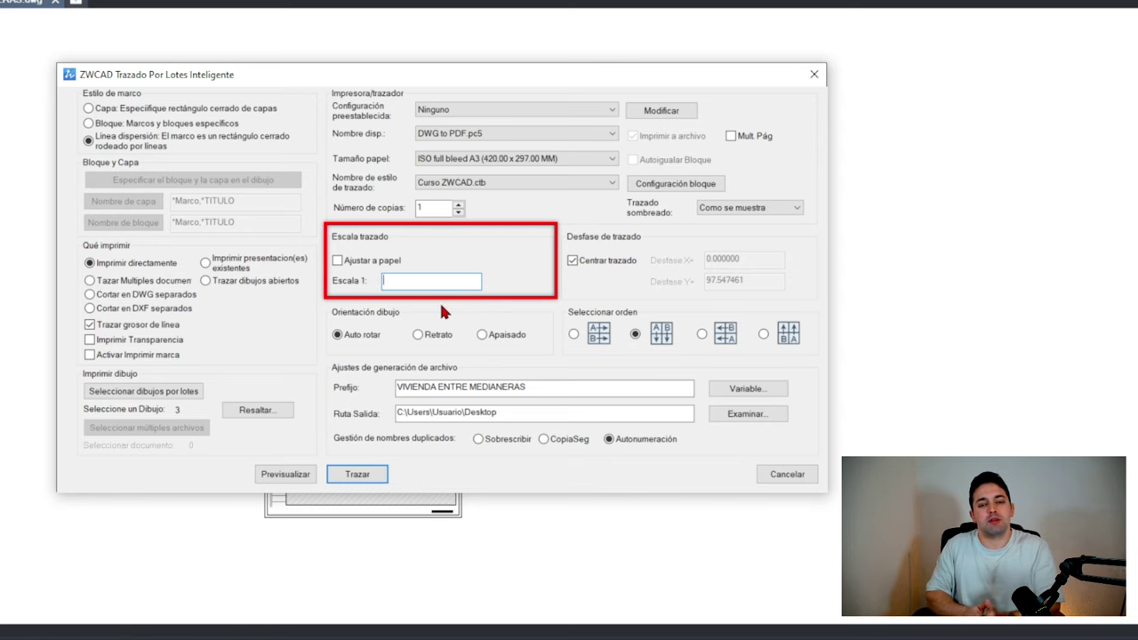